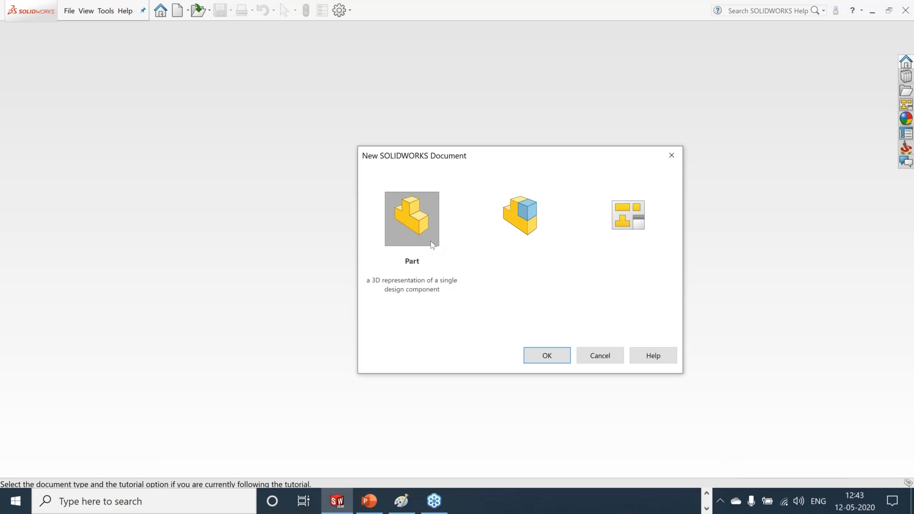
left_click(547, 358)
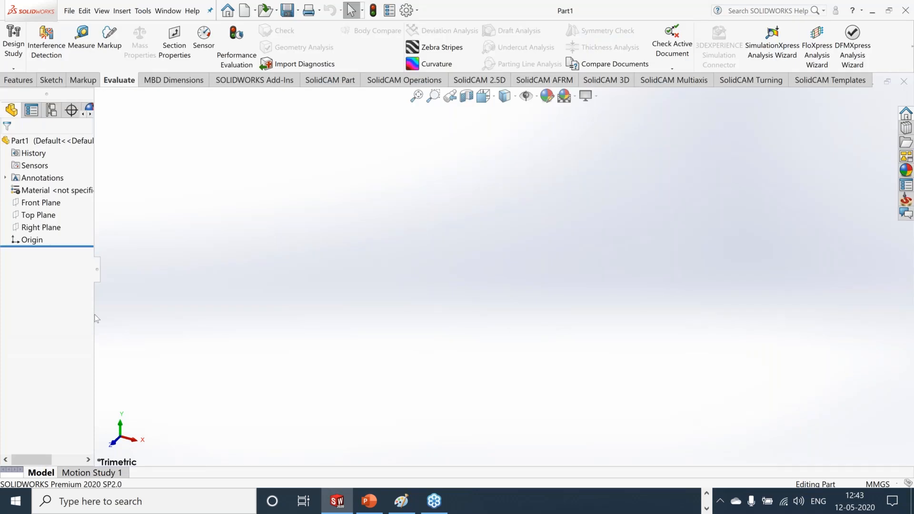
left_click_drag(153, 322, 241, 322)
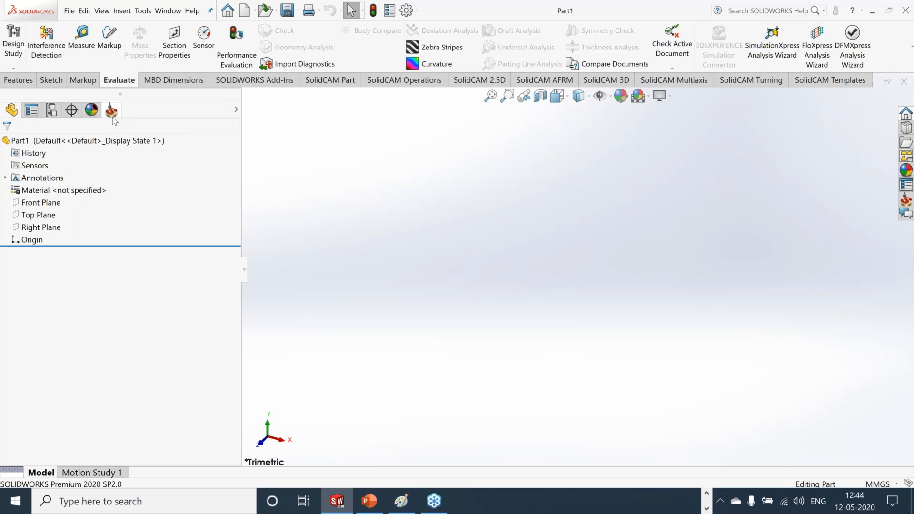
left_click(67, 10)
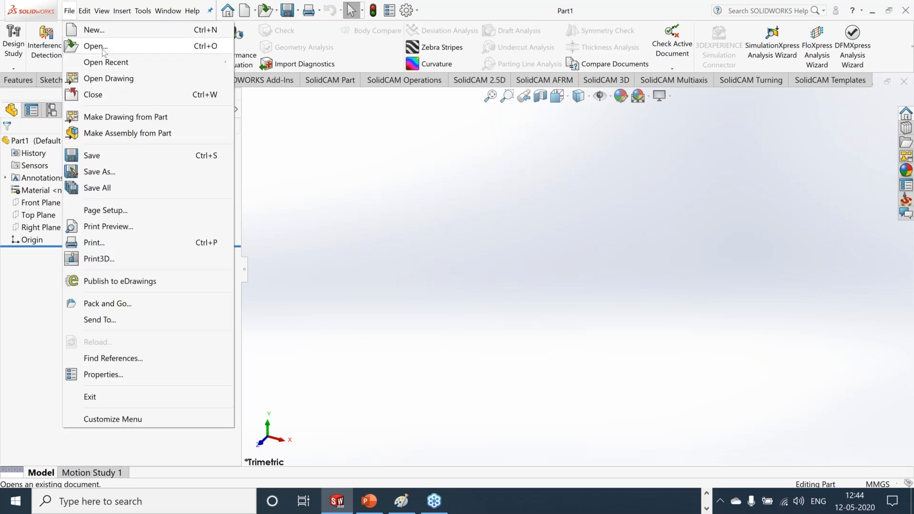
left_click(109, 98)
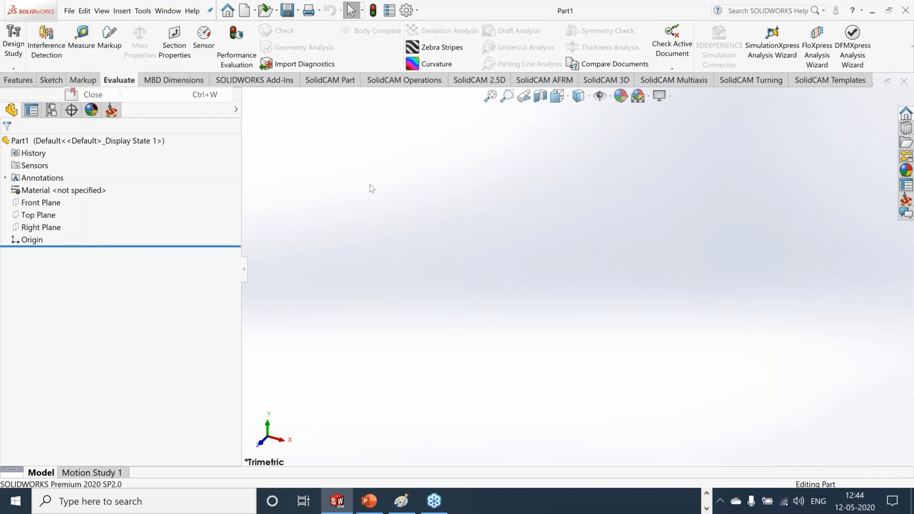
Open the recent CAM-Part 05 POCKET MULTI TOOL.prz in SolidCAM
left_click(106, 11)
mouse_move(180, 66)
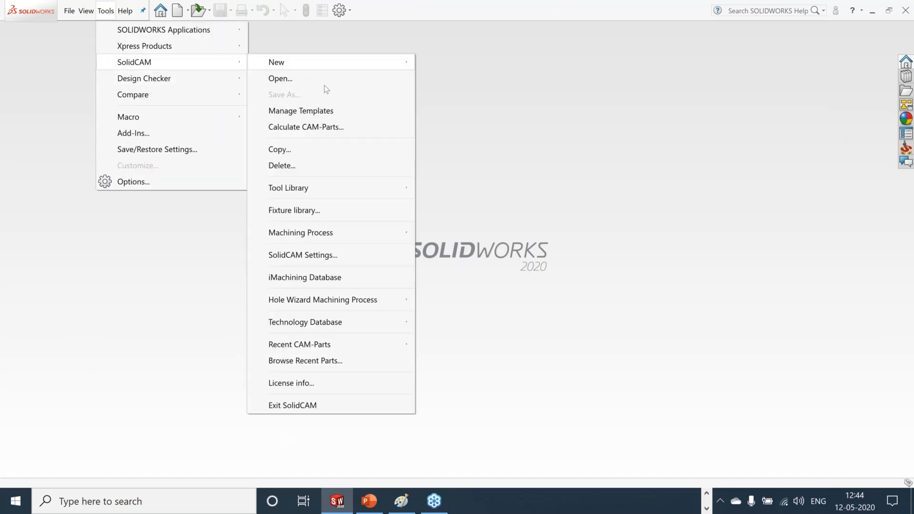
mouse_move(390, 344)
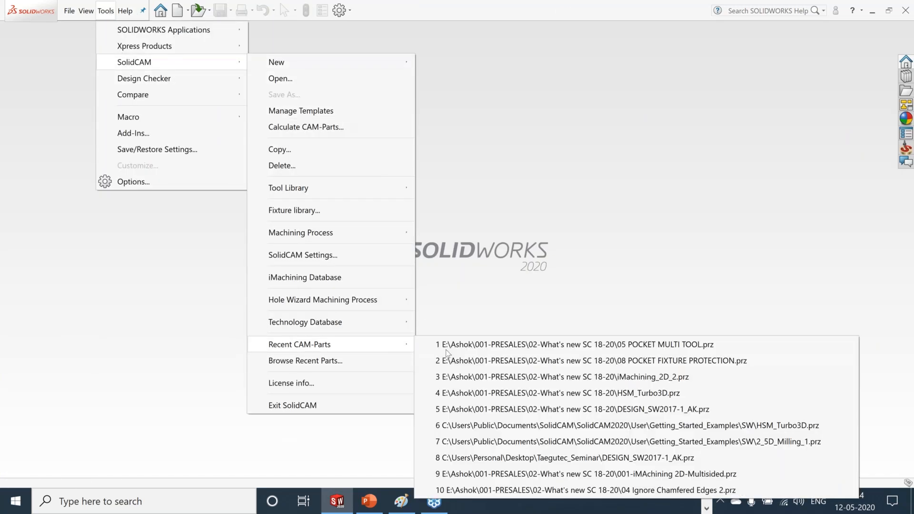
left_click(693, 349)
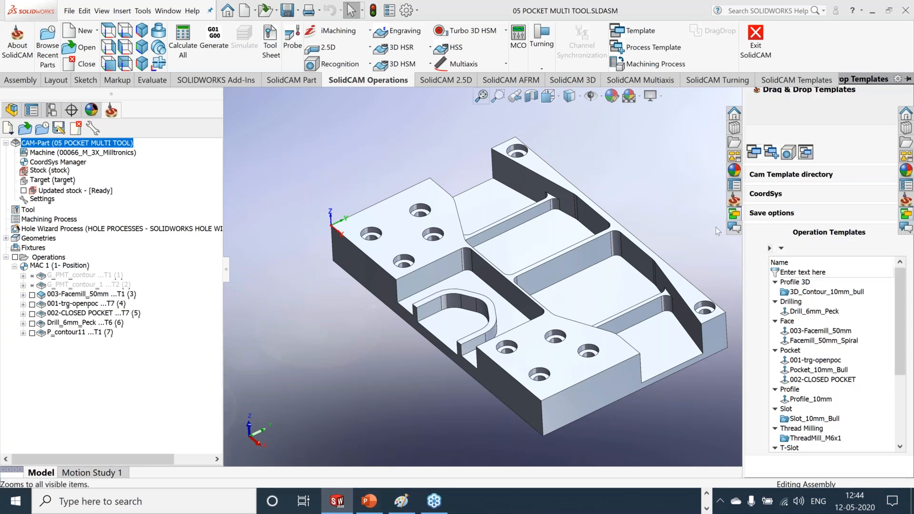
Examine SolidCAM's commands for new and recent CAM-Parts, the tool library, help and settings
left_click(143, 11)
mouse_move(185, 73)
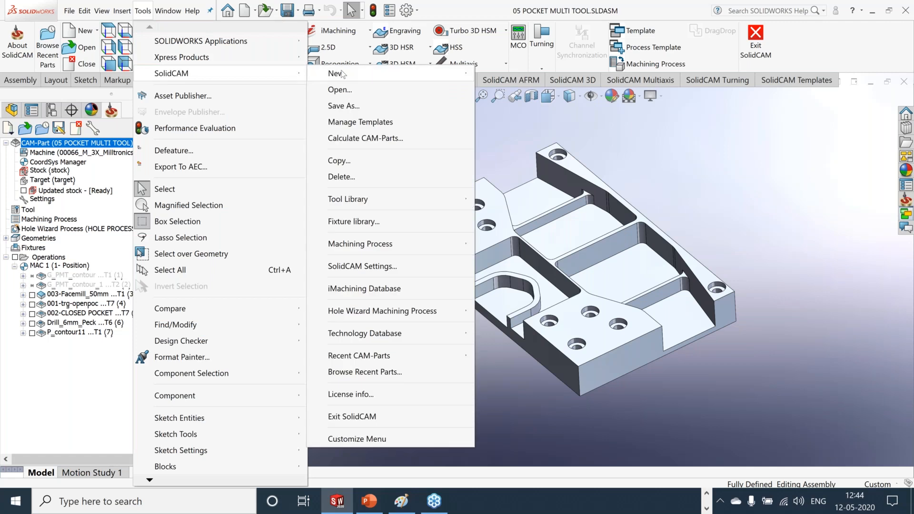
mouse_move(343, 74)
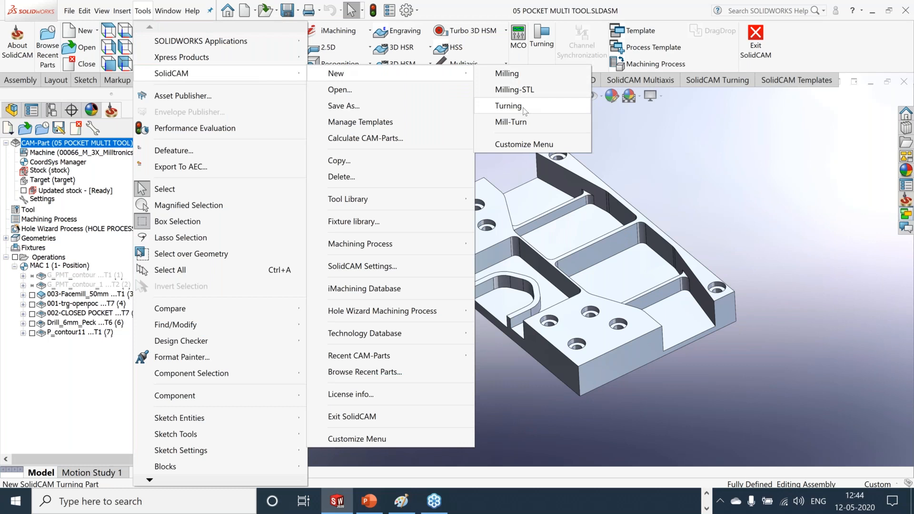
mouse_move(362, 356)
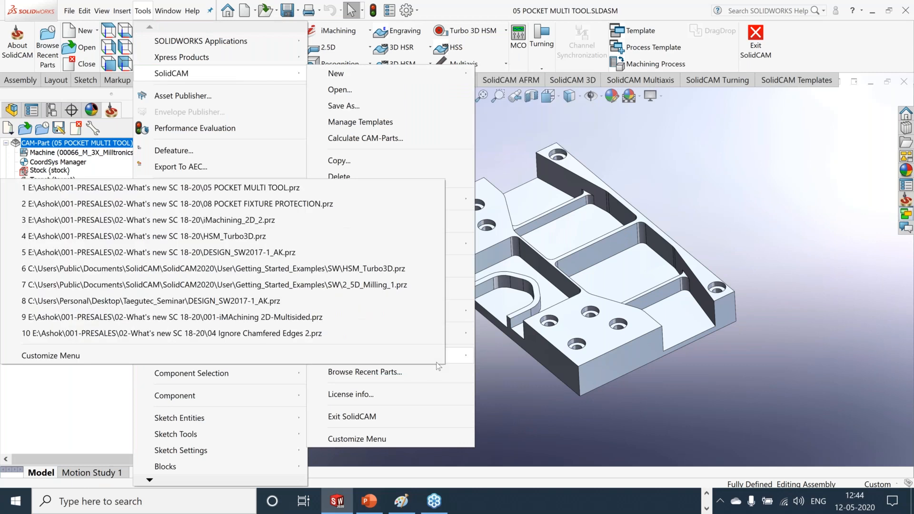
left_click(757, 360)
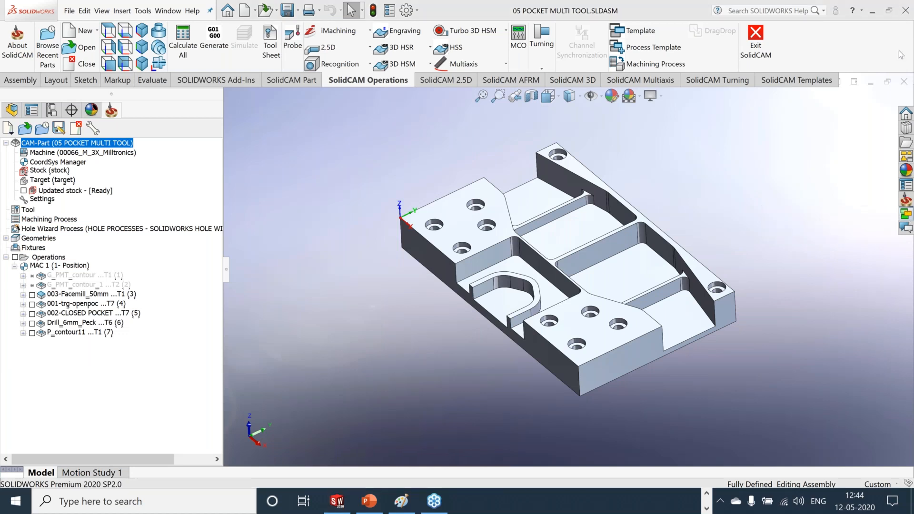
left_click(906, 203)
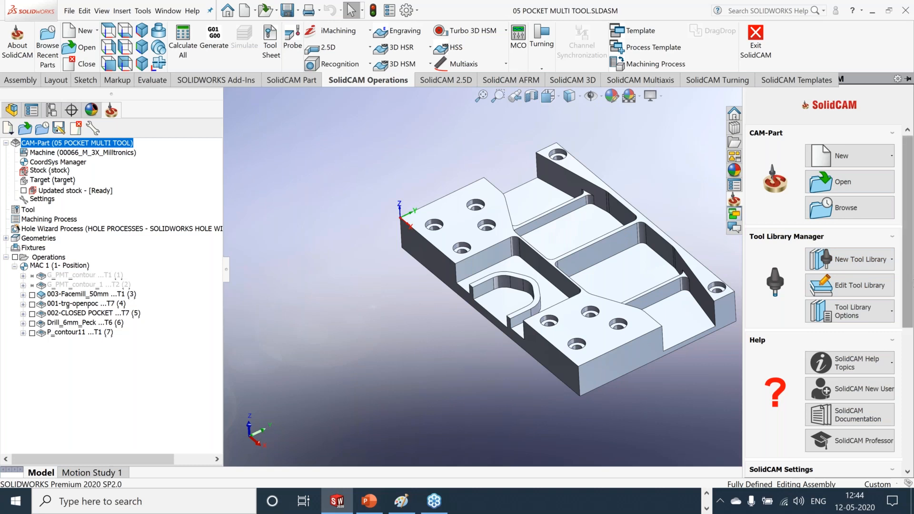
left_click_drag(907, 300, 901, 443)
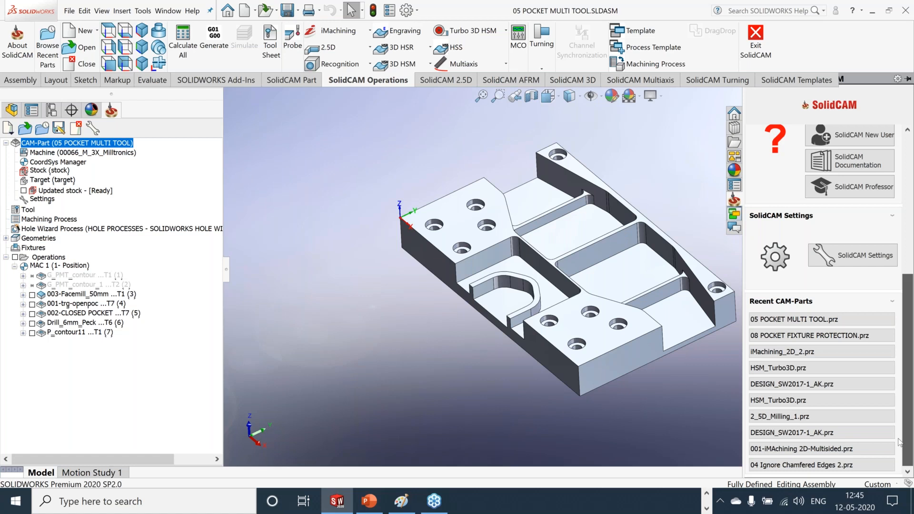
left_click_drag(912, 406, 912, 235)
left_click(662, 148)
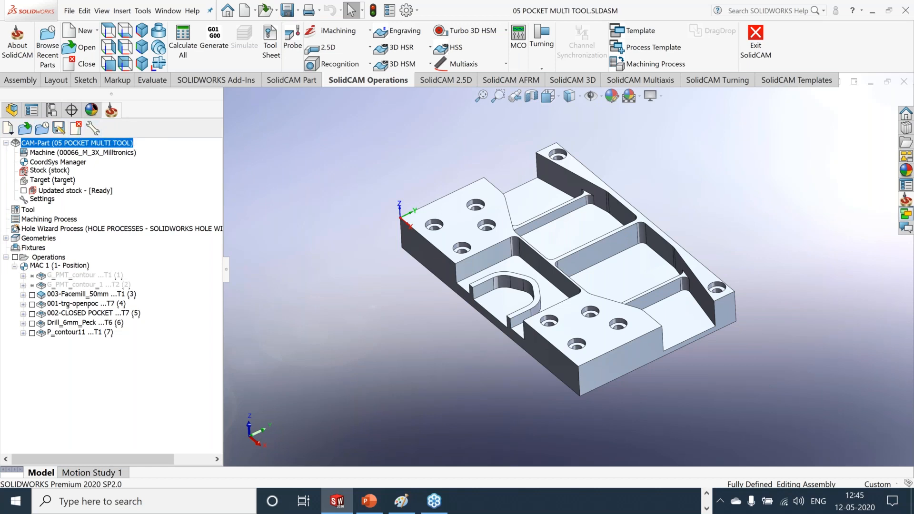
middle_click_drag(717, 212, 684, 199)
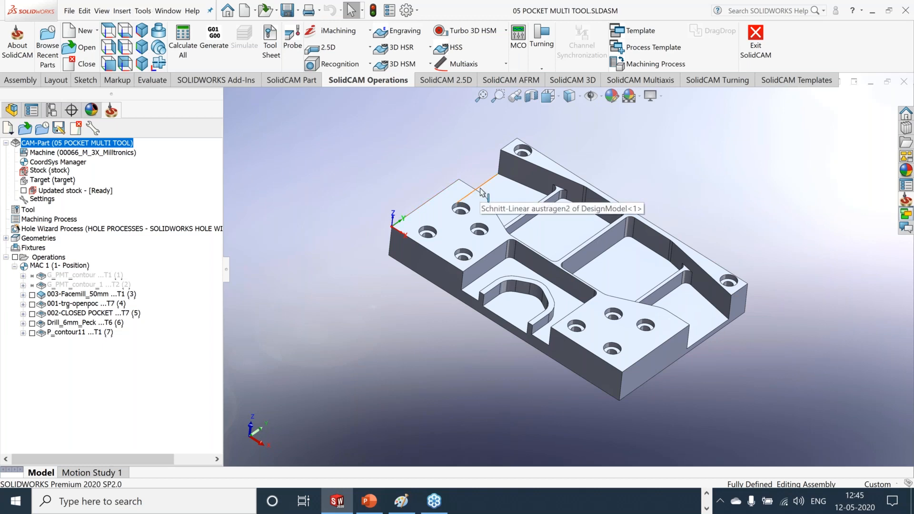
left_click(907, 202)
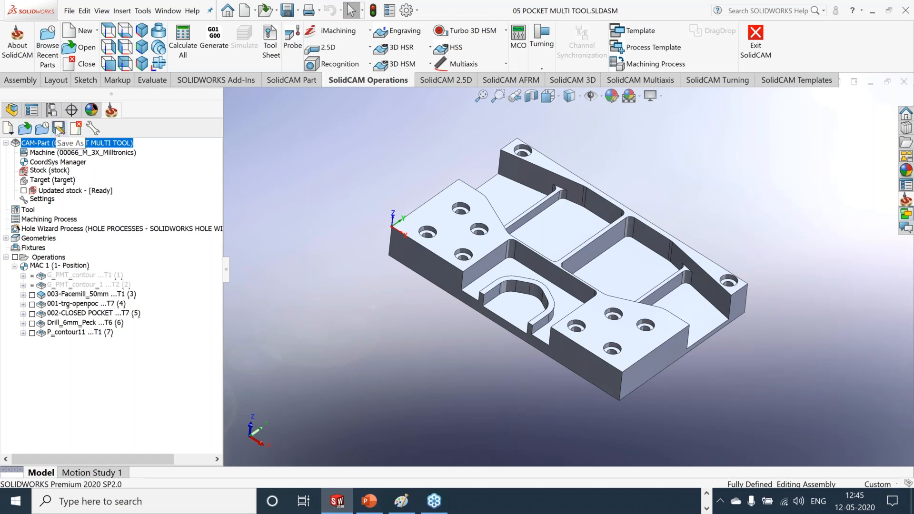
Display the updated stock over the pocket part and inspect it from different angles
left_click(91, 191)
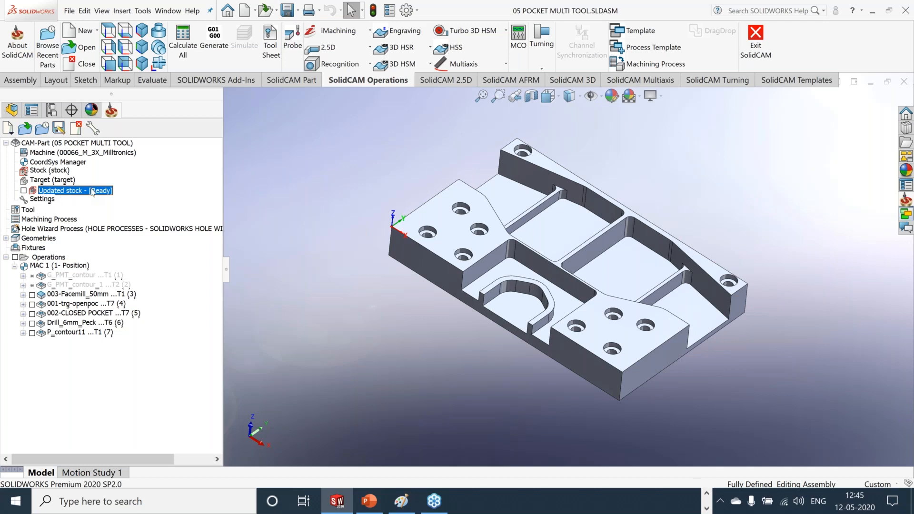
left_click(24, 192)
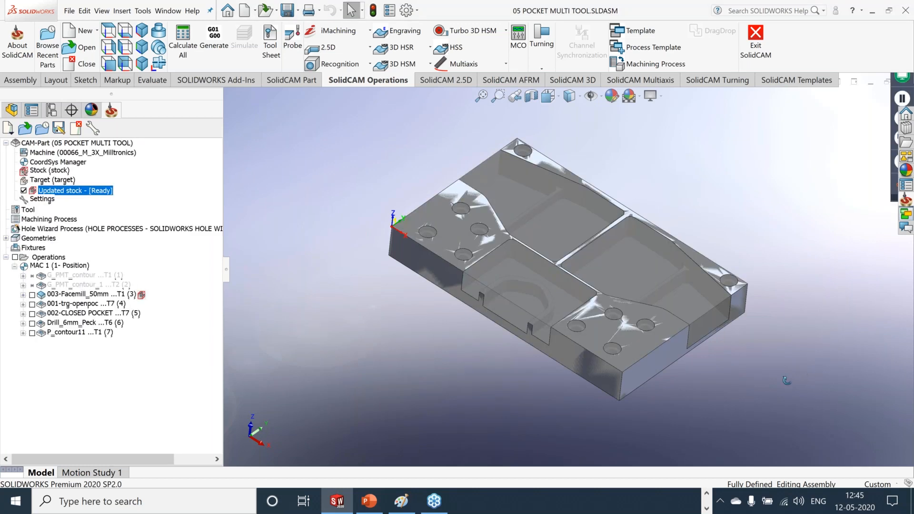
middle_click_drag(787, 381, 803, 370)
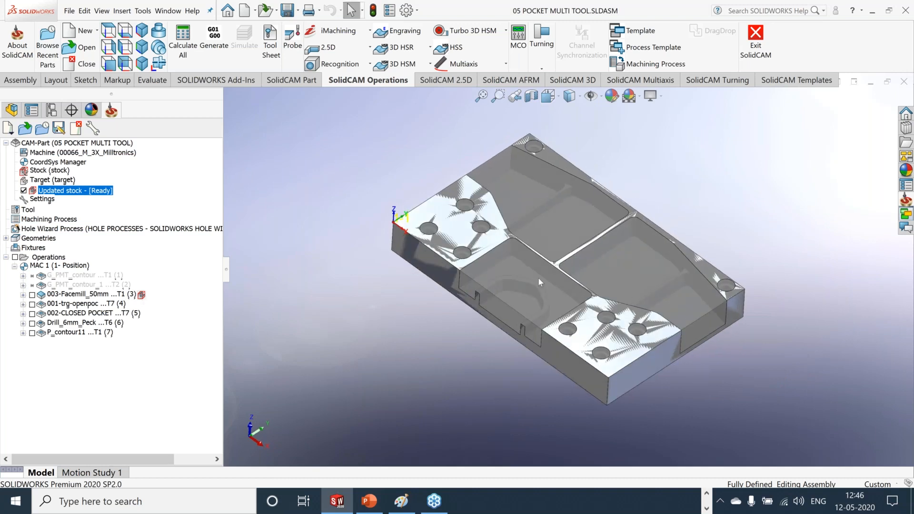
mouse_move(721, 186)
middle_mouse_down()
mouse_move(688, 196)
mouse_move(725, 187)
mouse_move(728, 196)
mouse_move(733, 181)
middle_mouse_up()
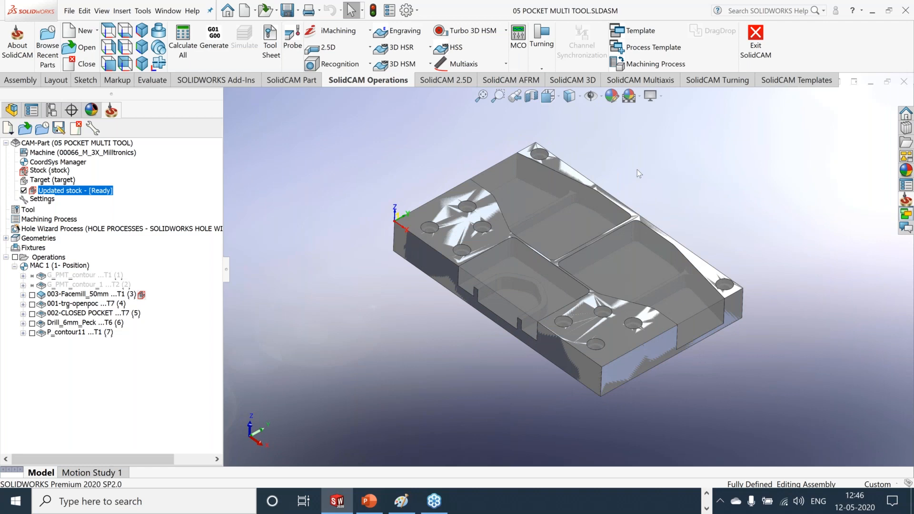
Move the updated stock marker to the 001-trg-openpoc operation and on to Drill_6mm_Peck, inspecting the remaining stock and the marker's options
scroll(637, 169, "down", 2)
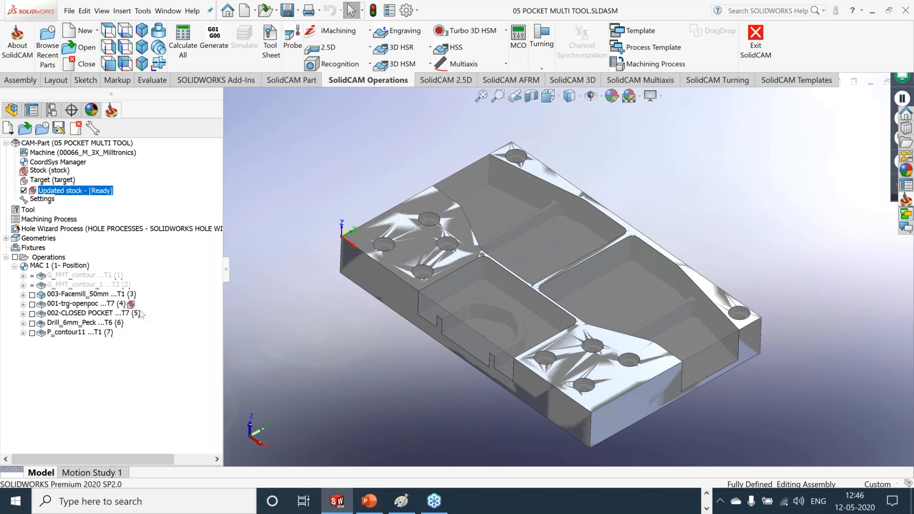
scroll(693, 378, "up", 3)
middle_click_drag(665, 357, 666, 380)
scroll(579, 305, "down", 3)
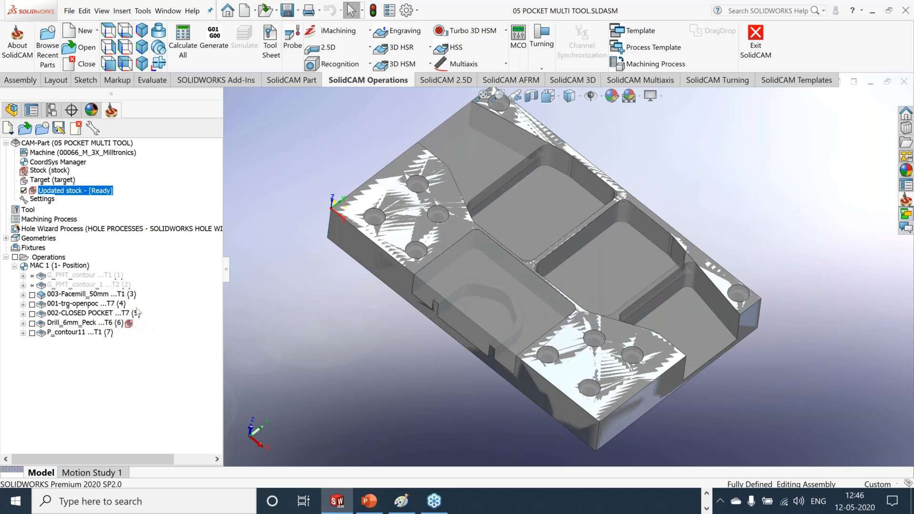
mouse_move(813, 347)
middle_mouse_down()
mouse_move(790, 353)
mouse_move(772, 329)
mouse_move(800, 343)
mouse_move(811, 335)
middle_mouse_up()
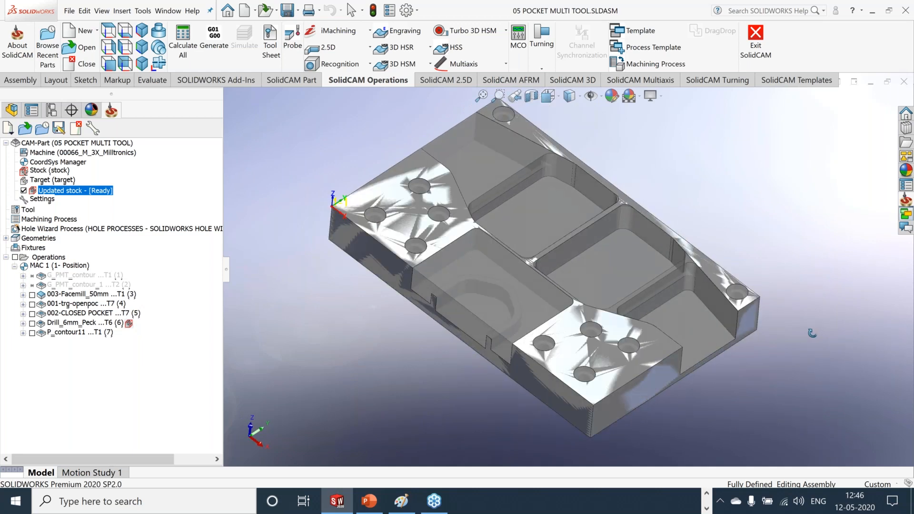
right_click(125, 325)
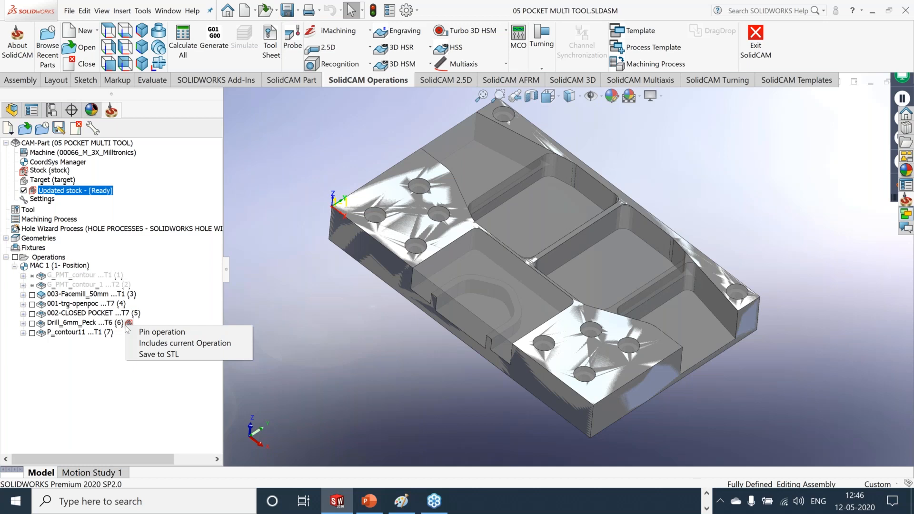
left_click(346, 366)
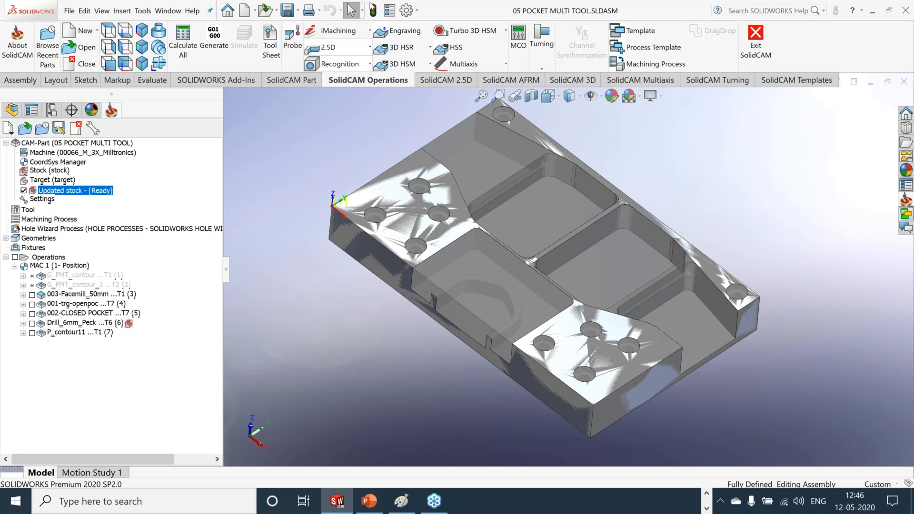
Start a 3D HSM Constant Z machining operation and open its technology list for customization
left_click(428, 65)
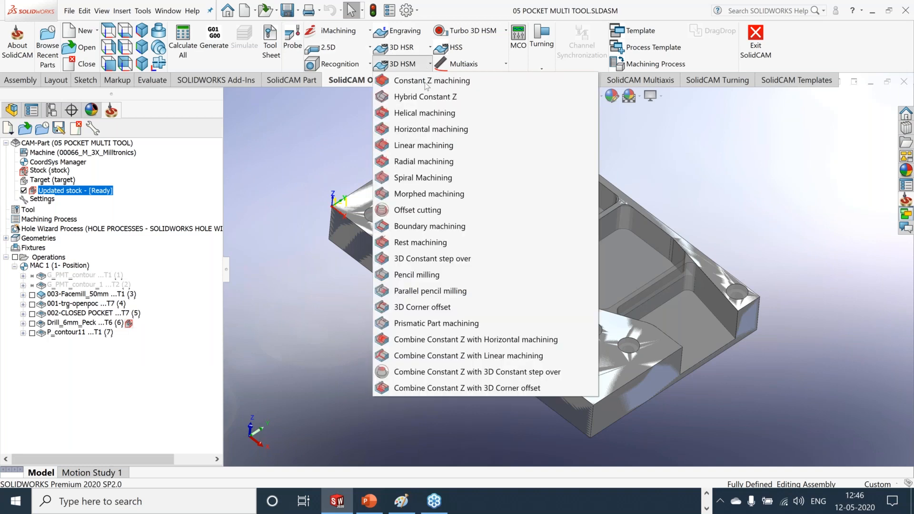
left_click(426, 81)
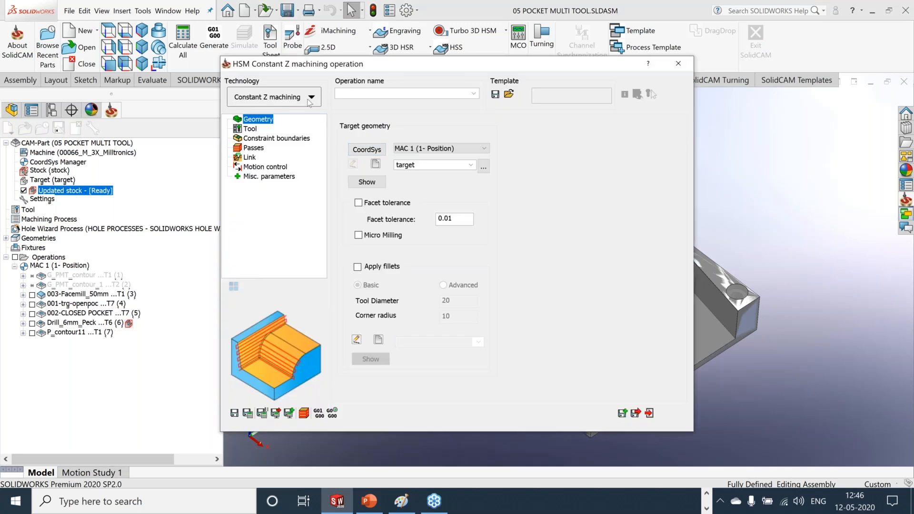
left_click(312, 98)
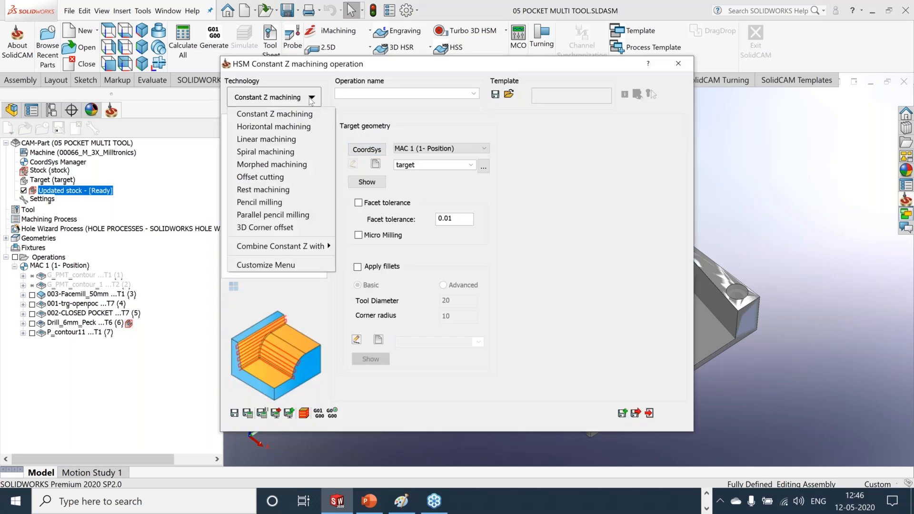
left_click(262, 265)
Remove all enabled machining technologies from the technology list, from Constant Z machining through Combine Constant Z With
left_click(237, 114)
left_click(237, 148)
left_click(237, 158)
left_click(237, 181)
left_click(237, 192)
left_click(237, 203)
left_click(237, 259)
left_click(237, 225)
left_click(237, 270)
left_click(236, 281)
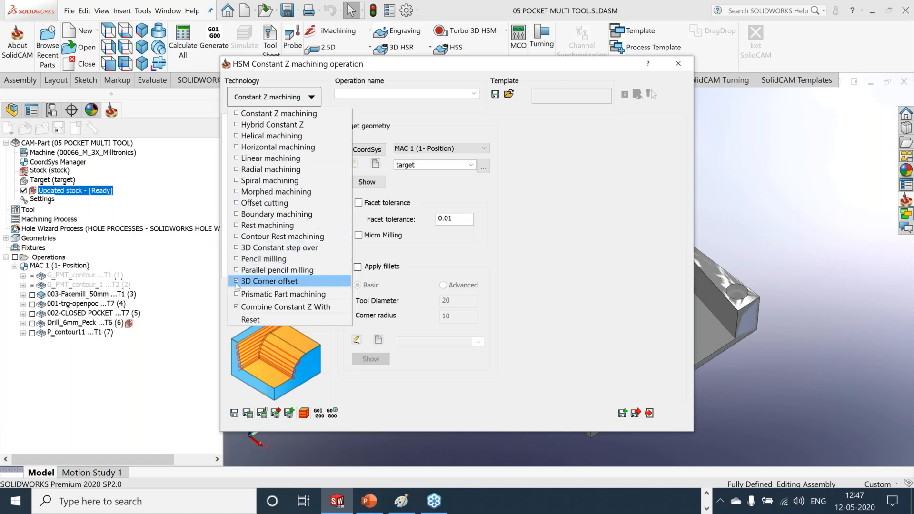
left_click(236, 307)
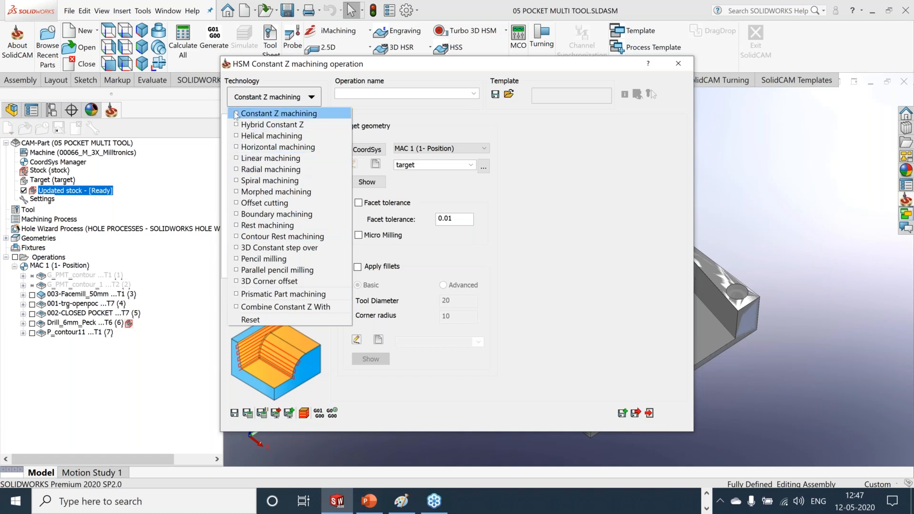
Enable only Constant Z, Linear, Rest, Pencil milling and Horizontal machining in the technology list and close the customization
left_click(237, 161)
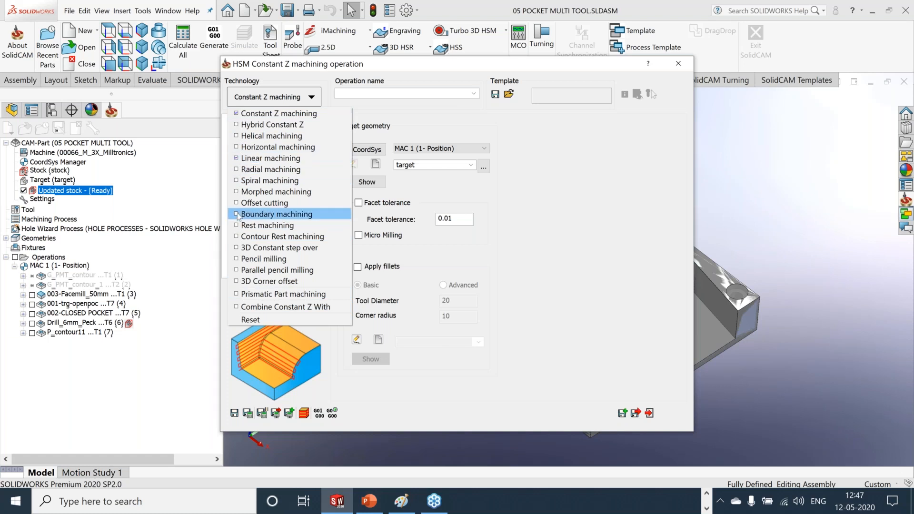
left_click(236, 226)
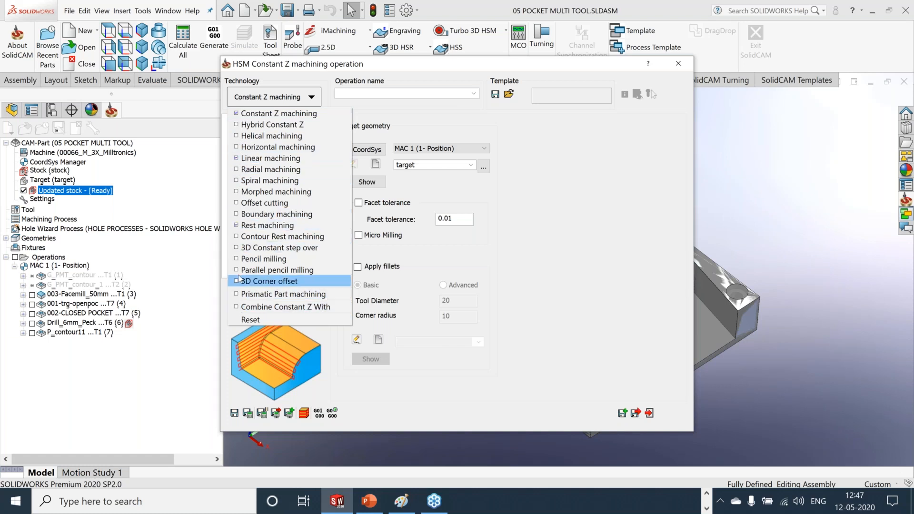
left_click(236, 259)
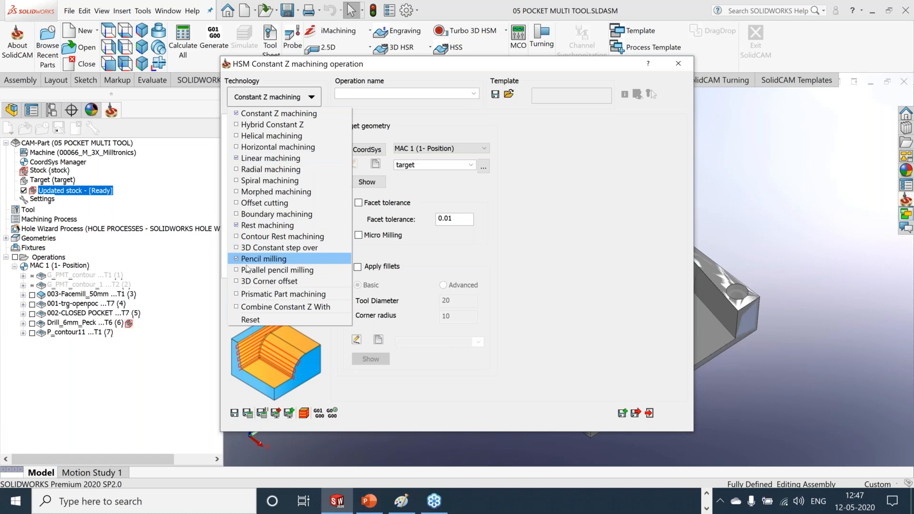
left_click(237, 147)
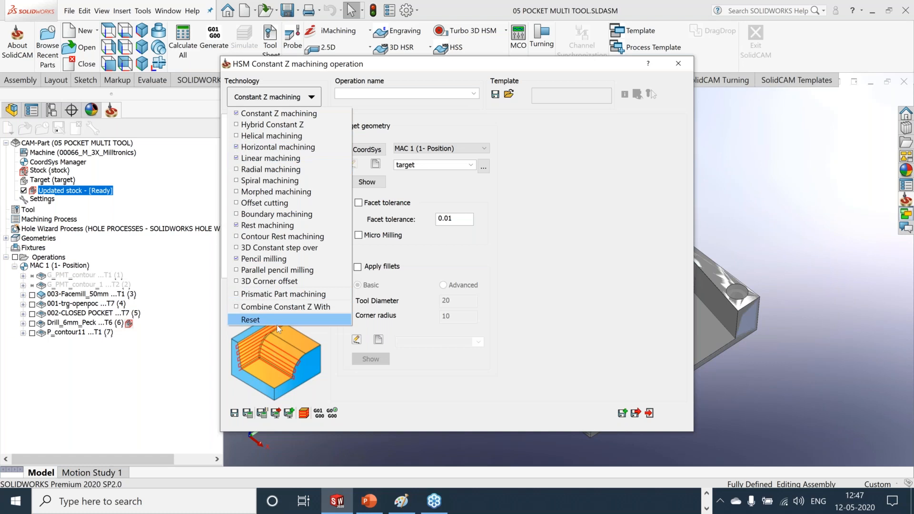
left_click(499, 258)
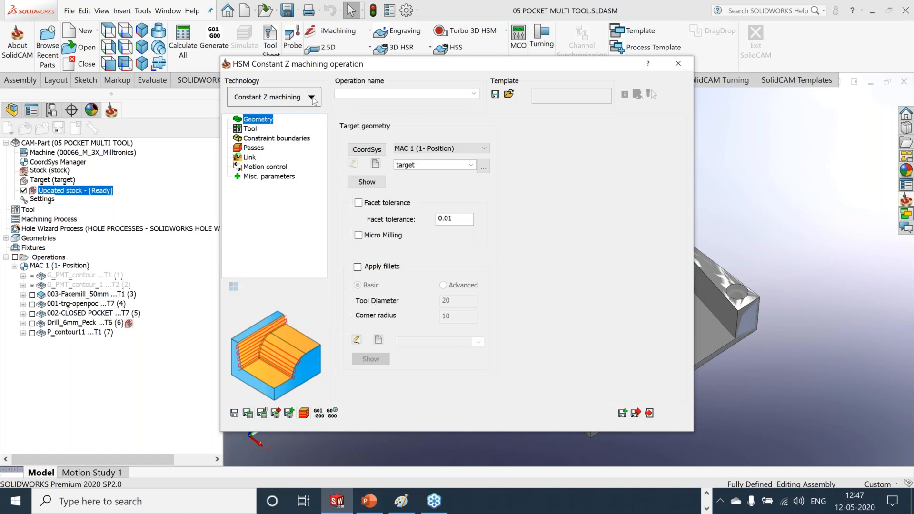
Review the customized HSM technology list, then close the Constant Z machining operation and save its automatically generated target geometry
left_click(312, 98)
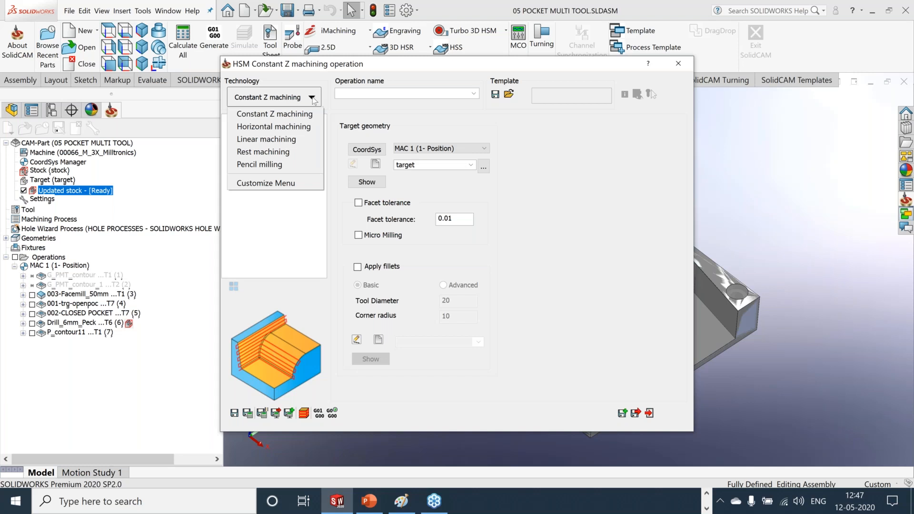
left_click(658, 217)
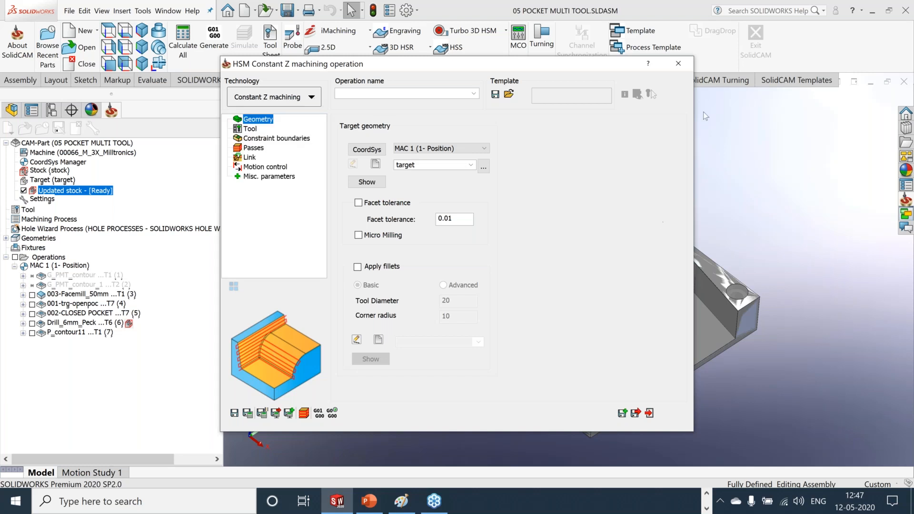
left_click(679, 65)
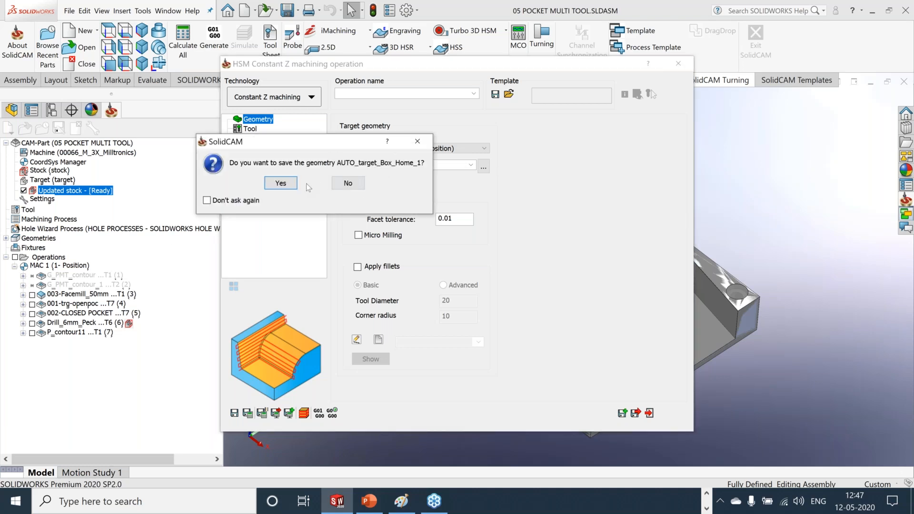
left_click(275, 187)
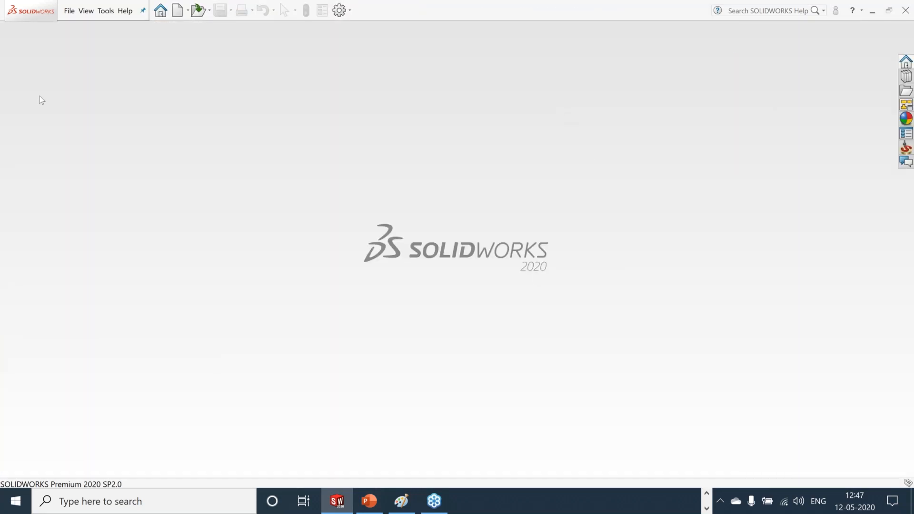
Open the recent CAM-Part iMachining_2D_2.prz and delete all four of its existing operations
left_click(104, 15)
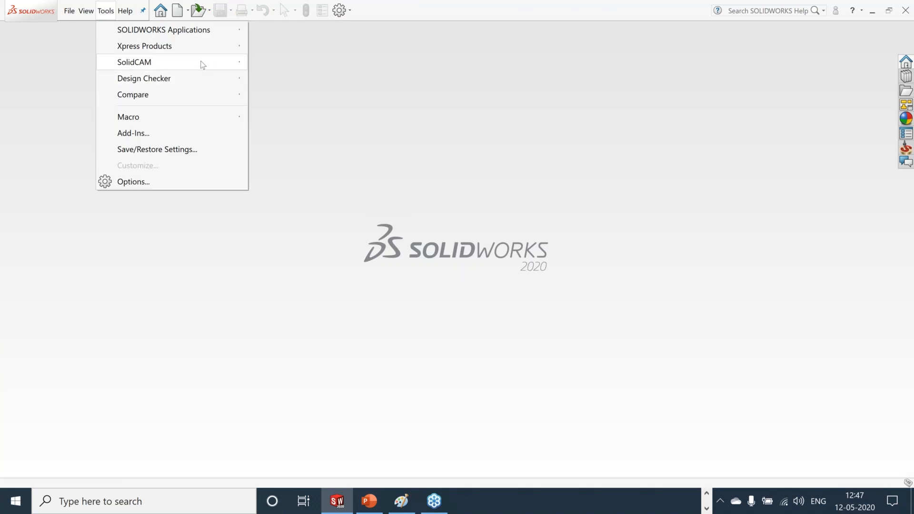
mouse_move(201, 63)
mouse_move(385, 345)
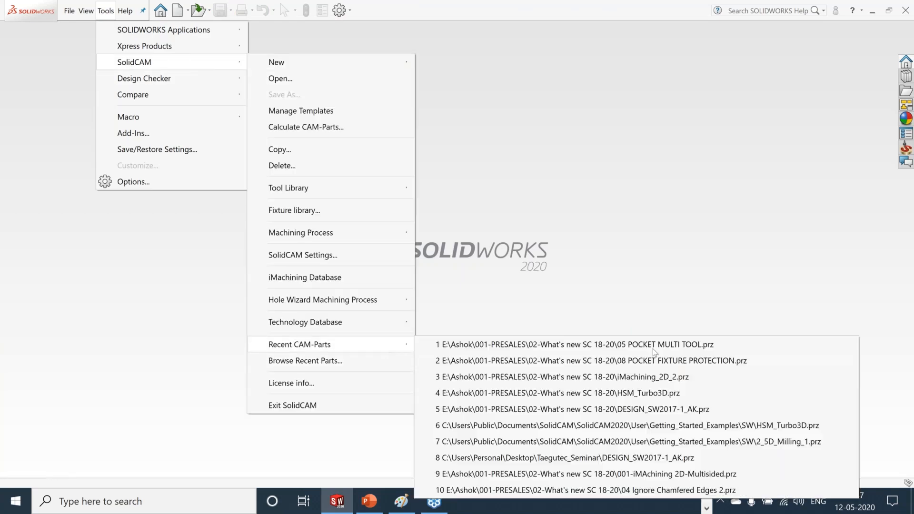
left_click(706, 379)
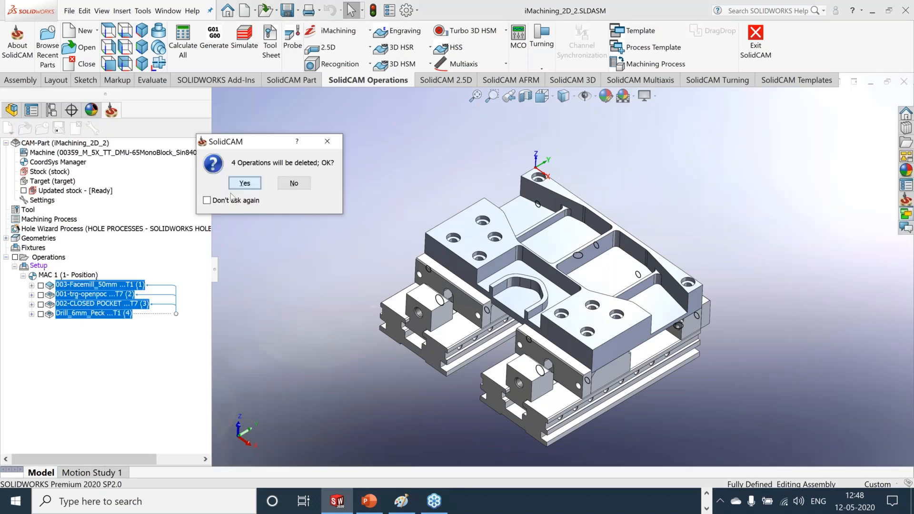
left_click(245, 183)
left_click(279, 195)
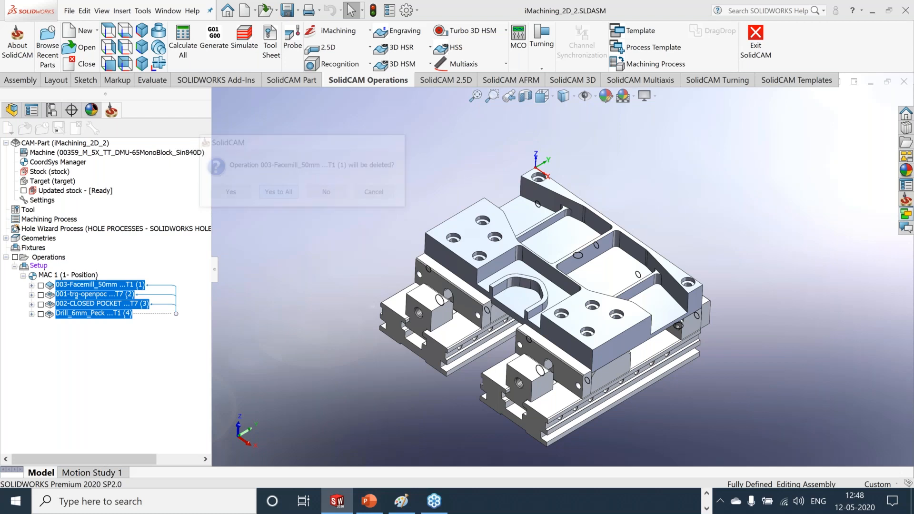
Examine the Drag & Drop Templates list of operation templates and the available CAM template directories
mouse_move(715, 250)
middle_mouse_down()
mouse_move(698, 218)
mouse_move(713, 247)
middle_mouse_up()
scroll(604, 183, "down", 2)
left_click(909, 214)
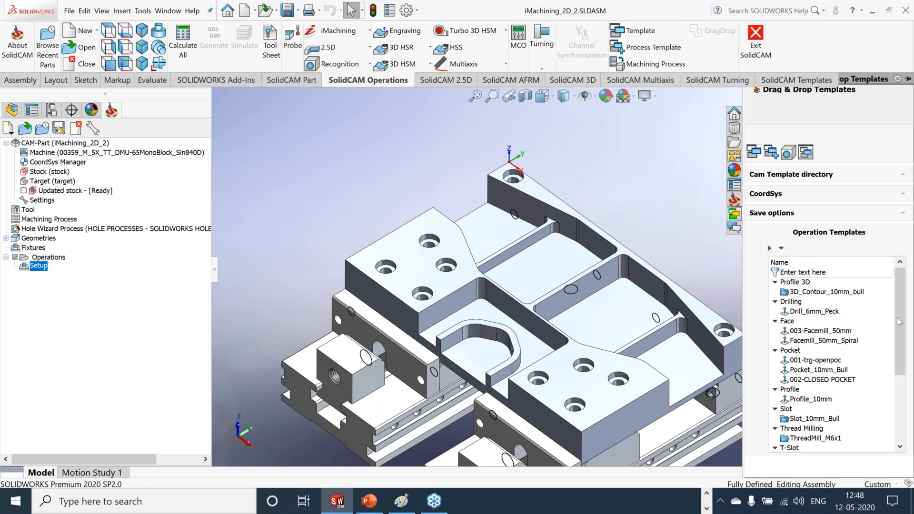
mouse_move(904, 301)
left_mouse_down()
mouse_move(910, 384)
mouse_move(911, 293)
left_mouse_up()
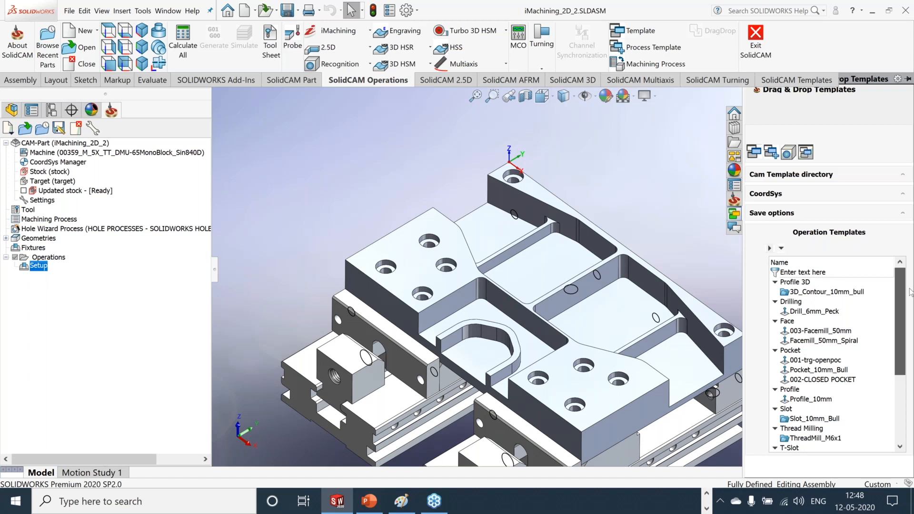
left_click_drag(911, 292, 910, 408)
left_click_drag(907, 366, 905, 304)
left_click(833, 176)
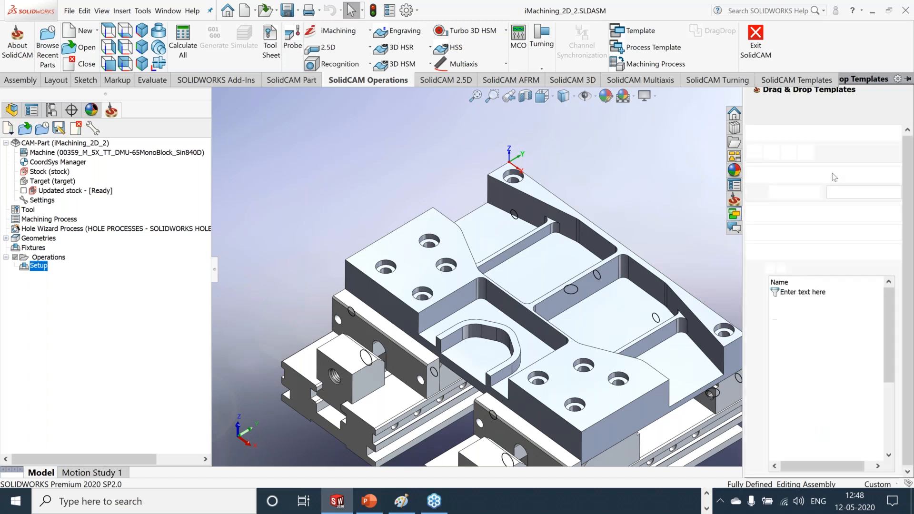
left_click(814, 191)
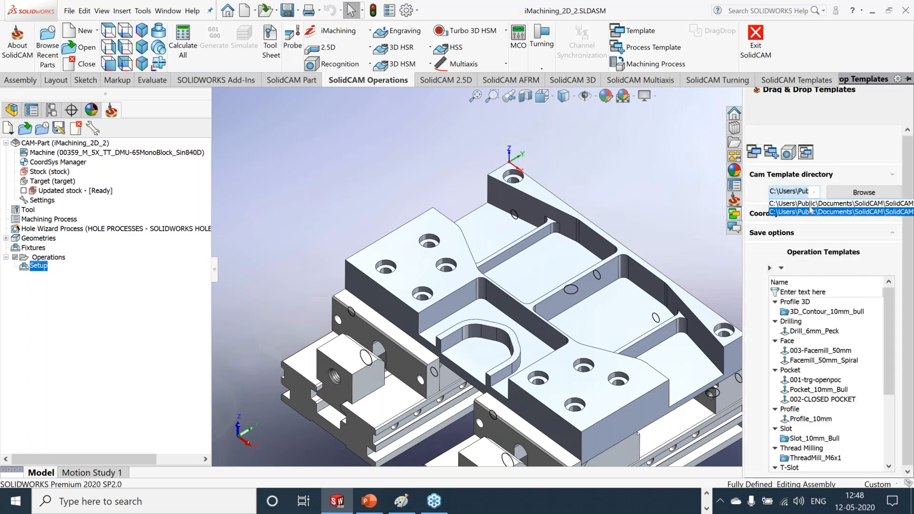
left_click(690, 196)
left_click(659, 242)
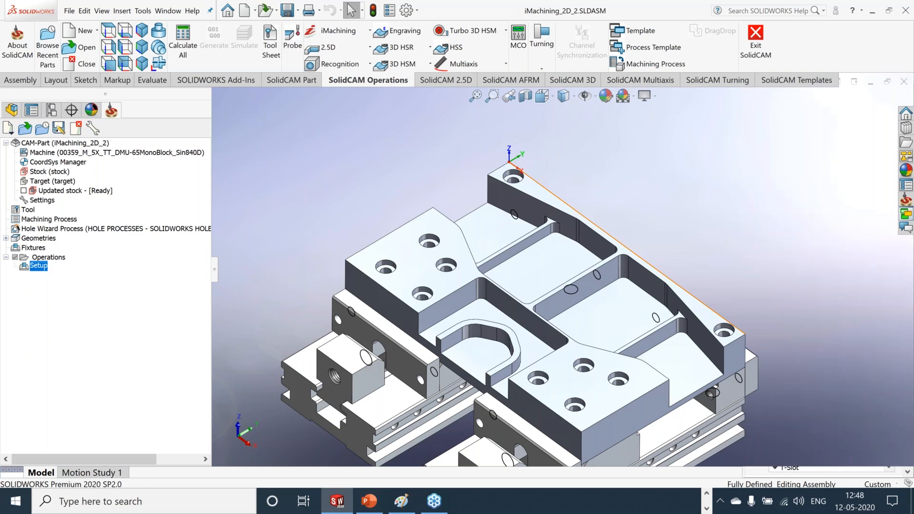
Start a new 2.5D Face milling operation to view its empty definition, and close it without saving
left_click(345, 52)
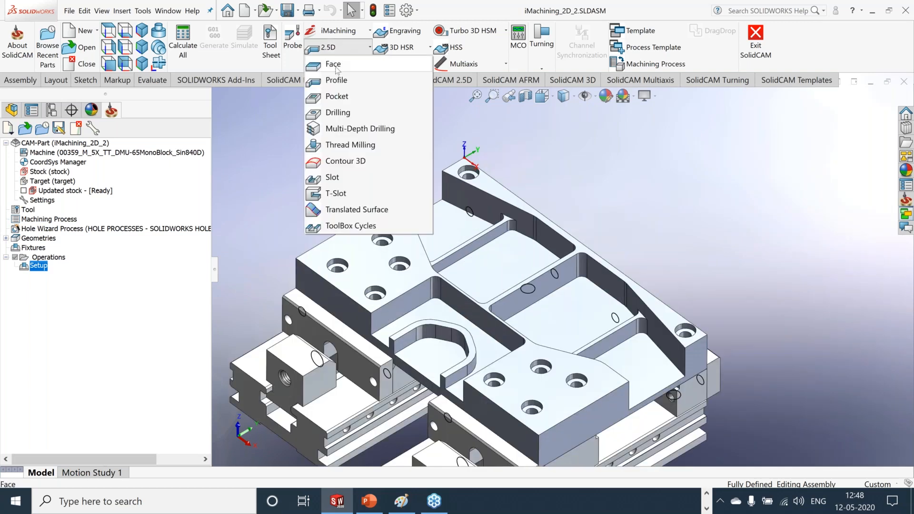
left_click(336, 67)
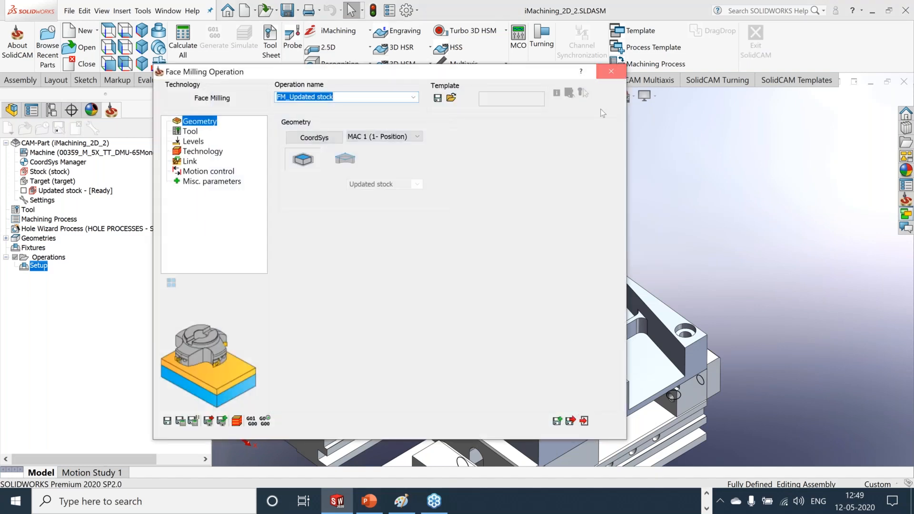
left_click(612, 72)
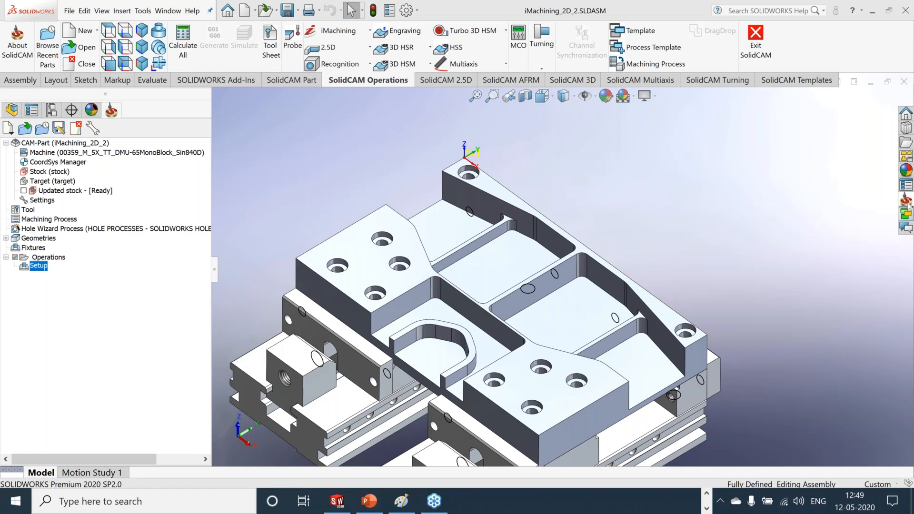
Apply the 003-Facemill_50mm operation template to the top face of the part
left_click(907, 213)
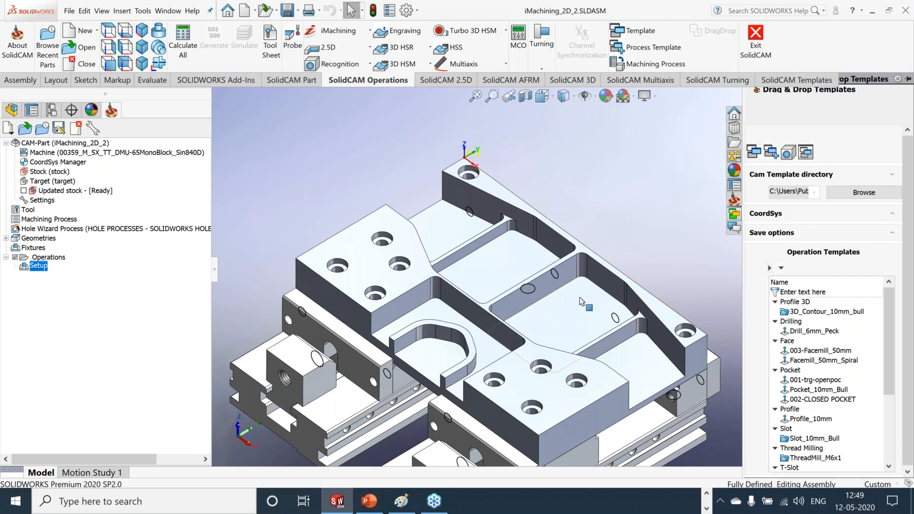
scroll(582, 301, "up", 2)
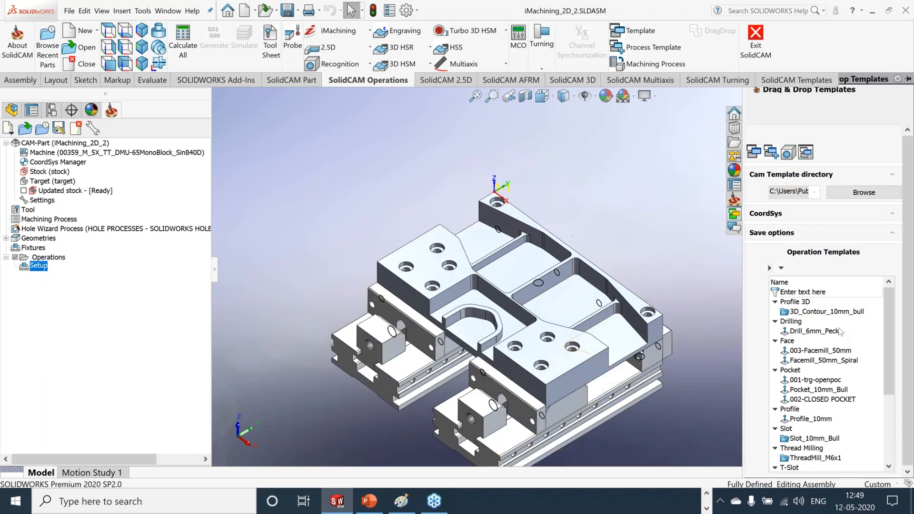
left_click(805, 352)
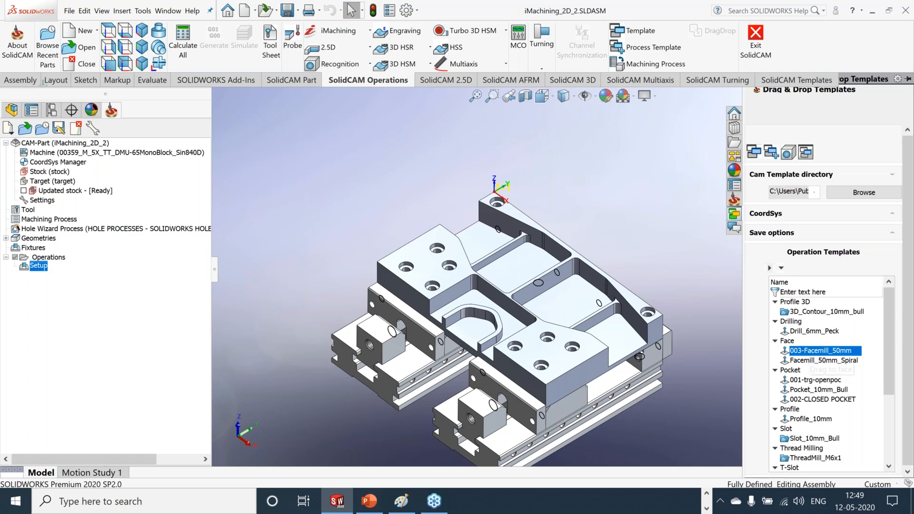
left_click_drag(826, 350, 572, 363)
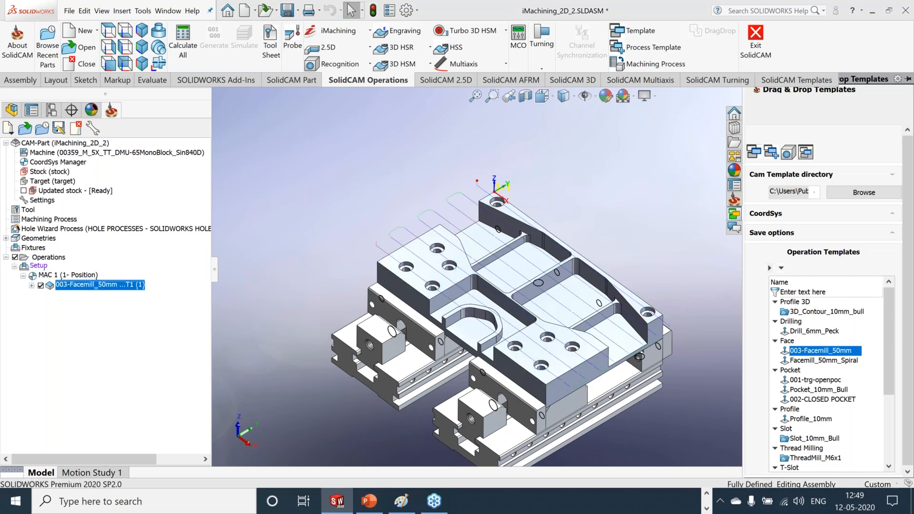
Open the 003-Facemill_50mm operation and inspect its geometry, tool, technology and link settings, leaving them as they are
left_click(476, 97)
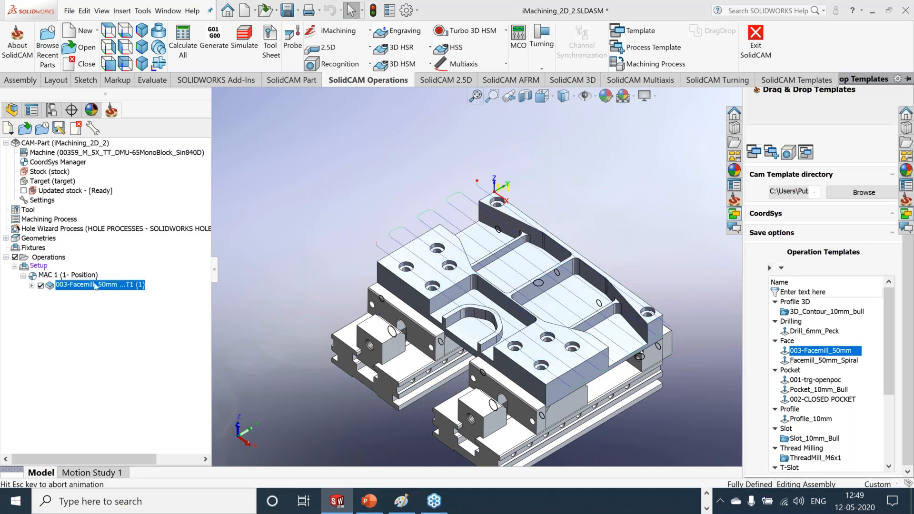
right_click(96, 286)
left_click(138, 145)
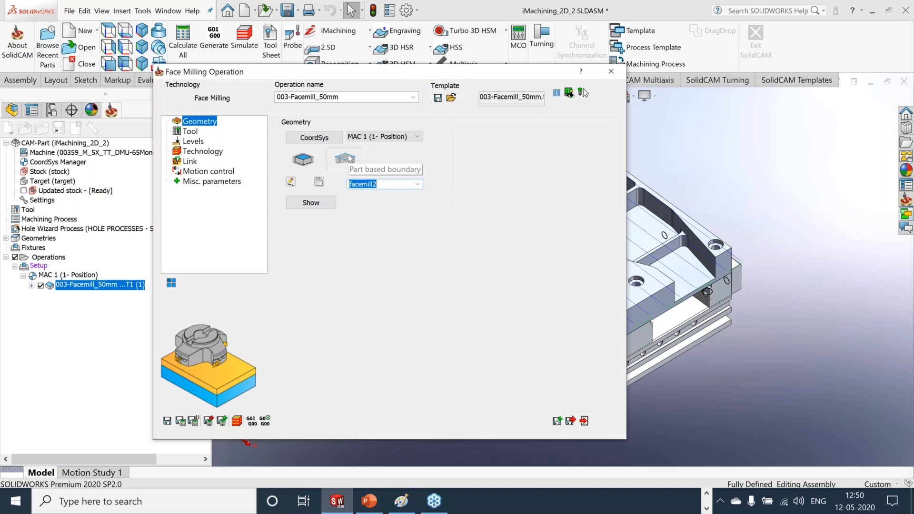
left_click(190, 133)
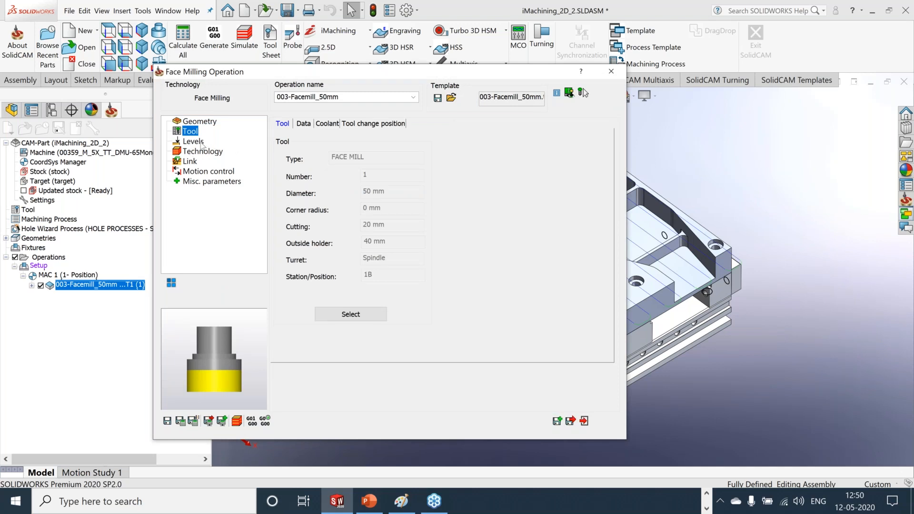
left_click(201, 151)
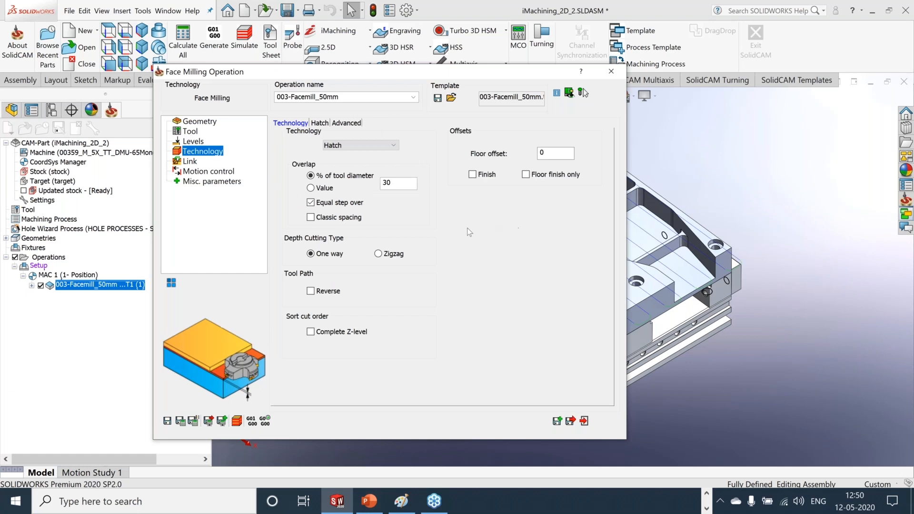
left_click(189, 161)
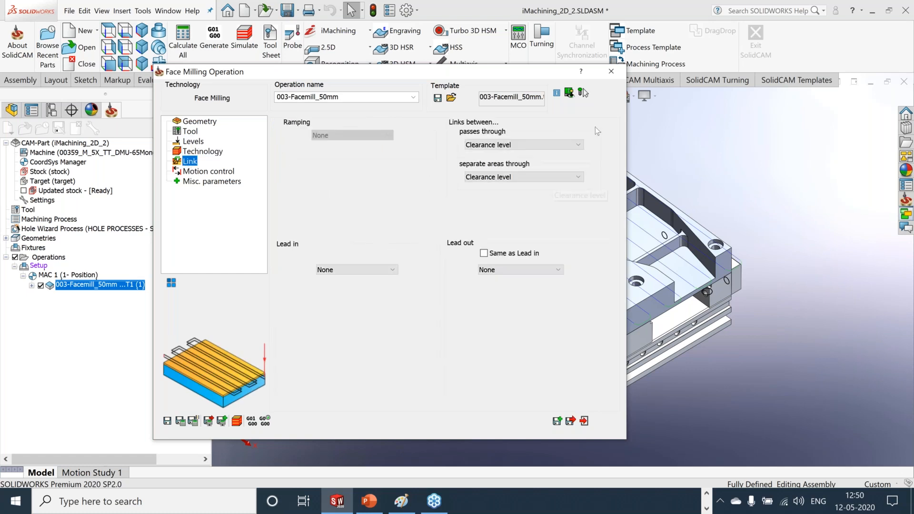
left_click(609, 76)
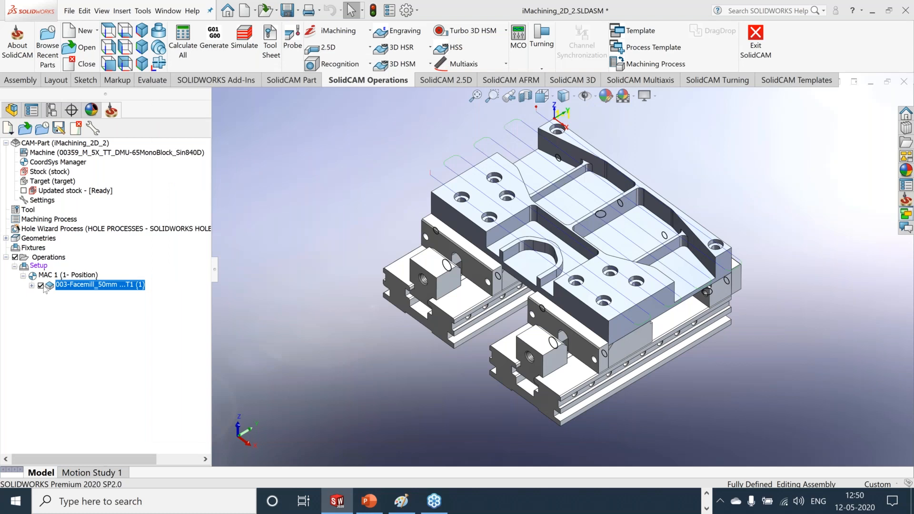
Apply the 001-trg-openpoc pocket template to the open corner pocket and hide the tool paths of both operations
left_click(41, 286)
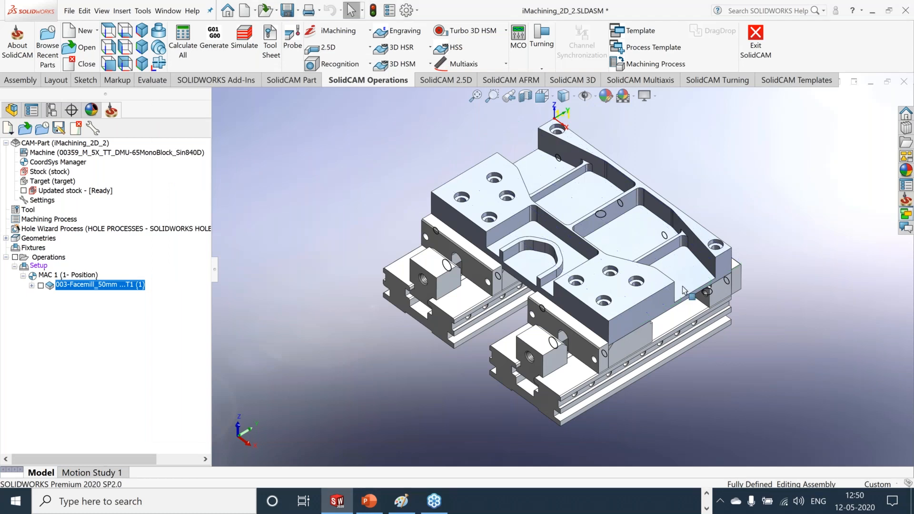
scroll(682, 286, "down", 2)
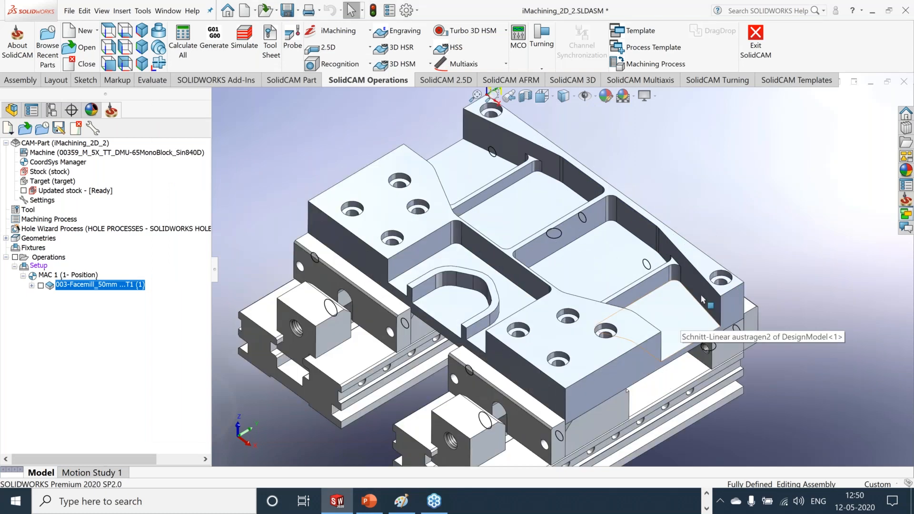
left_click(906, 214)
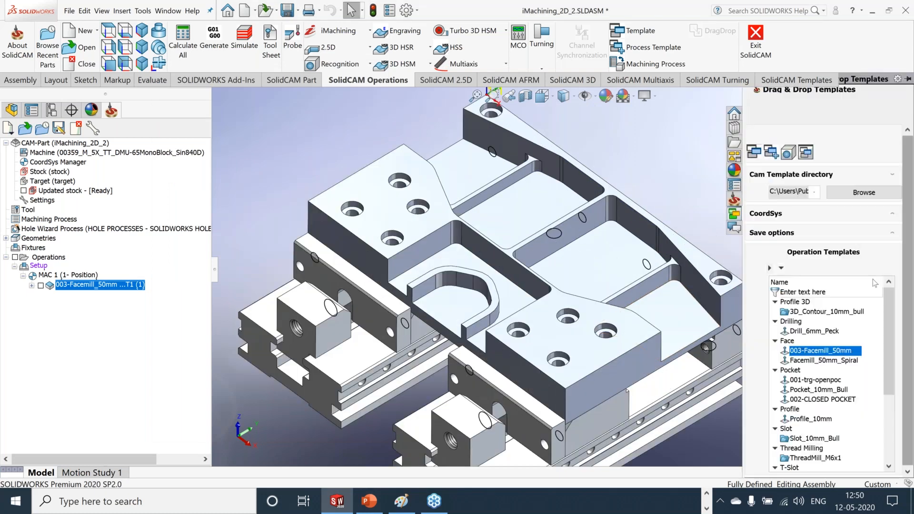
left_click(815, 380)
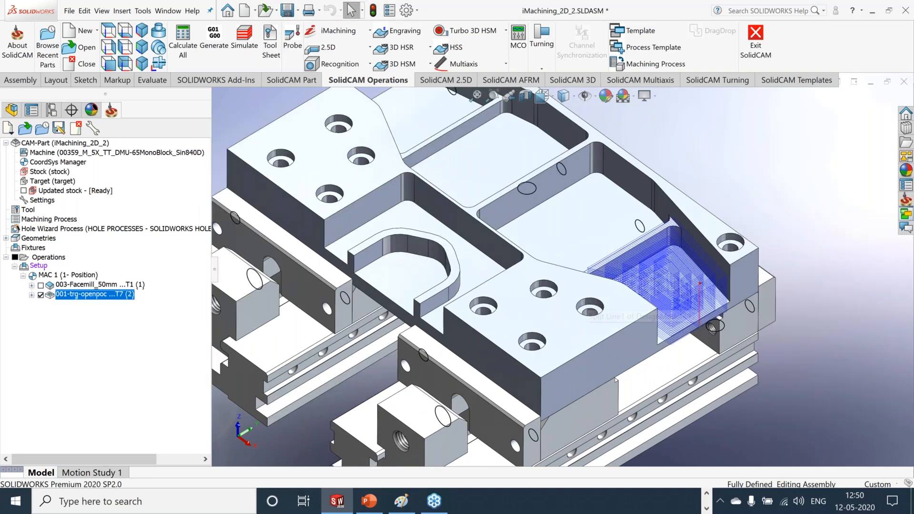
left_click(41, 296)
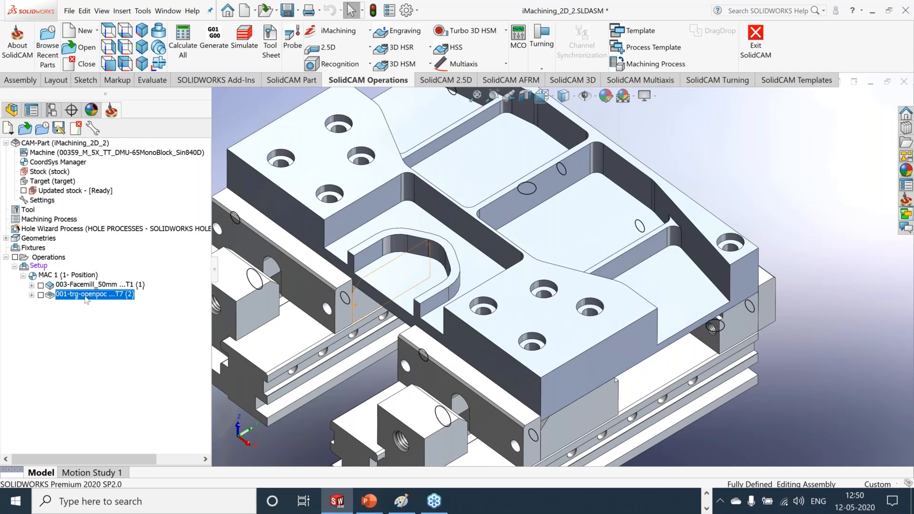
Simulate the 001-trg-openpoc operation in SolidVerify to examine the material removed from the stock
right_click(86, 298)
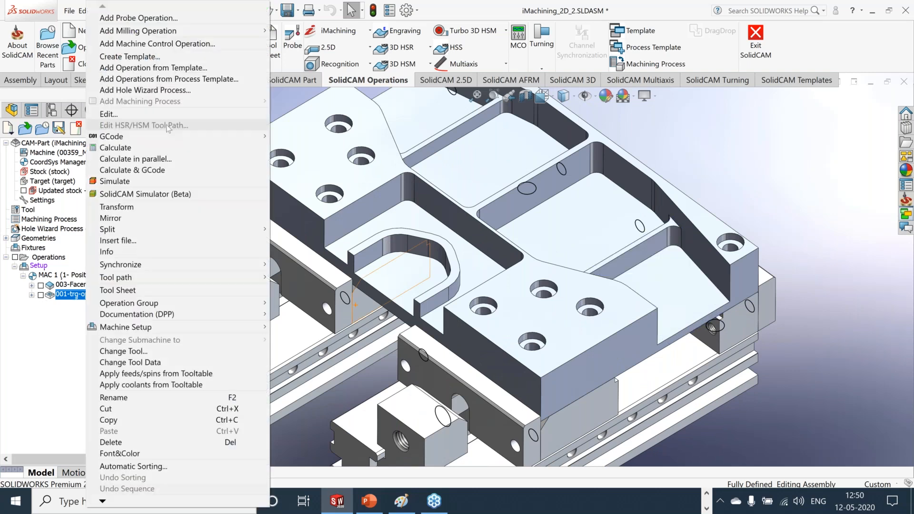
left_click(122, 183)
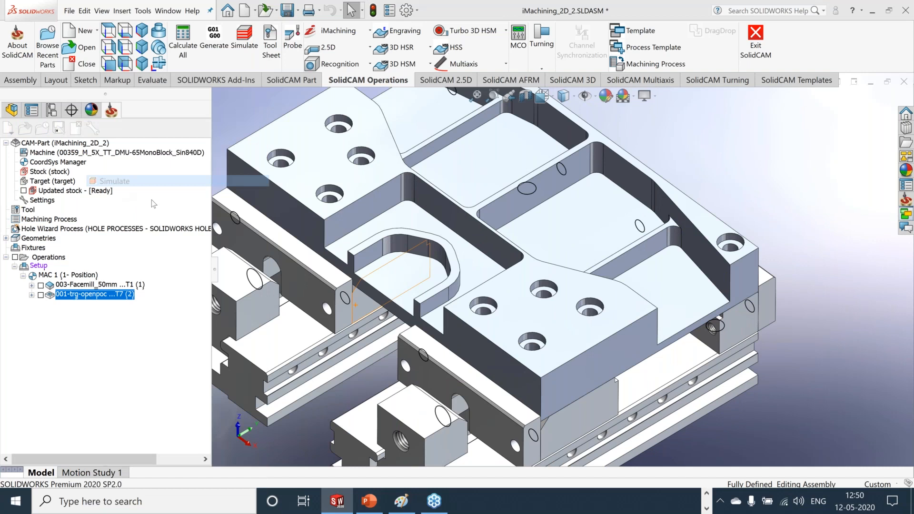
left_click(233, 219)
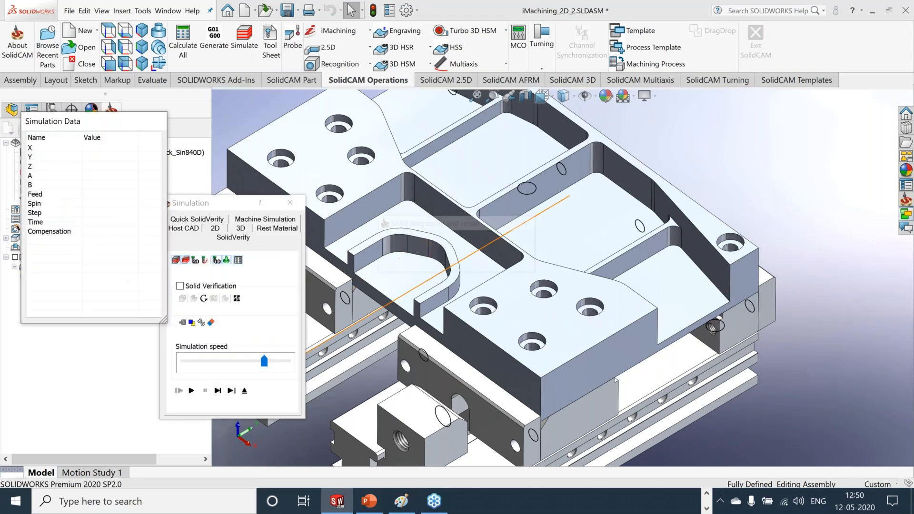
left_click(190, 382)
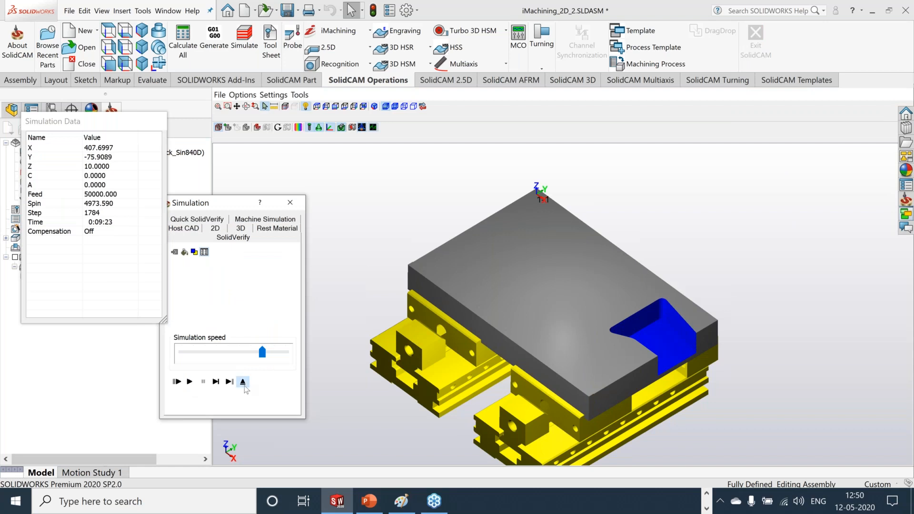
Close the simulation and apply the 002-CLOSED POCKET template to the floors of the two large closed pockets
left_click(244, 384)
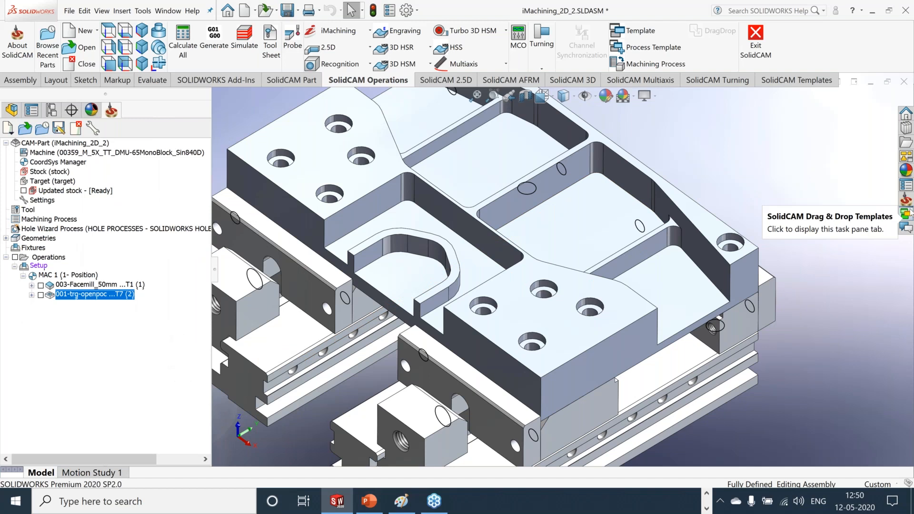
left_click(911, 214)
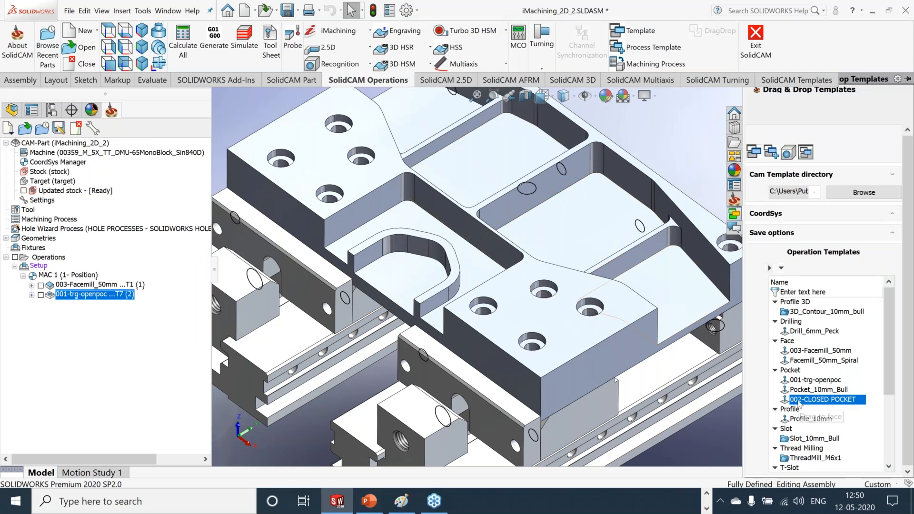
left_click_drag(799, 403, 575, 237)
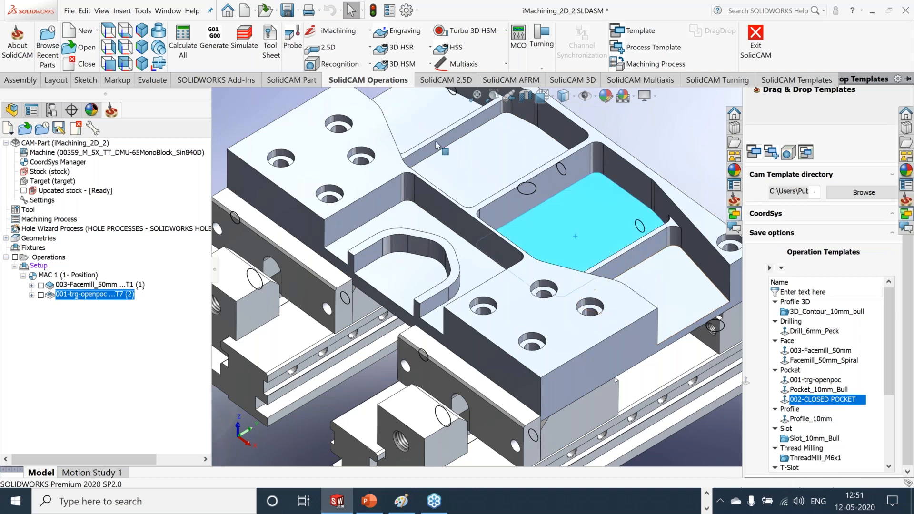
left_click(438, 145)
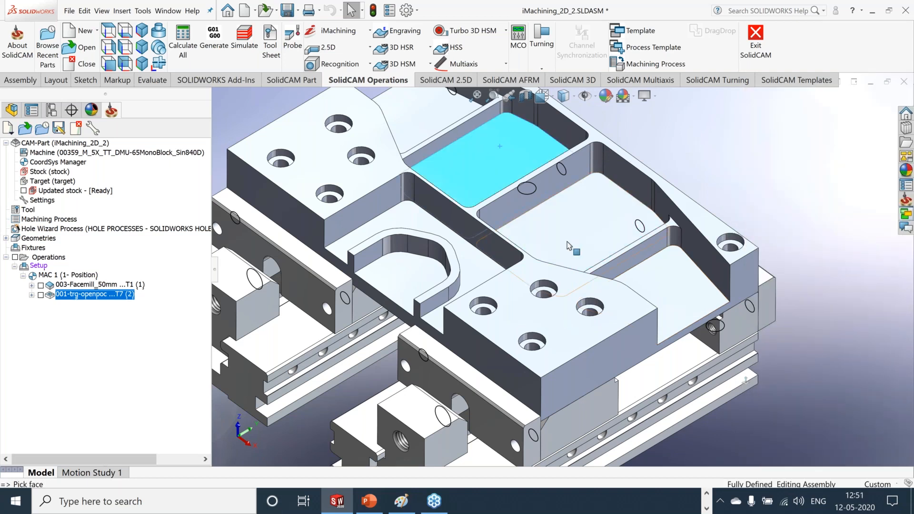
left_click(568, 245)
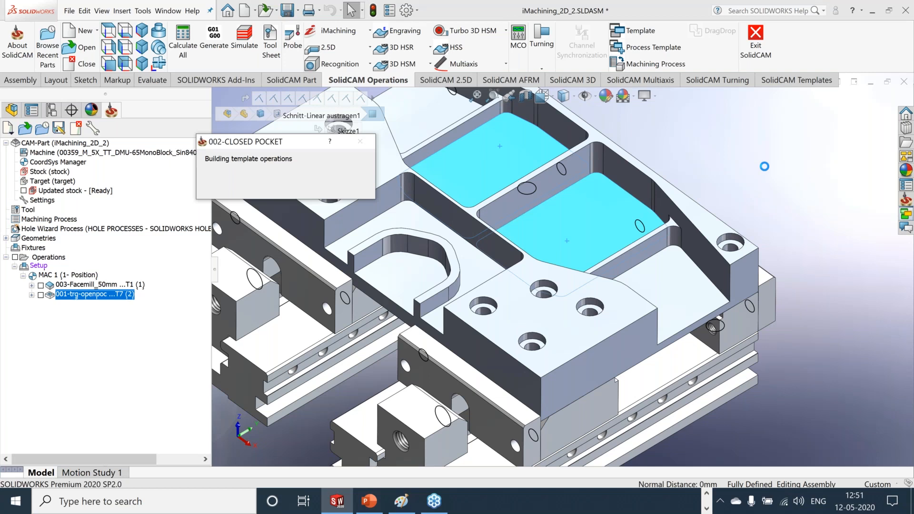
scroll(788, 227, "down", 1)
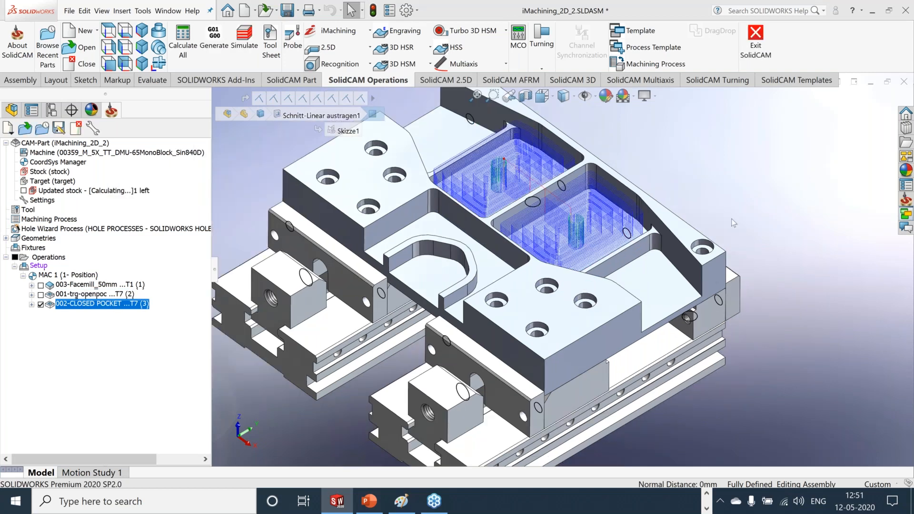
scroll(731, 218, "down", 3)
scroll(699, 374, "up", 2)
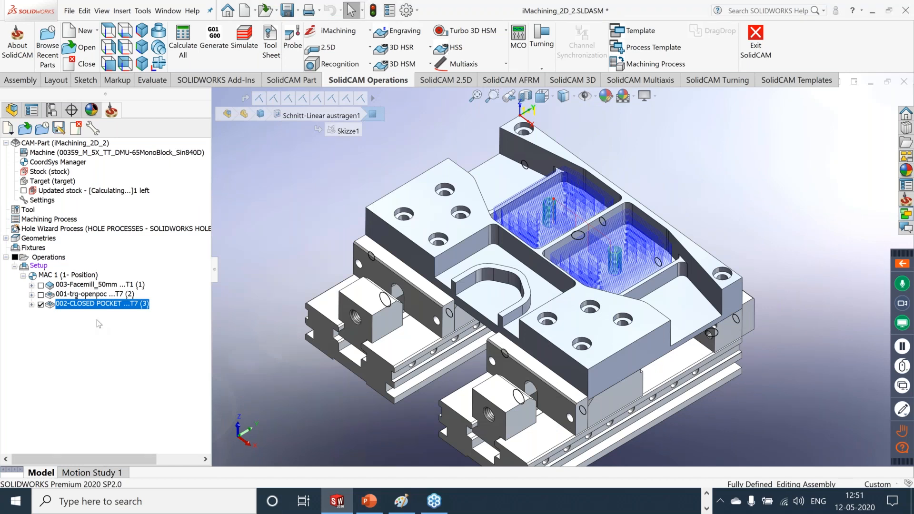
Open the 002-CLOSED POCKET operation and inspect its pocket geometry, tool, feeds and spindle speeds
right_click(83, 304)
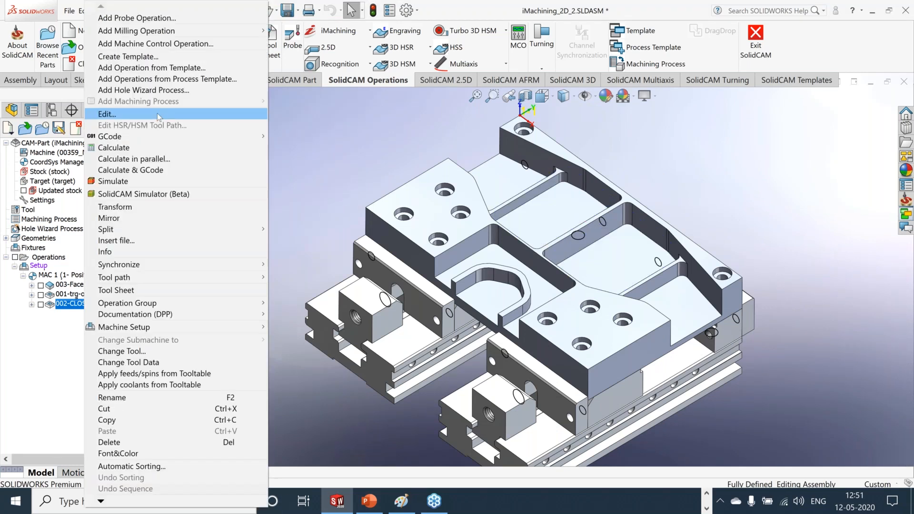
left_click(103, 113)
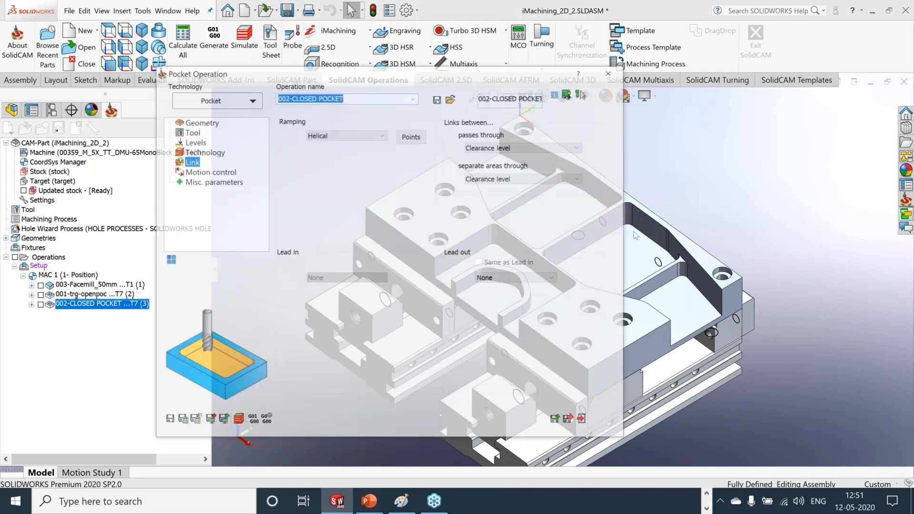
left_click_drag(333, 71, 202, 82)
left_click(81, 132)
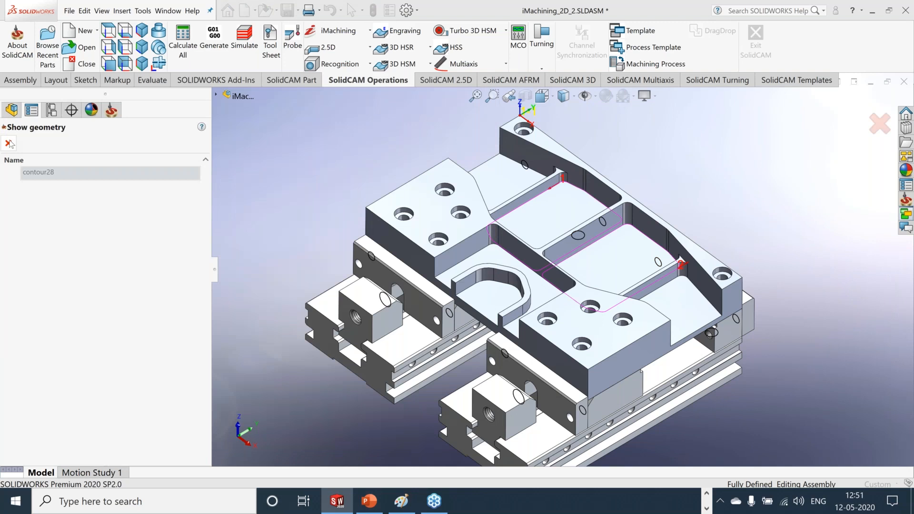
left_click(9, 143)
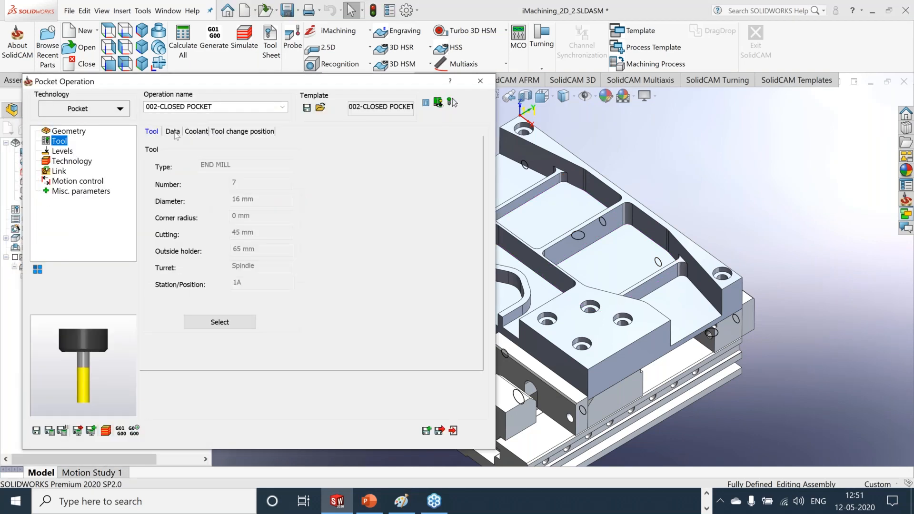
left_click(173, 131)
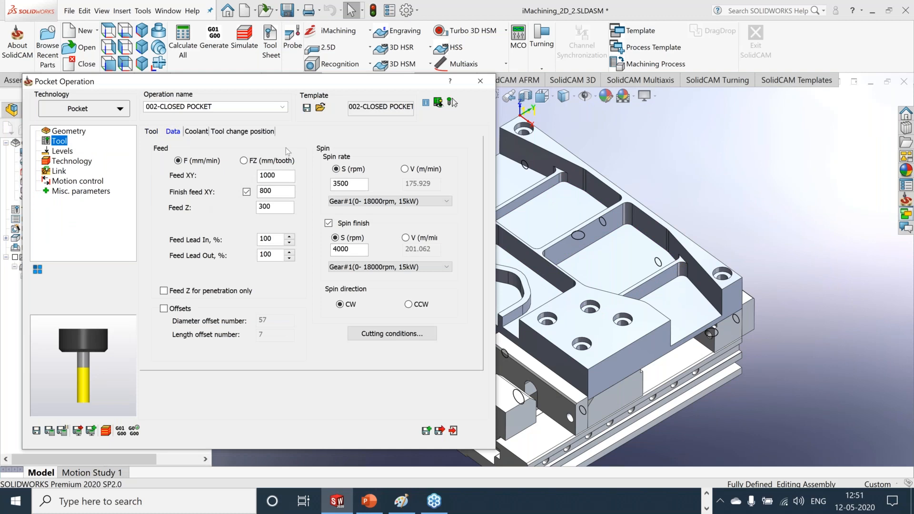
left_click(152, 132)
Examine the pocket operation's wall and floor offsets and its ramping and link settings, and close it unchanged
left_click(71, 162)
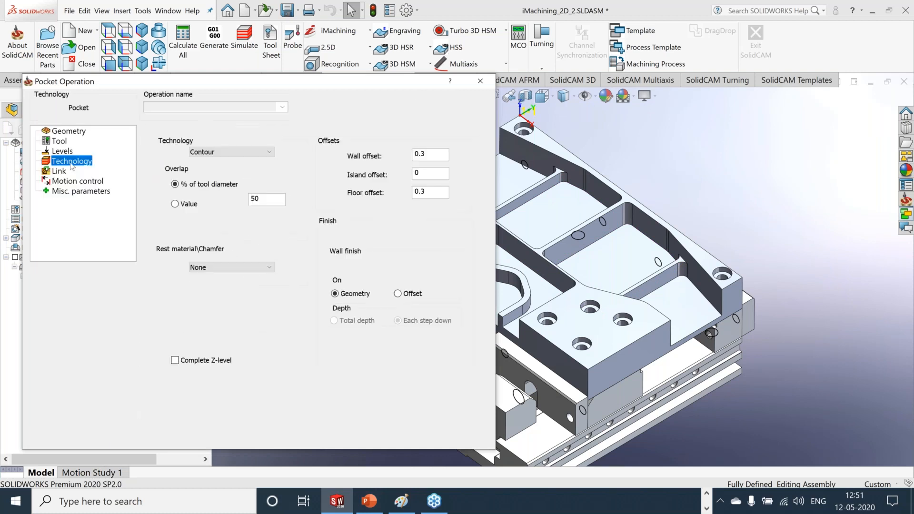
double_click(413, 153)
left_click_drag(429, 192, 384, 192)
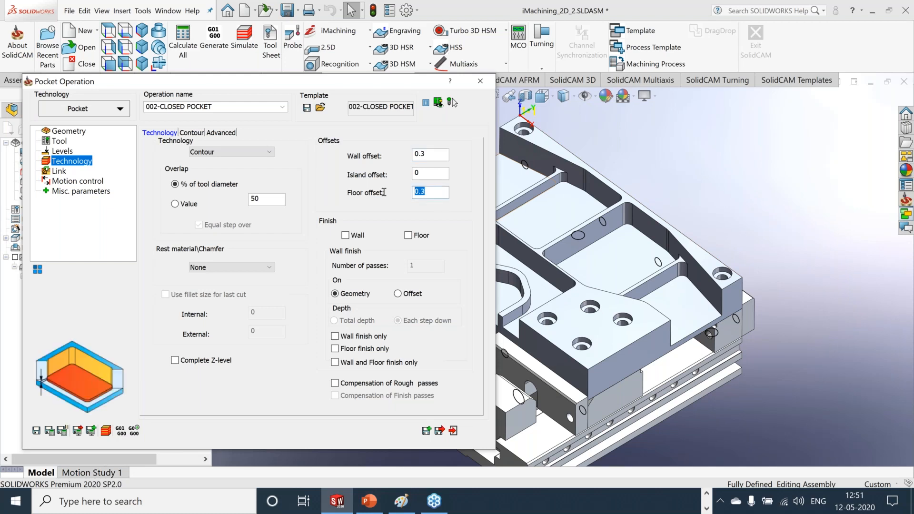
left_click(431, 192)
left_click(58, 173)
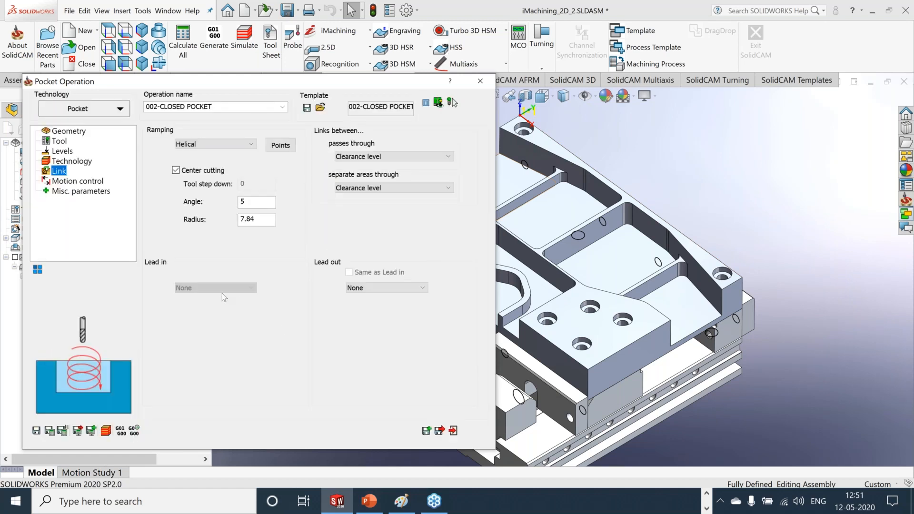
left_click(491, 87)
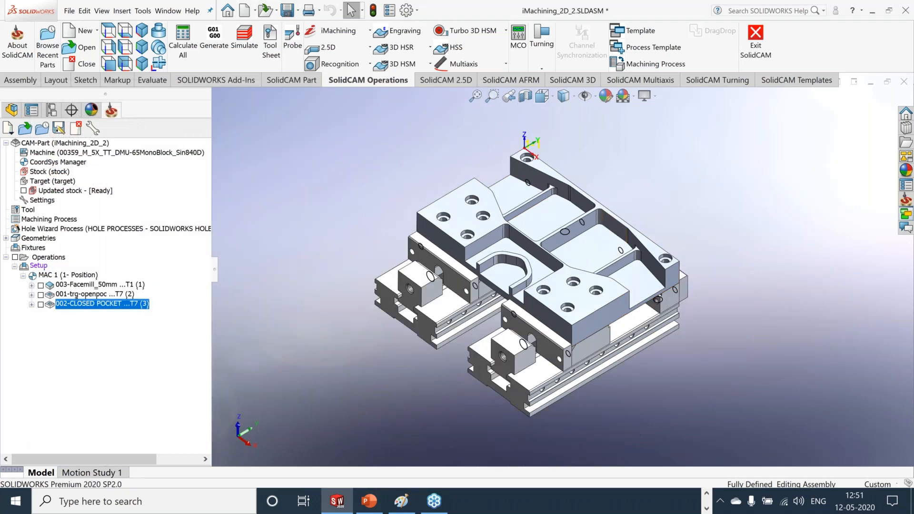
Apply the Drill_6mm_Peck drilling template to the part and display the hole positions of its geometry
scroll(582, 231, "down", 2)
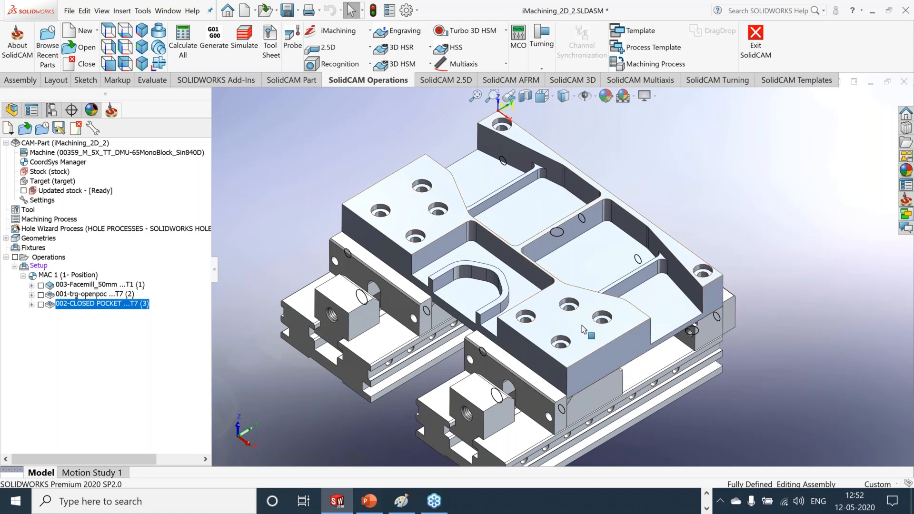
left_click(906, 214)
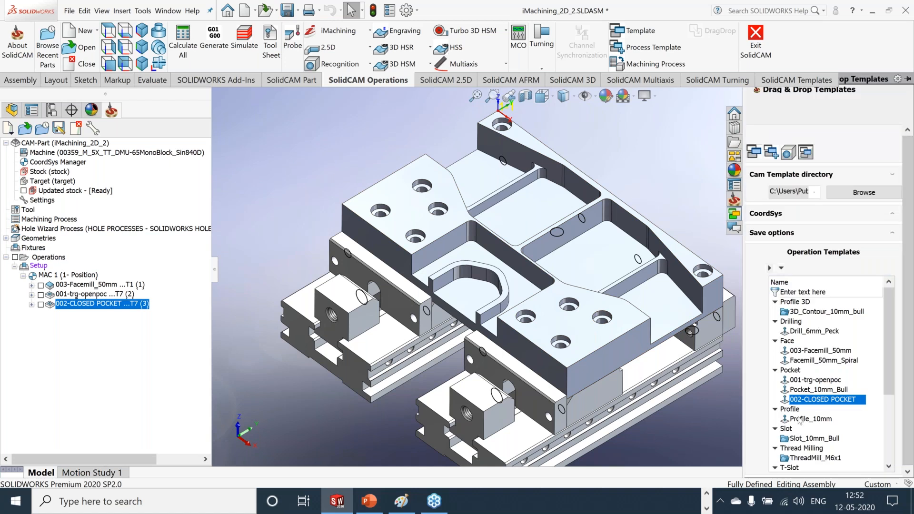
left_click(823, 335)
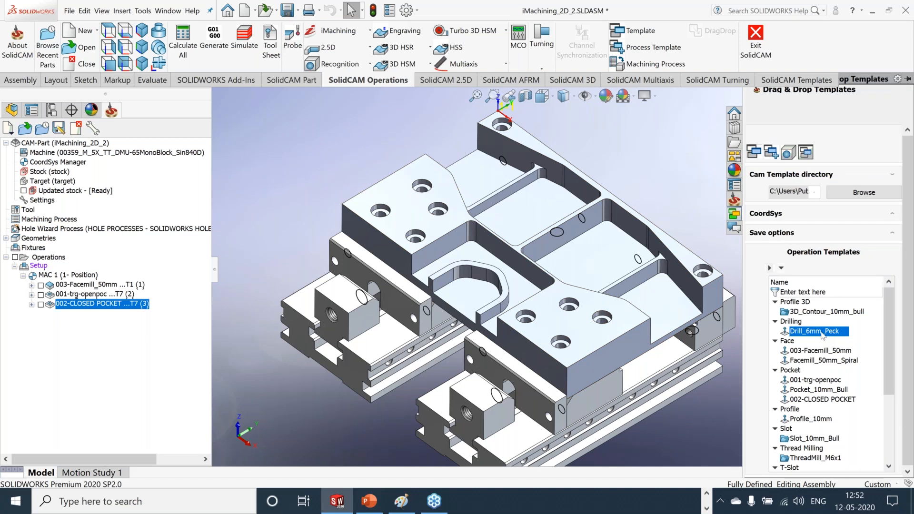
left_click_drag(822, 336, 533, 239)
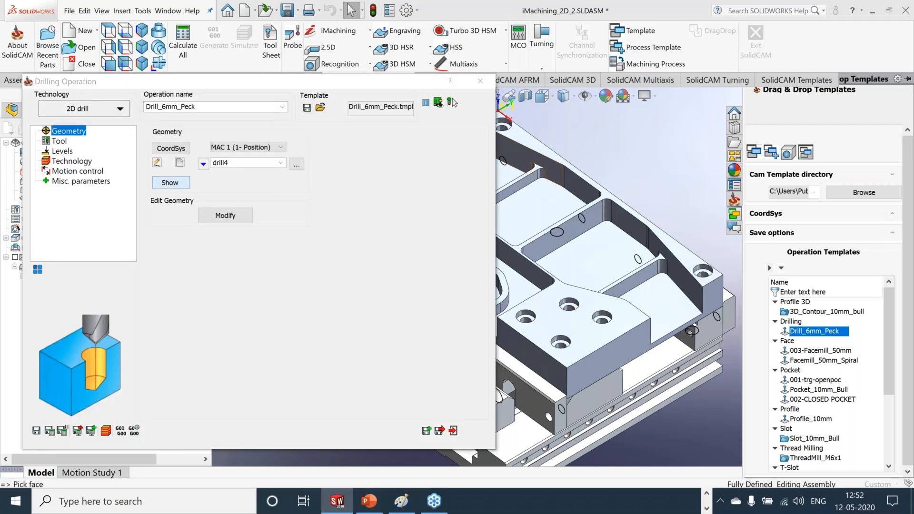
left_click(171, 182)
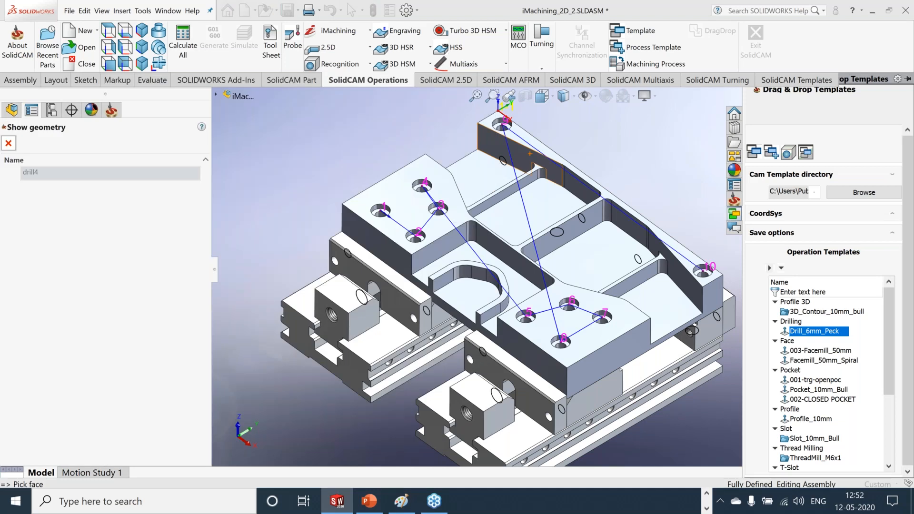
left_click(9, 143)
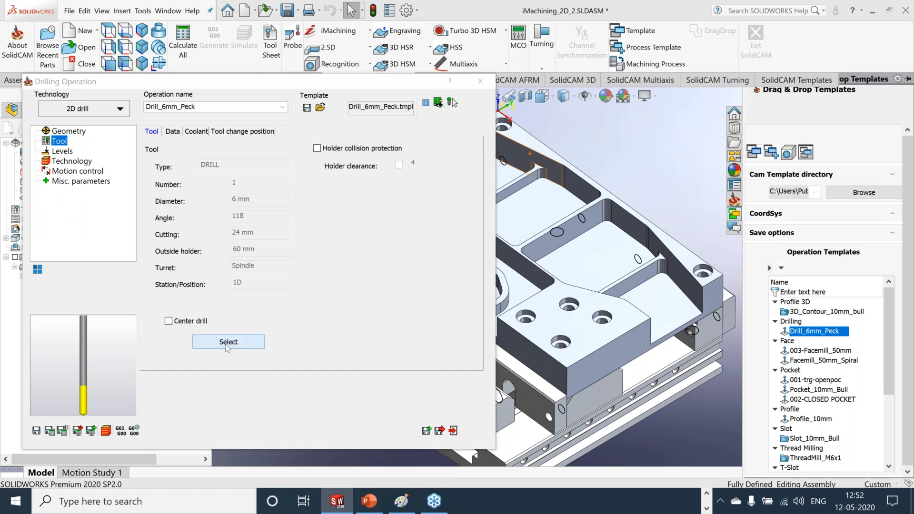
Measure the lower bore of a counterbored hole and set the drilling tool's diameter to 13.5 mm
left_click(228, 342)
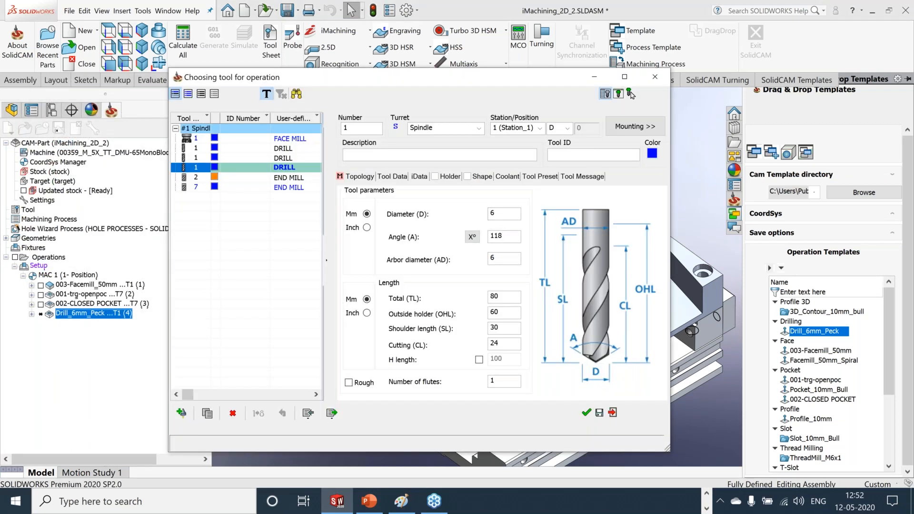
double_click(510, 76)
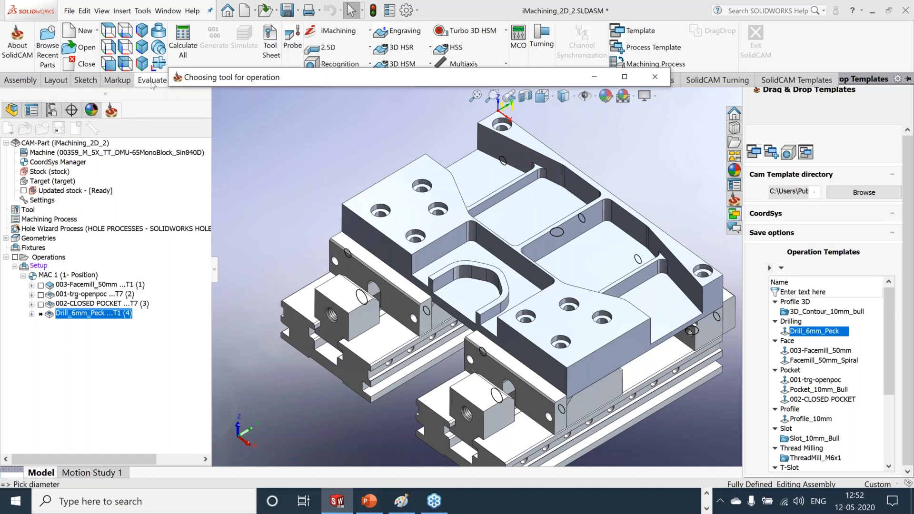
left_click(152, 80)
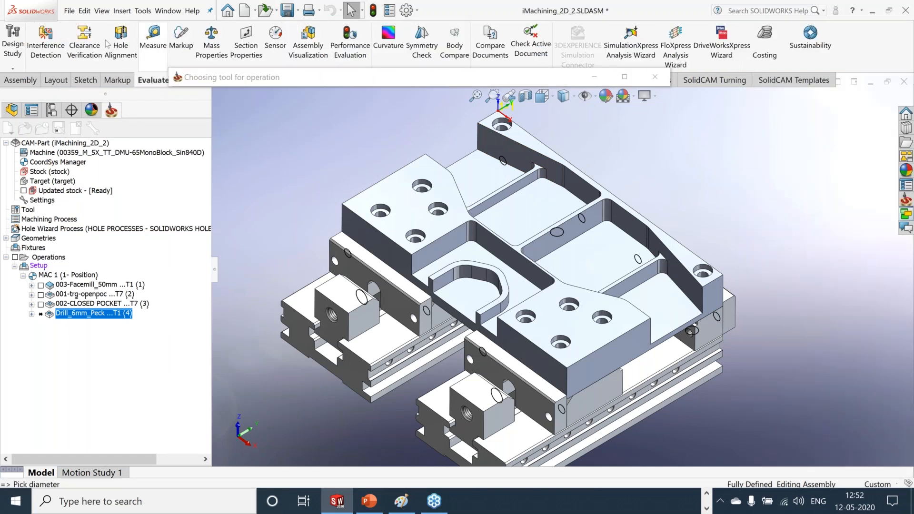
left_click(152, 39)
scroll(362, 169, "up", 5)
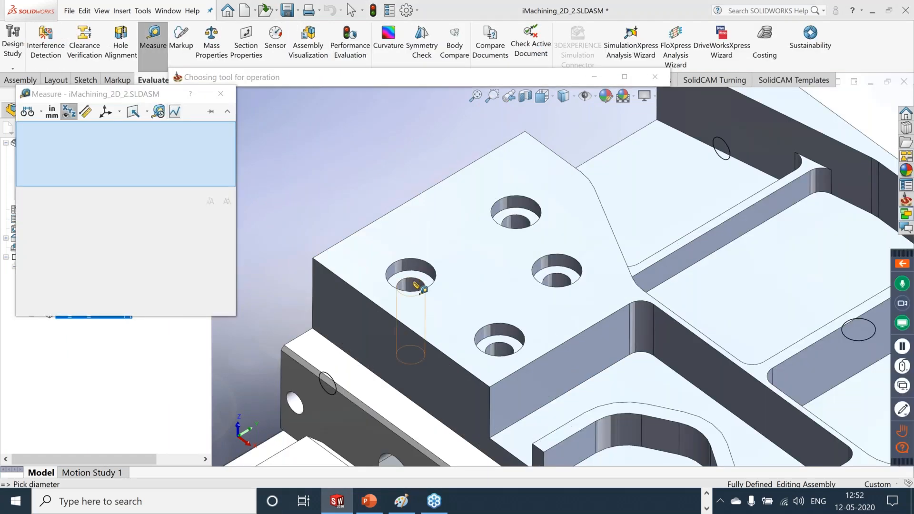
left_click(413, 285)
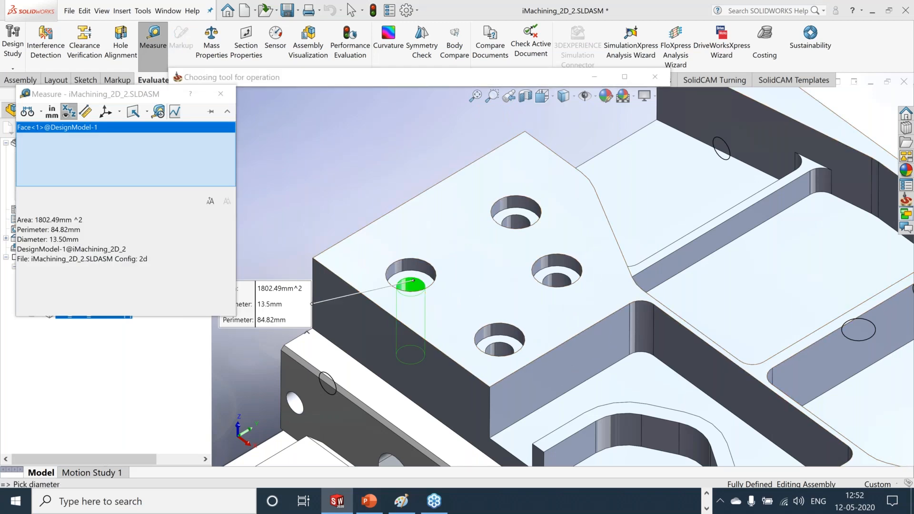
left_click(221, 94)
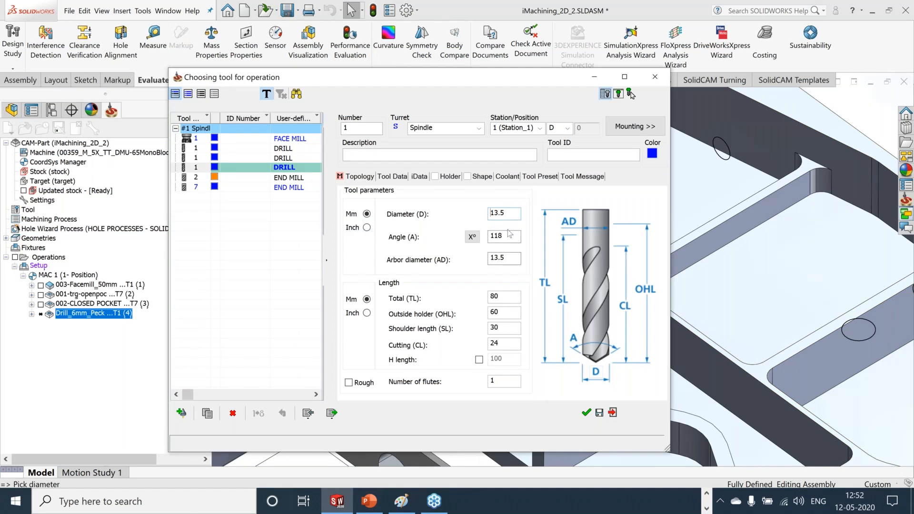
left_click(588, 414)
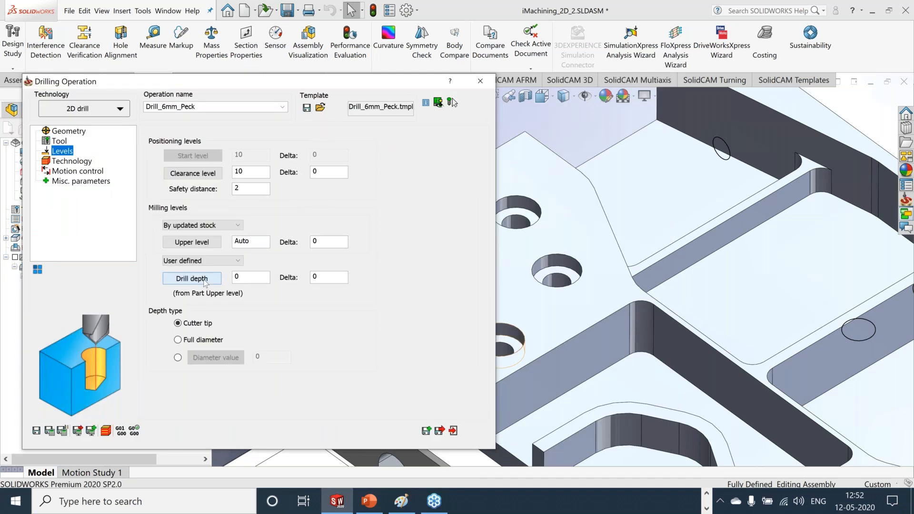
Define the drill depth of the drilling operation by picking its lower level on the model
left_click(206, 283)
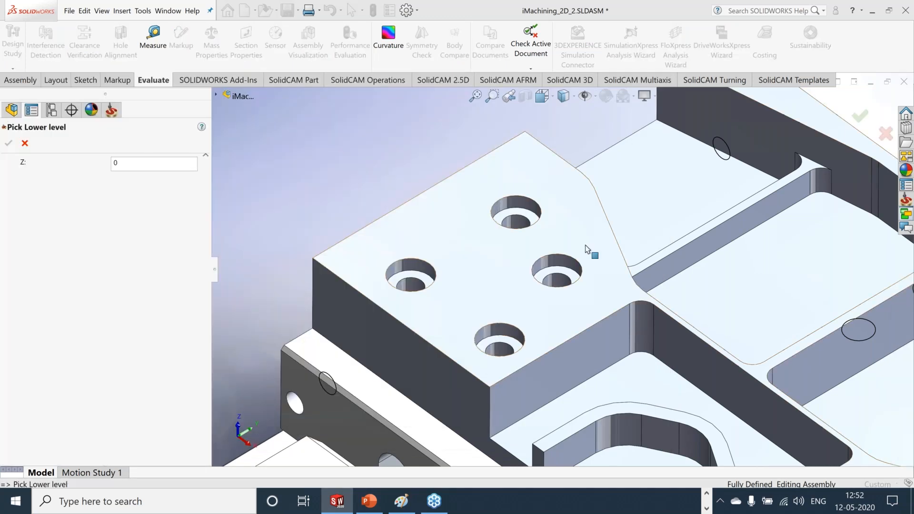
scroll(593, 253, "up", 6)
middle_click_drag(652, 310, 631, 250)
scroll(645, 288, "down", 5)
left_click(645, 288)
left_click(9, 144)
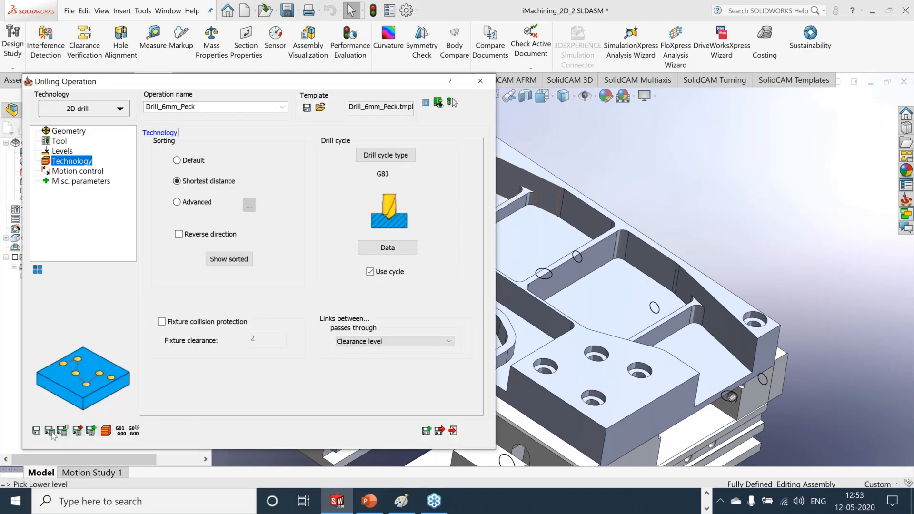
Save and calculate the Drill_6mm_Peck operation, close it and hide its tool path
left_click(453, 430)
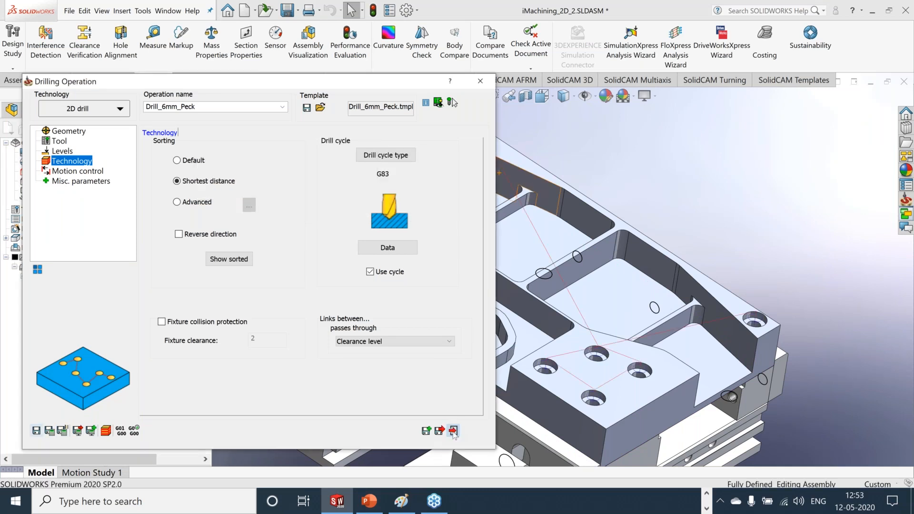
left_click(453, 431)
key("f")
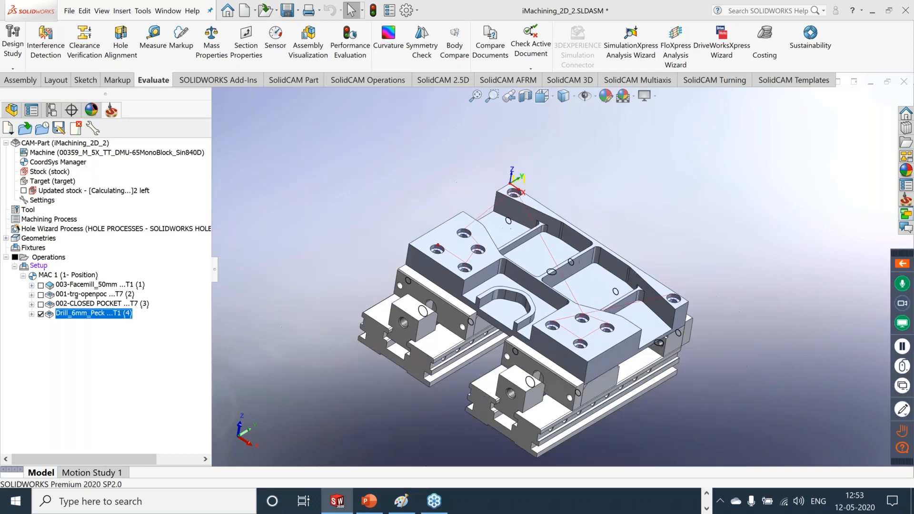
middle_click_drag(694, 207, 731, 208)
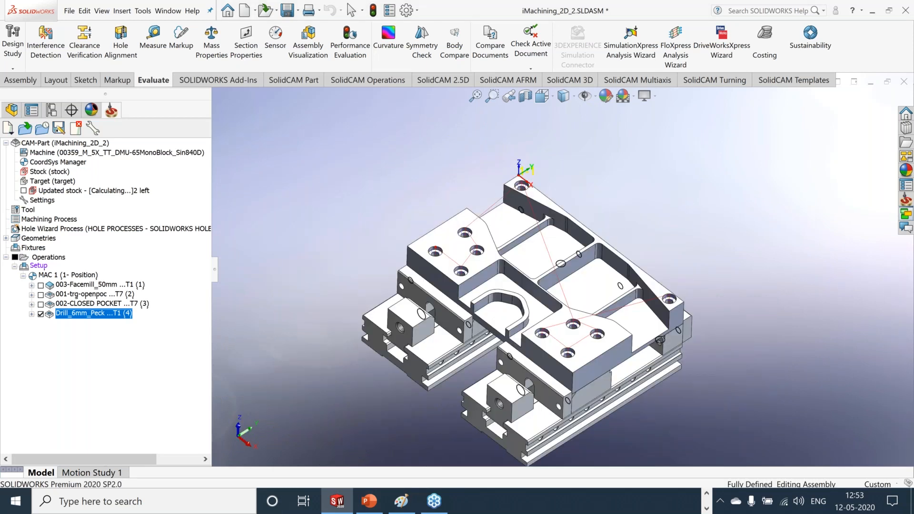
scroll(531, 250, "down", 3)
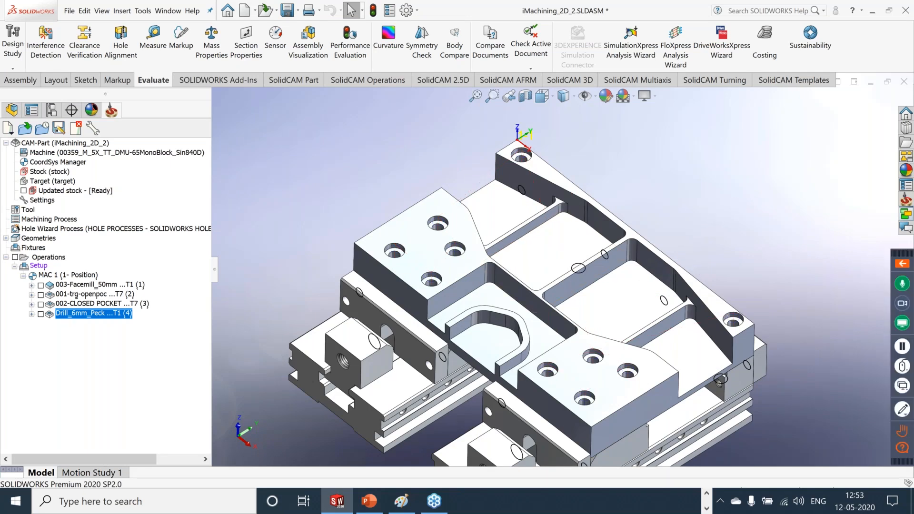
middle_click_drag(531, 250, 580, 229, "ctrl")
middle_click_drag(760, 212, 731, 231, "ctrl")
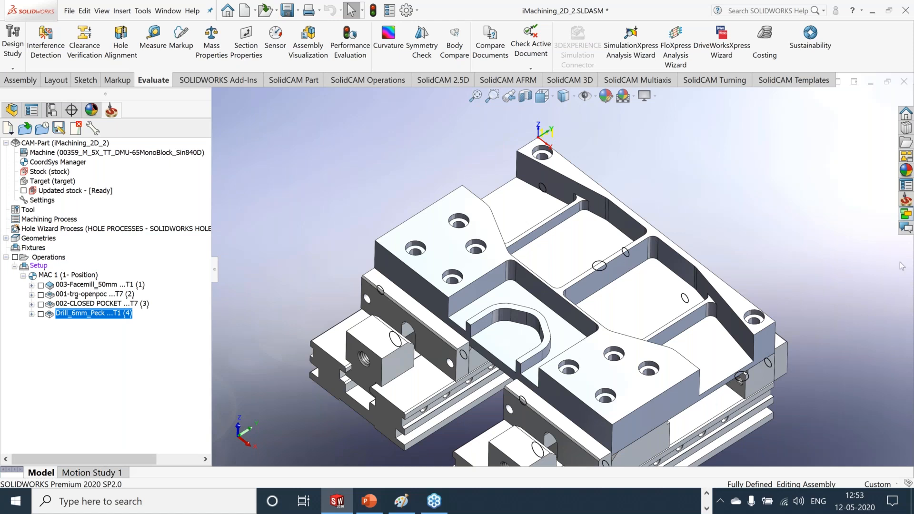
scroll(591, 283, "up", 3)
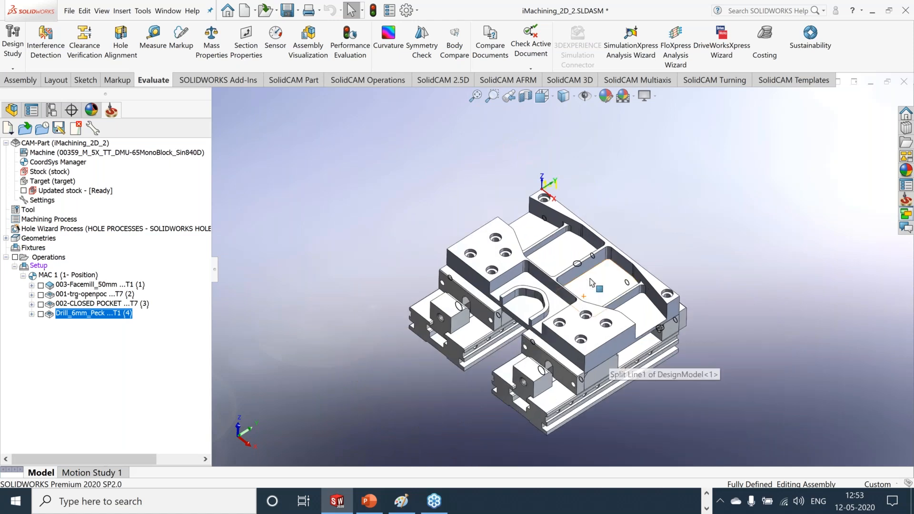
scroll(591, 283, "down", 3)
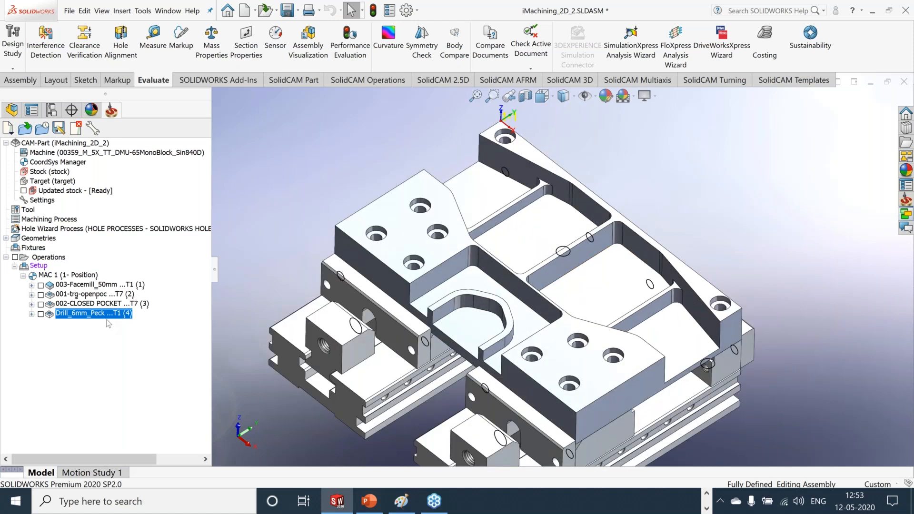
Create a 2.5D Pocket operation and define its geometry from the floor contour of the open pocket nearest the coordinate system origin
left_click(381, 81)
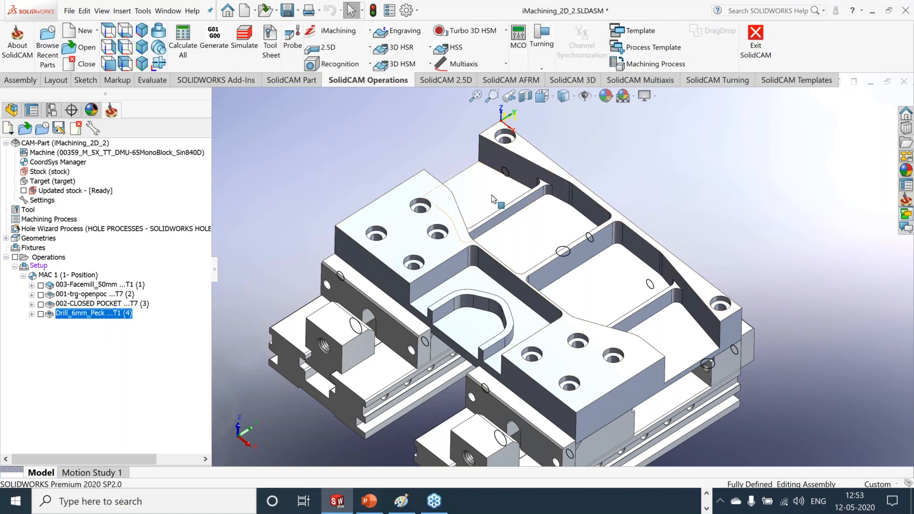
scroll(492, 196, "down", 1)
scroll(619, 333, "up", 1)
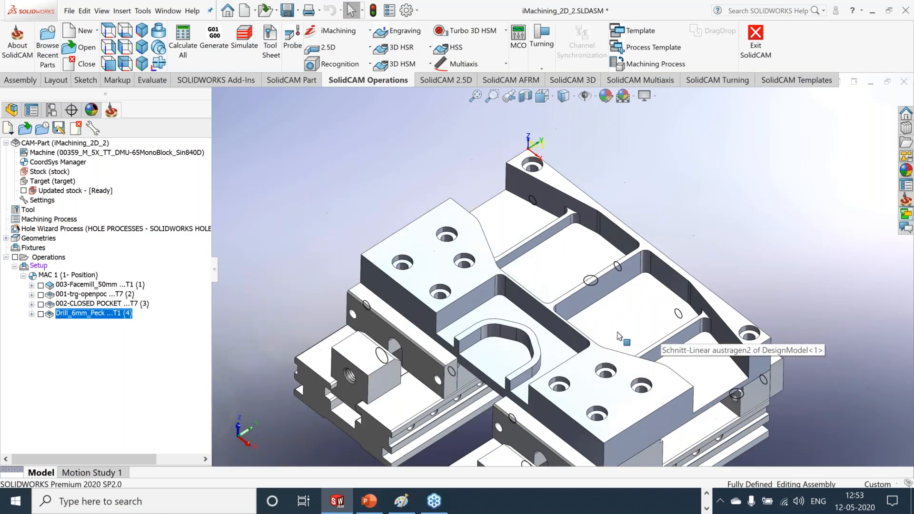
scroll(452, 218, "down", 2)
left_click(348, 50)
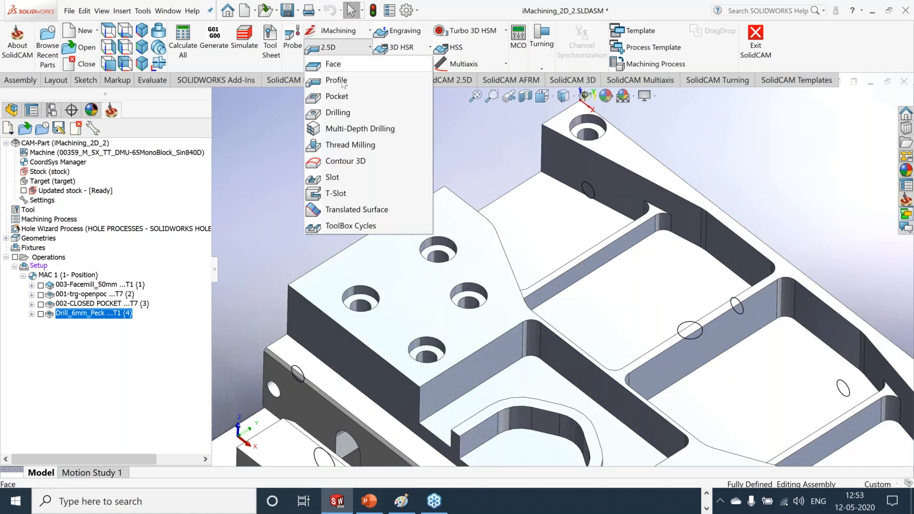
left_click(341, 106)
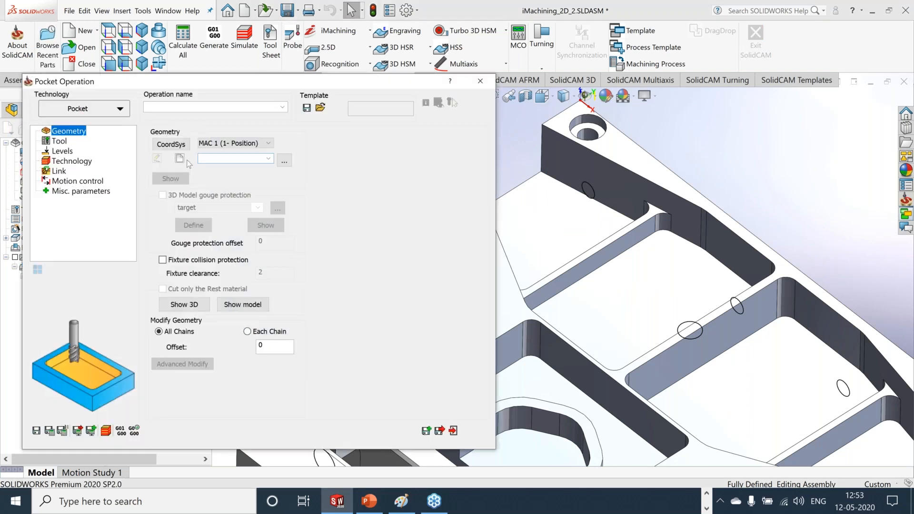
left_click(182, 159)
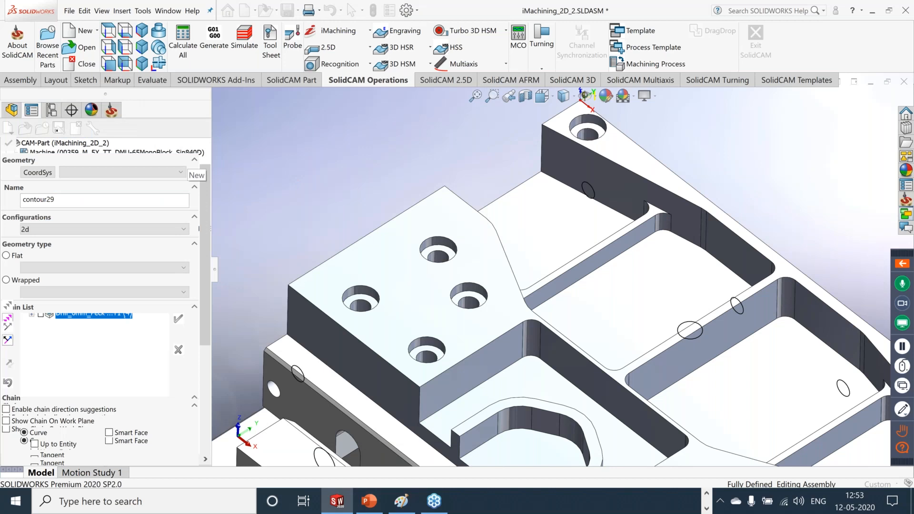
left_click(536, 240)
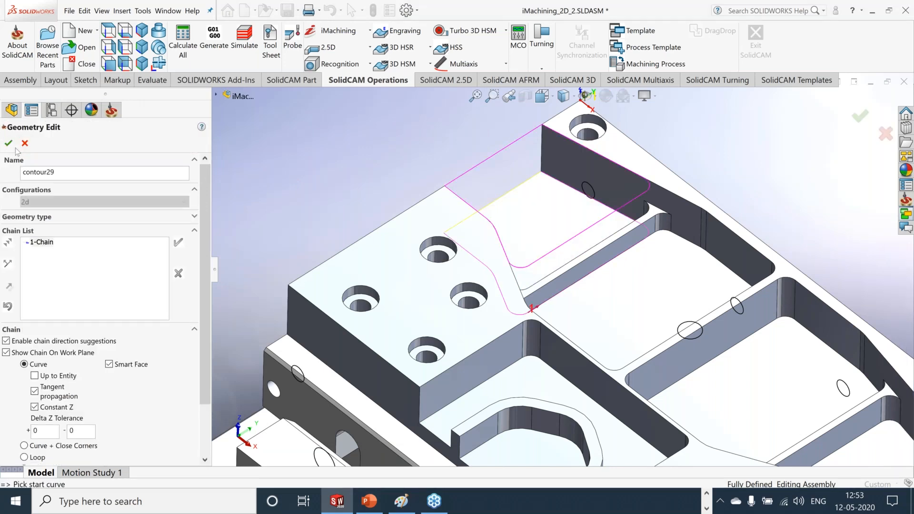
left_click(9, 143)
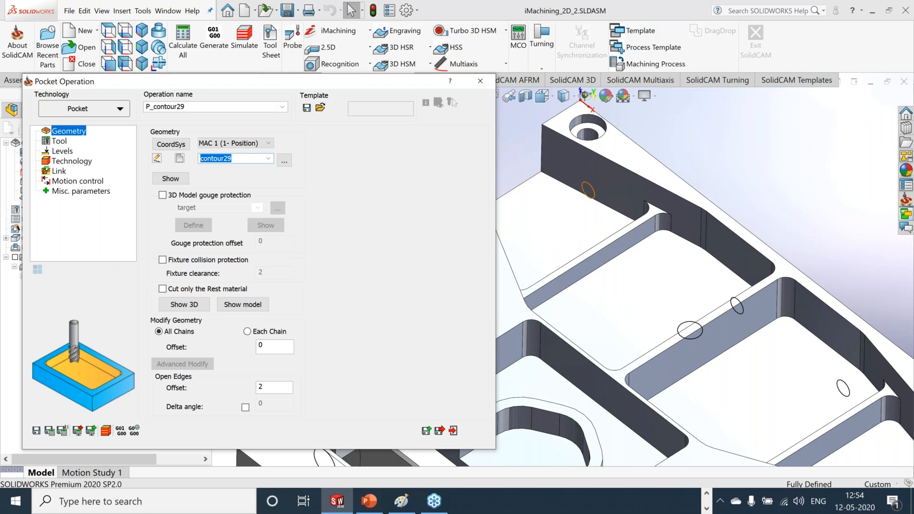
Set the pocket's open-edge offset to 0 and choose the 20 mm end mill, tool number 2, for the operation
double_click(261, 387)
type("0")
left_click(894, 335)
left_click(60, 142)
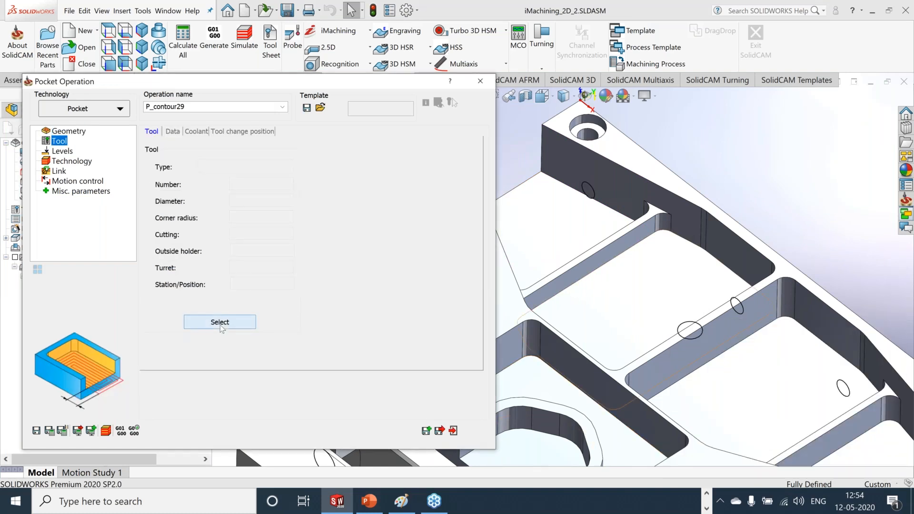
left_click(221, 323)
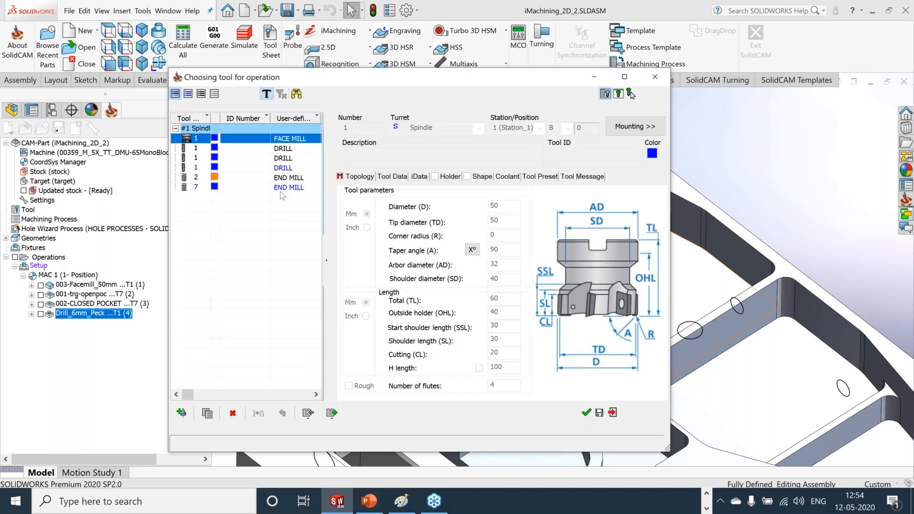
left_click(286, 178)
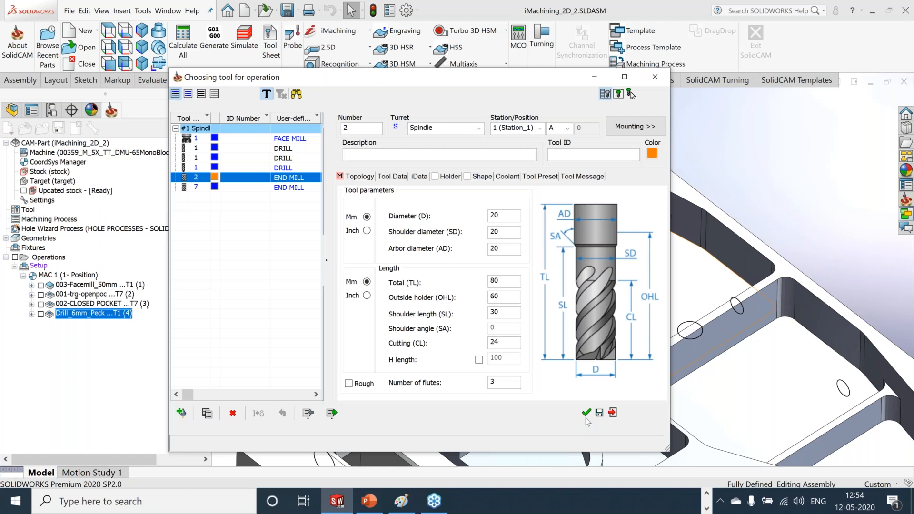
left_click(583, 415)
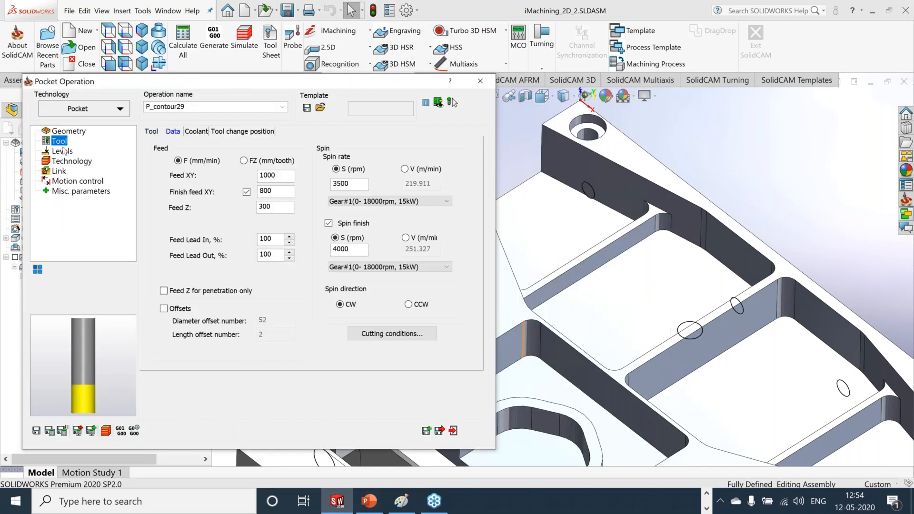
Set the pocket's maximum step down to 2 and enable equal step down
left_click(62, 151)
double_click(241, 360)
type("2")
left_click(193, 347)
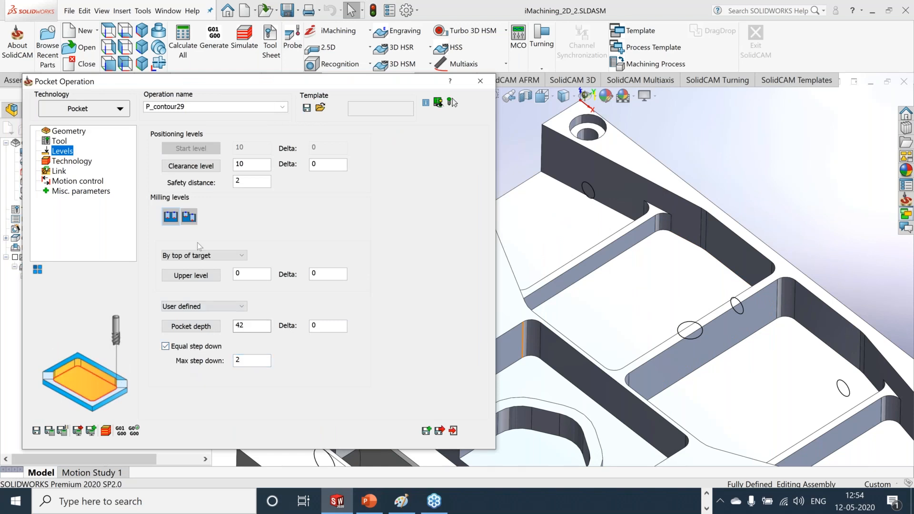
Set the pocket's wall offset to 0.3 and use the open-pocket profile strategy with approach from outside
left_click(72, 161)
left_click(433, 156)
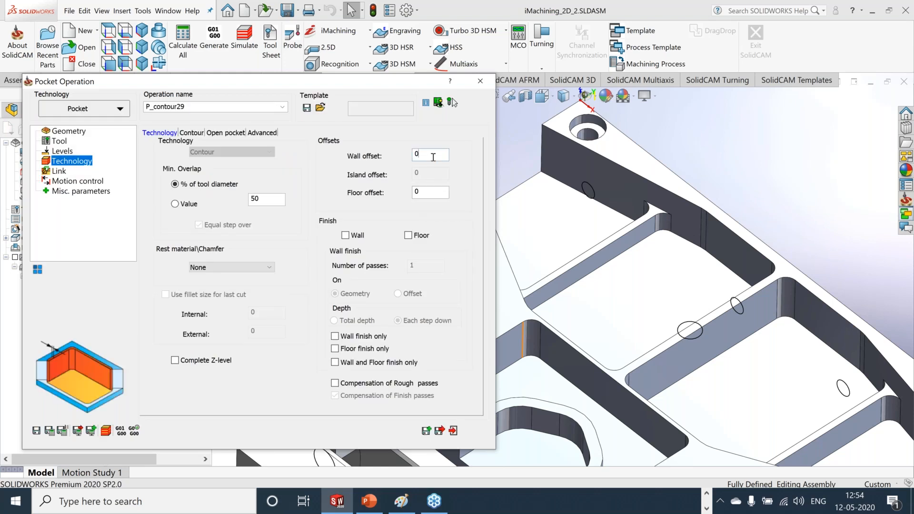
type(".3")
left_click(434, 193)
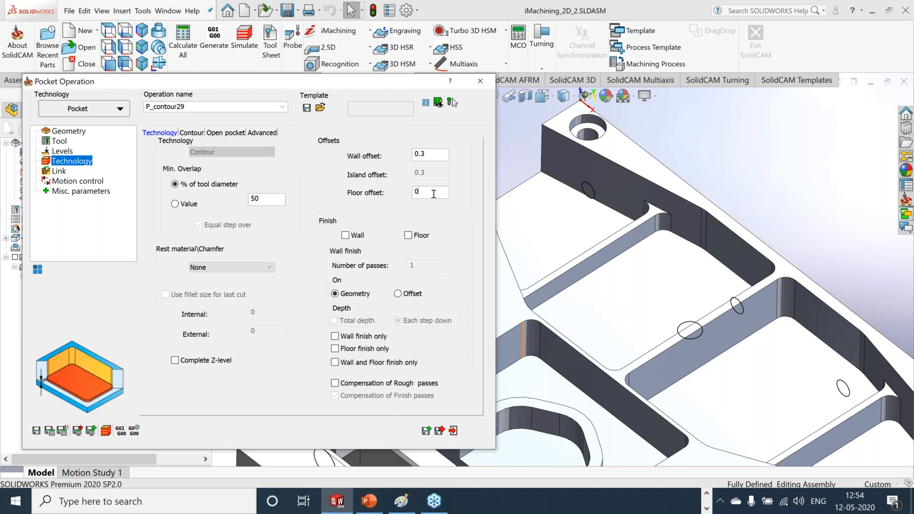
left_click(232, 134)
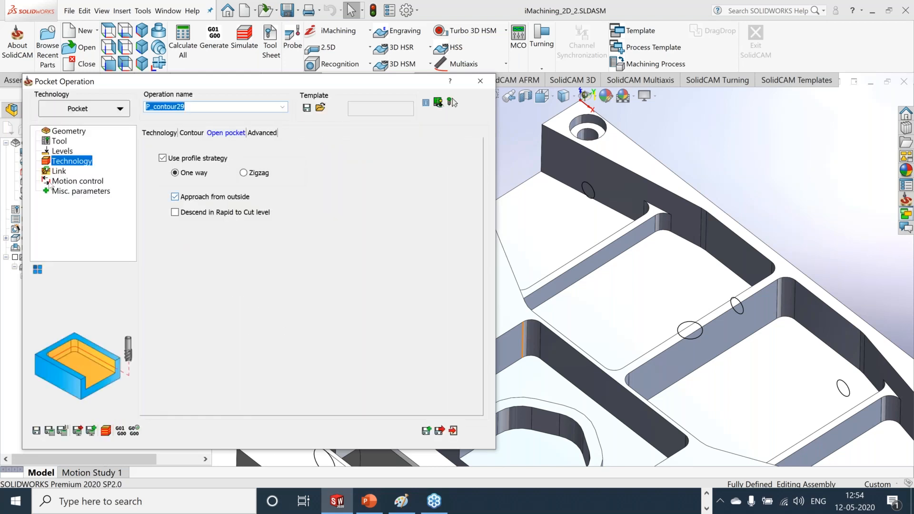
Set the pocket operation's ramping to None, and save and calculate the operation
left_click(52, 172)
left_click(249, 144)
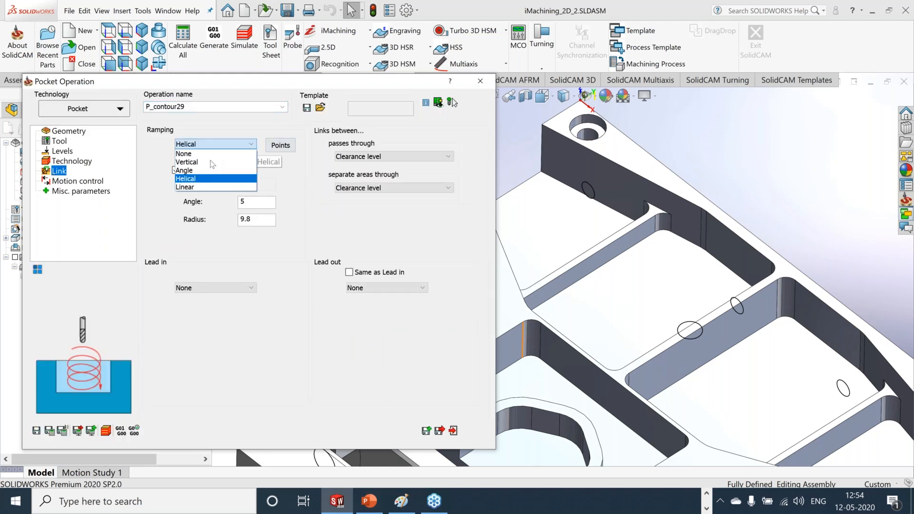
left_click(186, 154)
left_click(50, 432)
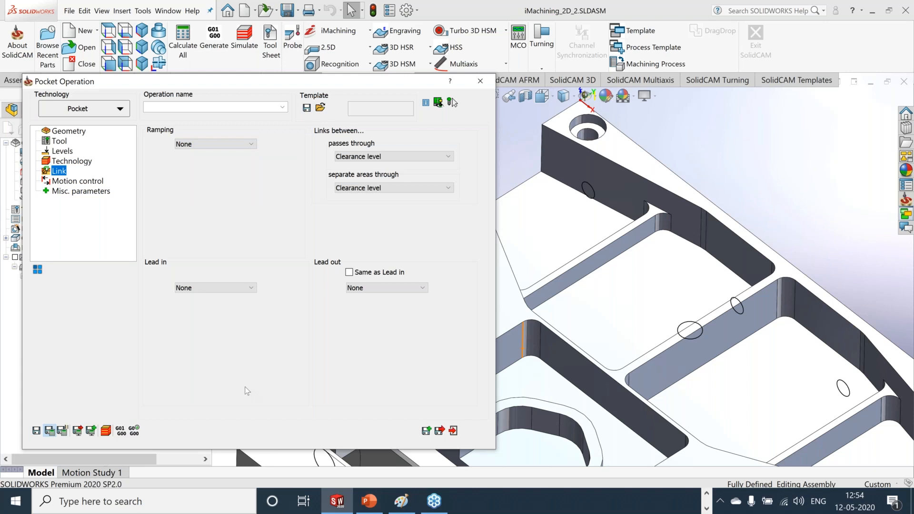
Save the pocket operation as the template 009-OPENPOCKET-20FEM and exit without saving the operation itself
left_click_drag(393, 78, 479, 99)
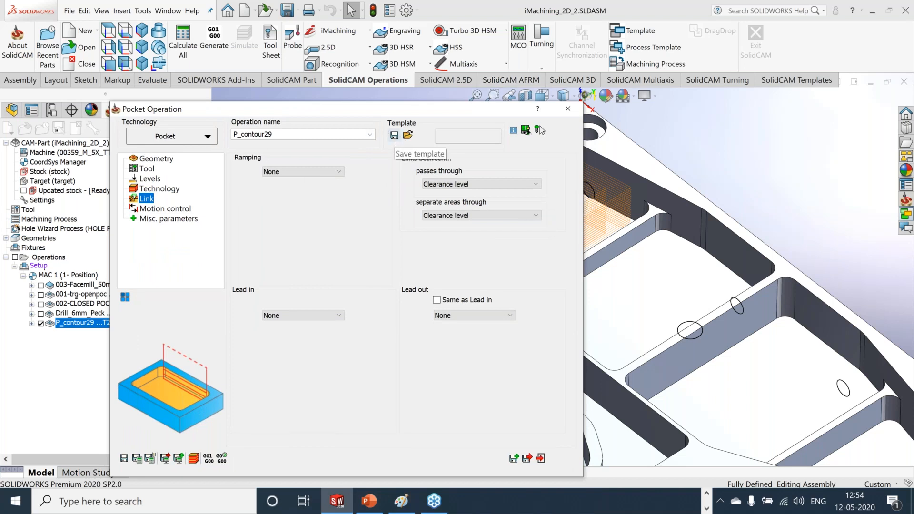
double_click(258, 135)
type("009-")
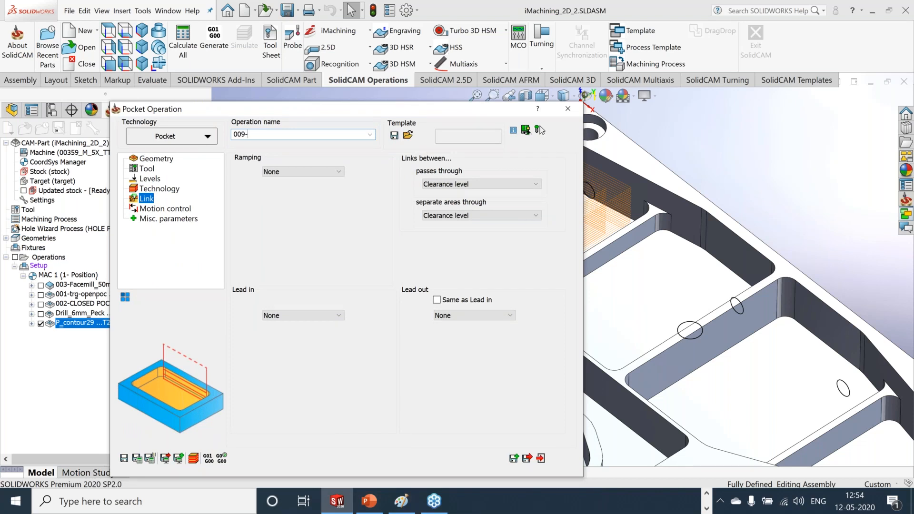
type("OPENPOCKET-20FEM")
left_click(394, 136)
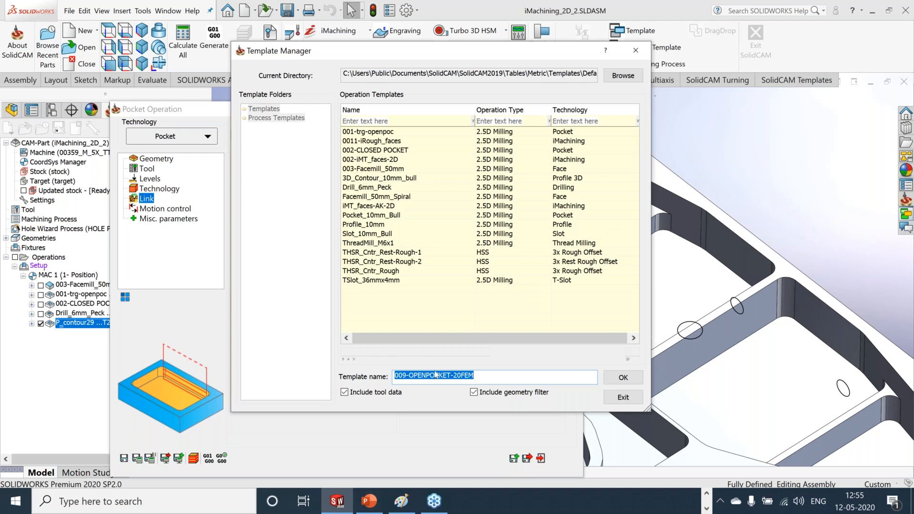
left_click(475, 378)
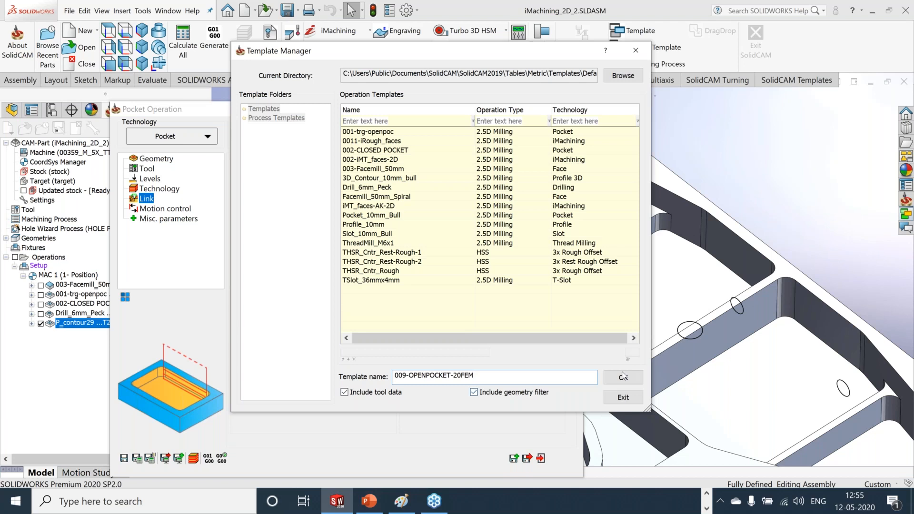
left_click(623, 378)
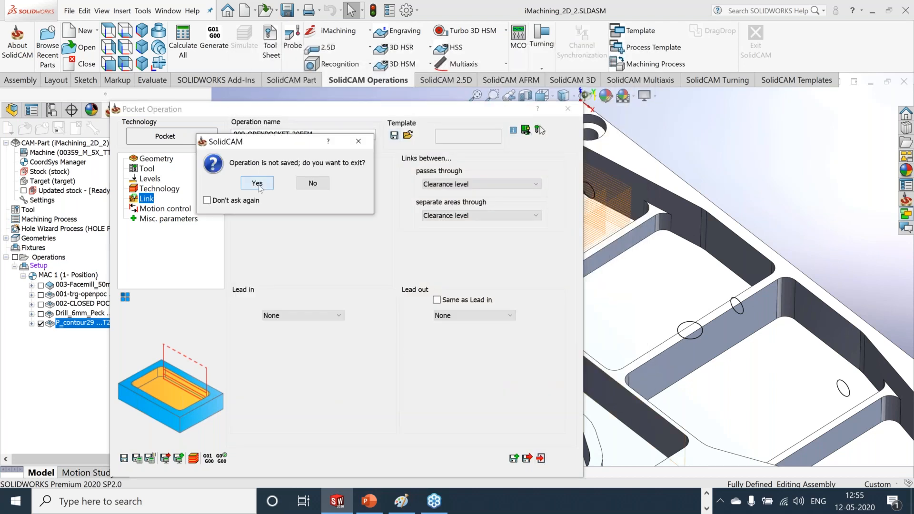
left_click(257, 184)
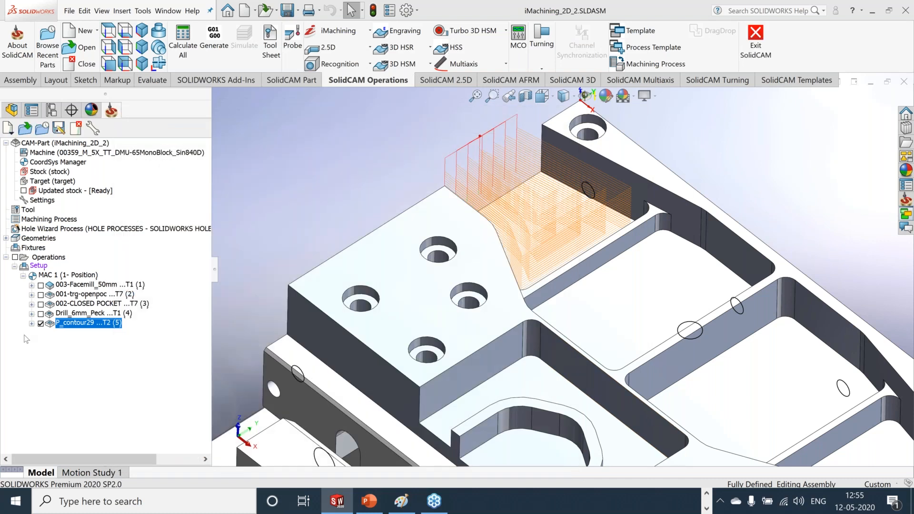
Apply the 009-OPENPOCKET-20FEM template to the floor of the open pocket at the opposite end of the part
left_click(906, 213)
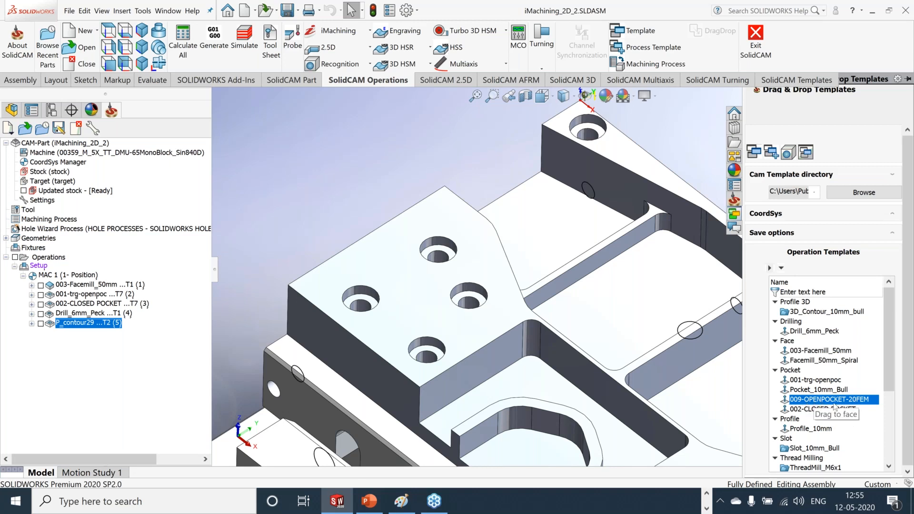
left_click(475, 96)
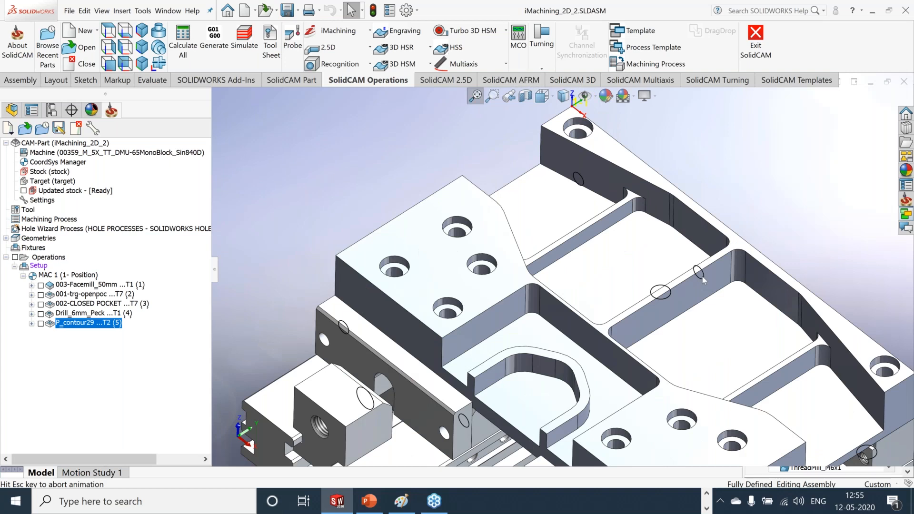
scroll(702, 276, "down", 4)
left_click(907, 214)
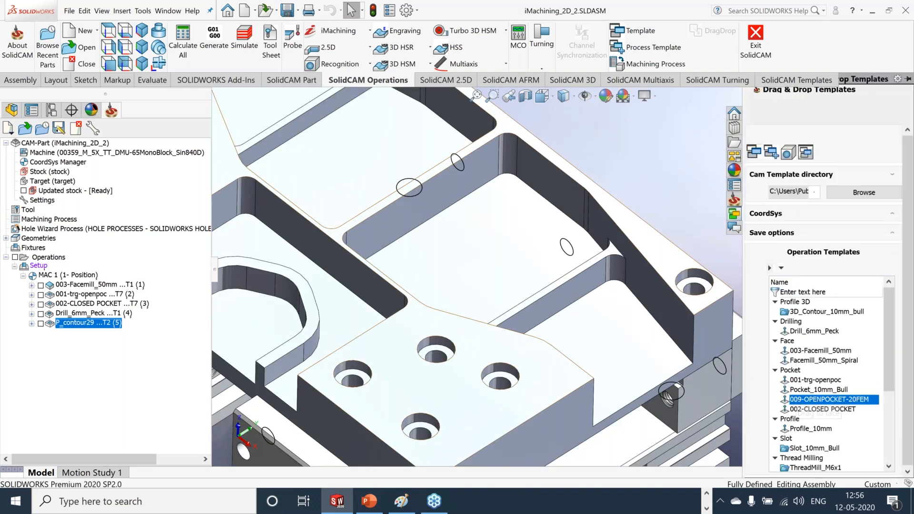
mouse_move(815, 400)
left_mouse_down()
mouse_move(748, 401)
mouse_move(594, 357)
left_mouse_up()
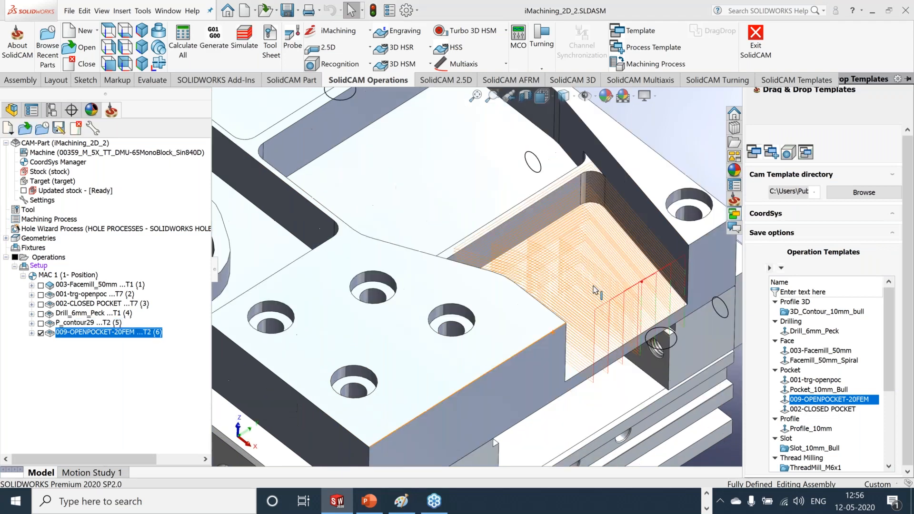
Check the tool path of the 009-OPENPOCKET-20FEM operation in the open pocket and hide it
mouse_move(595, 291)
middle_mouse_down()
mouse_move(602, 307)
mouse_move(601, 260)
mouse_move(605, 278)
middle_mouse_up()
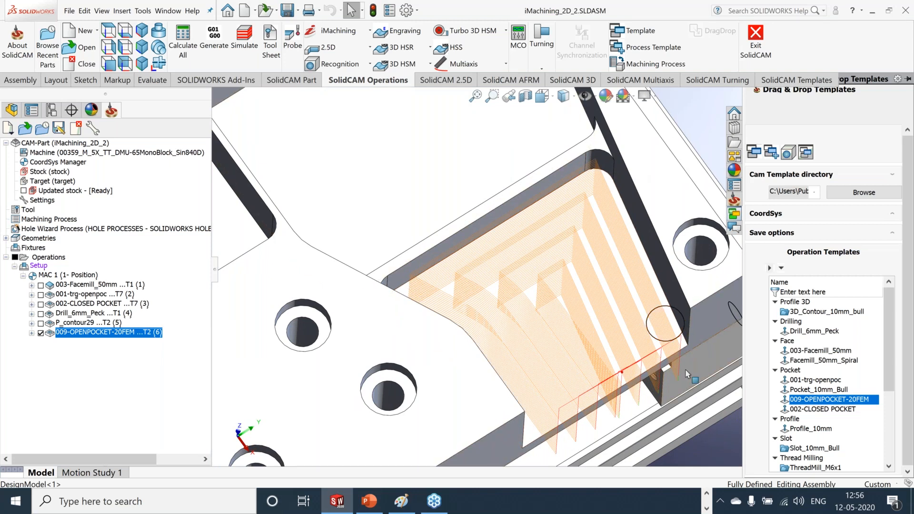
key("f")
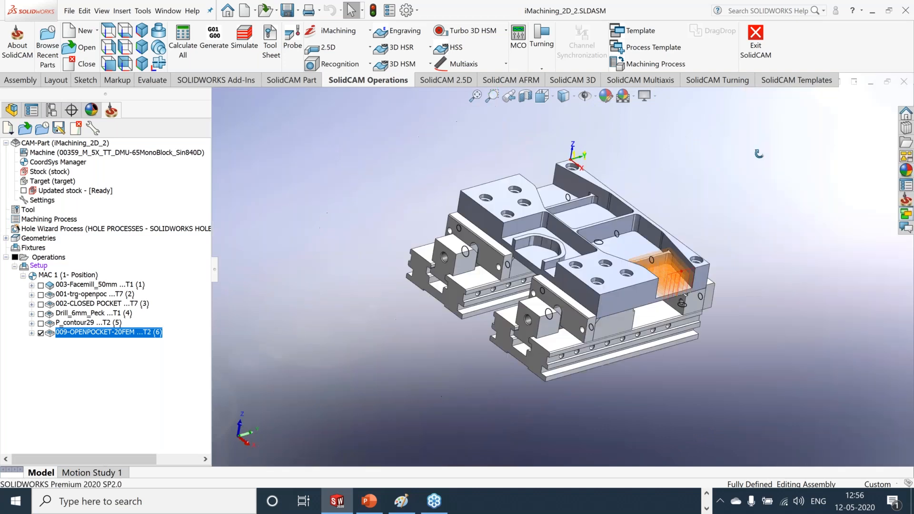
middle_click_drag(759, 153, 754, 241)
scroll(754, 241, "down", 3)
left_click(40, 333)
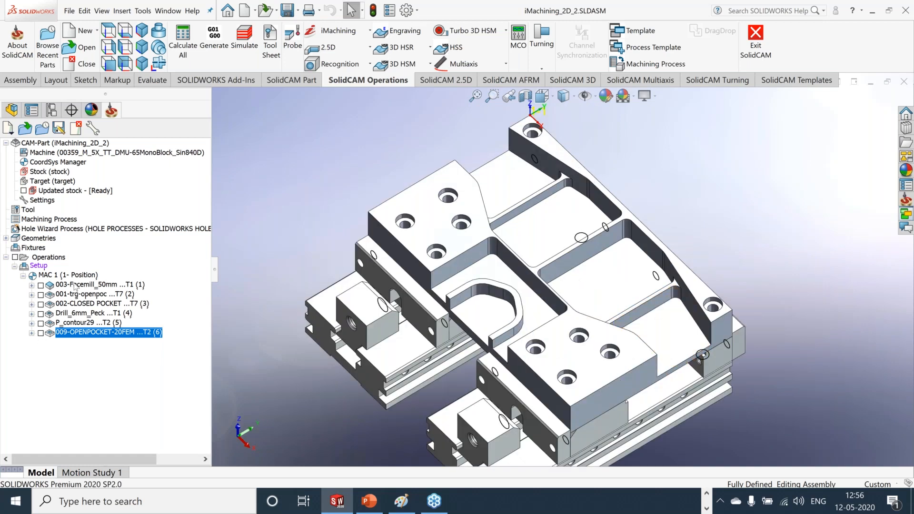
Open the process template creation for all six operations under MAC 1 and exit without saving a template
left_click(75, 286, "shift")
right_click(80, 324)
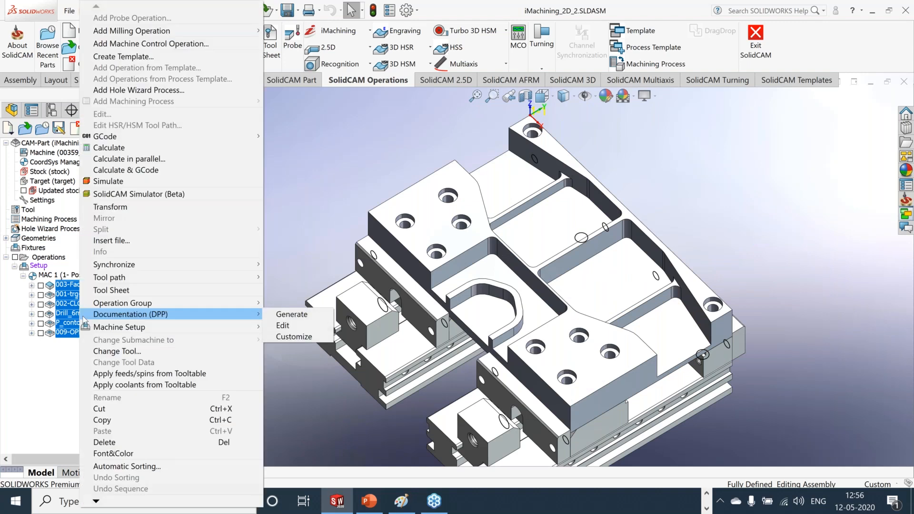
left_click(143, 57)
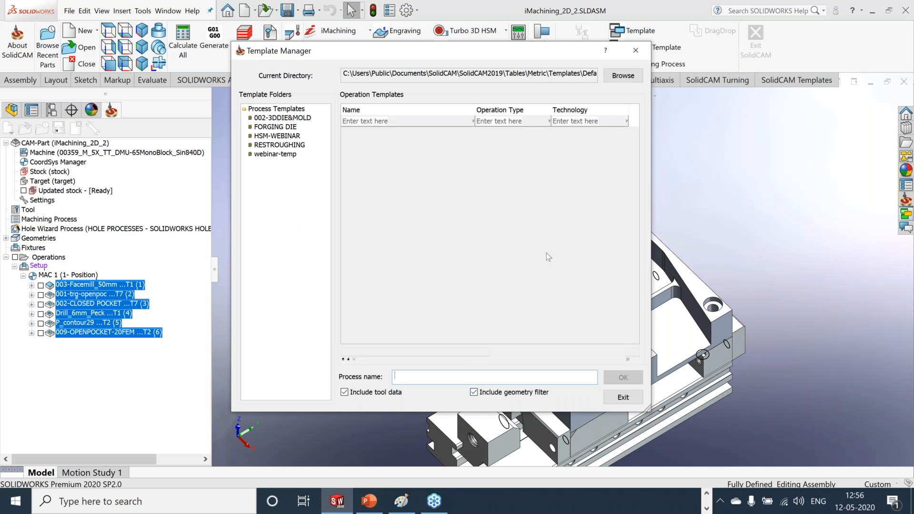
left_click(633, 400)
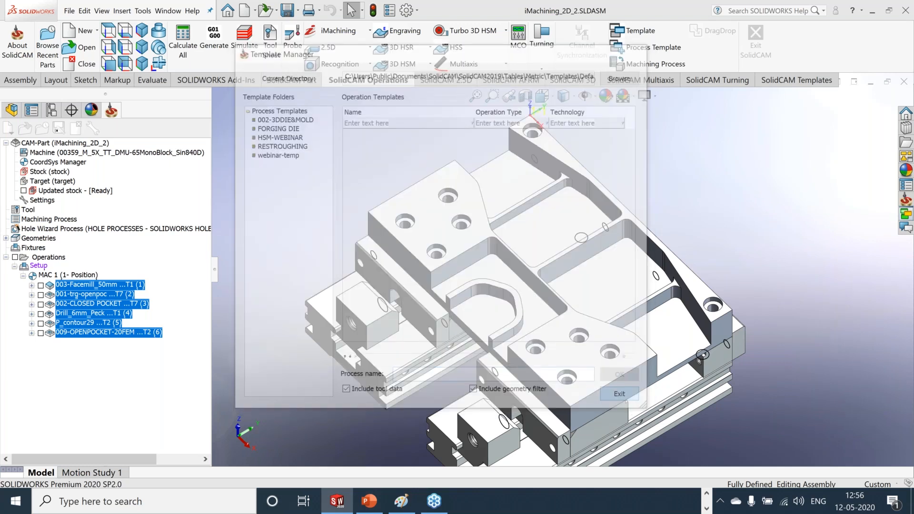
left_click(60, 259)
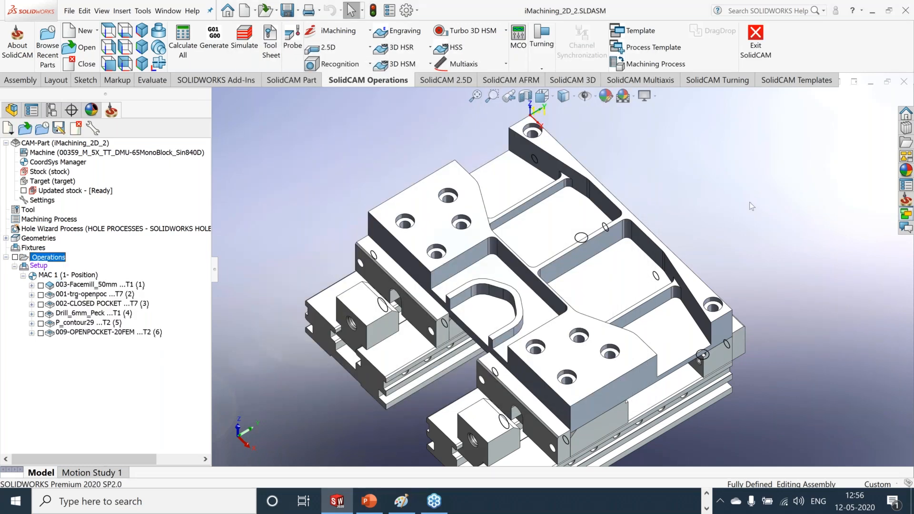
middle_click_drag(753, 186, 654, 211)
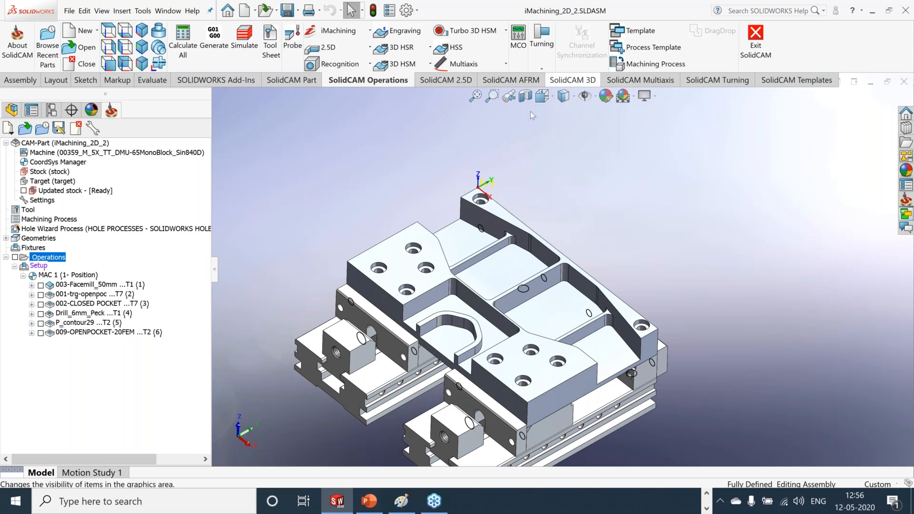
key("f")
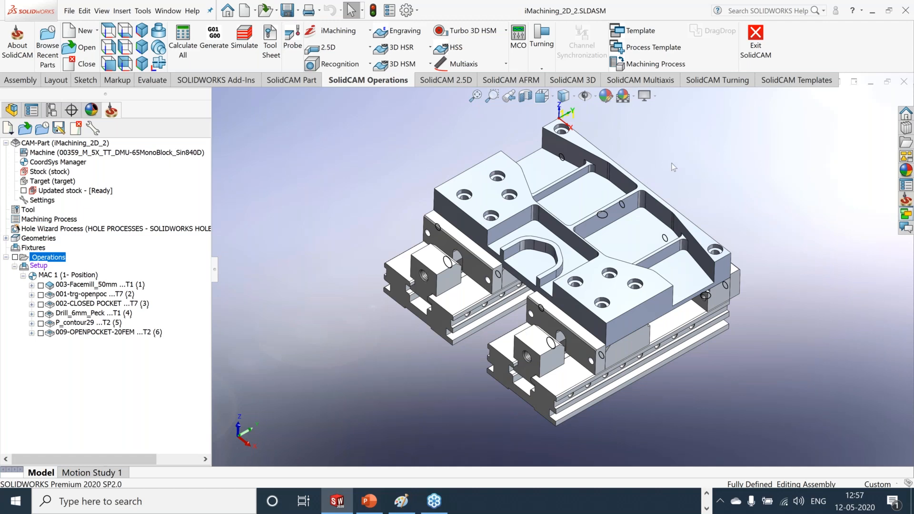
scroll(581, 242, "up", 3)
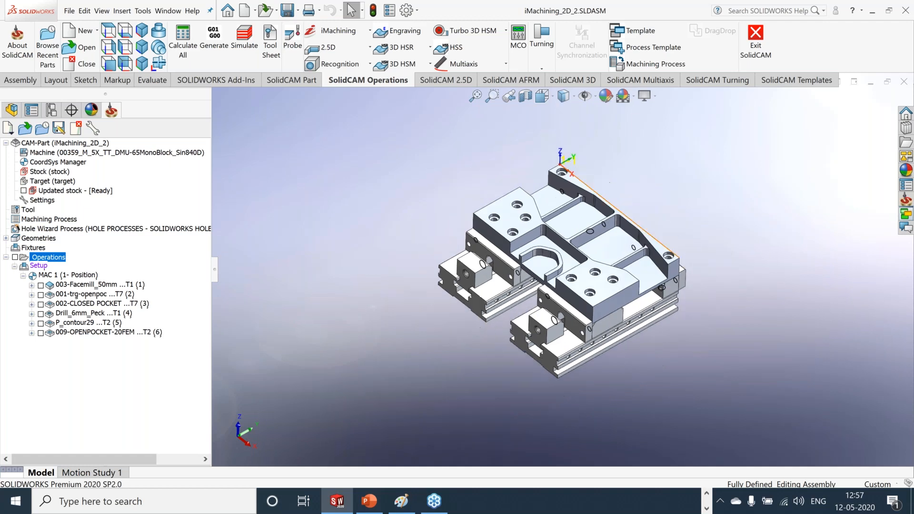
scroll(609, 241, "down", 3)
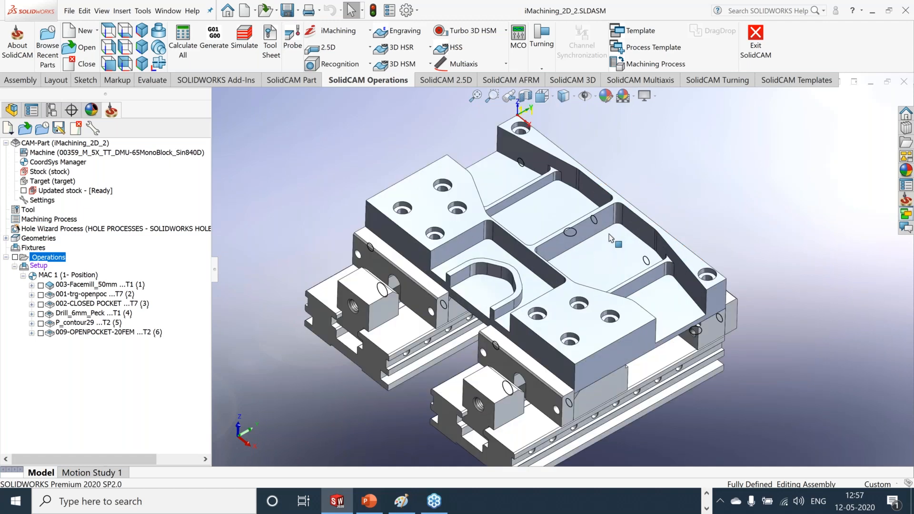
scroll(611, 238, "down", 1)
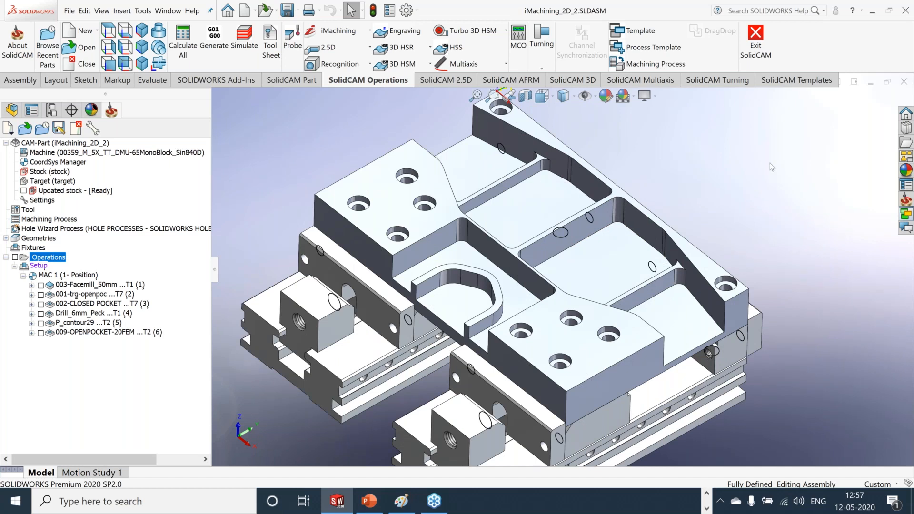
Open the machine setup for editing and examine the part and clamping fixture on the table in the machine preview
right_click(40, 266)
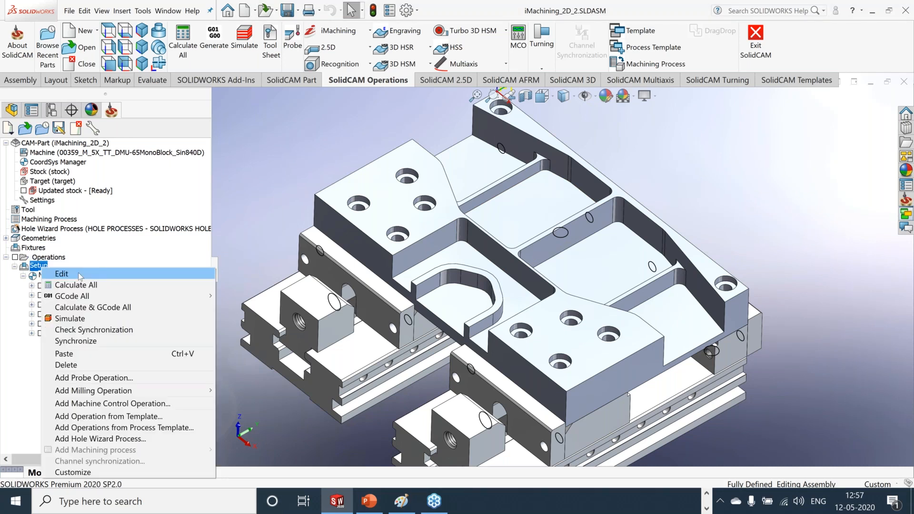
left_click(80, 274)
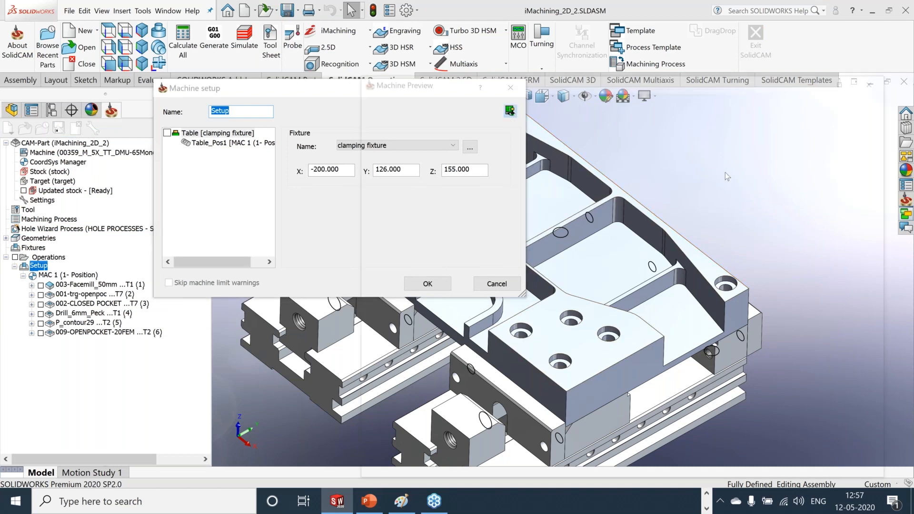
left_click(510, 111)
mouse_move(745, 296)
middle_mouse_down()
mouse_move(748, 288)
mouse_move(741, 303)
middle_mouse_up()
middle_click_drag(570, 331, 627, 270)
scroll(597, 316, "up", 6)
scroll(653, 287, "down", 5)
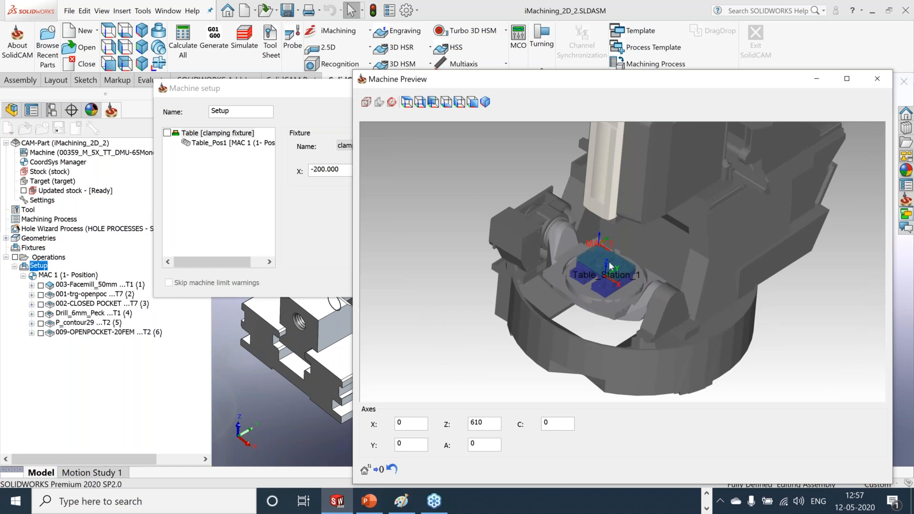
scroll(635, 287, "up", 5)
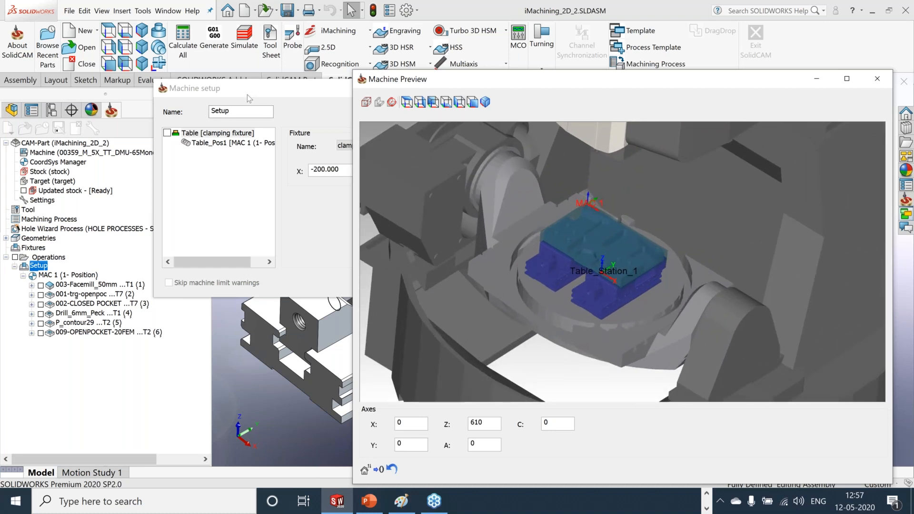
Check the home and absolute machine position of Table_Pos1 in the machine setup, and cancel without changes
left_click_drag(247, 95, 136, 98)
left_click(84, 152)
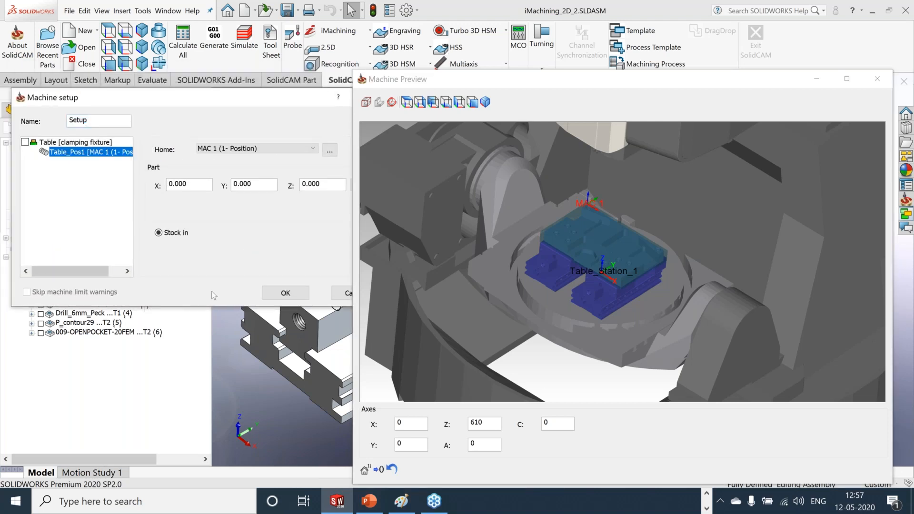
left_click(329, 150)
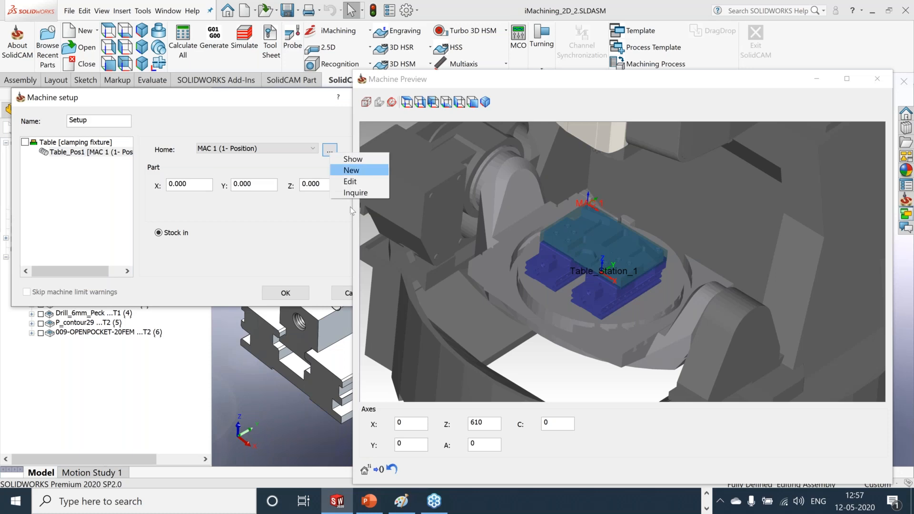
left_click(218, 224)
left_click_drag(240, 95, 173, 84)
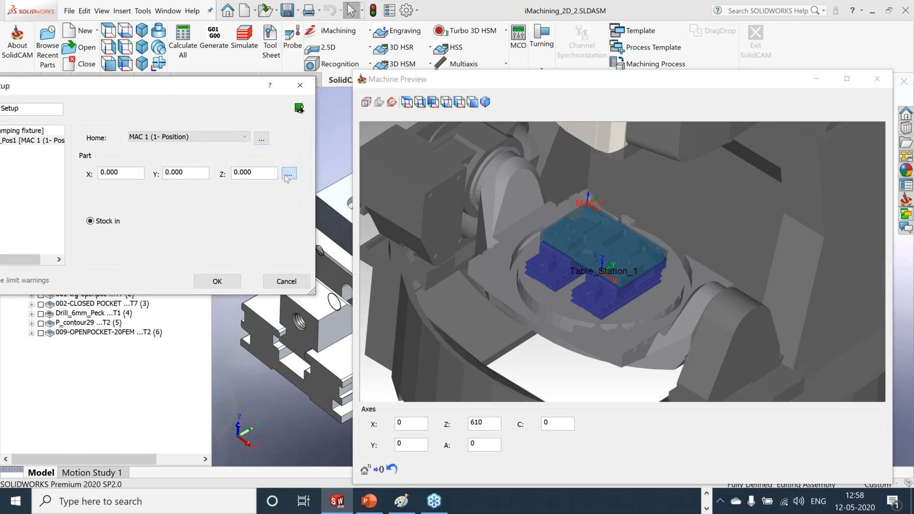
left_click(290, 175)
left_click(320, 226)
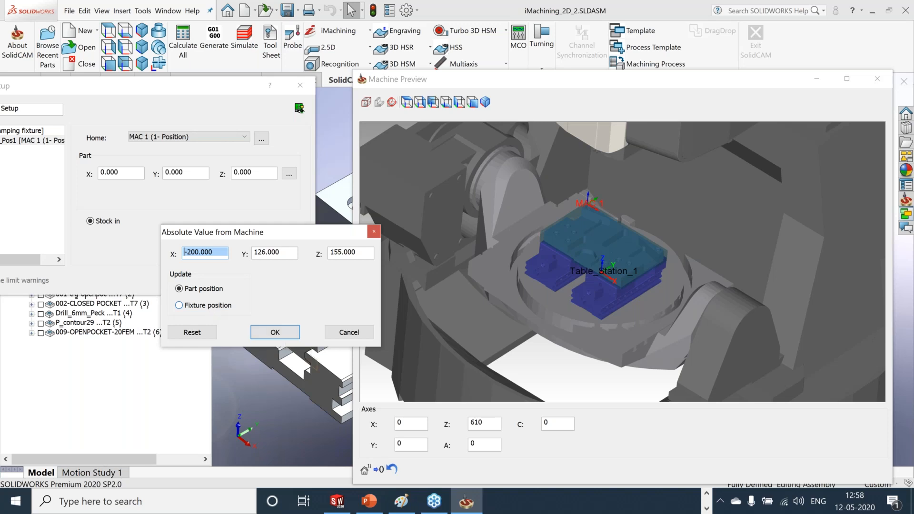
left_click(347, 331)
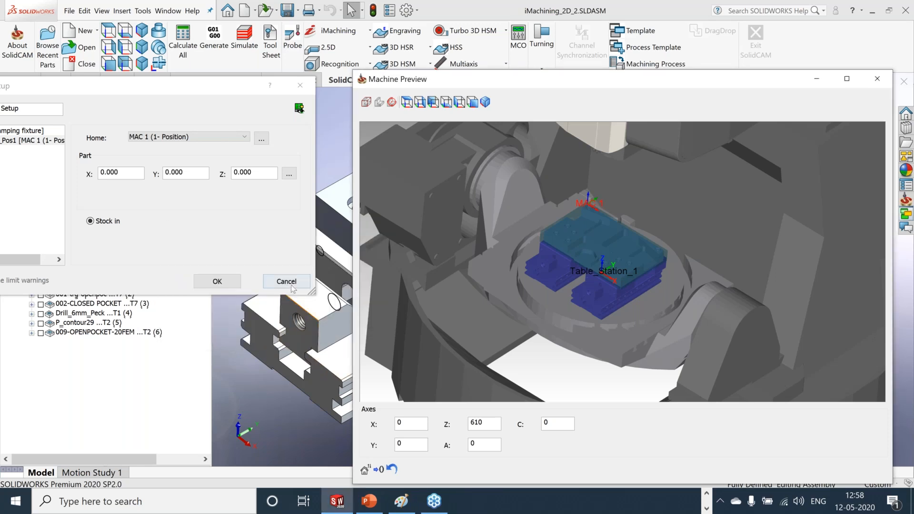
left_click(282, 284)
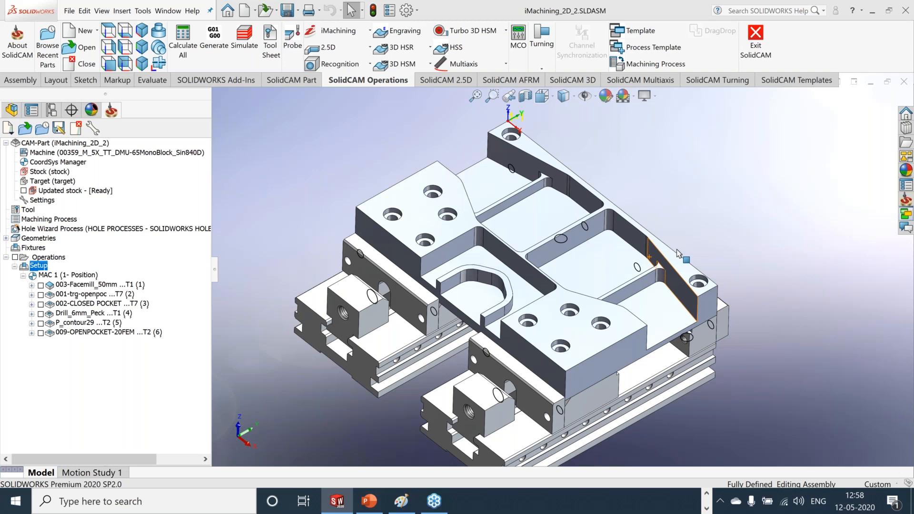
Switch to PowerPoint, start the slide show from the 2.5D Milling slide and advance to the following slide
left_click(380, 495)
key("shift+F5")
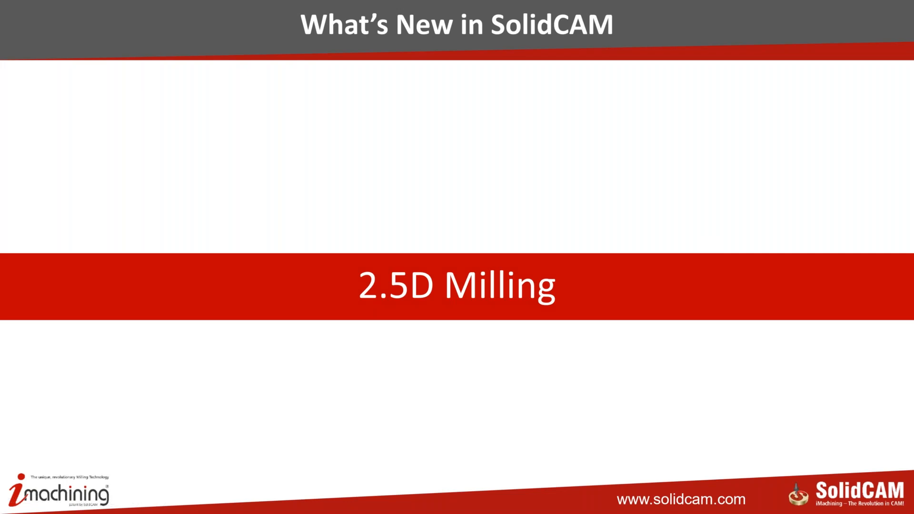
key("Right")
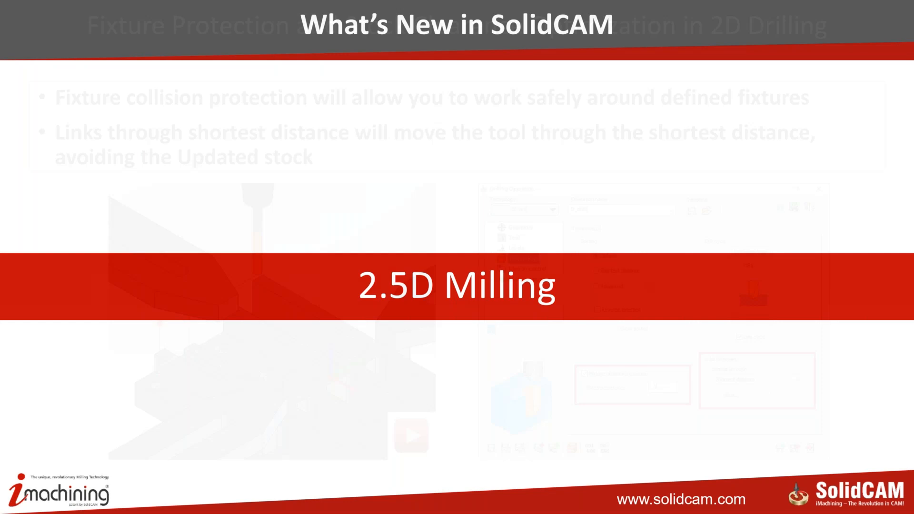
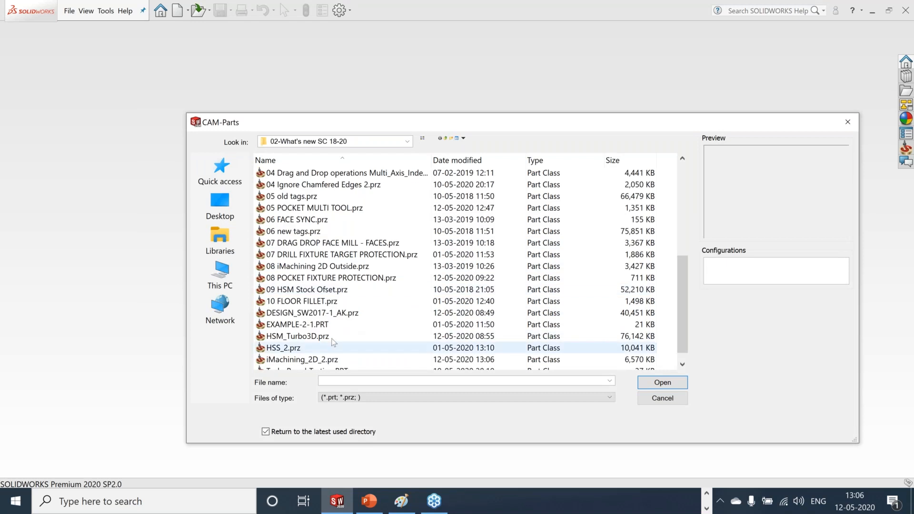
Open the CAM-Part 07 DRILL FIXTURE TARGET PROTECTION.prz from the 02-What's new SC 18-20 folder
scroll(340, 339, "up", 2)
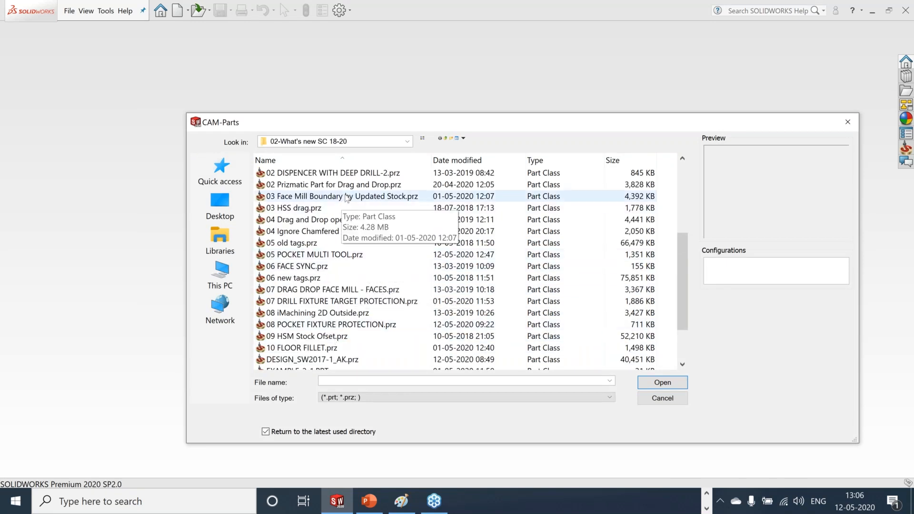
scroll(344, 222, "down", 2)
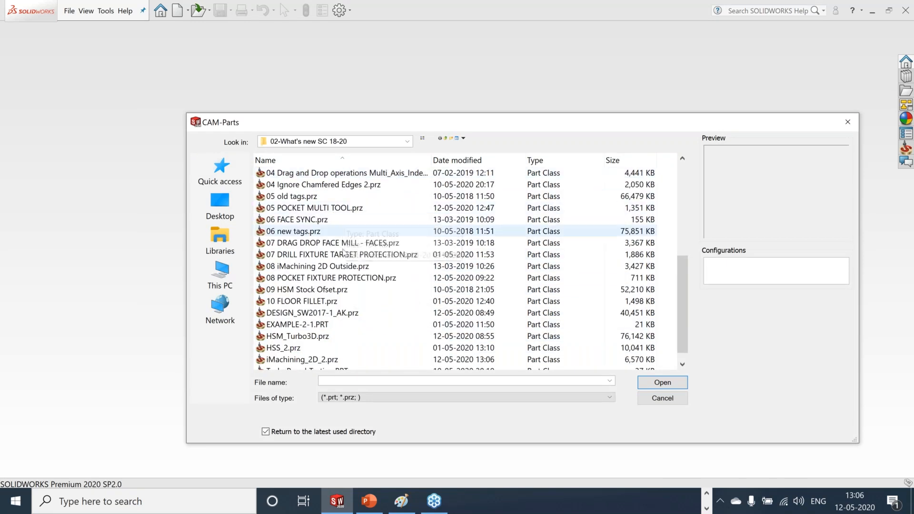
left_click(339, 246)
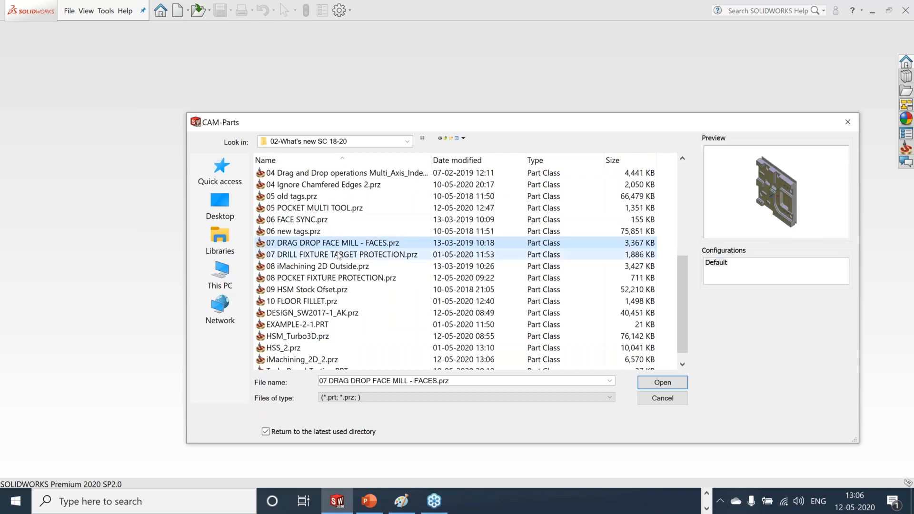
left_click(340, 255)
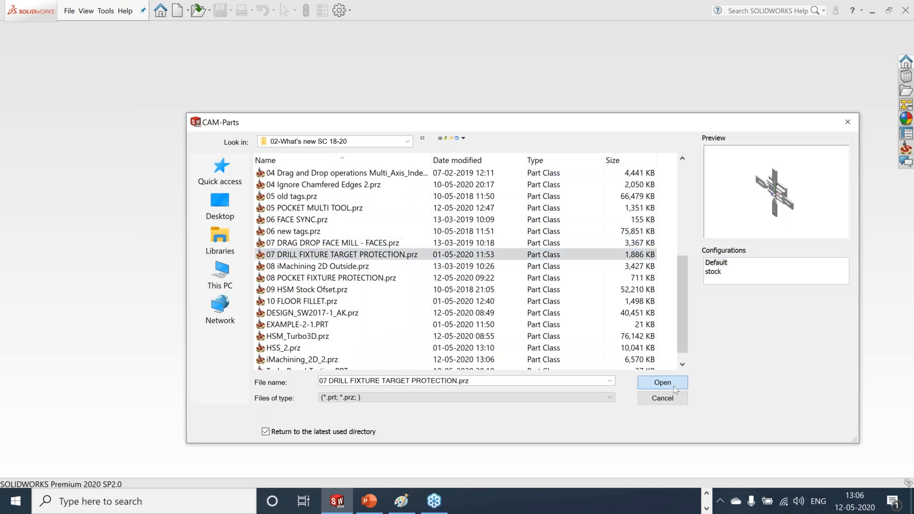
left_click(667, 383)
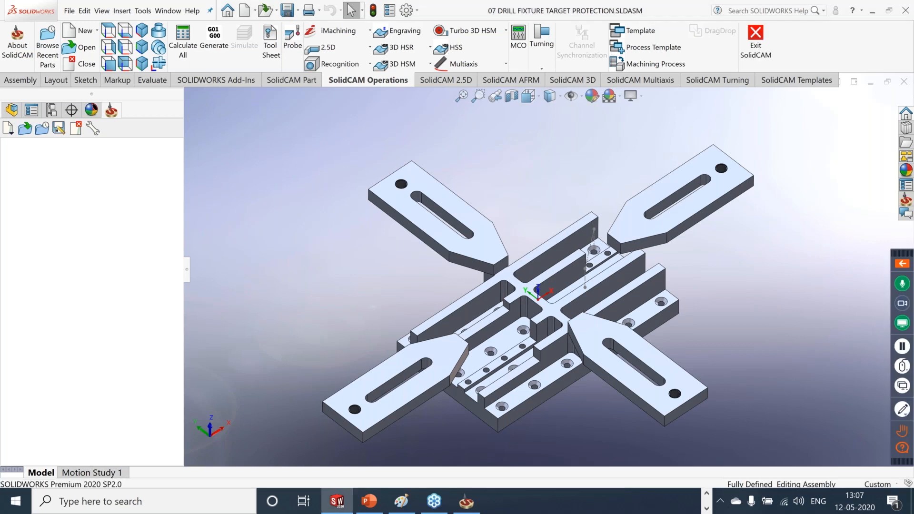
Fit the model in the view and open the Technology settings of the D_drill3 drilling operation
left_click(465, 97)
left_click(81, 295)
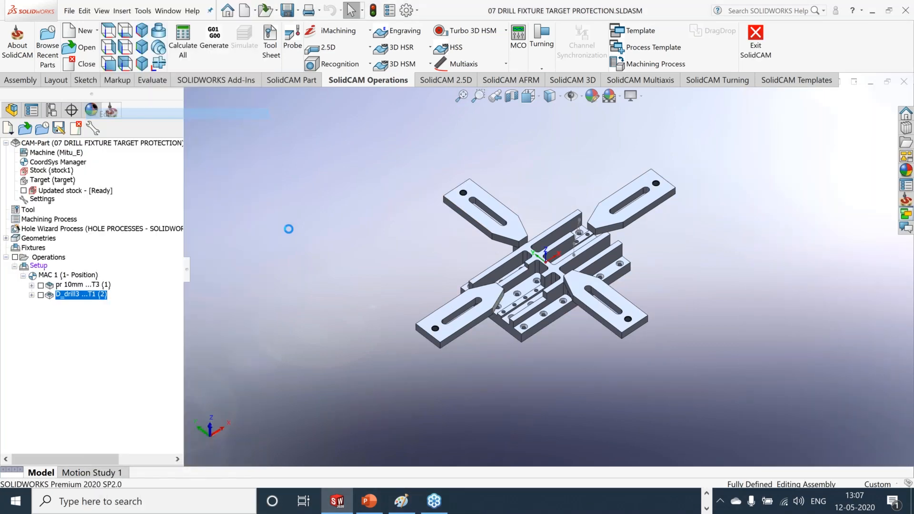
double_click(81, 294)
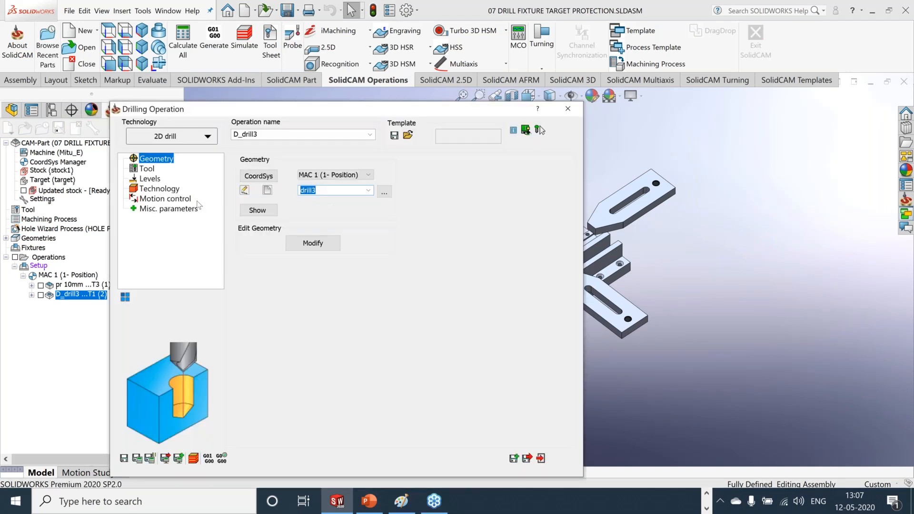
left_click(161, 190)
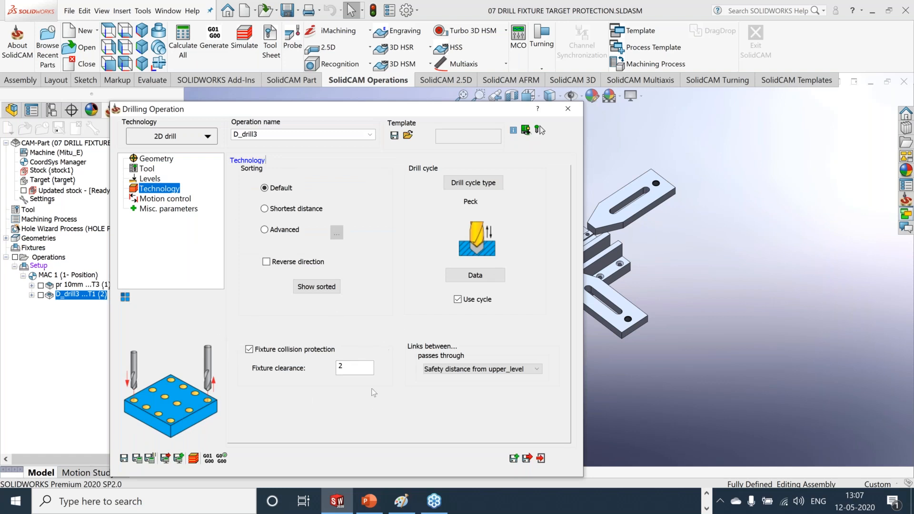
Inspect the clamps around the part's holes alongside the fixture clearance setting of D_drill3, and close the operation without changes
double_click(388, 113)
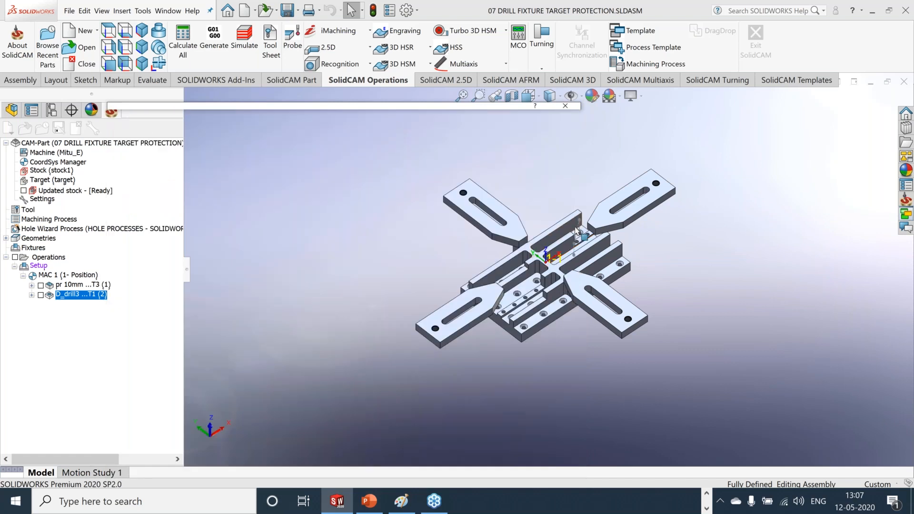
scroll(577, 231, "down", 5)
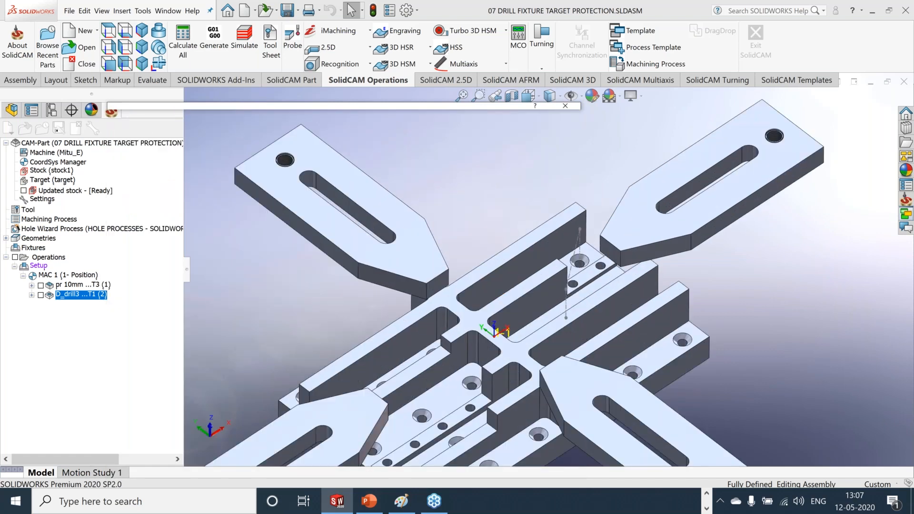
scroll(540, 323, "up", 5)
scroll(540, 323, "down", 3)
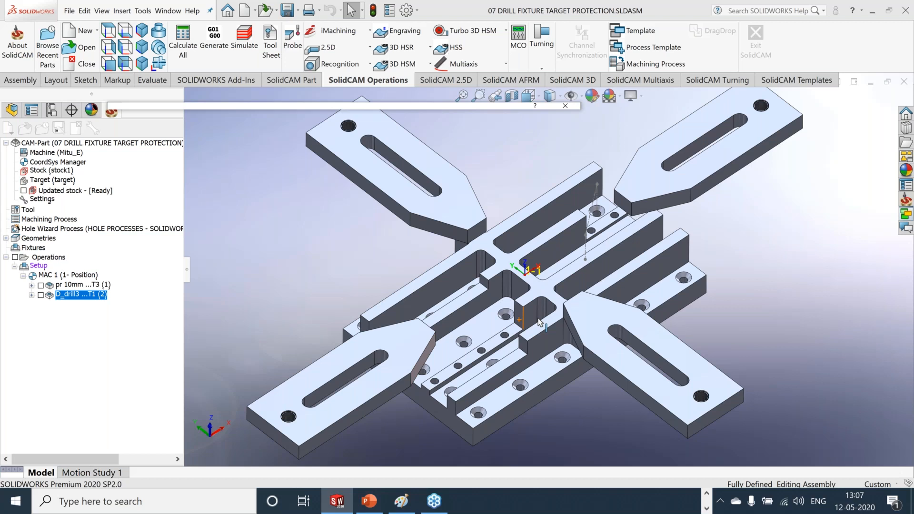
scroll(540, 323, "down", 2)
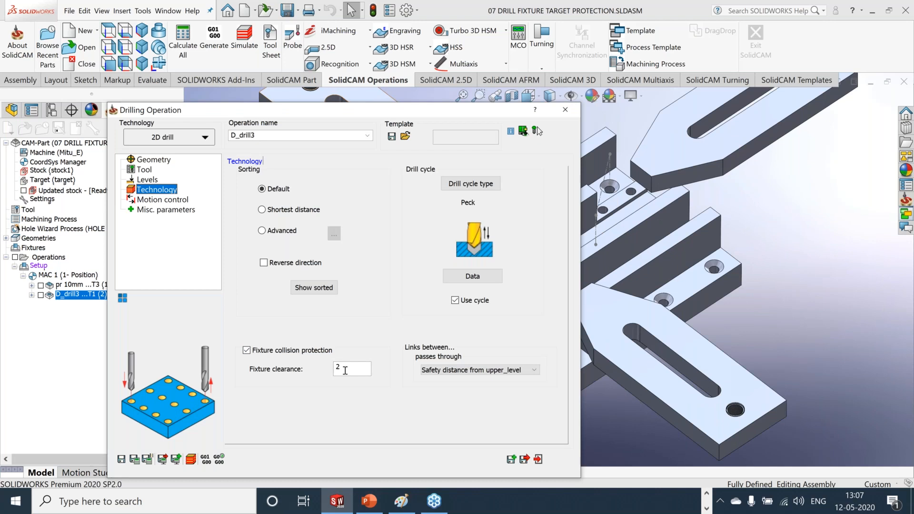
double_click(443, 110)
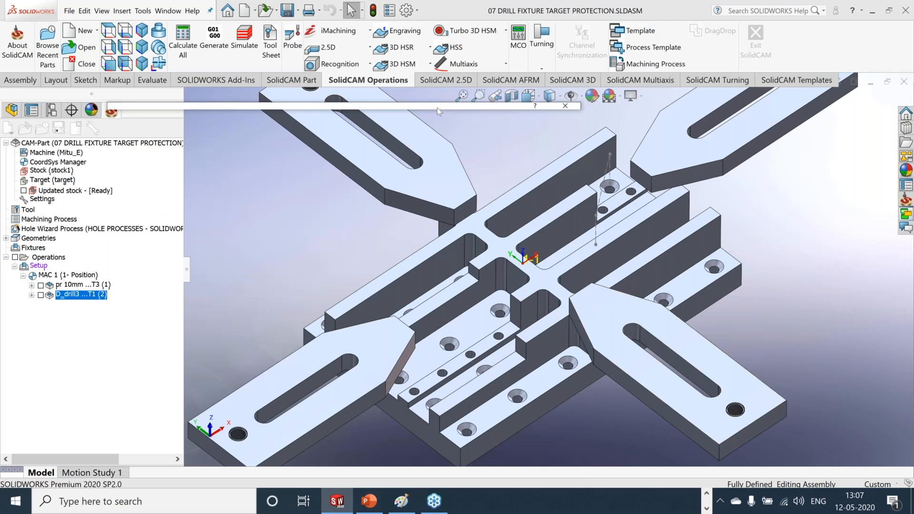
mouse_move(437, 108)
left_click(340, 370)
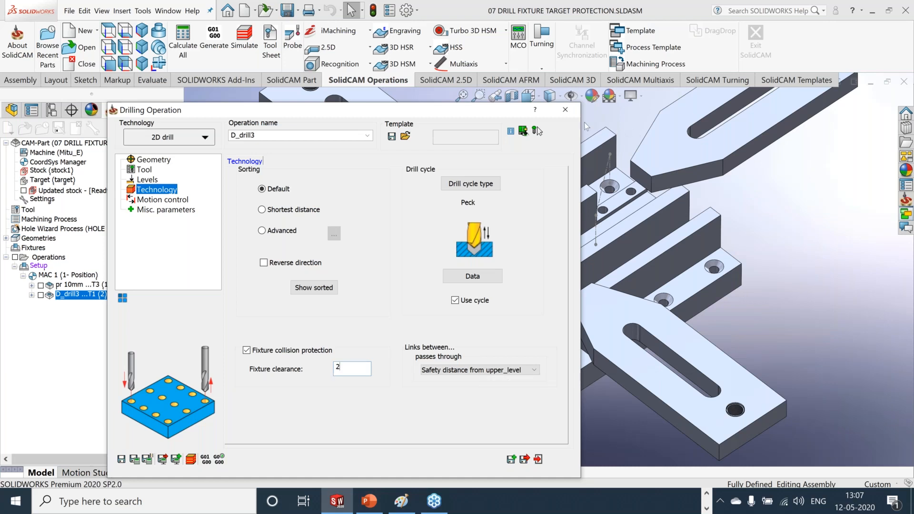
left_click(566, 110)
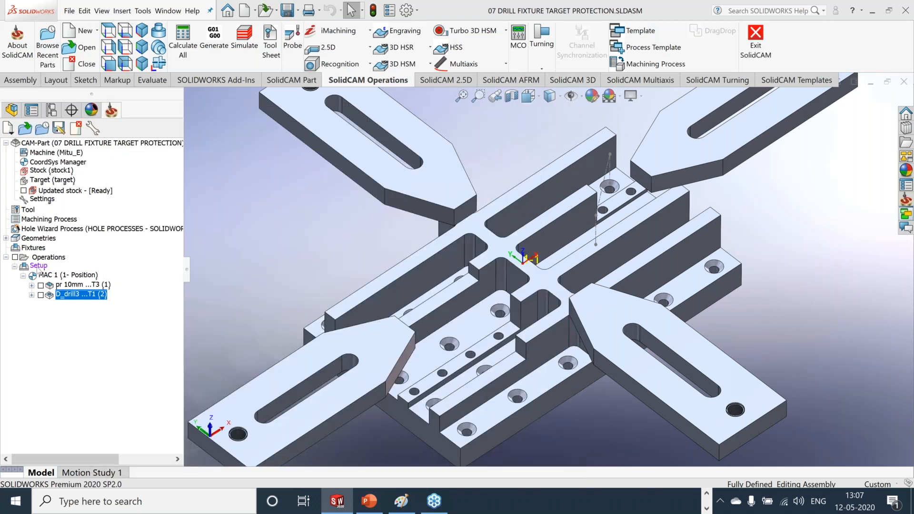
Preview the part and its clamping fixture on the machine from the machine setup, and cancel without changes
left_click(38, 265)
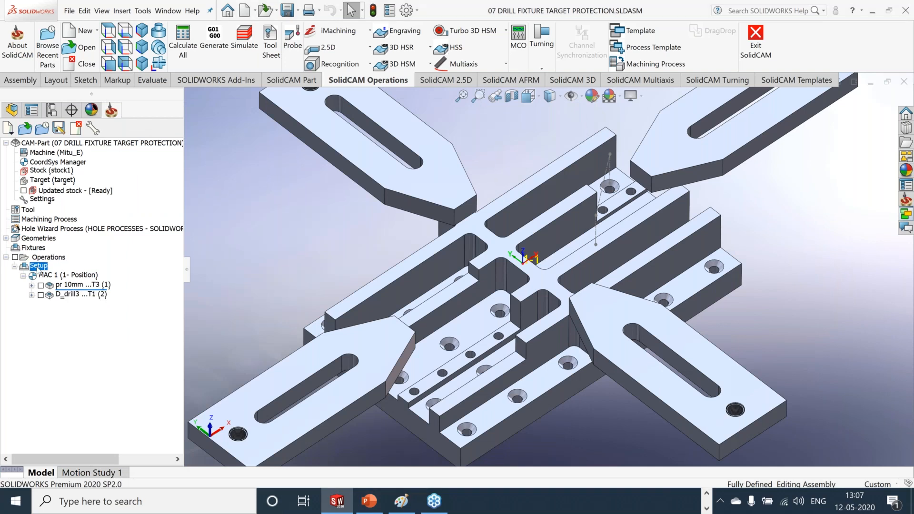
double_click(38, 266)
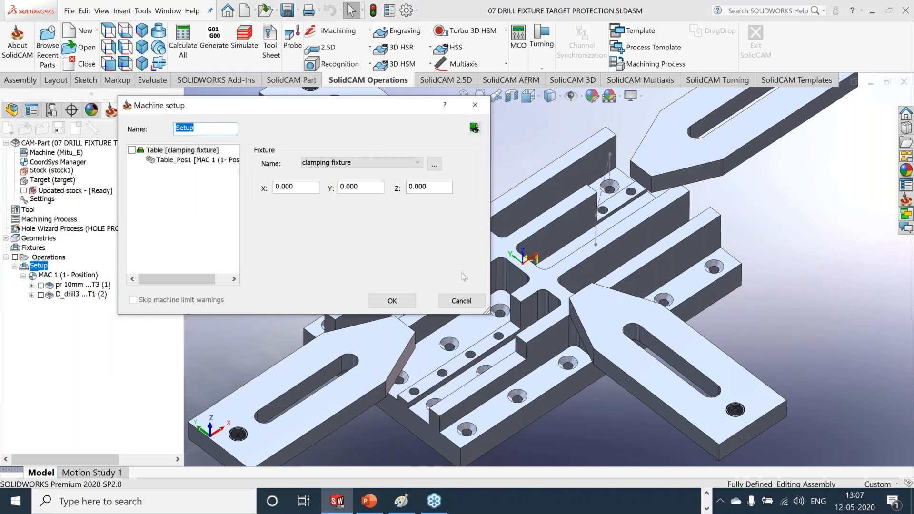
left_click(475, 128)
middle_click_drag(751, 323, 760, 358)
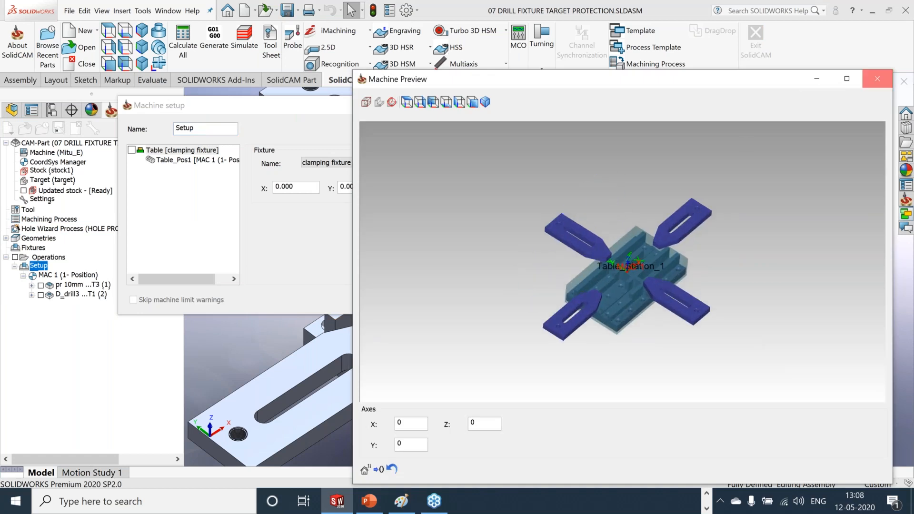
left_click(878, 79)
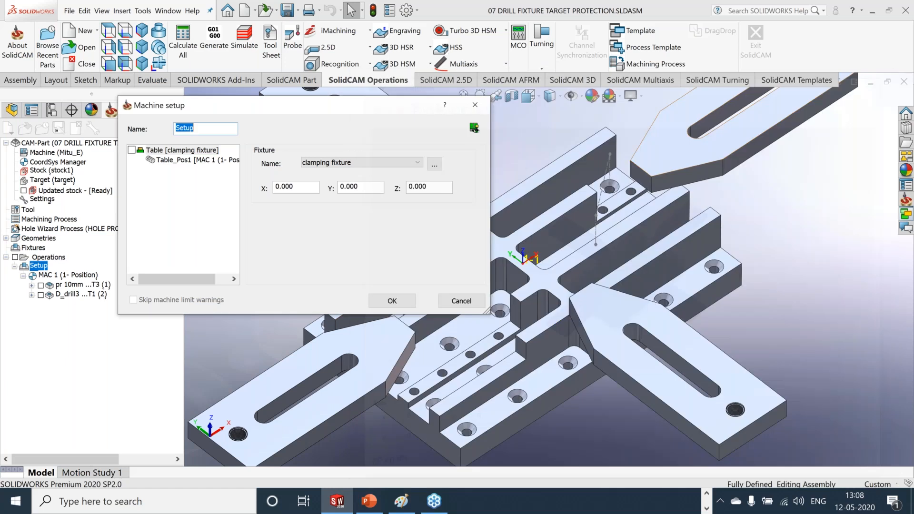
left_click(439, 299)
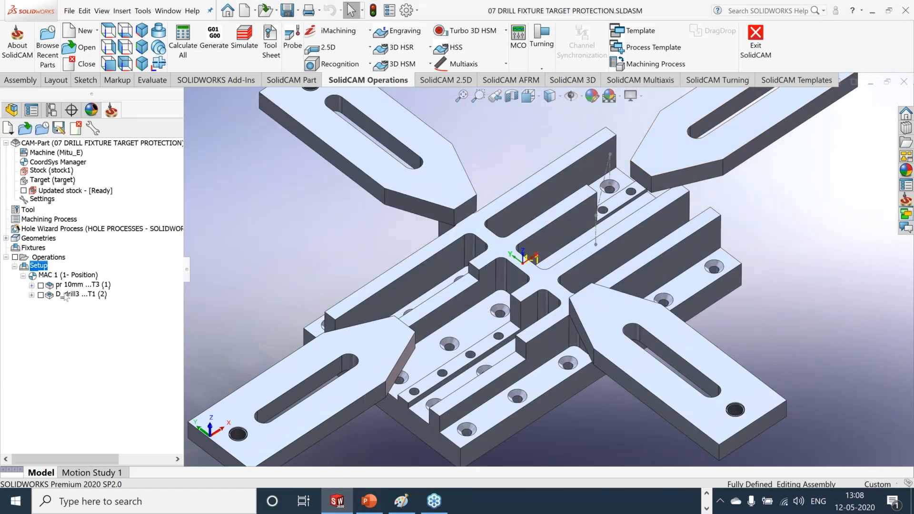
Simulate the D_drill3 operation in SolidVerify, increasing the simulation speed while it runs
right_click(66, 295)
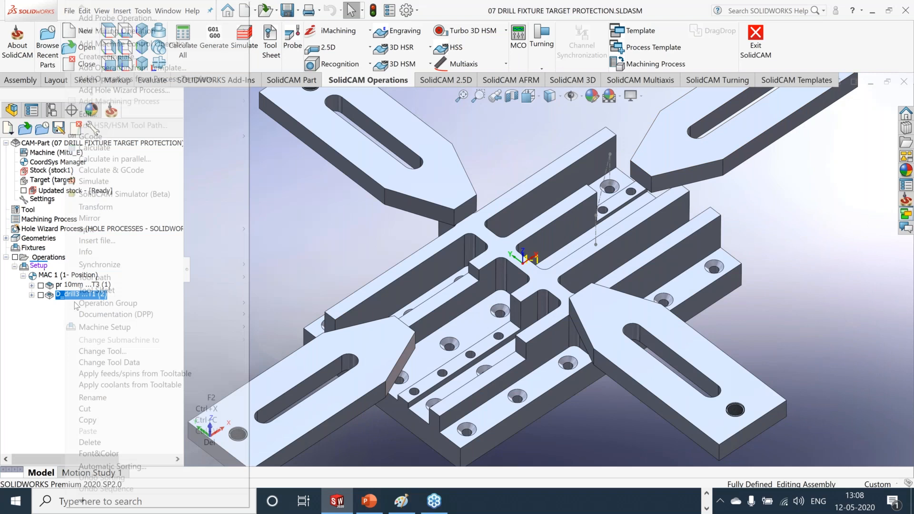
left_click(236, 220)
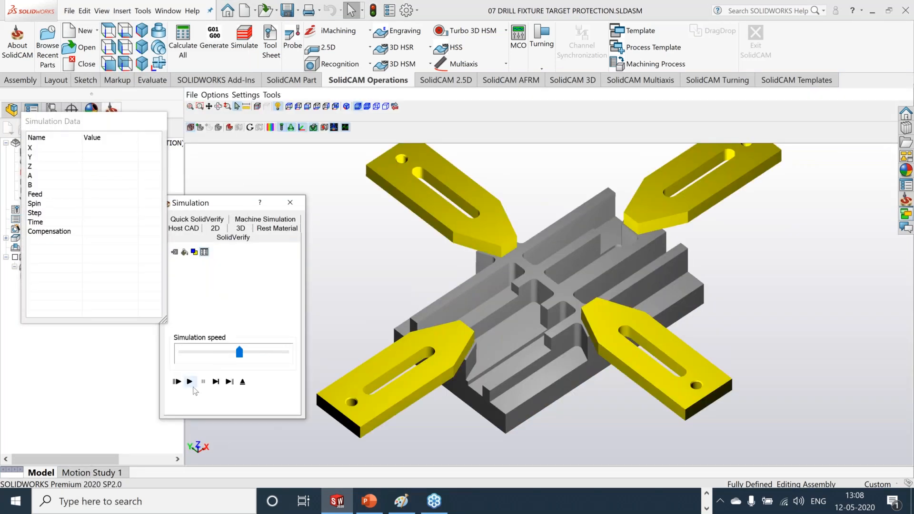
left_click(190, 383)
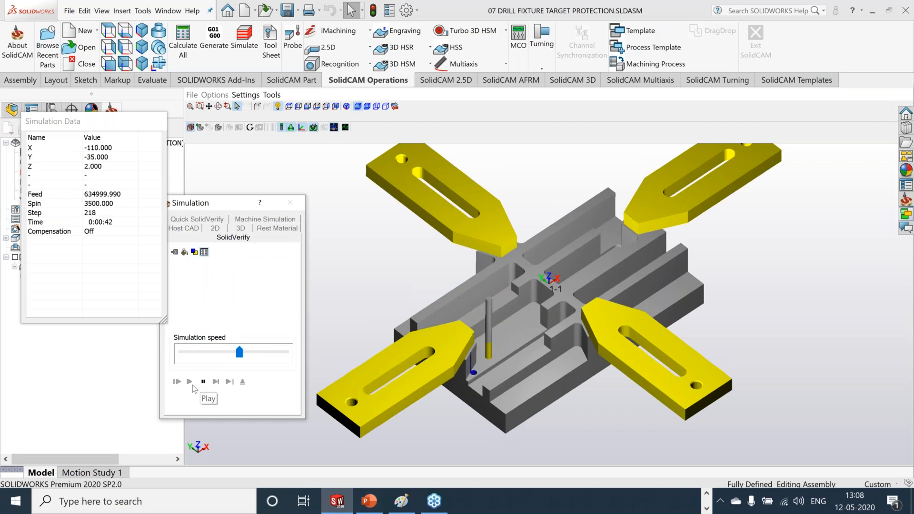
left_click(259, 357)
left_click_drag(258, 354, 269, 351)
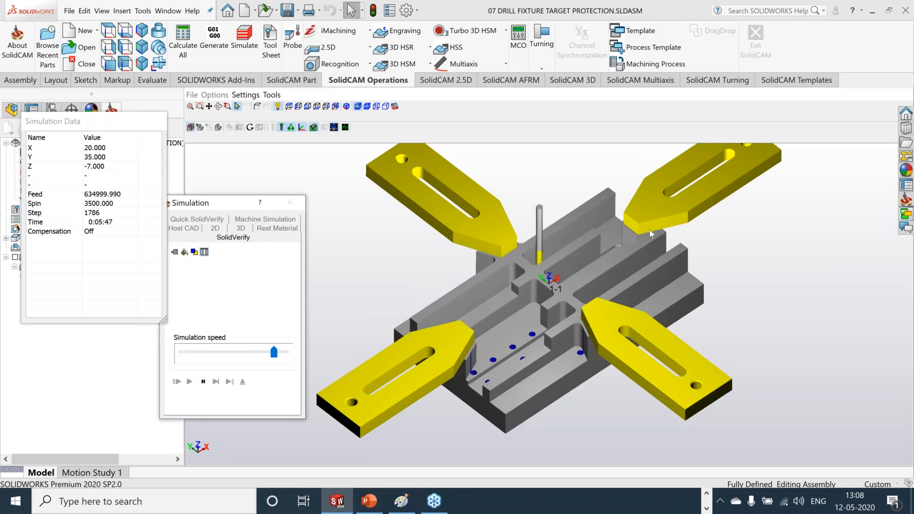
Examine the drilled holes near the yellow clamps up close and exit the simulation
scroll(605, 246, "up", 3)
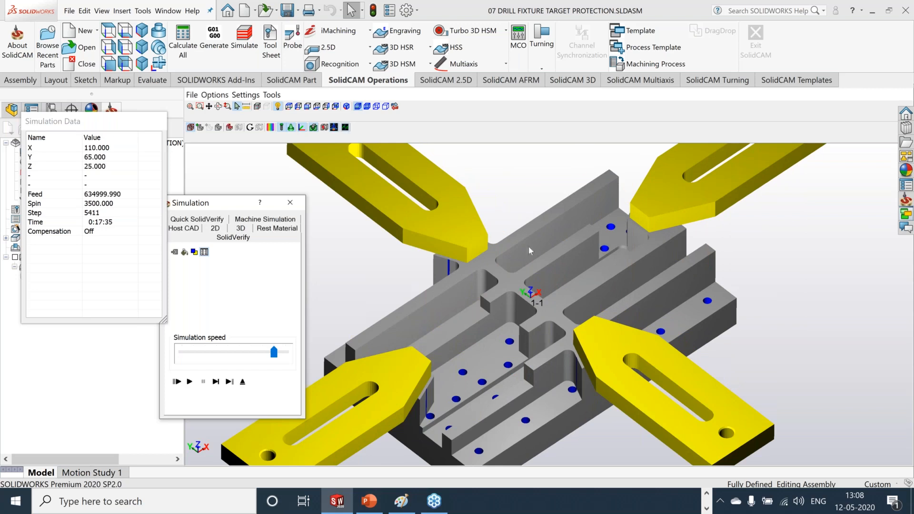
scroll(547, 295, "up", 2)
scroll(547, 295, "down", 2)
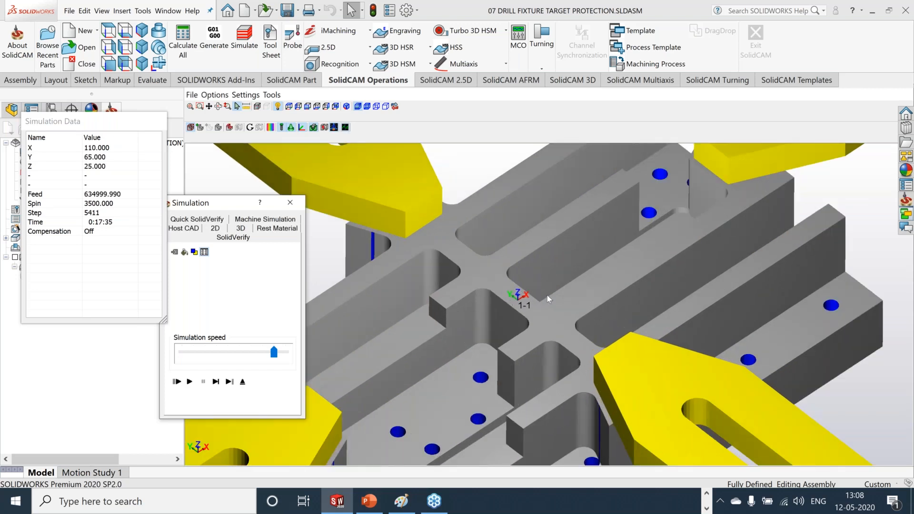
left_click(242, 387)
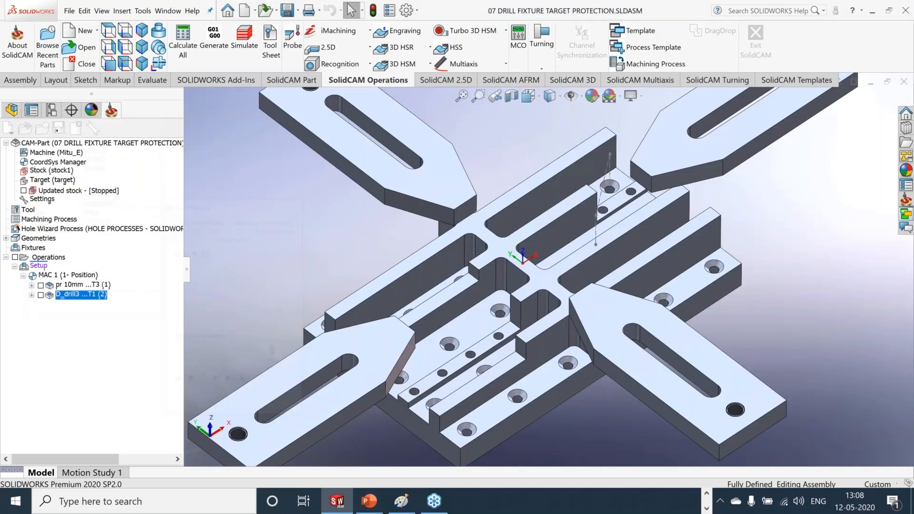
Close the current CAM-Part and open 08 POCKET FIXTURE PROTECTION.prz from the 02-What's new SC 18-20 folder
left_click(79, 134)
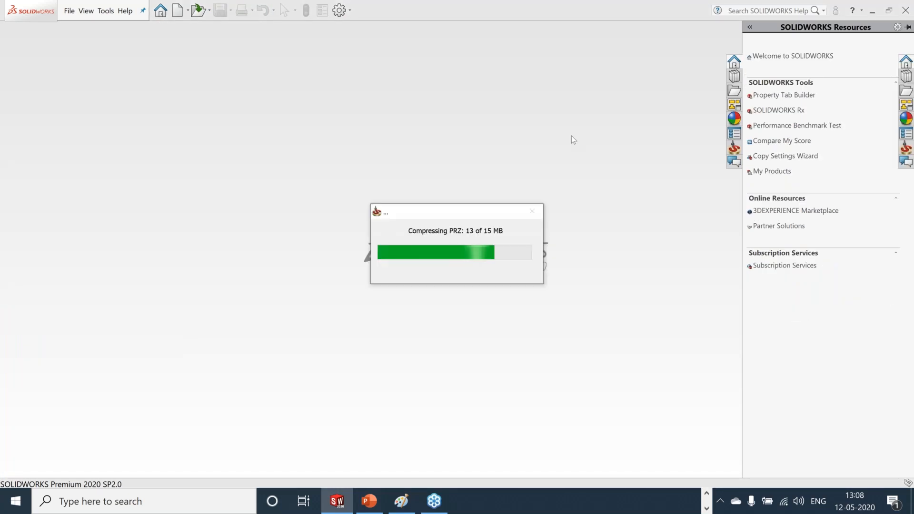
left_click(106, 11)
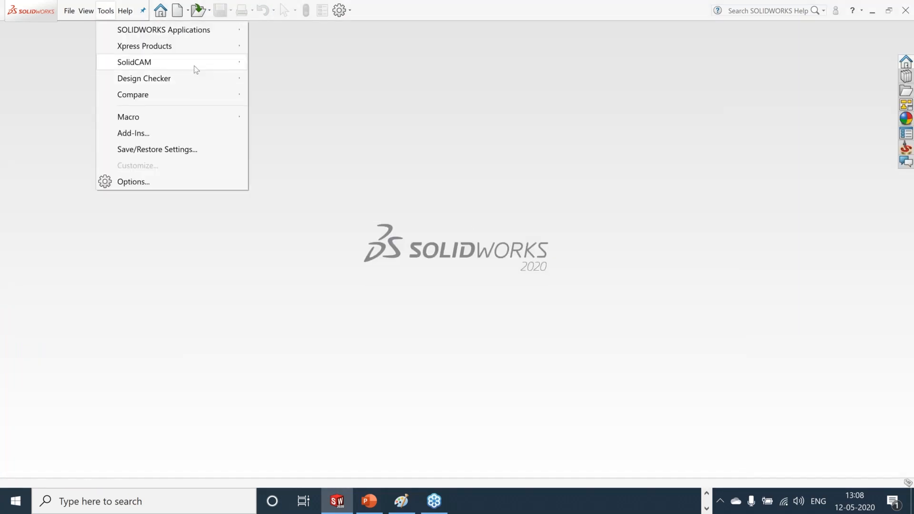
mouse_move(196, 67)
left_click(280, 78)
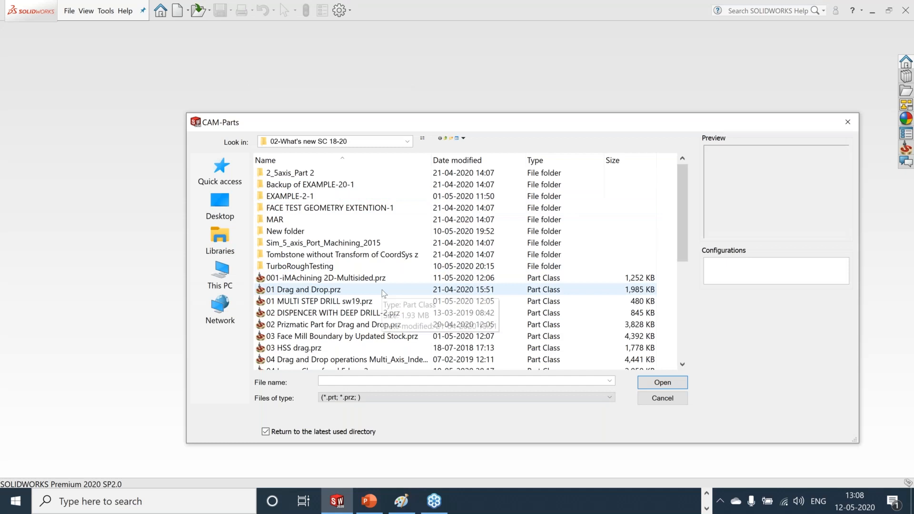
scroll(382, 290, "down", 2)
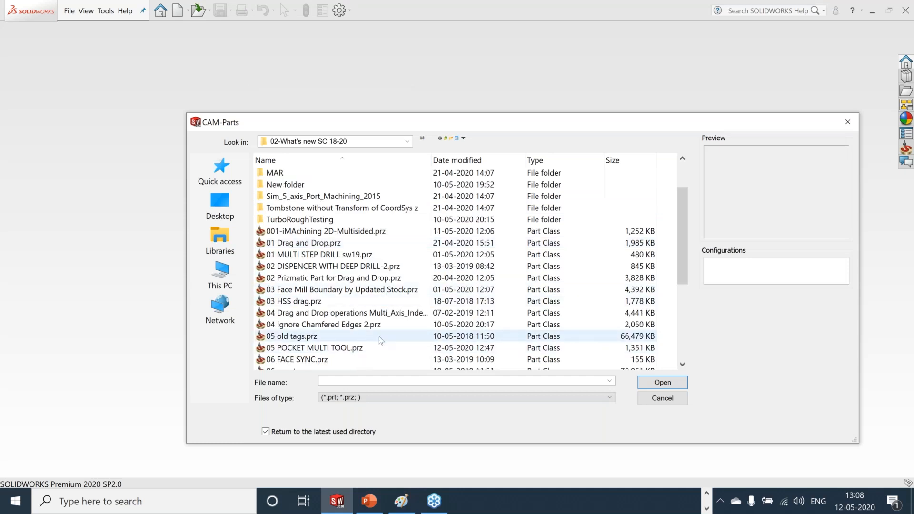
scroll(381, 328, "down", 2)
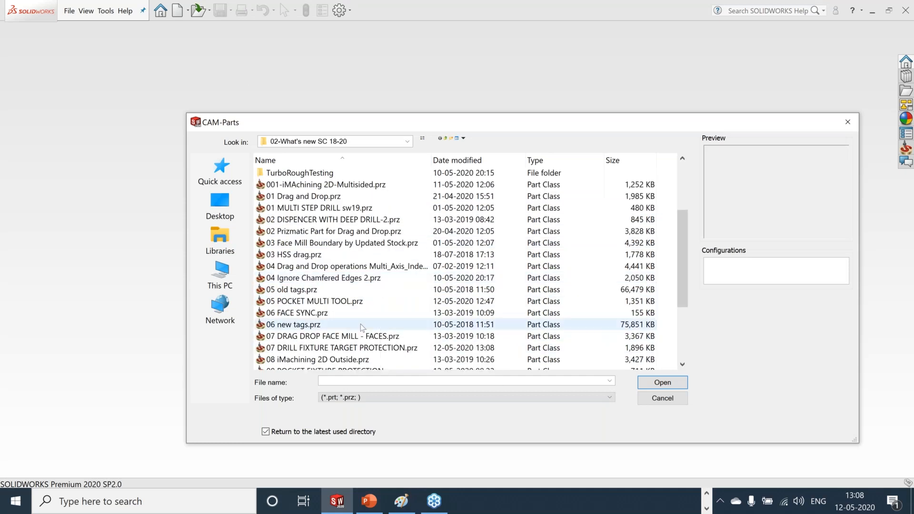
scroll(387, 341, "down", 2)
left_click(400, 302)
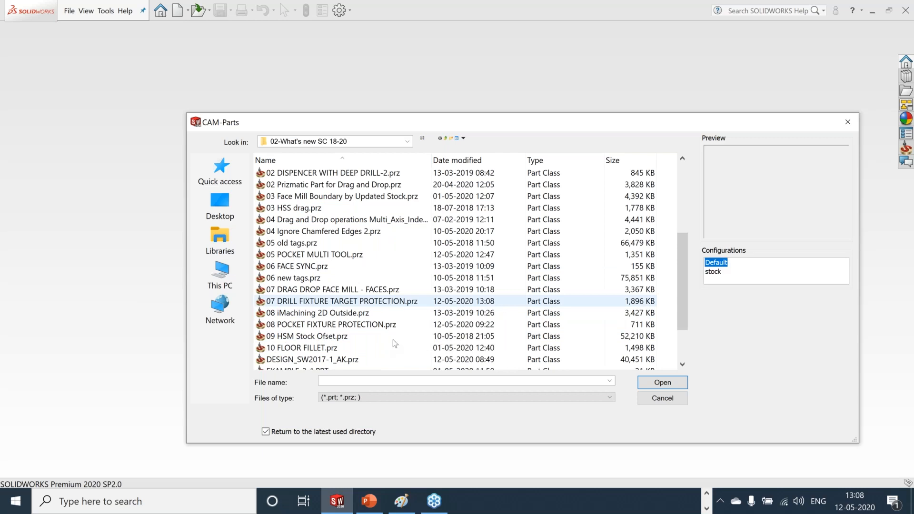
scroll(382, 306, "down", 2)
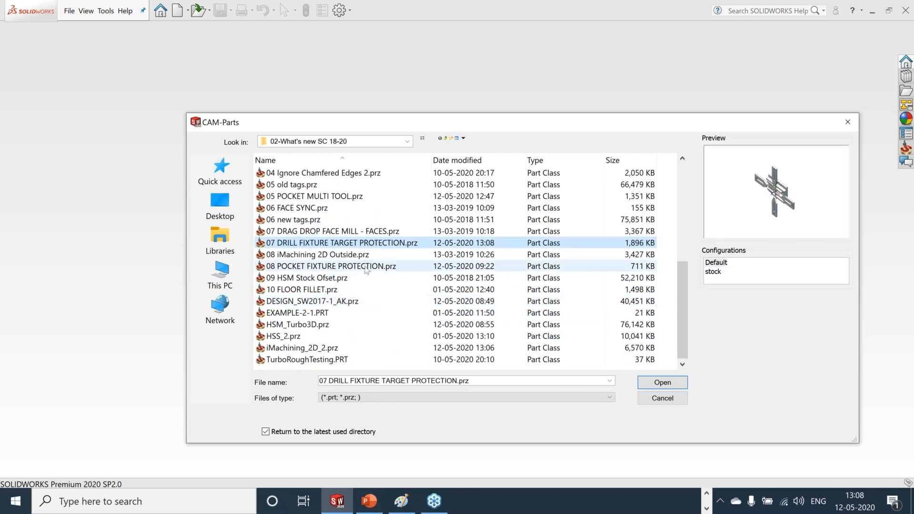
left_click(331, 266)
left_click(676, 386)
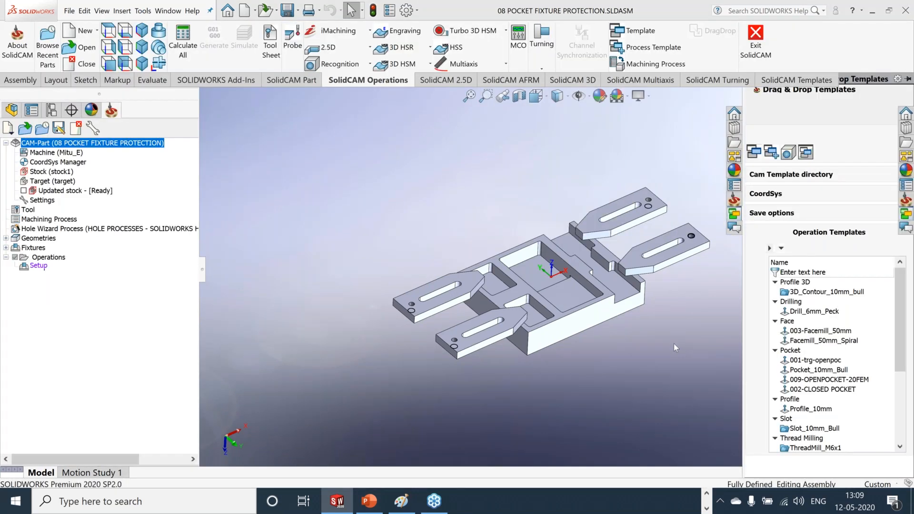
Review and accept the machine setup with the clamping fixture, and add a new 2.5D Pocket operation
left_click(40, 266)
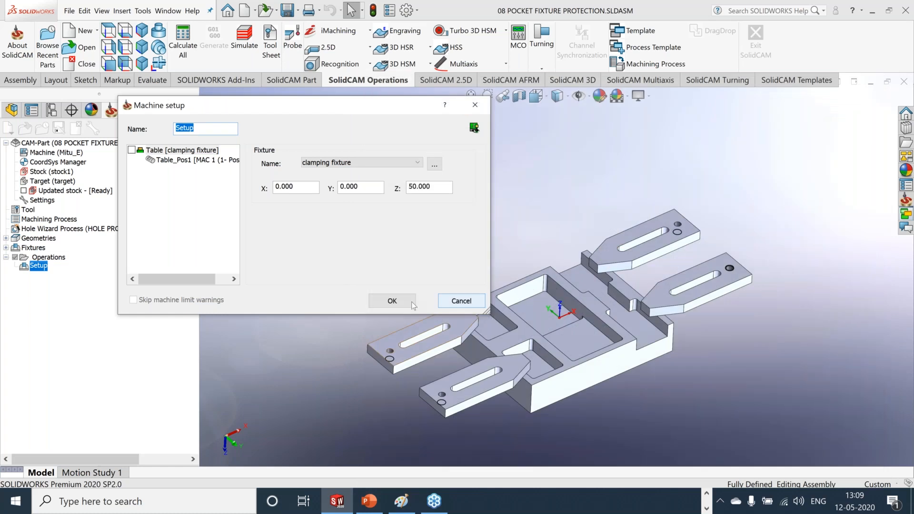
left_click(392, 301)
left_click(350, 47)
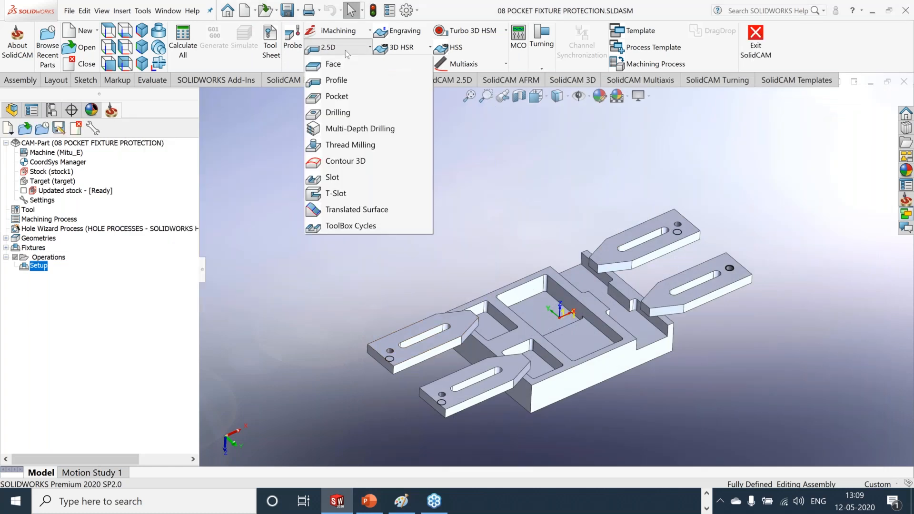
left_click(337, 96)
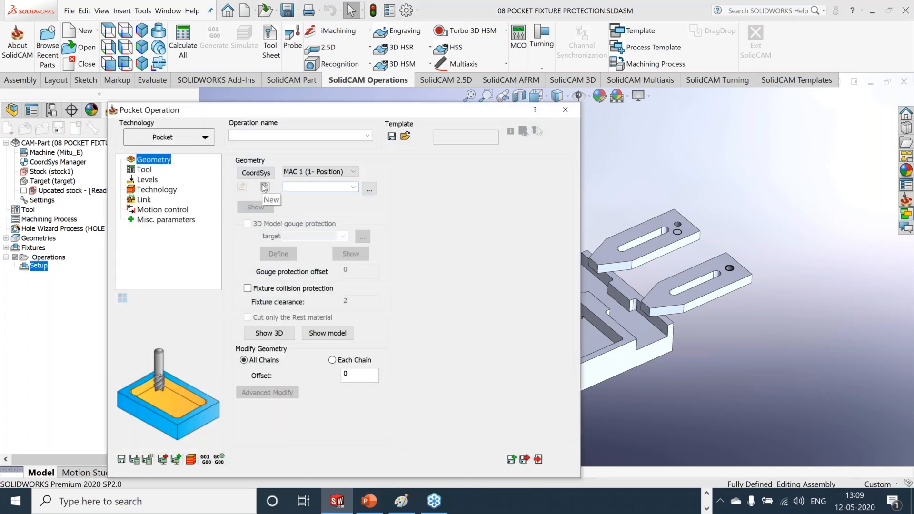
Define the pocket geometry with three chains from the stepped recess and the two small pockets under the clamps
left_click(265, 187)
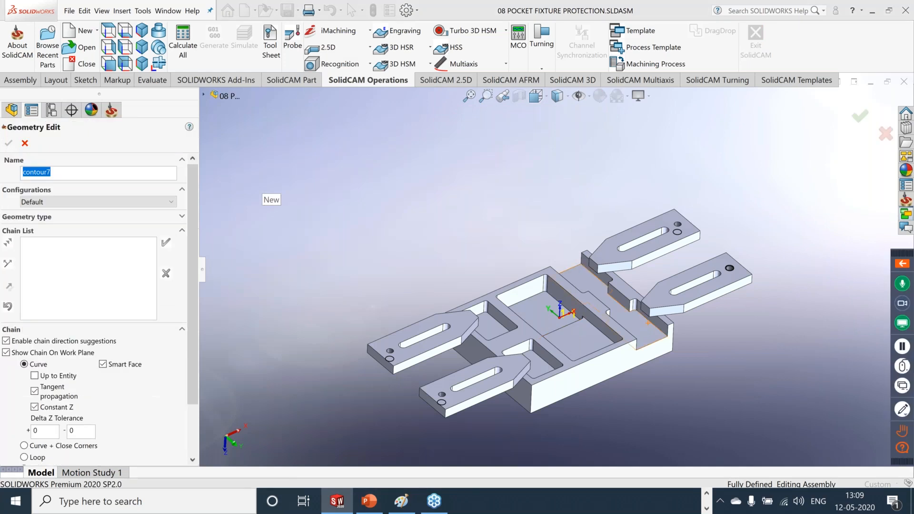
left_click(545, 365)
left_click(496, 329)
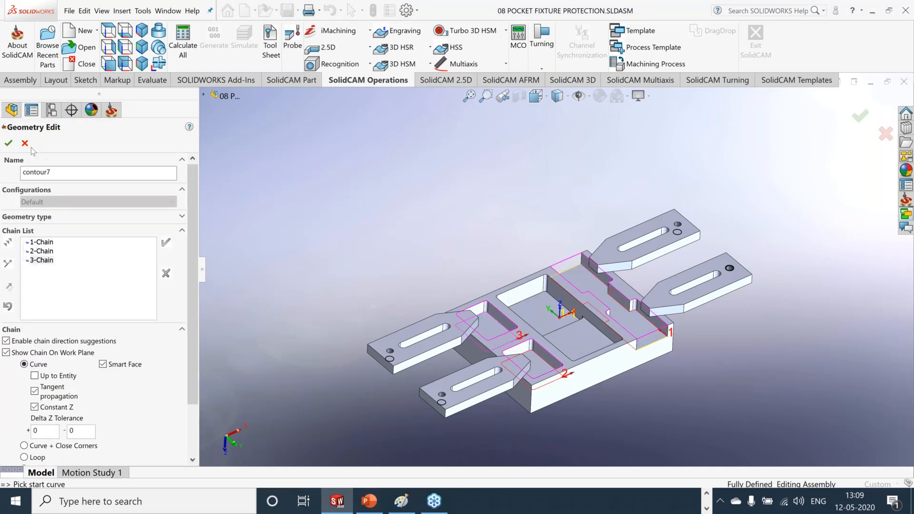
left_click(8, 144)
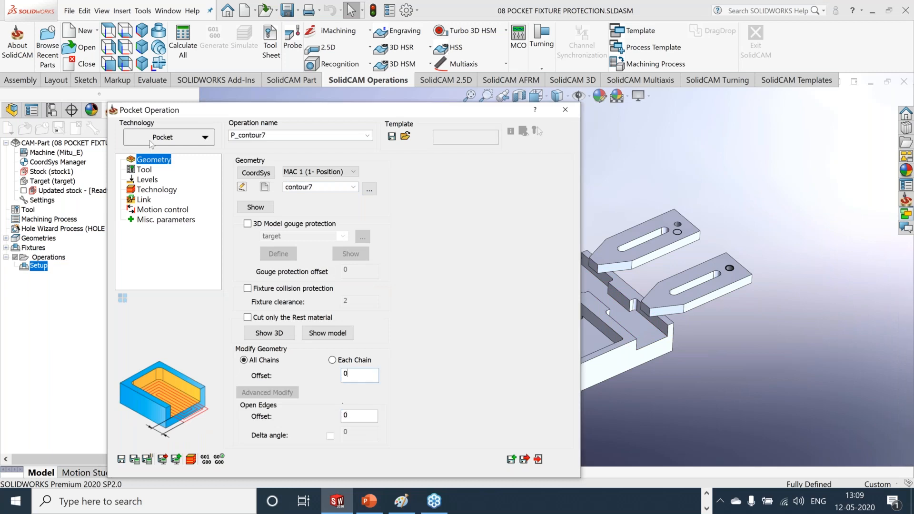
Assign tool 1, the 10 mm end mill, to the pocket operation
left_click(145, 169)
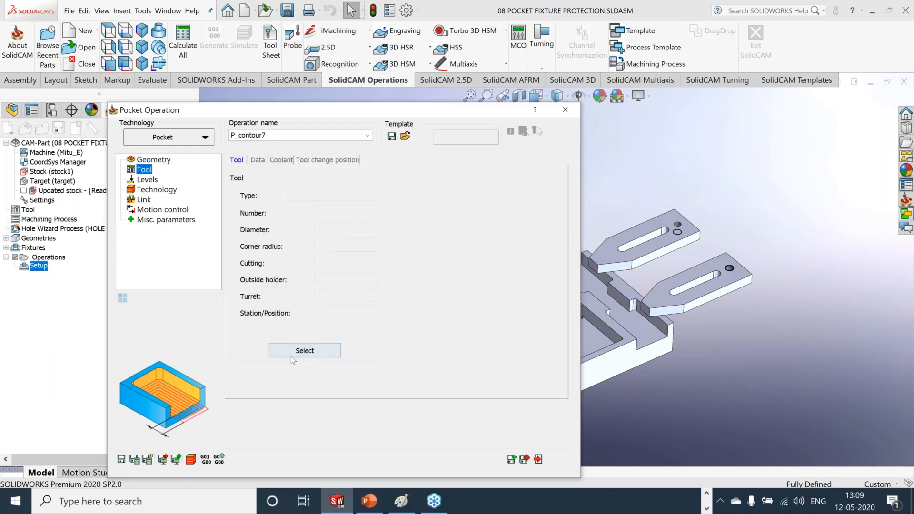
left_click(291, 355)
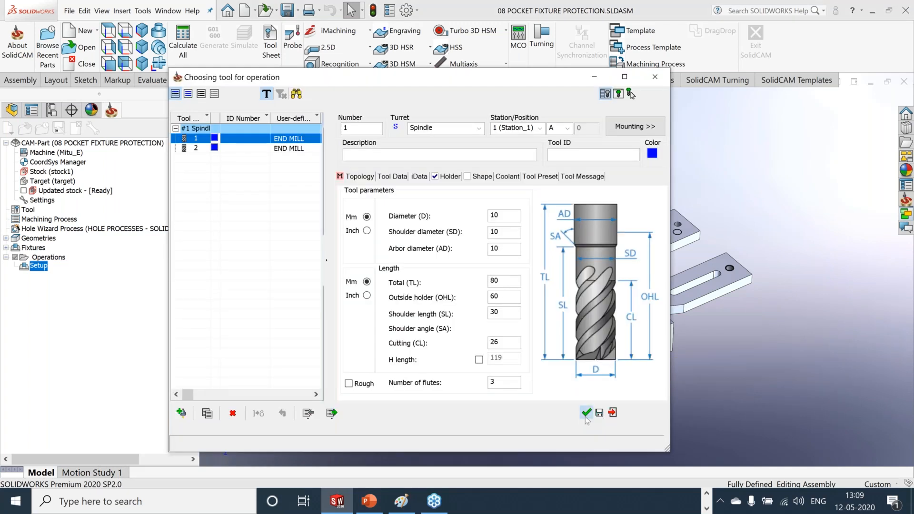
left_click(586, 417)
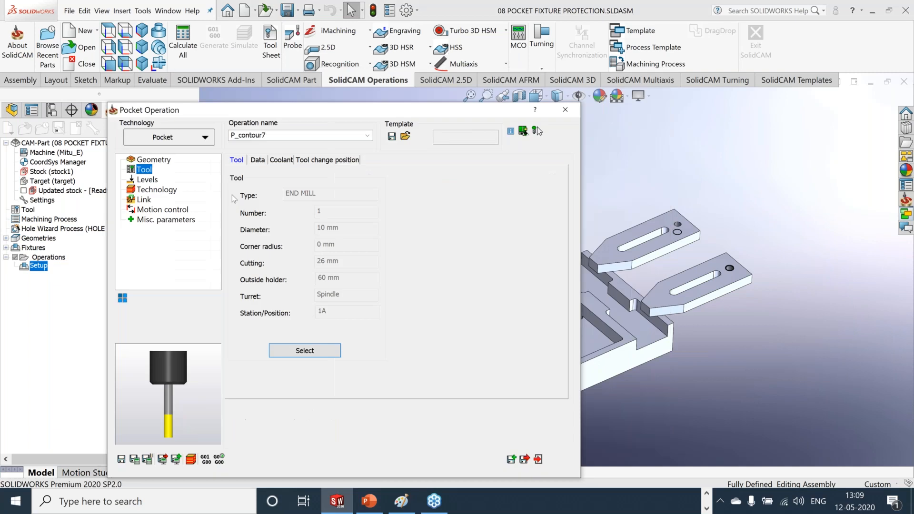
Set the pocket's wall offset to 0.3 and review its levels, open pocket and link settings
left_click(149, 181)
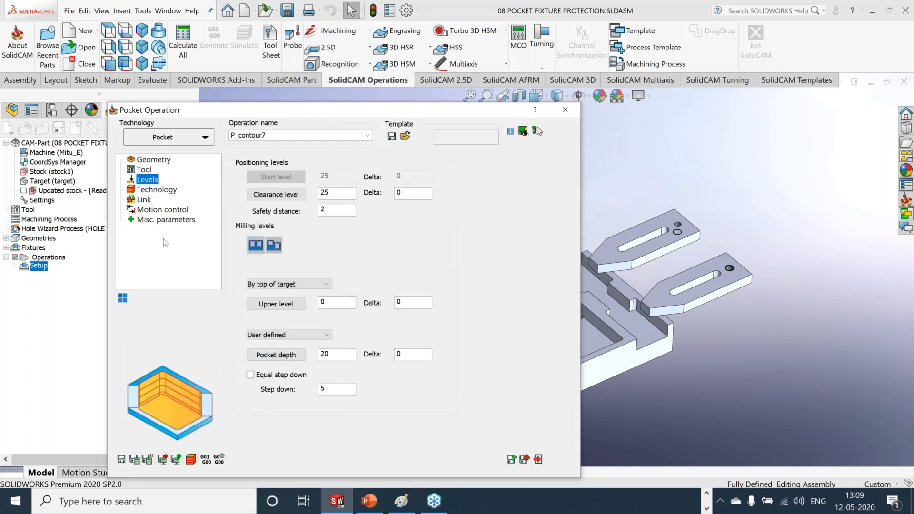
left_click(164, 191)
left_click(511, 184)
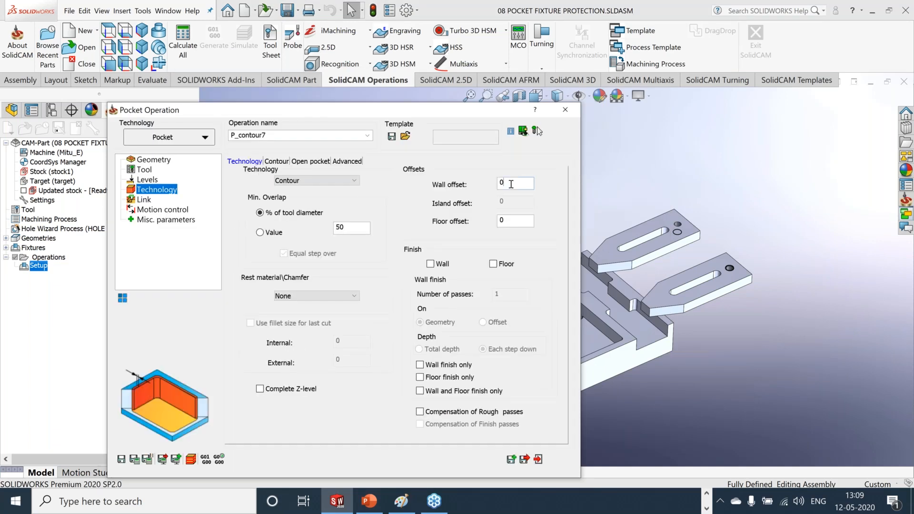
type(".3")
left_click(513, 220)
left_click(513, 219)
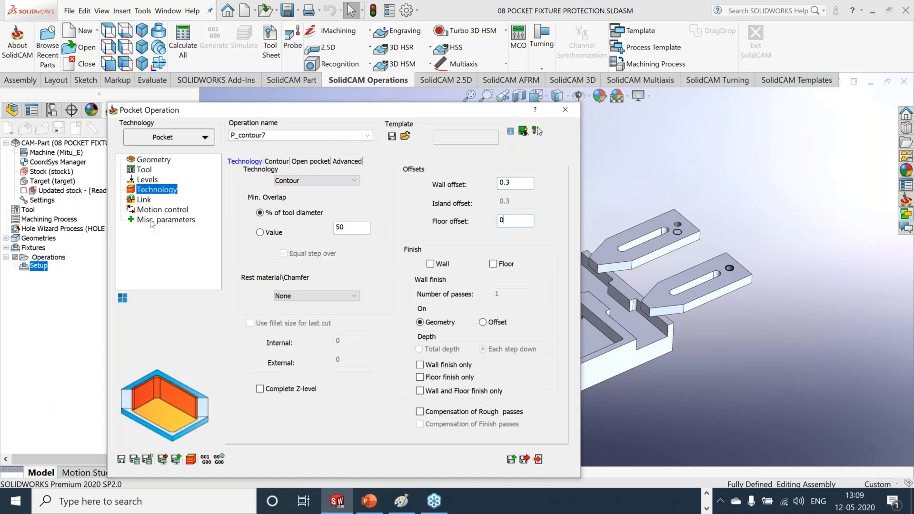
left_click(310, 162)
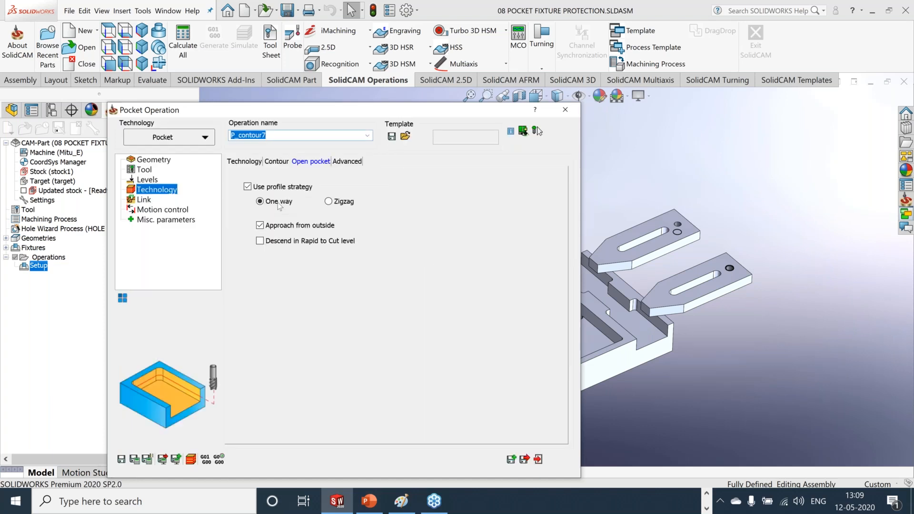
left_click(243, 162)
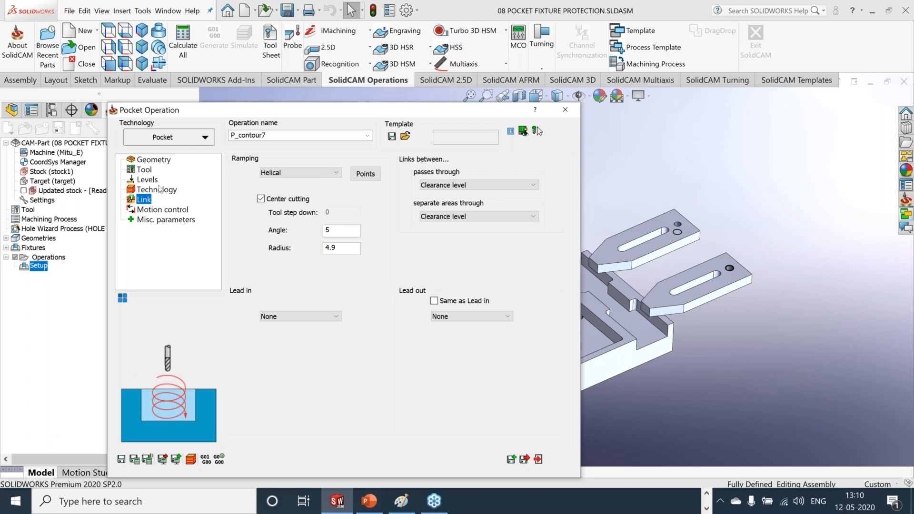
left_click(156, 190)
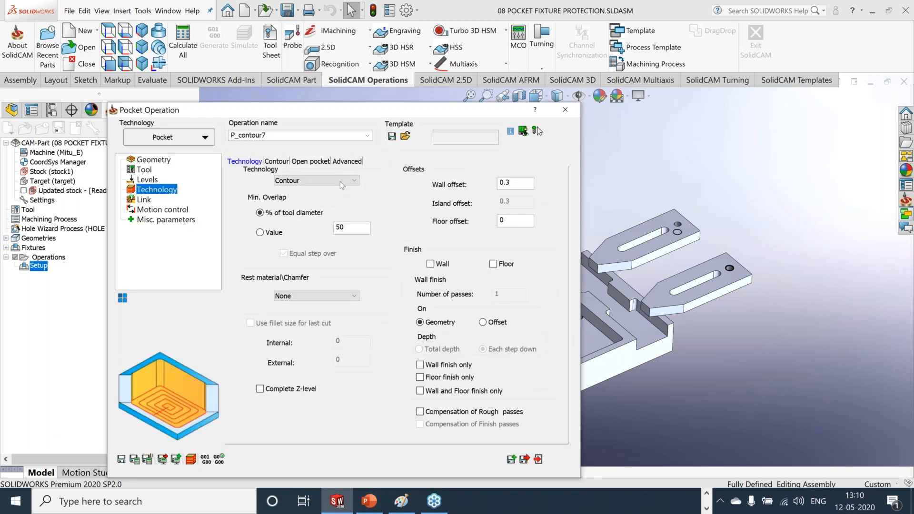
Enable fixture collision protection with a fixture clearance of 3, save and calculate the pocket operation, and close it
left_click(157, 161)
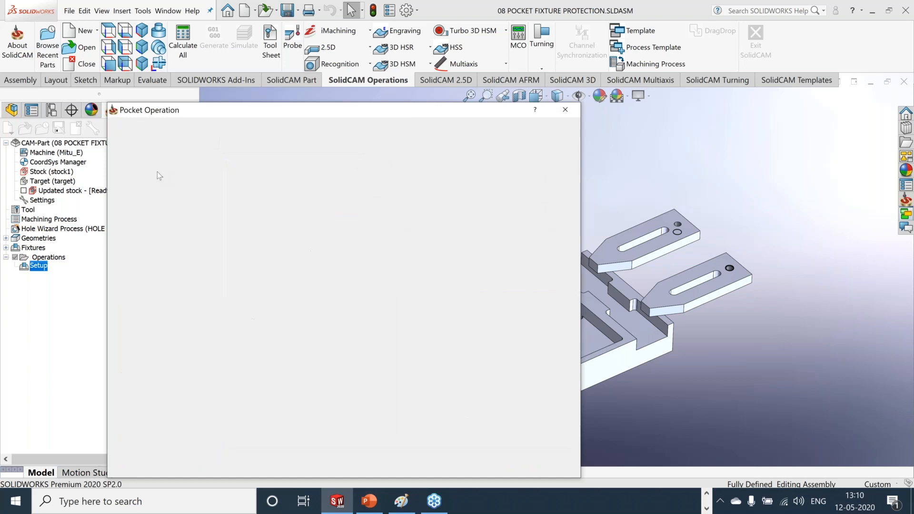
left_click(248, 289)
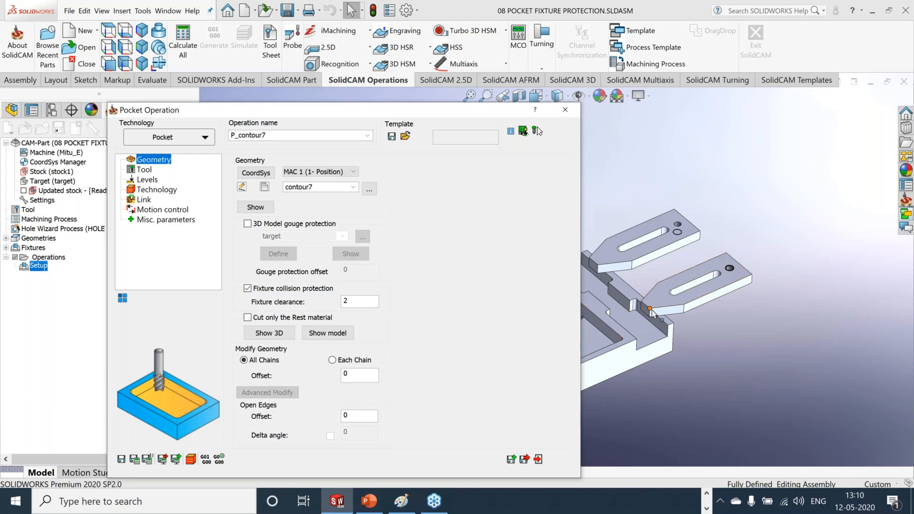
left_click(345, 302)
double_click(344, 302)
type("3")
left_click(135, 460)
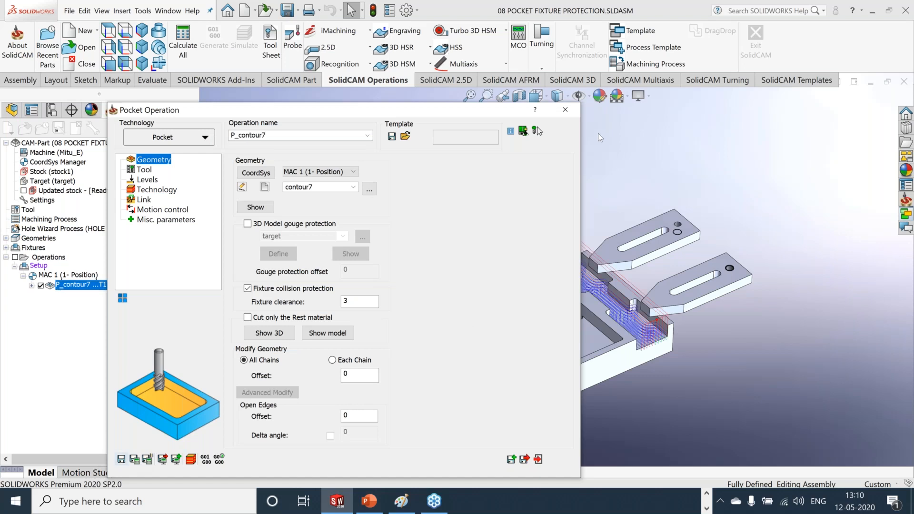
left_click(566, 111)
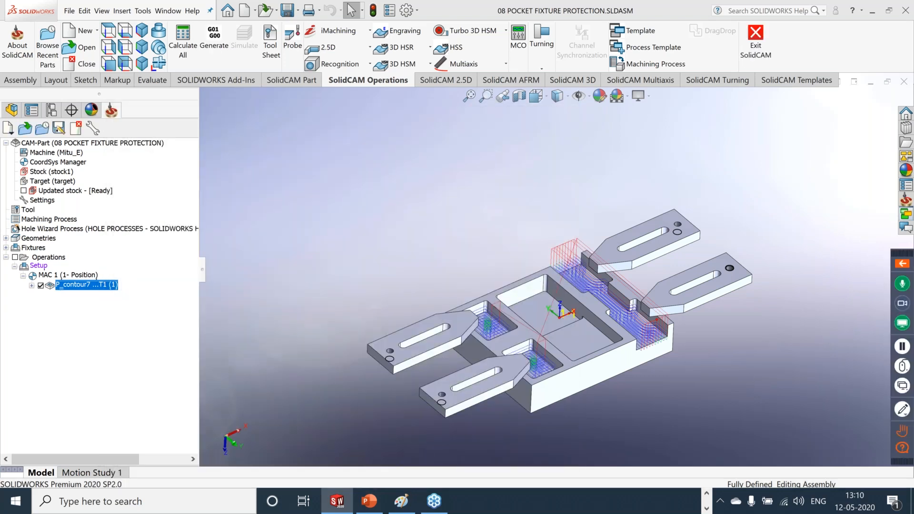
Simulate the calculated pocket operation in SolidVerify
middle_click_drag(777, 353, 714, 390)
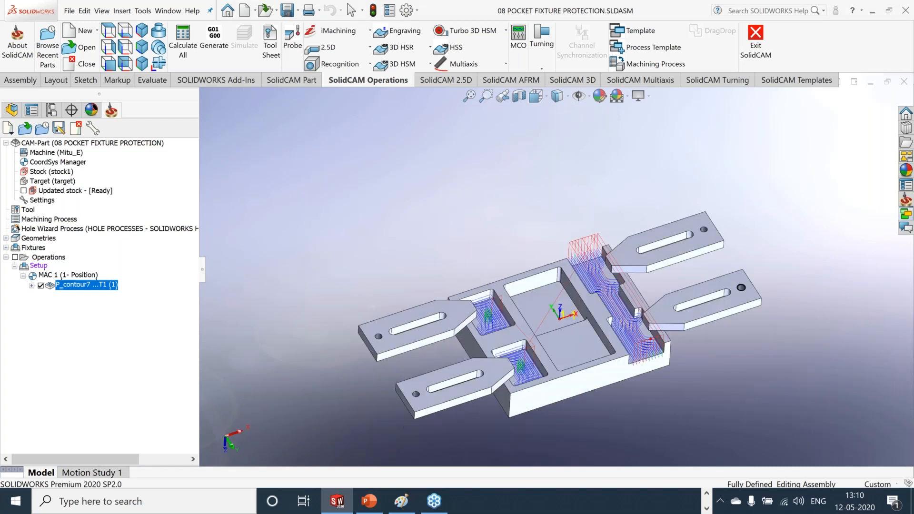
right_click(95, 285)
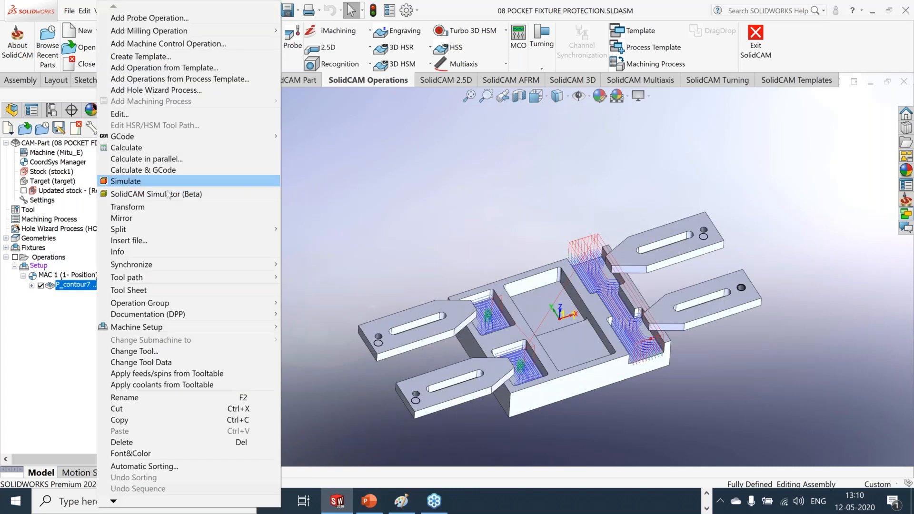
left_click(168, 182)
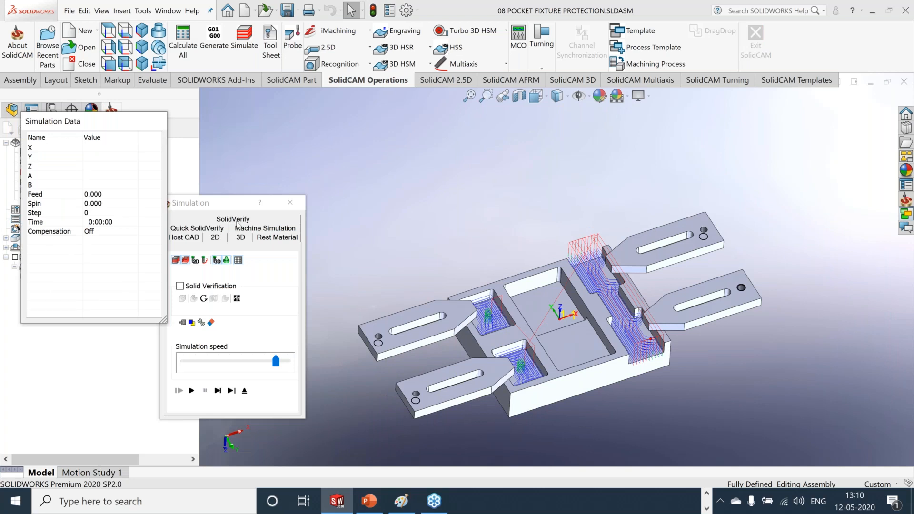
left_click(237, 220)
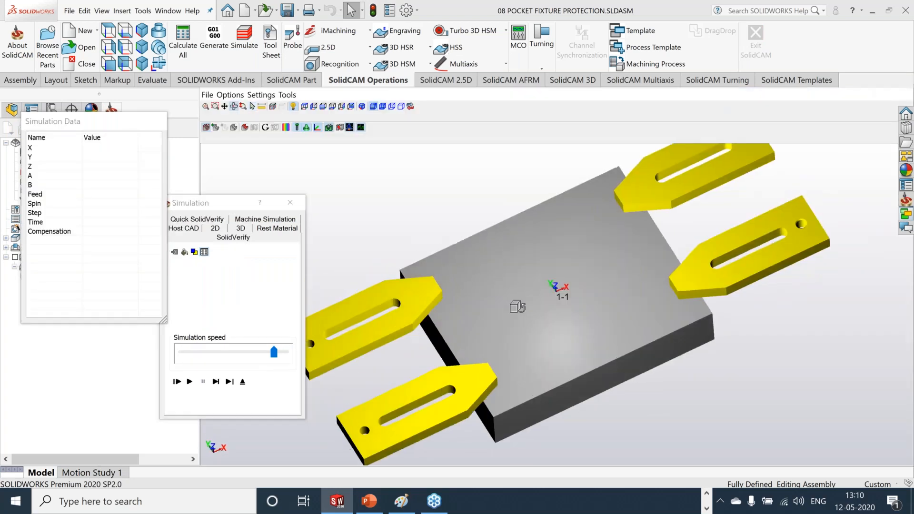
left_click(189, 382)
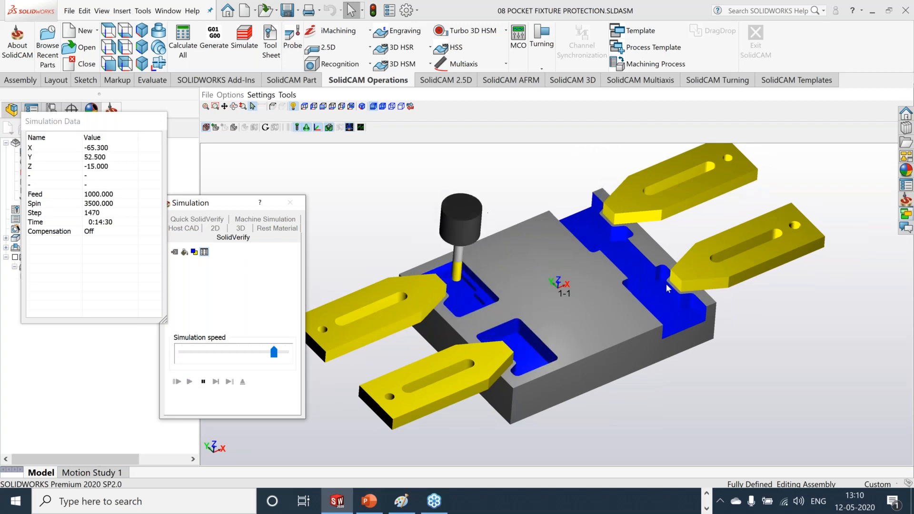
Examine the material left around the yellow clamps in the recess and small pockets, and exit the simulation
scroll(699, 264, "up", 6)
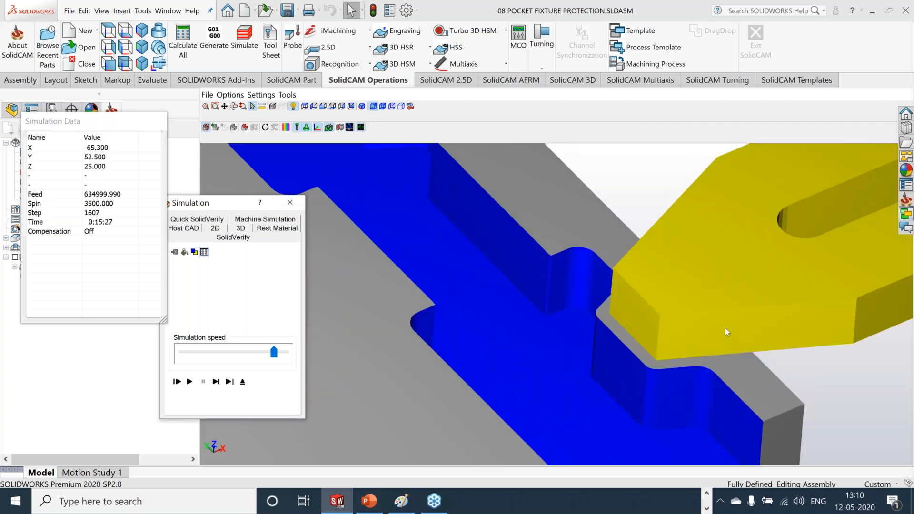
scroll(725, 327, "down", 6)
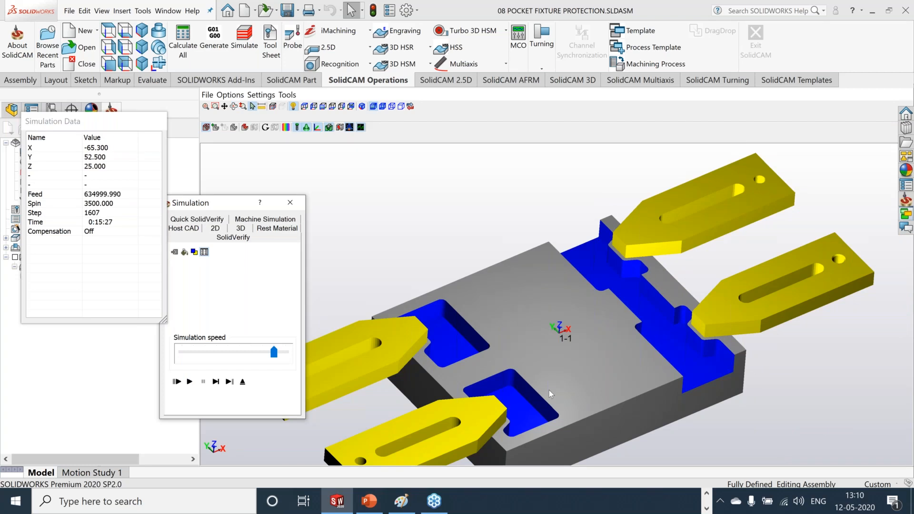
mouse_move(550, 390)
middle_mouse_down()
mouse_move(534, 388)
mouse_move(567, 392)
middle_mouse_up()
scroll(666, 364, "up", 6)
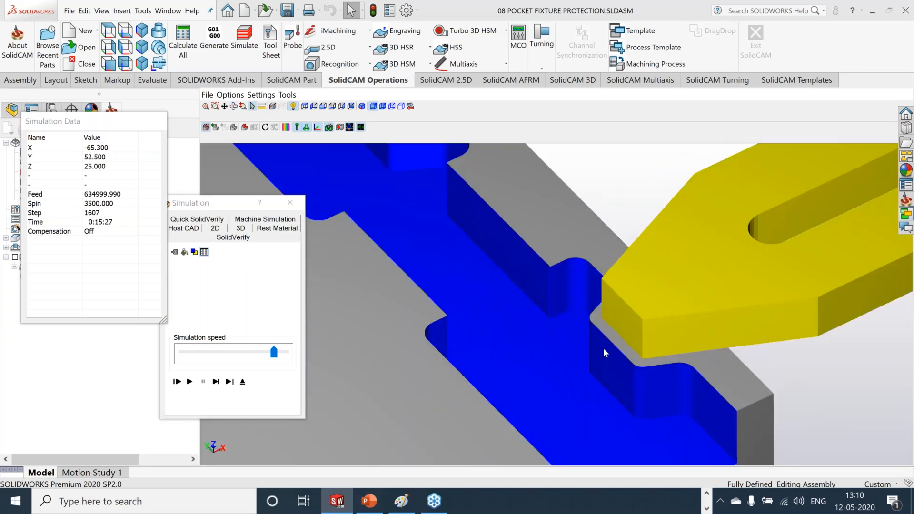
scroll(536, 267, "down", 5)
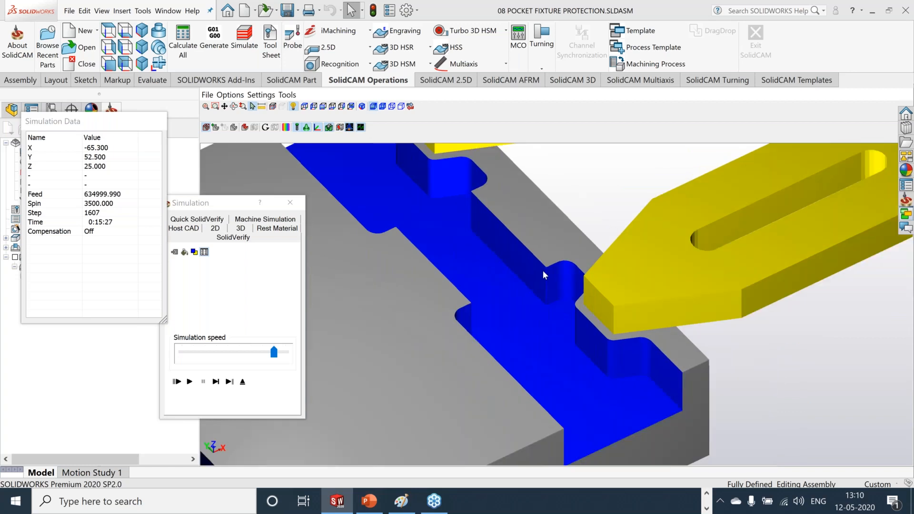
scroll(443, 285, "up", 1)
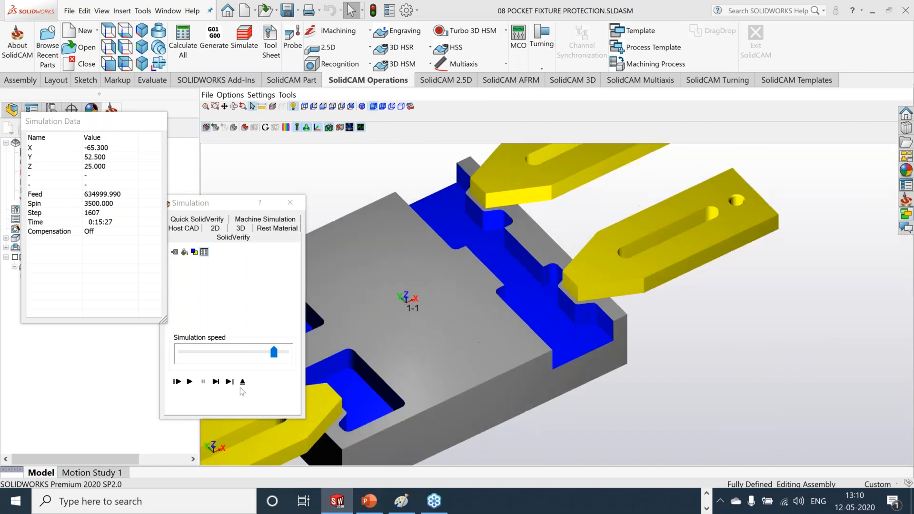
left_click(242, 382)
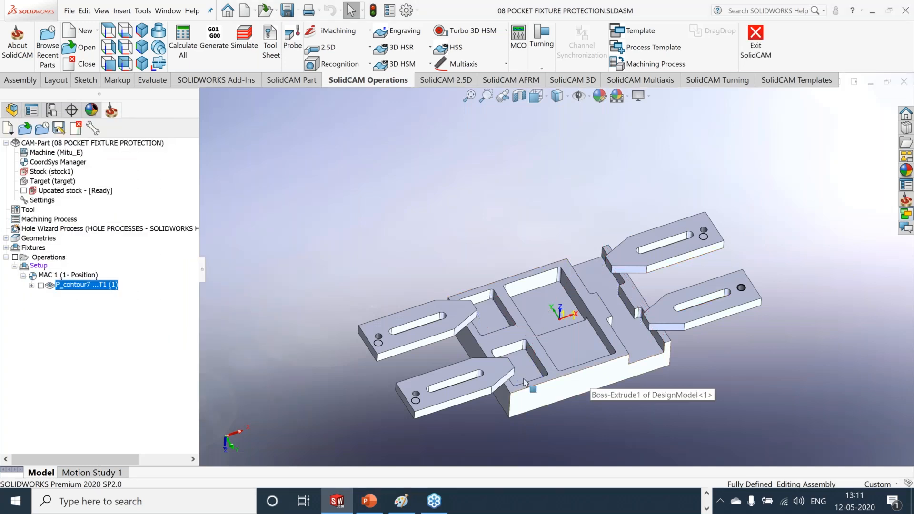
Duplicate the P_contour7 pocket operation below the original
scroll(619, 295, "down", 3)
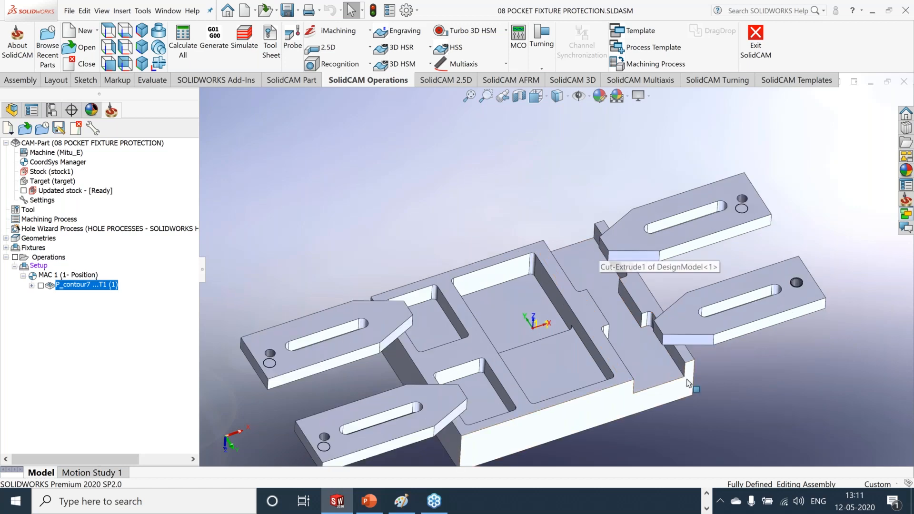
right_click(115, 288)
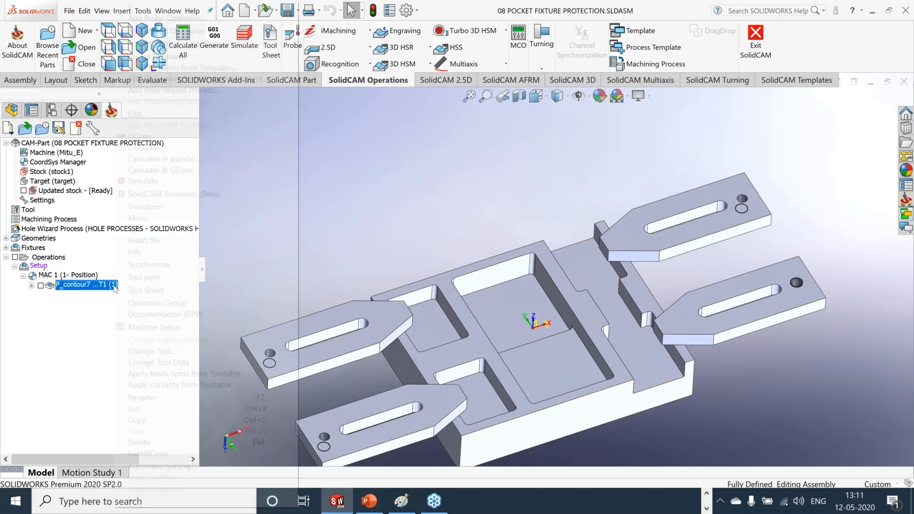
left_click(129, 419)
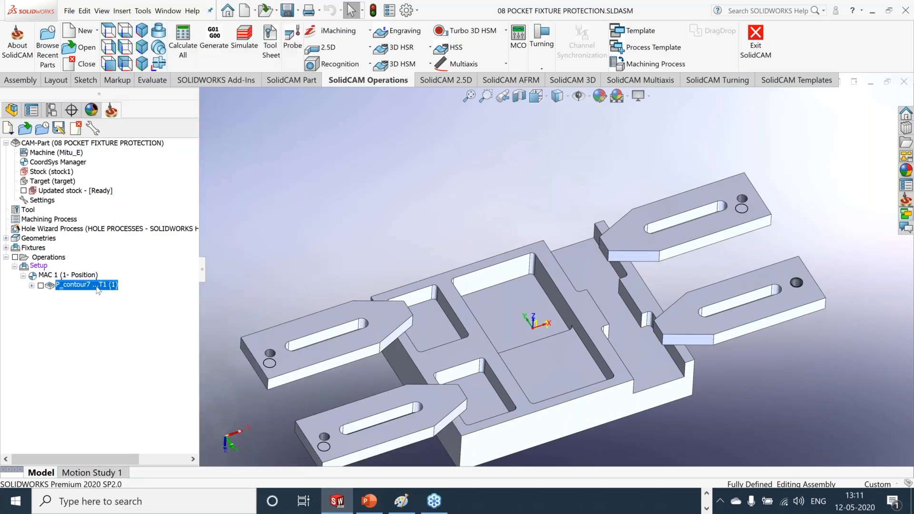
right_click(98, 290)
left_click(162, 428)
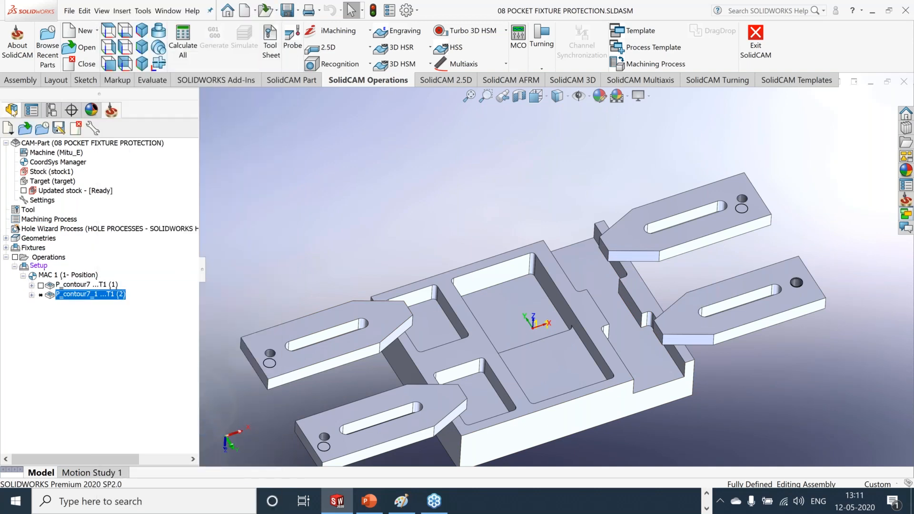
Hide the components Machine Clamp<1> through Machine Clamp<4> in the assembly
left_click(12, 113)
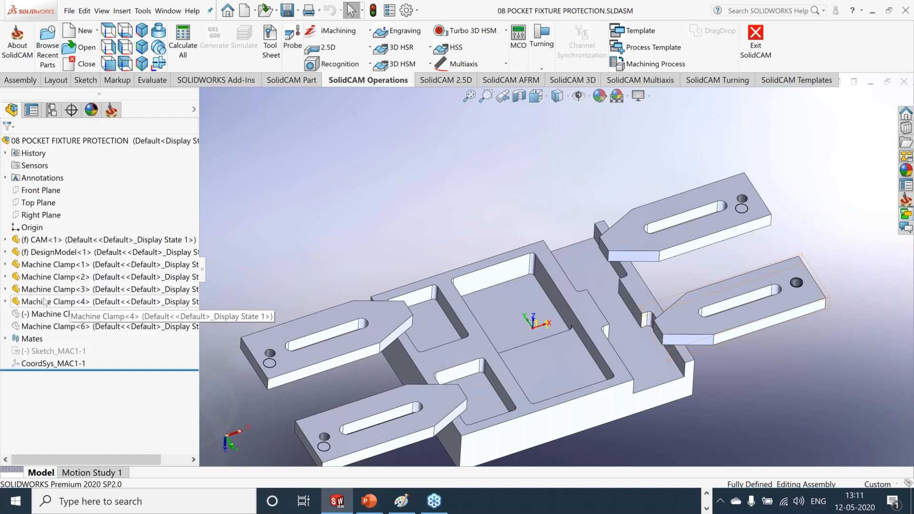
left_click(44, 302)
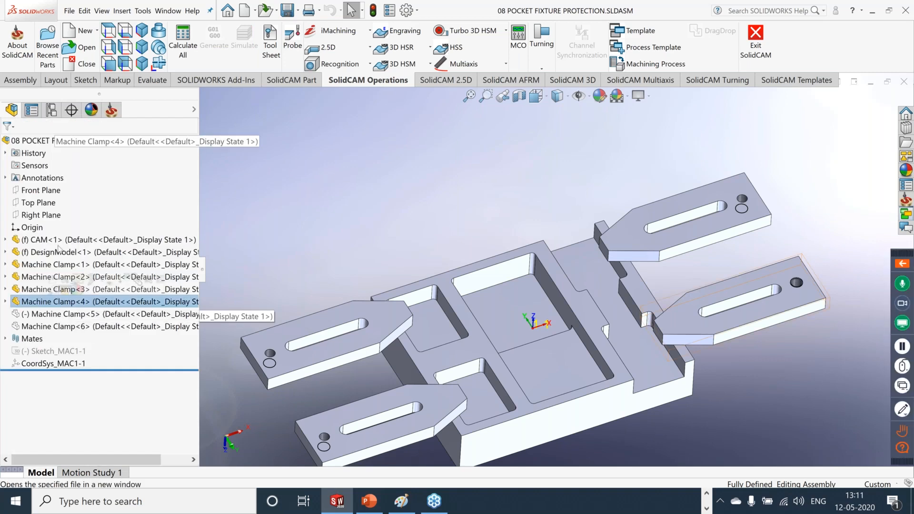
left_click(41, 280, "shift")
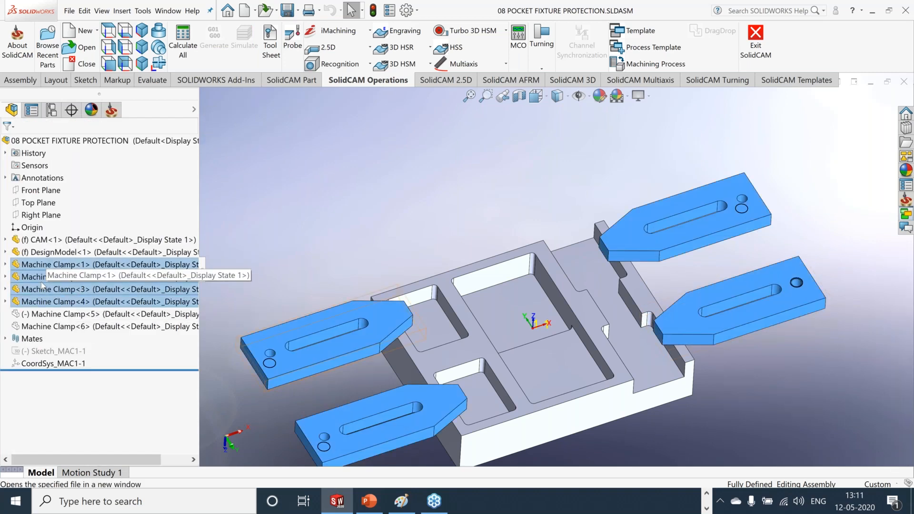
right_click(41, 282)
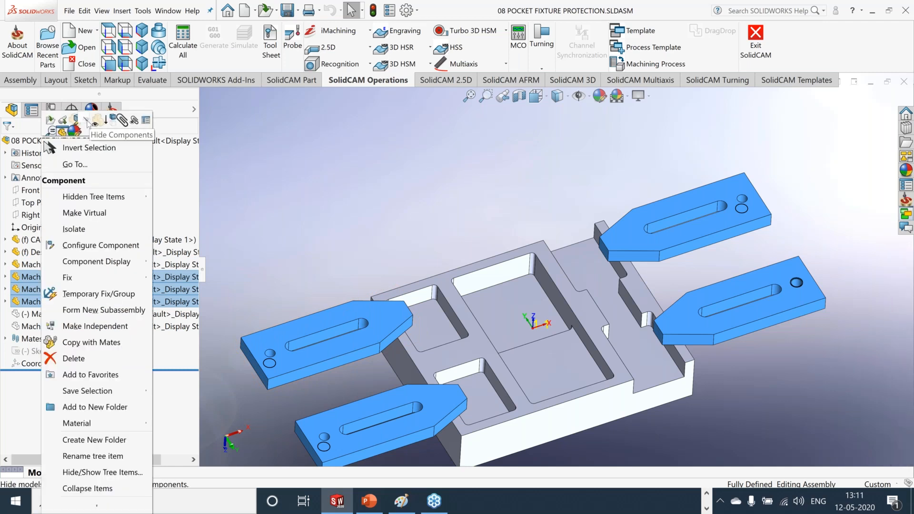
left_click(88, 122)
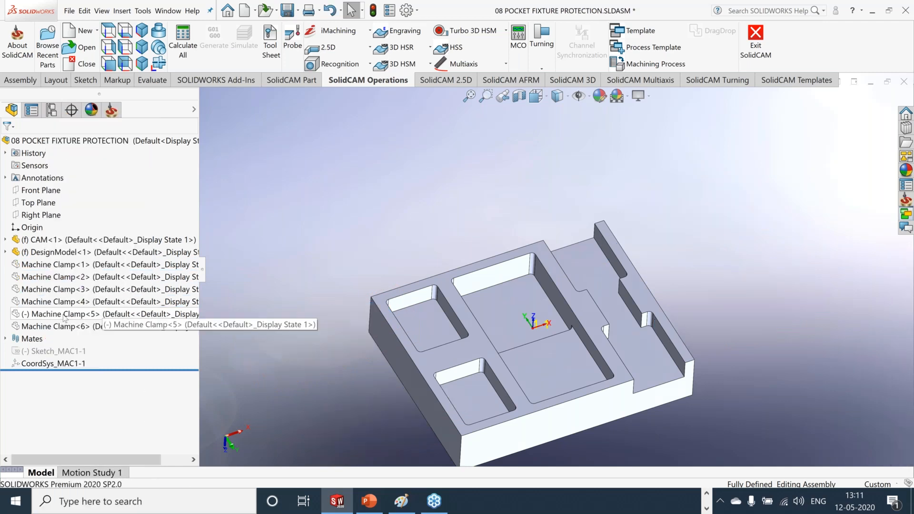
Show the hidden components Machine Clamp<5> and Machine Clamp<6>
left_click(69, 327, "shift")
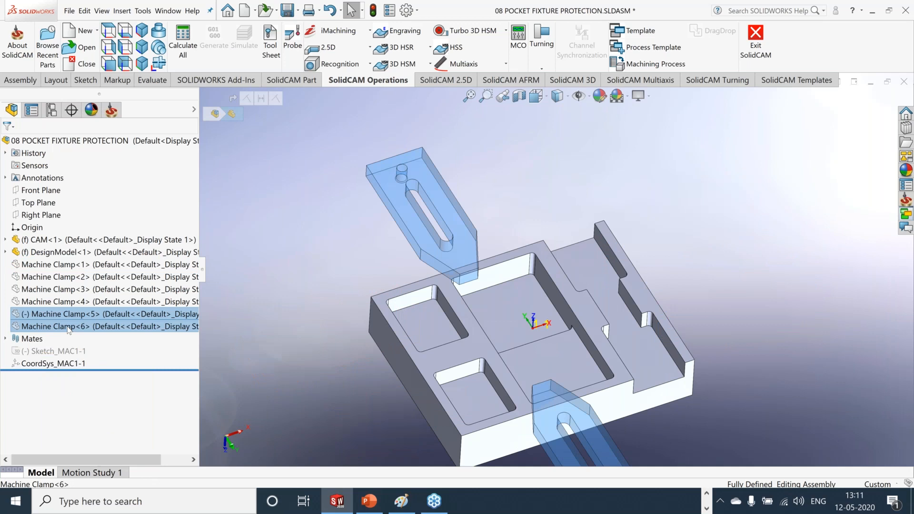
right_click(69, 328)
left_click(105, 136)
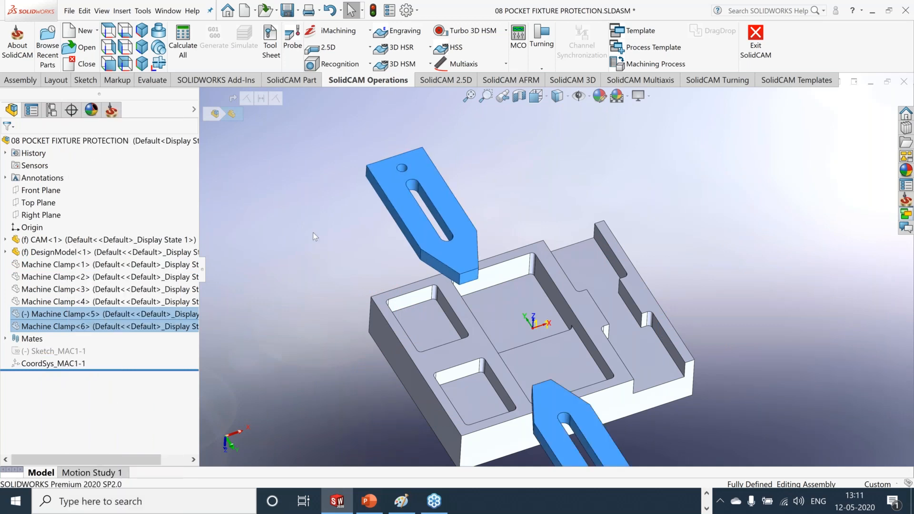
Insert a new machine setup named Setup_1 before the P_contour7_1 operation
left_click(313, 232)
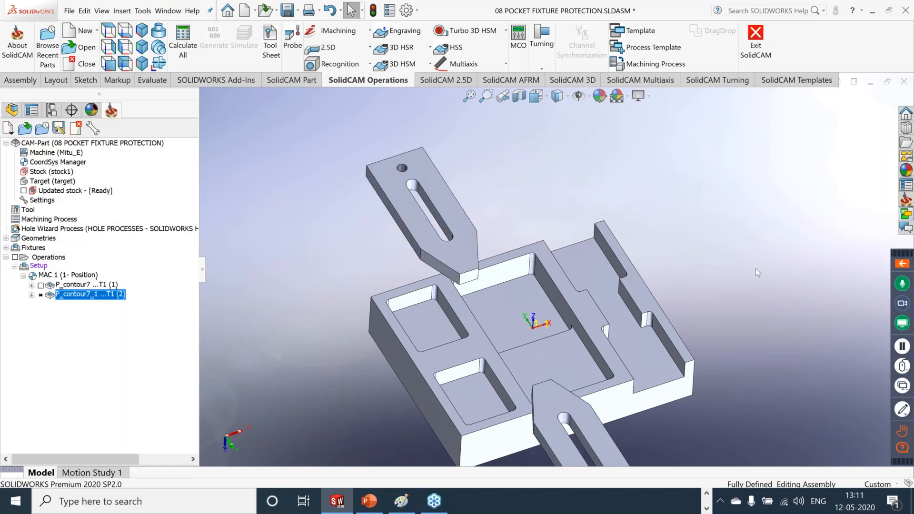
scroll(758, 273, "up", 1)
middle_click_drag(757, 273, 776, 249)
right_click(114, 297)
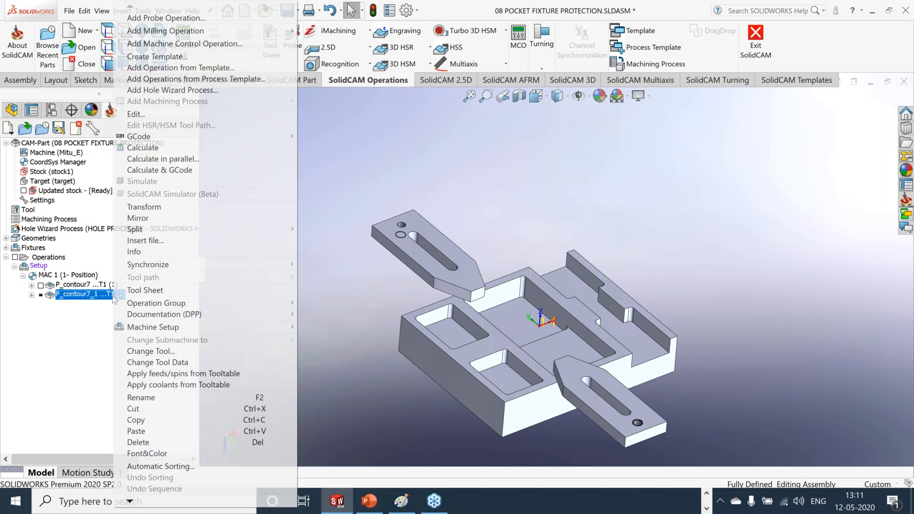
mouse_move(210, 327)
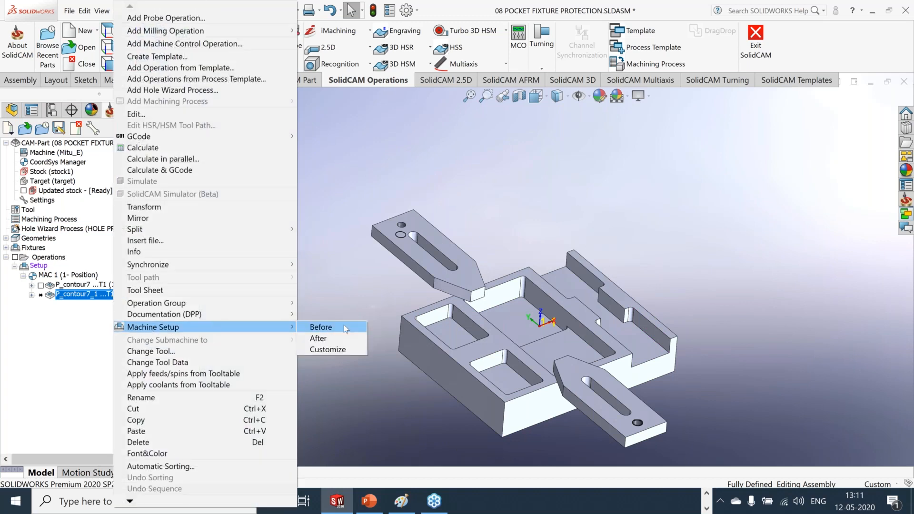
left_click(344, 326)
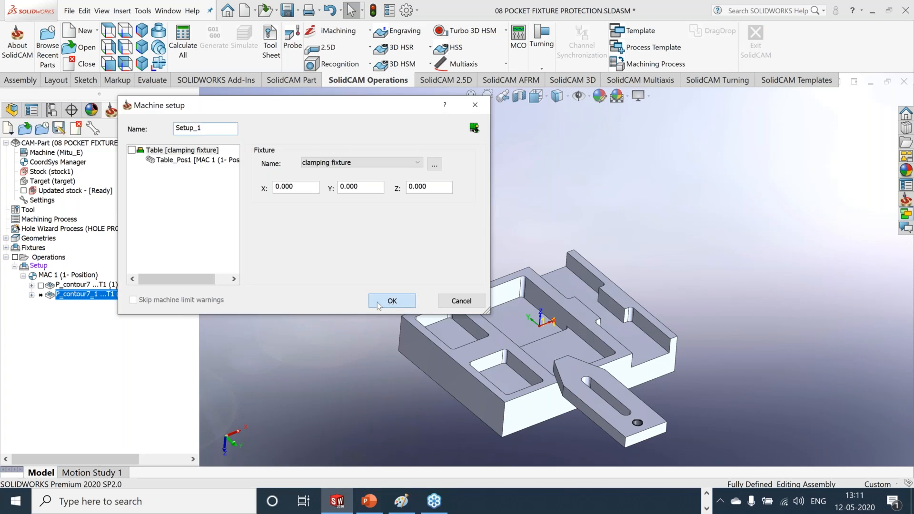
left_click(380, 303)
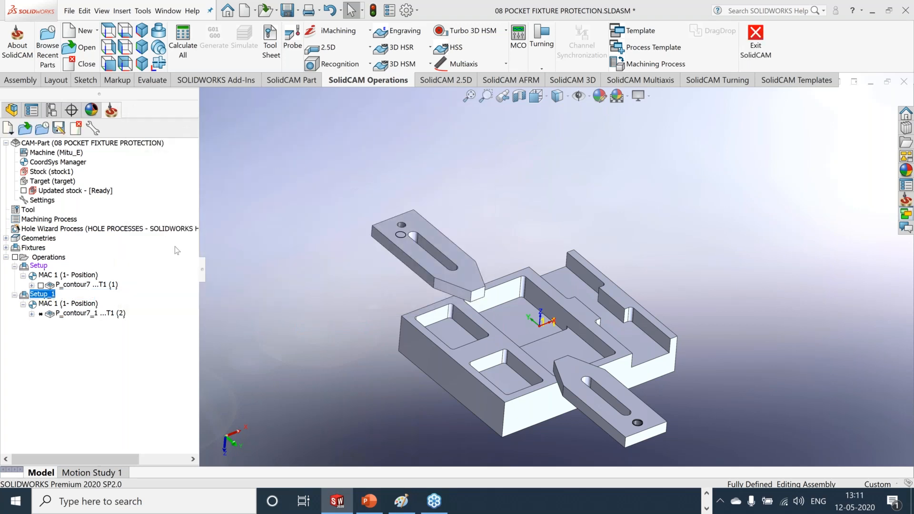
Define a new fixture named clamping fixture4 for Setup_1 from the two visible machine clamps
double_click(42, 294)
left_click(417, 162)
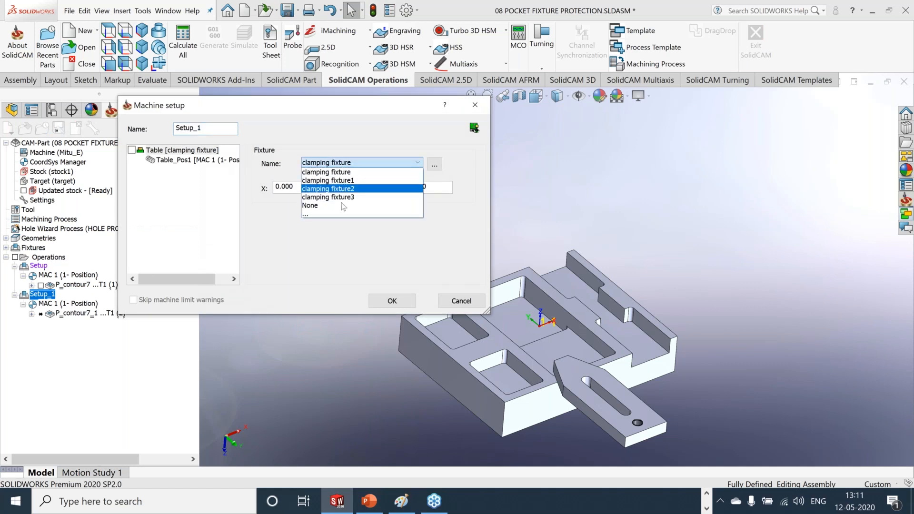
left_click(320, 213)
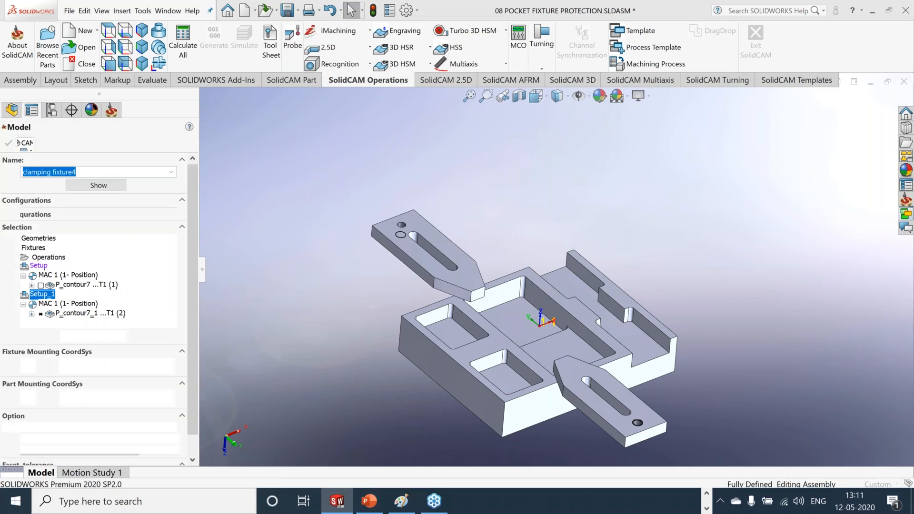
left_click(443, 244)
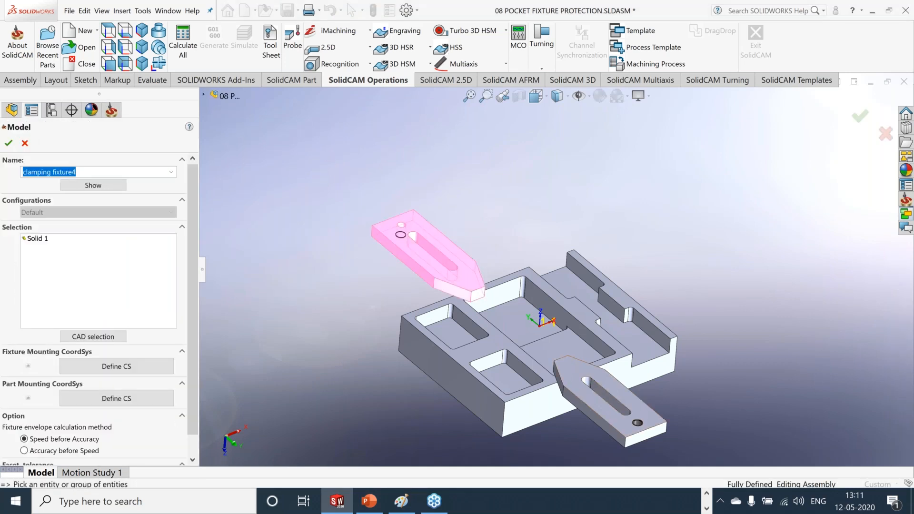
left_click(614, 400)
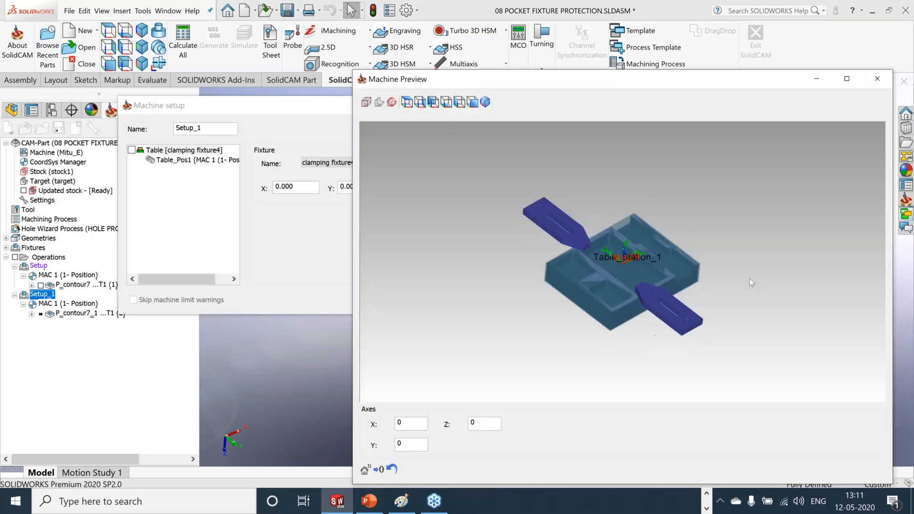
Check the clamps against the part in the machine preview and accept the Setup_1 definition
middle_click_drag(749, 279, 745, 277)
scroll(612, 257, "down", 6)
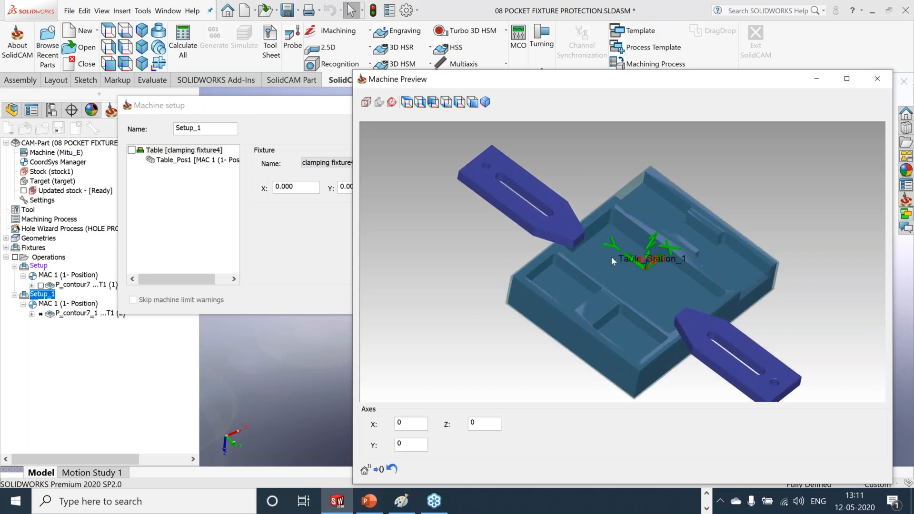
scroll(611, 258, "up", 3)
left_click(878, 79)
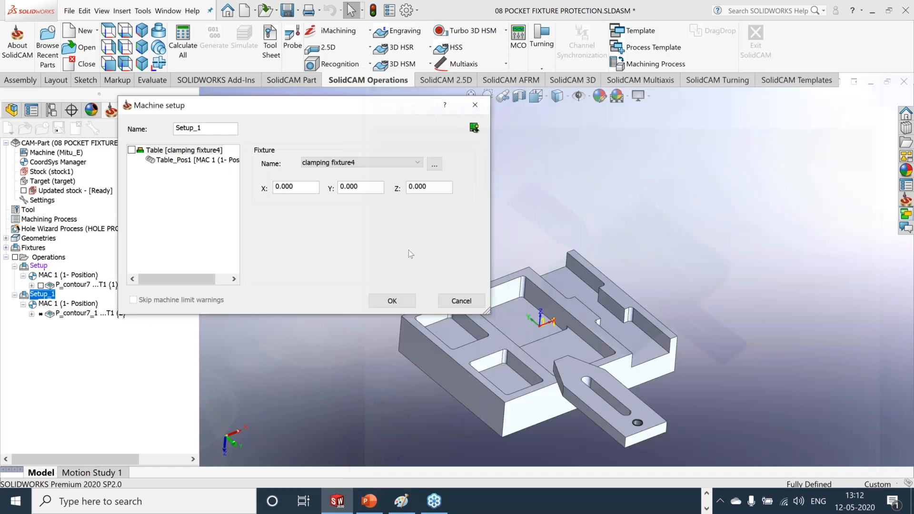
left_click(392, 301)
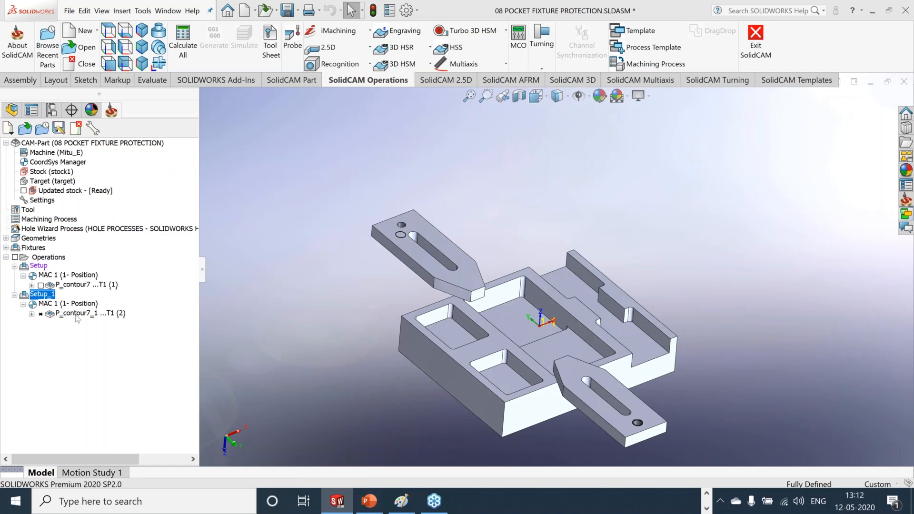
Disable fixture collision protection and enable Cut only the Rest material in P_contour7_1, and calculate the operation
left_click(76, 314)
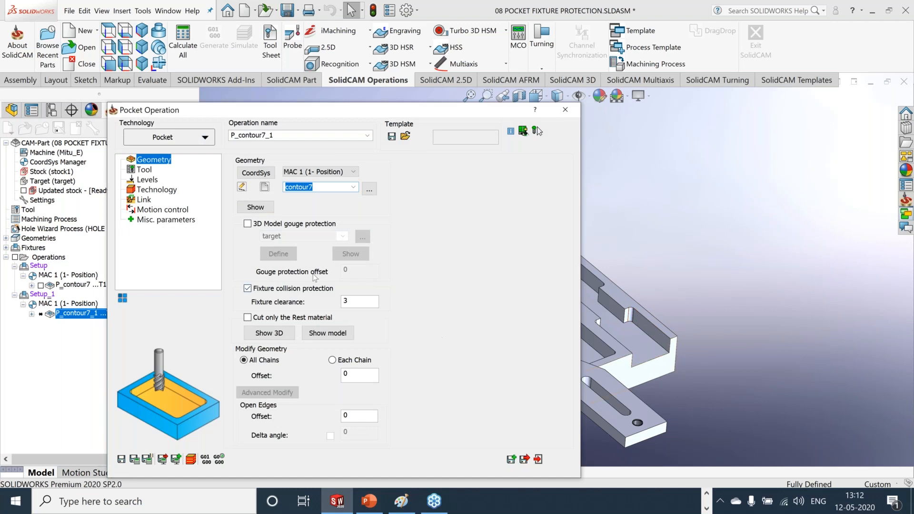
left_click(247, 289)
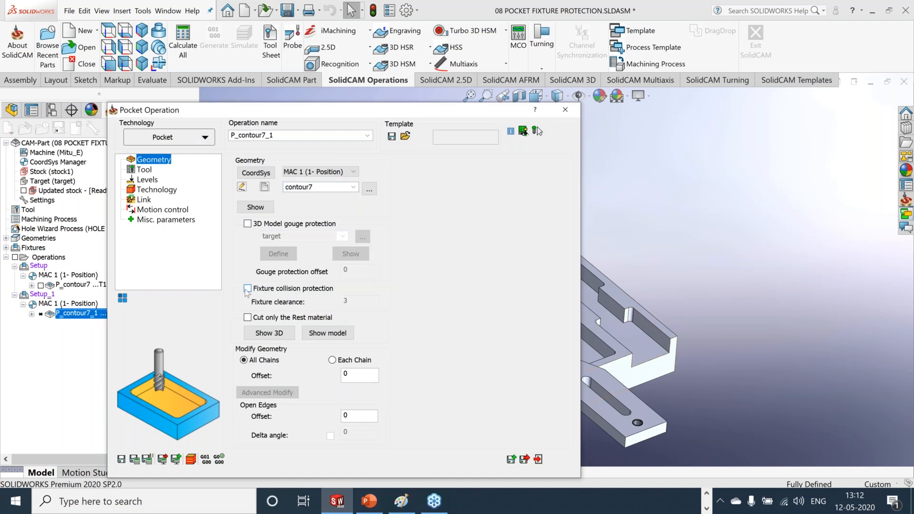
left_click(248, 318)
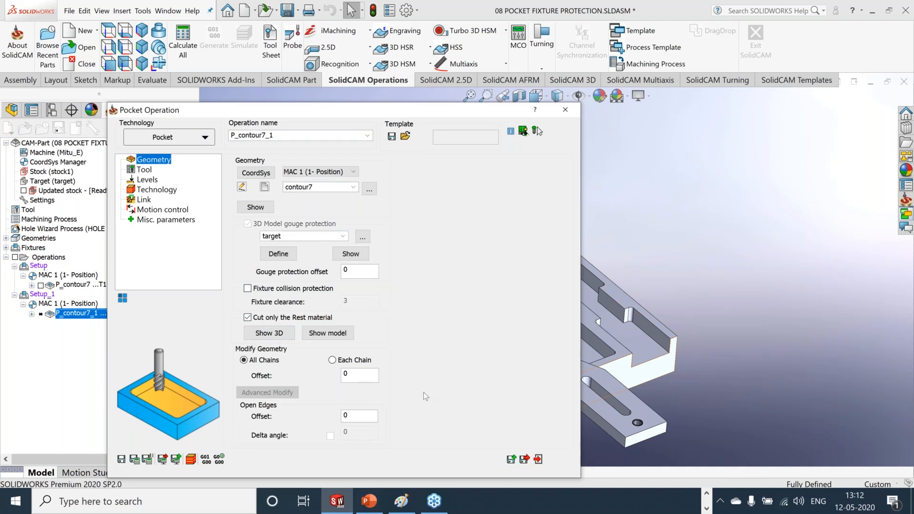
left_click(539, 460)
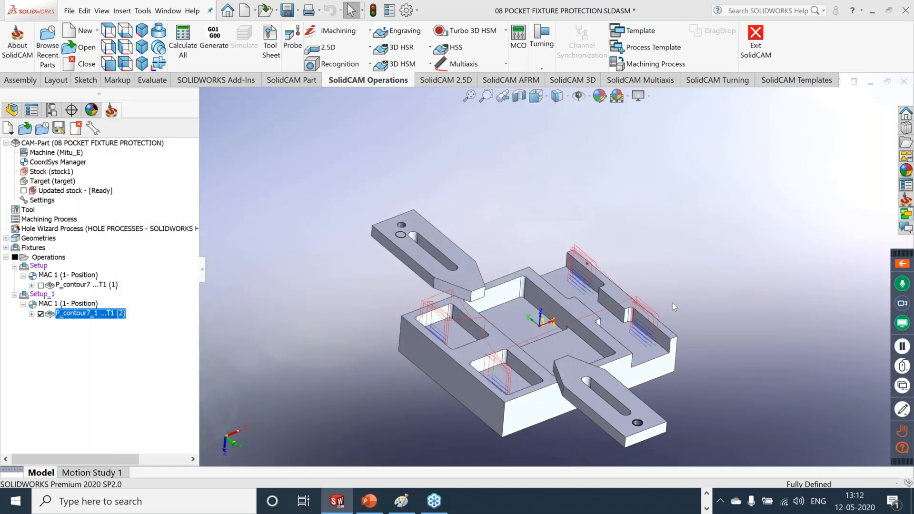
Run the SolidVerify simulation of P_contour7_1 at a reduced simulation speed
mouse_move(672, 303)
middle_mouse_down()
mouse_move(650, 312)
mouse_move(670, 305)
middle_mouse_up()
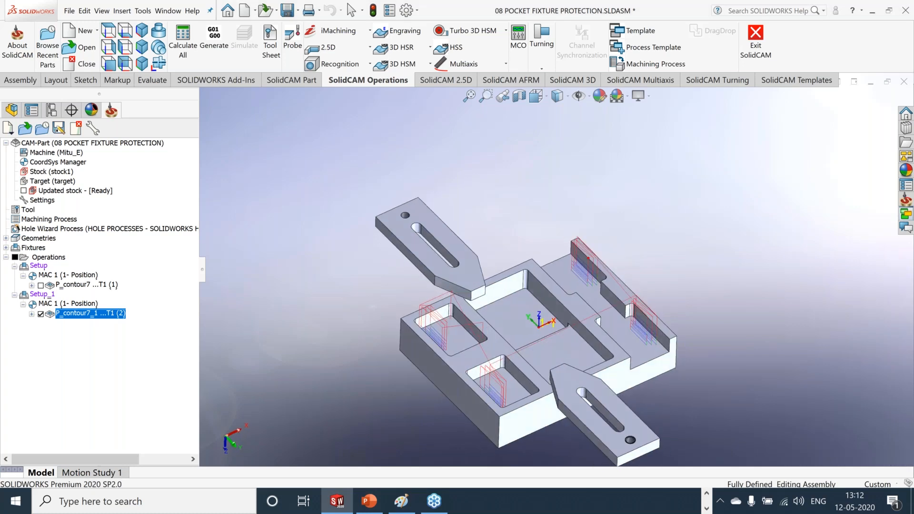
scroll(562, 323, "down", 1)
scroll(562, 323, "down", 1)
right_click(71, 320)
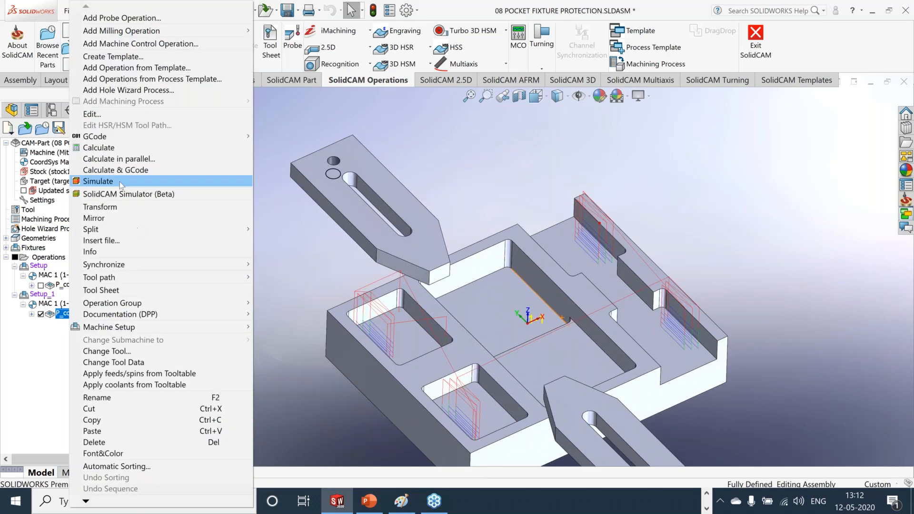
left_click(120, 182)
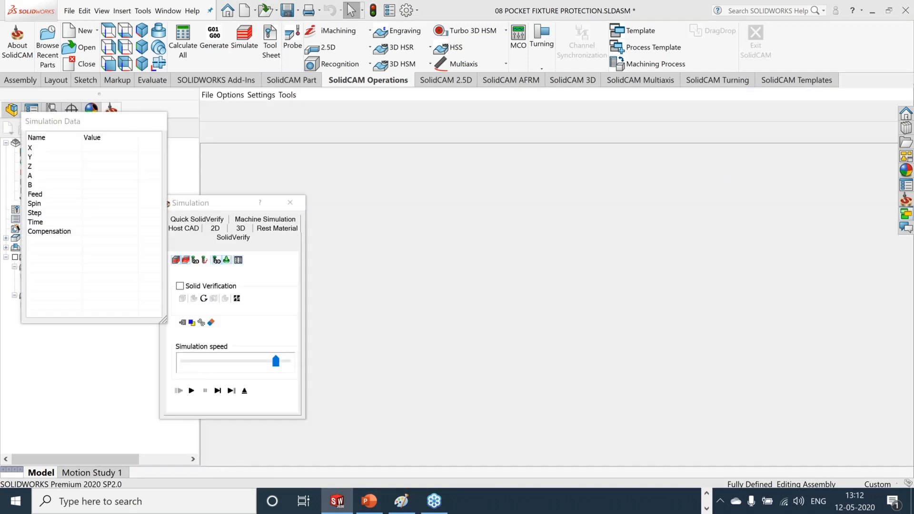
scroll(634, 263, "down", 2)
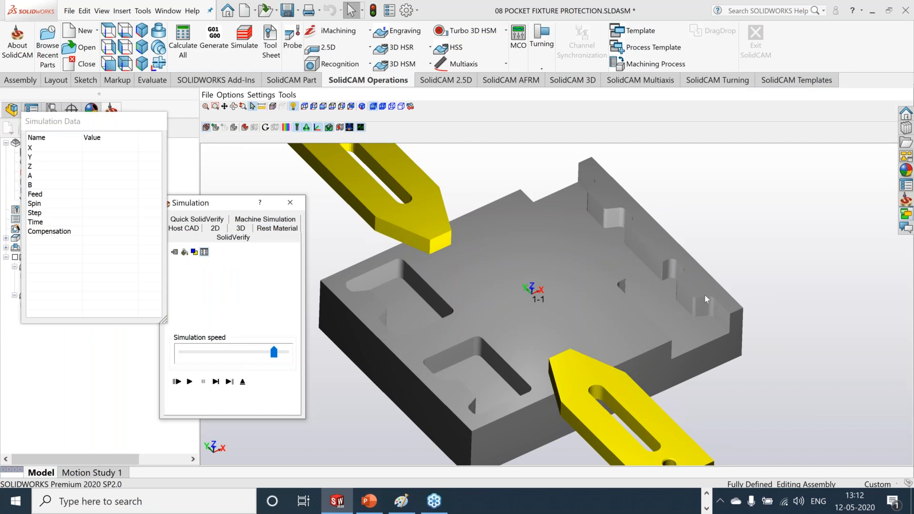
left_click(204, 352)
left_click(191, 381)
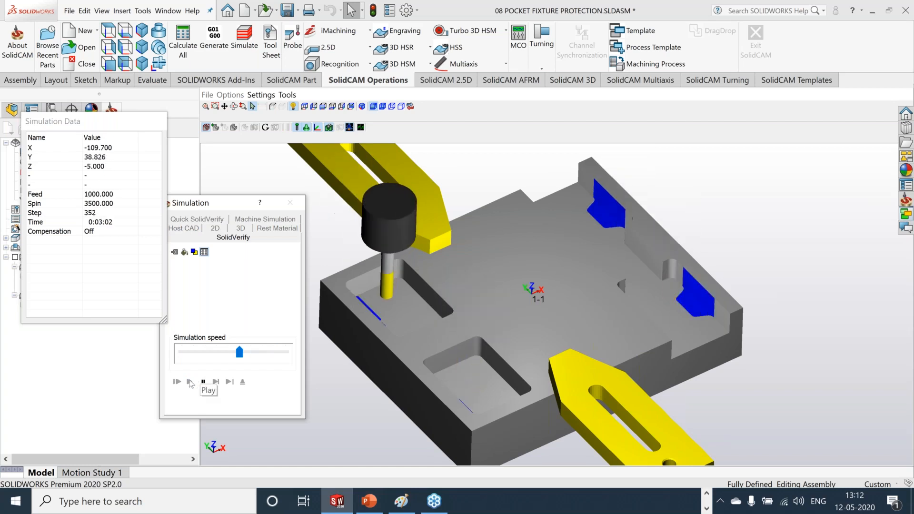
Examine the rest material cuts in the recess and small pockets, and exit the simulation
scroll(710, 273, "down", 5)
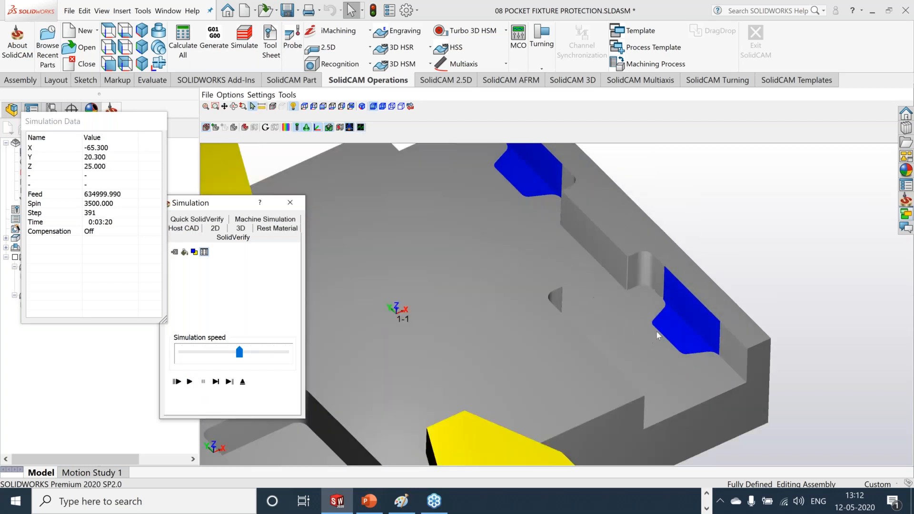
scroll(660, 331, "up", 5)
scroll(513, 315, "down", 2)
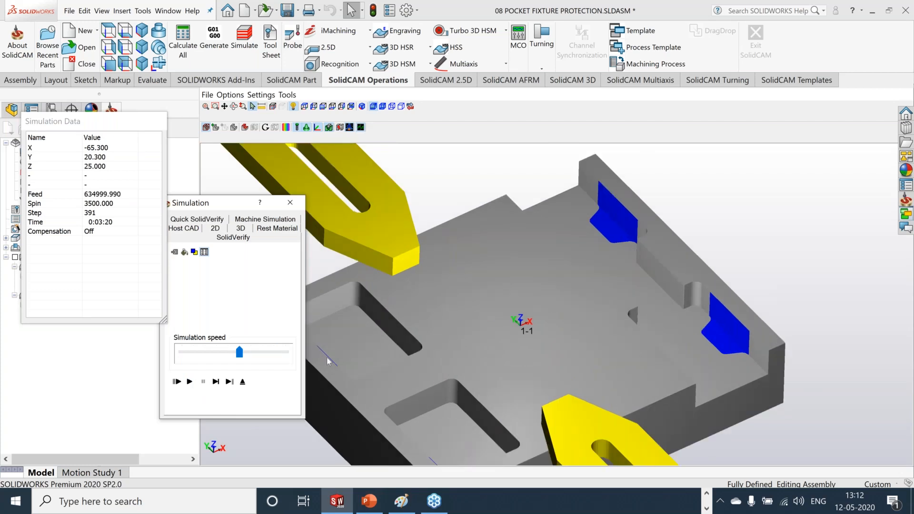
left_click(243, 382)
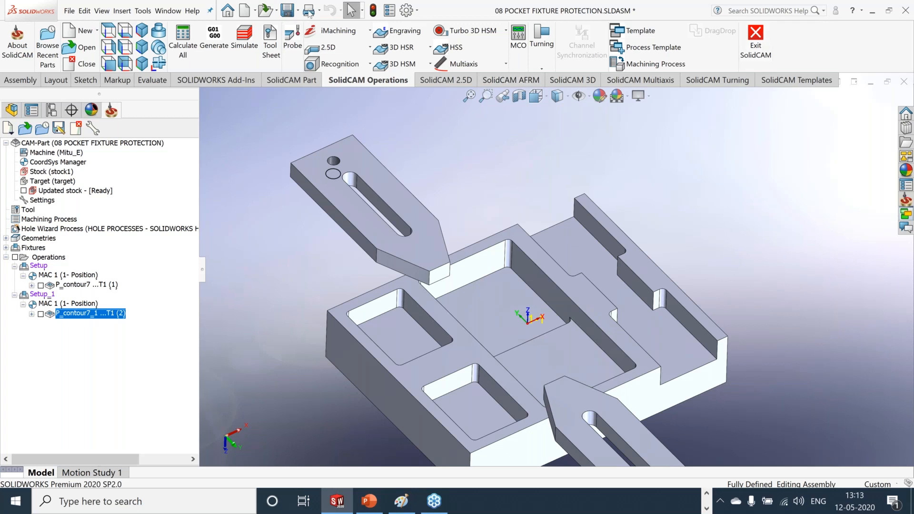
Save the 08 POCKET FIXTURE PROTECTION assembly and close its CAM-Part
left_click(286, 9)
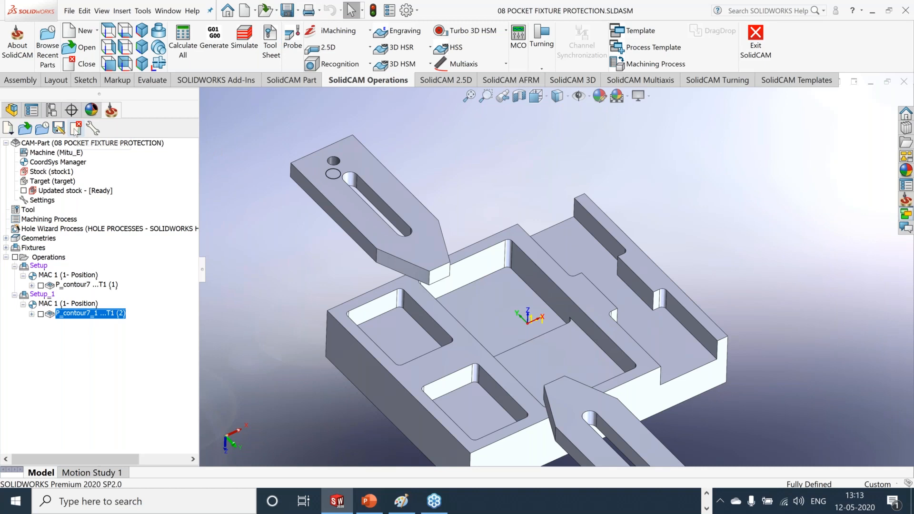
left_click(76, 129)
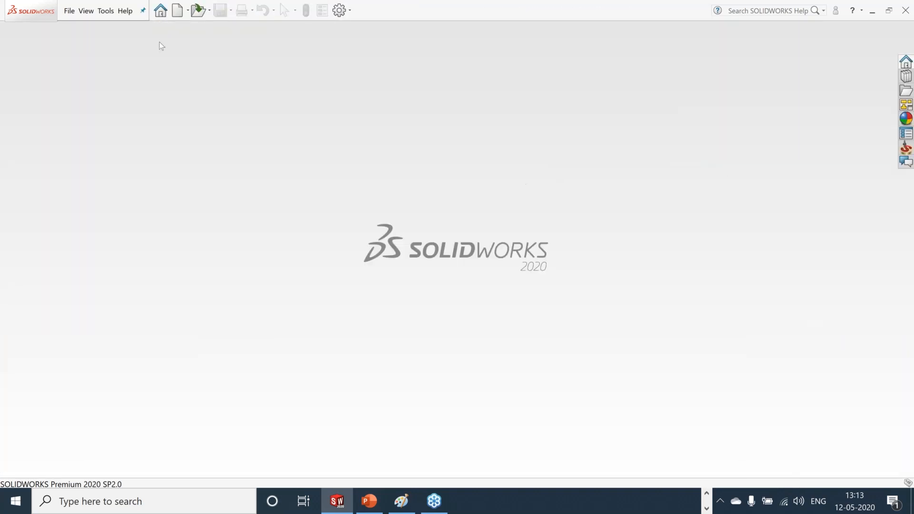
Open the CAM-Part 01 MULTI STEP DRILL sw19.prz from the 02-What's new SC 18-20 folder
left_click(103, 13)
mouse_move(200, 62)
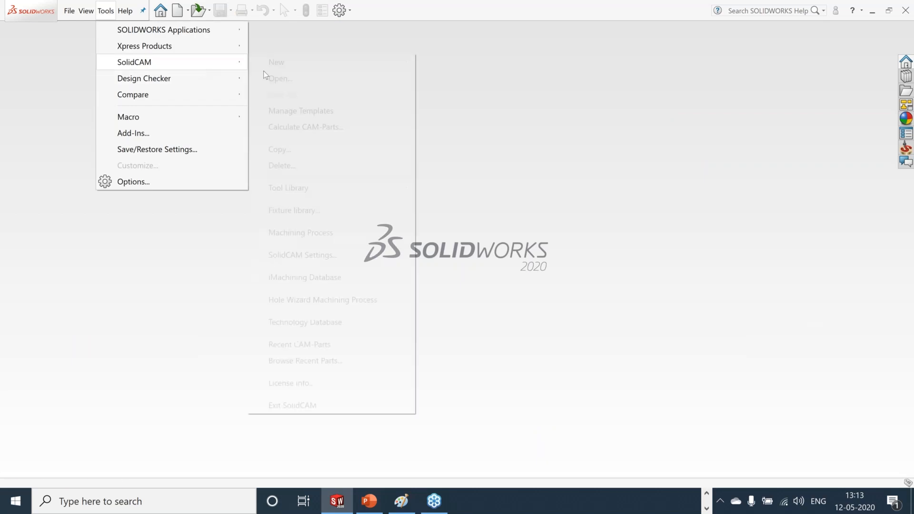
left_click(385, 80)
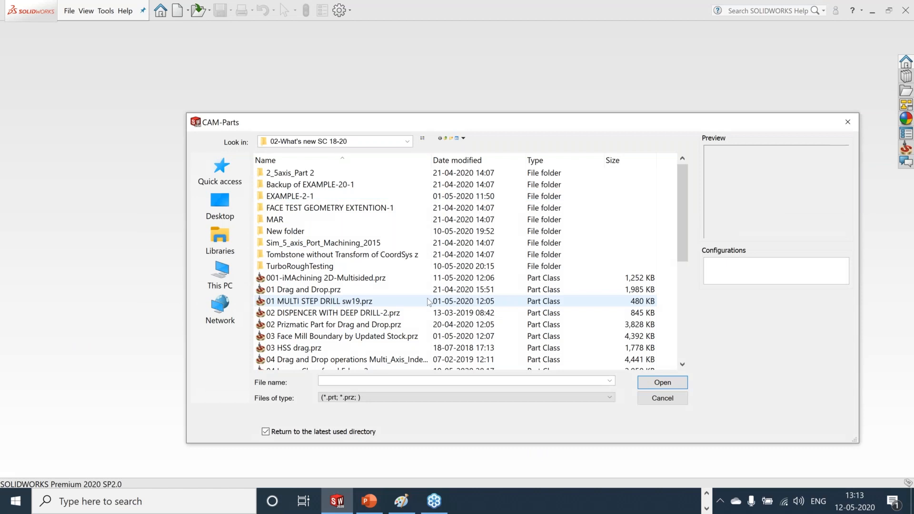
scroll(409, 305, "down", 3)
scroll(411, 284, "down", 3)
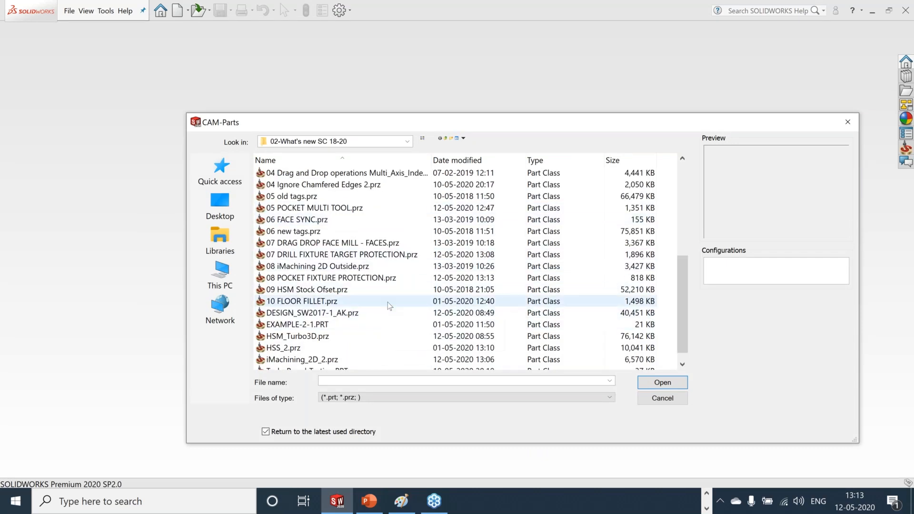
scroll(388, 305, "down", 1)
scroll(334, 291, "up", 4)
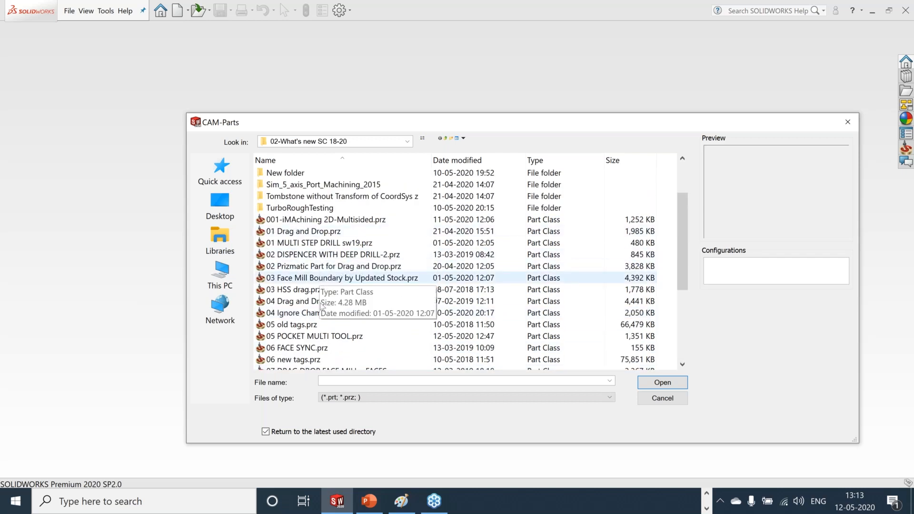
left_click(352, 244)
left_click(663, 384)
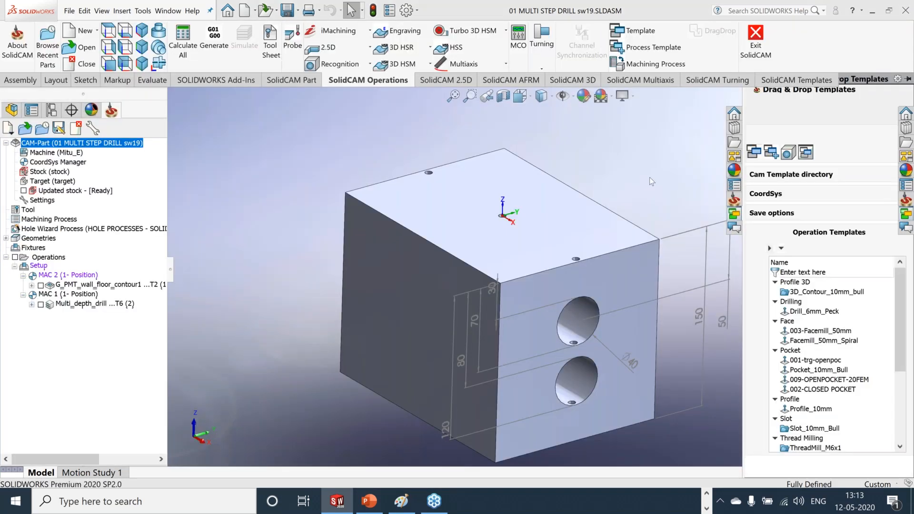
Examine the small holes in the block's top face and the two 40 mm cross holes in its side
left_click(650, 177)
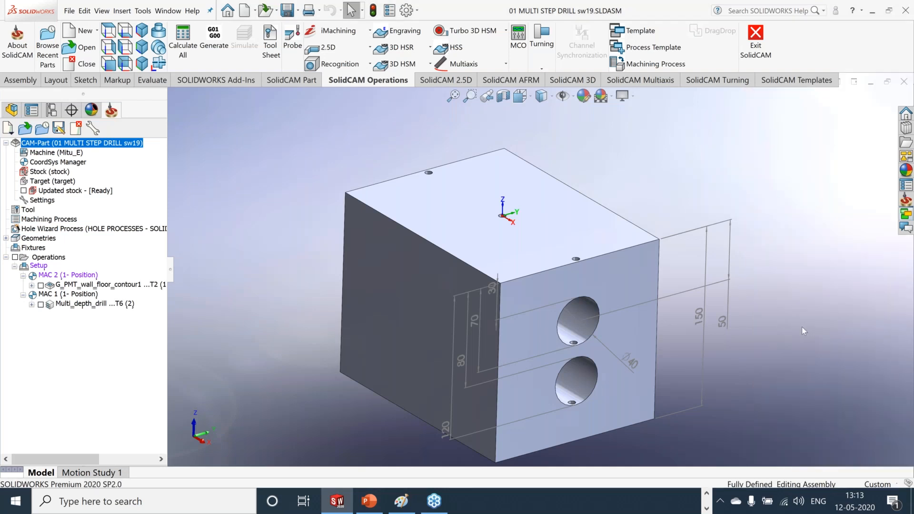
middle_click_drag(802, 328, 525, 242)
scroll(525, 241, "down", 6)
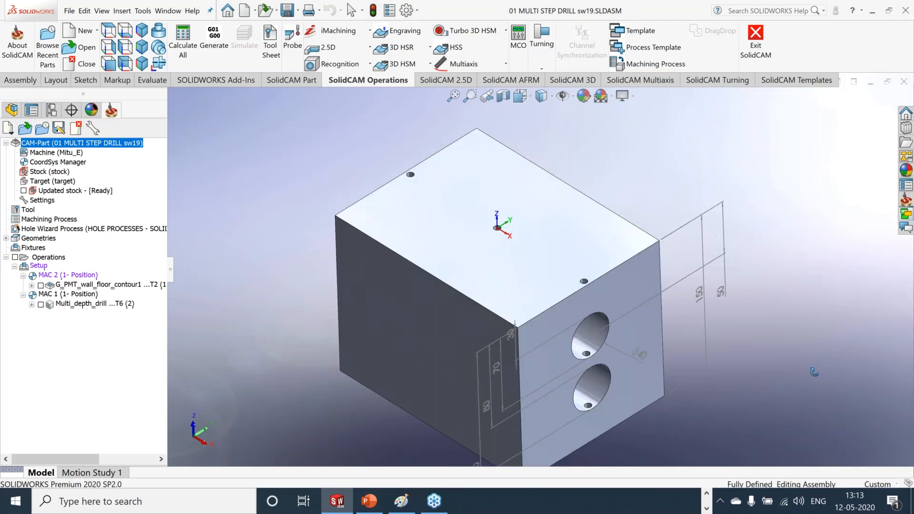
scroll(496, 241, "down", 2)
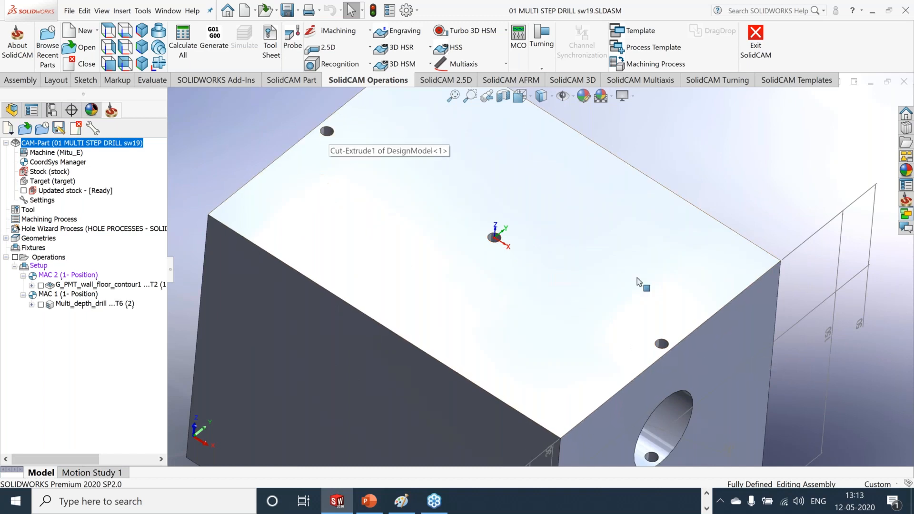
scroll(639, 282, "up", 6)
middle_click_drag(695, 328, 654, 305)
scroll(536, 307, "down", 3)
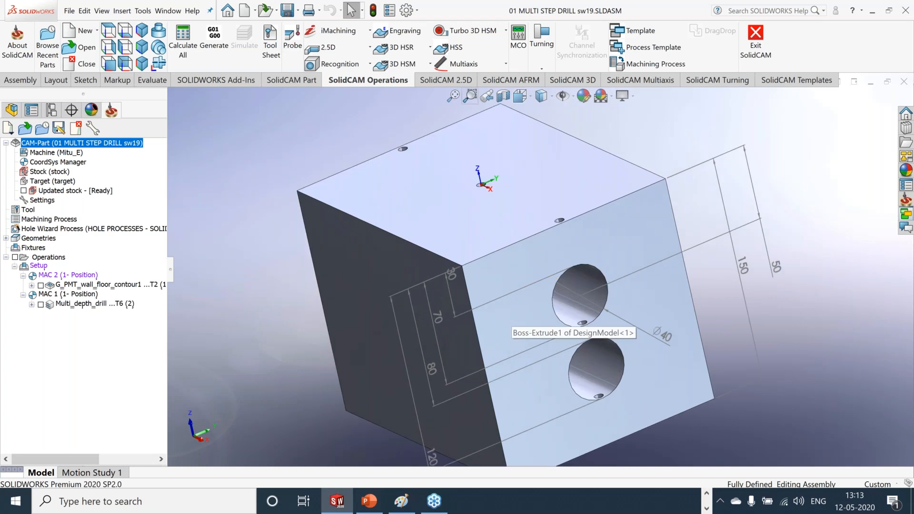
Create a planar section view of the block through the Top Plane, exposing the drilled holes and cross bores
left_click(504, 96)
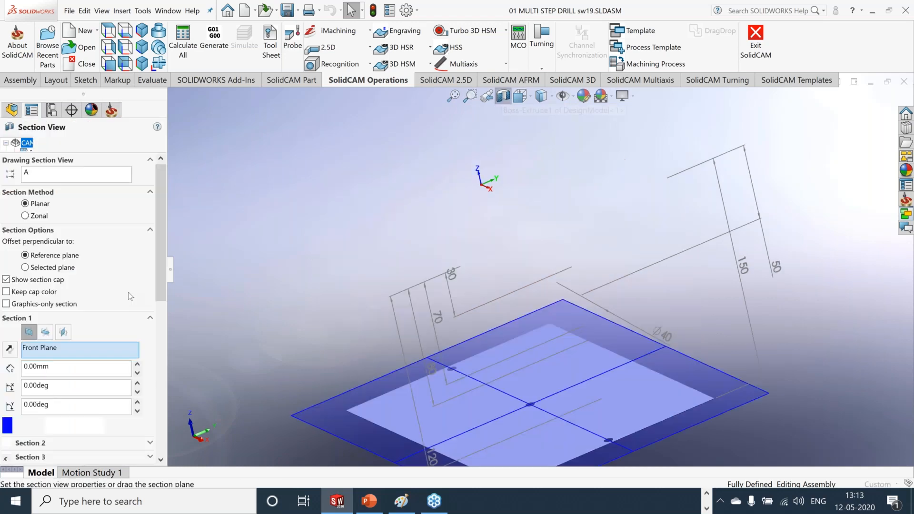
left_click(45, 332)
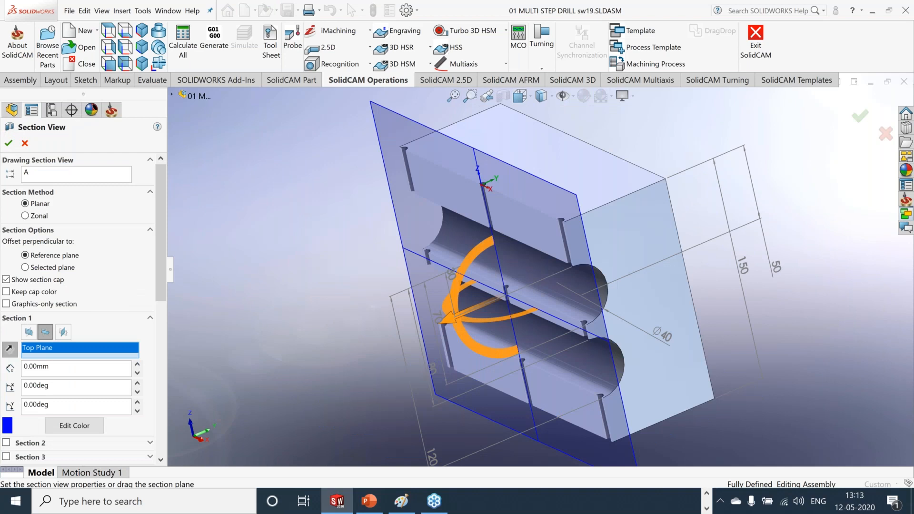
middle_click_drag(779, 342, 643, 309)
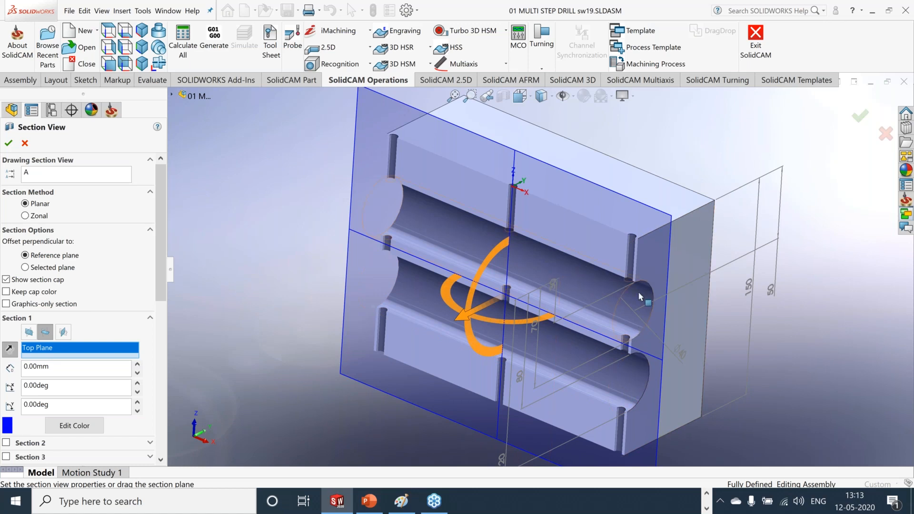
scroll(639, 292, "down", 4)
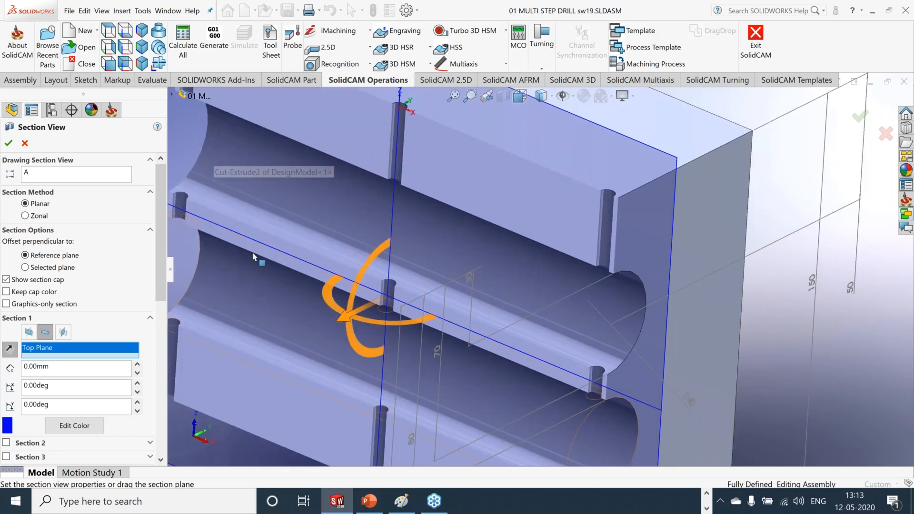
scroll(519, 316, "up", 4)
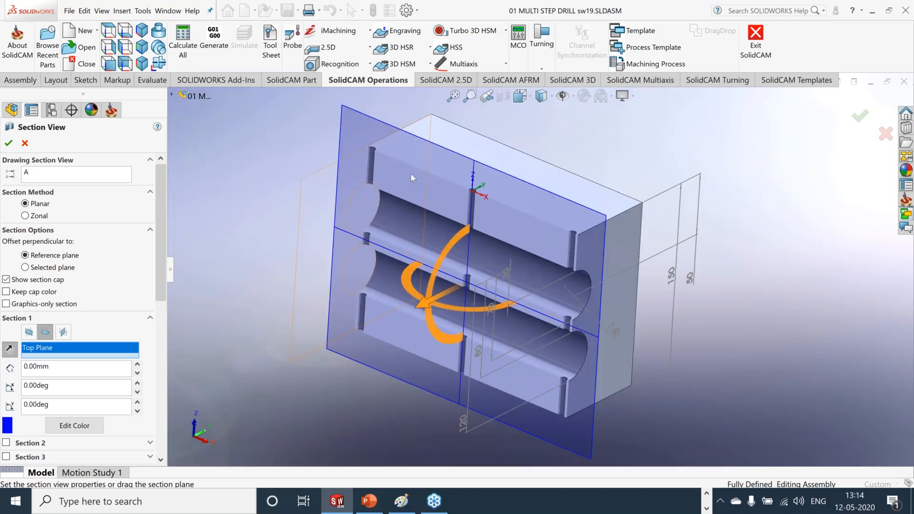
scroll(411, 174, "down", 3)
left_click(8, 143)
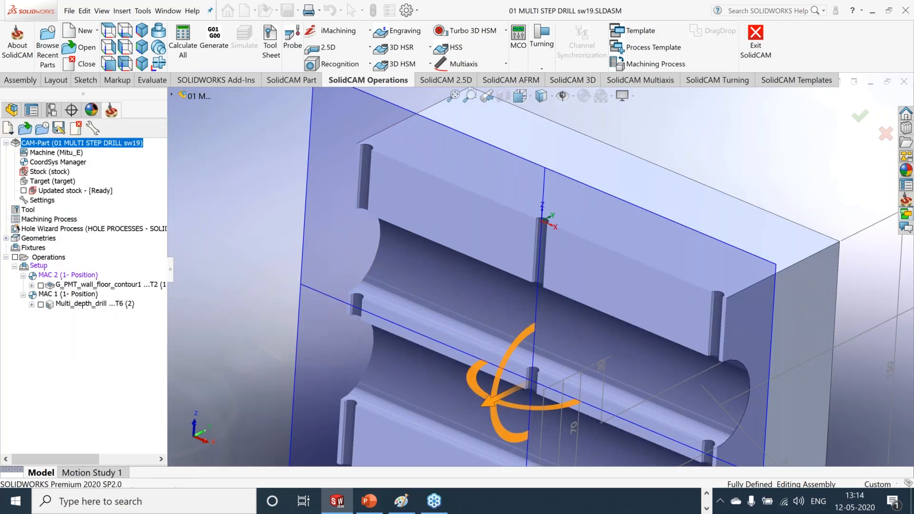
Examine the sectioned small holes where the two cross bores interrupt them
scroll(373, 153, "down", 4)
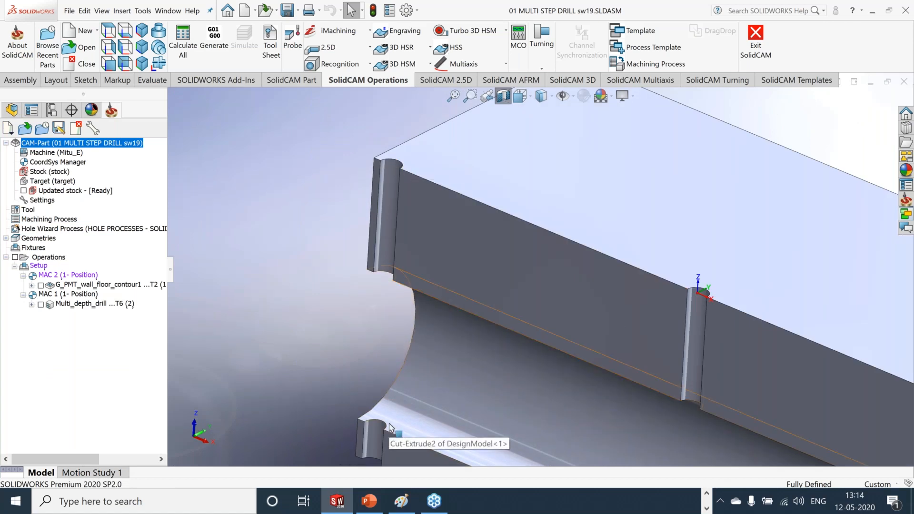
scroll(417, 373, "up", 3)
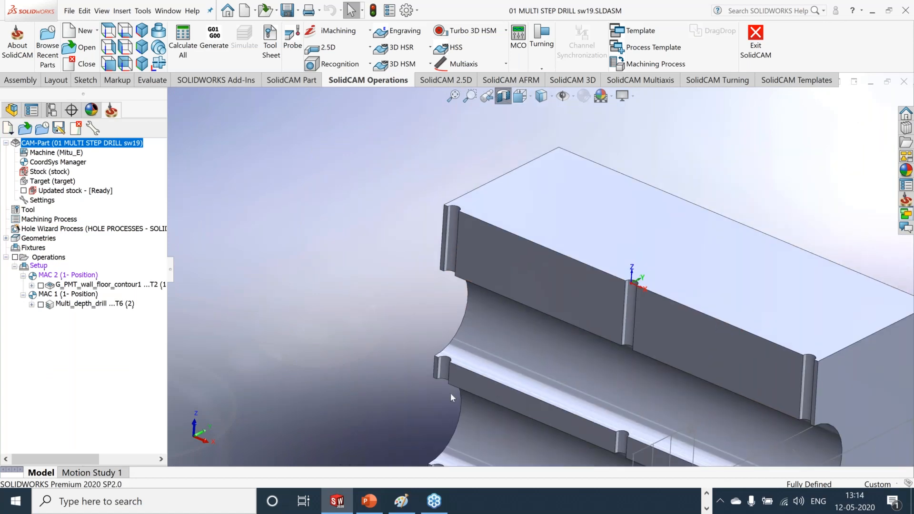
scroll(476, 422, "up", 1)
scroll(476, 422, "down", 5)
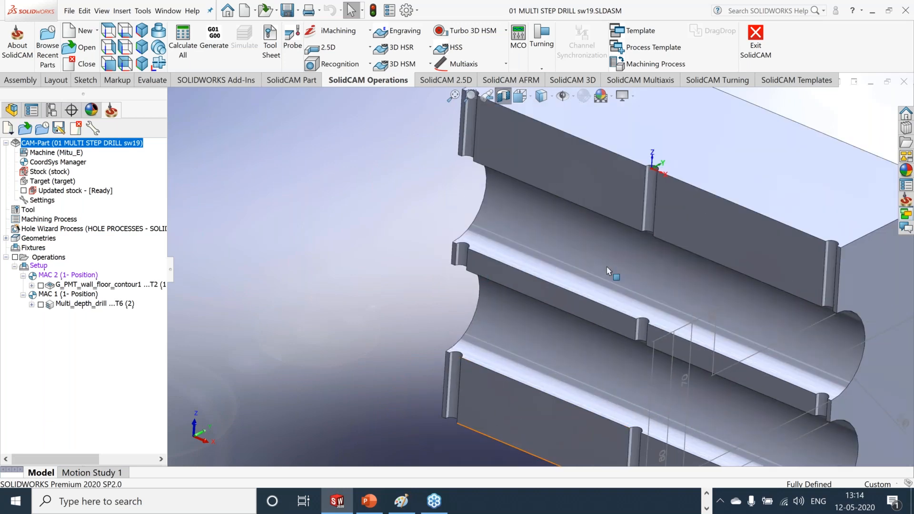
scroll(647, 292, "up", 4)
scroll(647, 292, "down", 4)
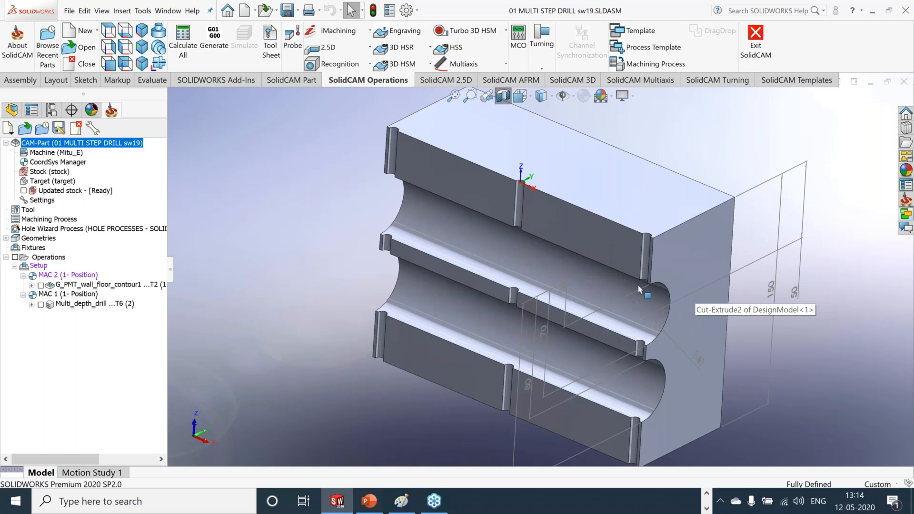
Open the Multi_depth_drill operation for editing and show its drill geometry on the block's top face
left_click(95, 305)
right_click(95, 306)
left_click(138, 115)
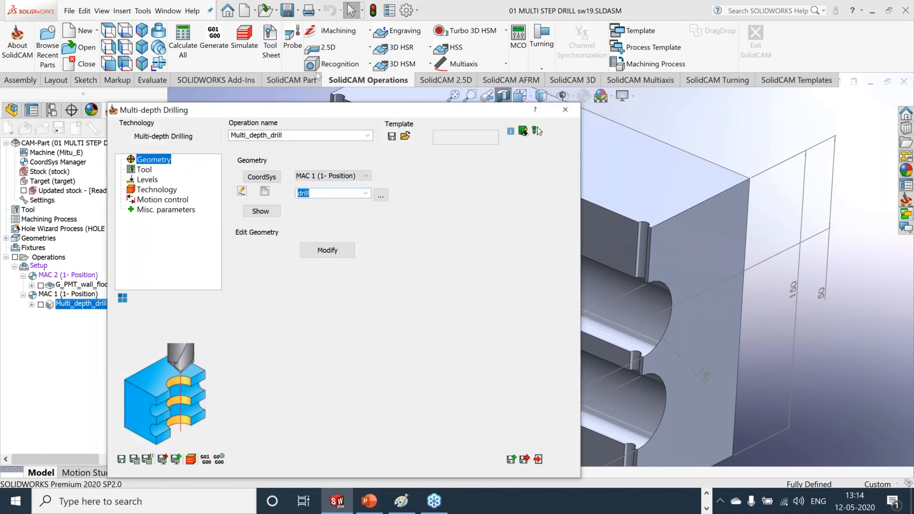
left_click_drag(313, 119, 310, 60)
left_click(267, 164)
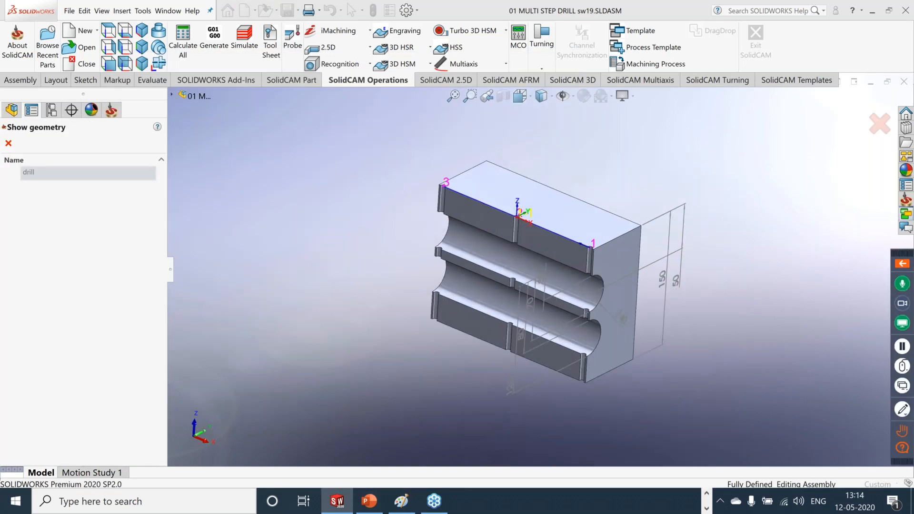
scroll(551, 215, "down", 3)
scroll(551, 215, "down", 1)
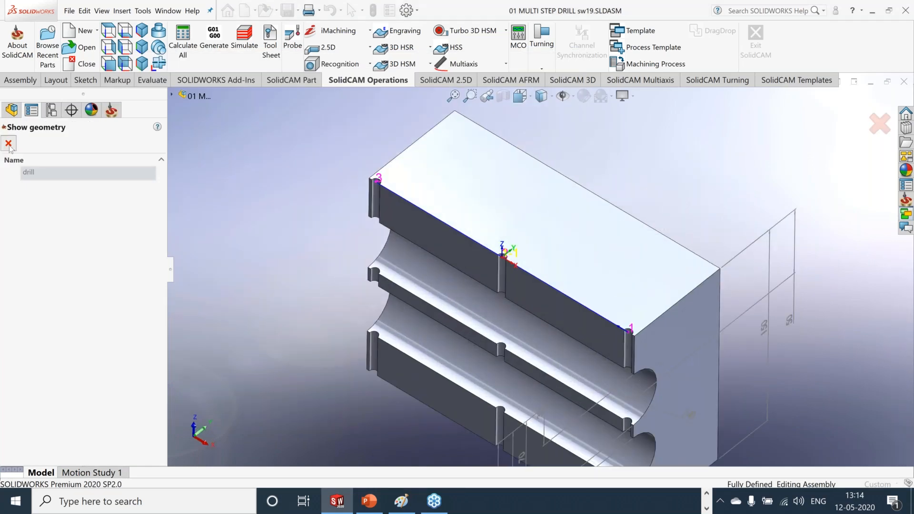
left_click(8, 143)
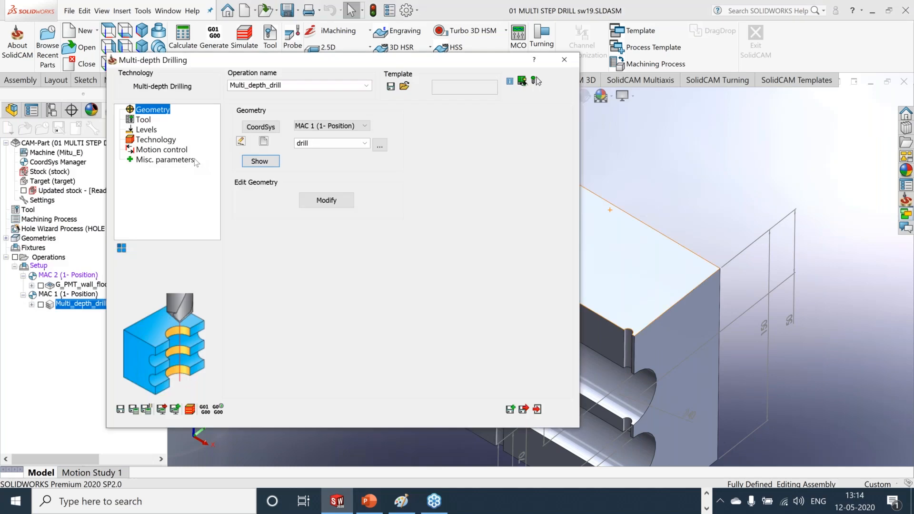
Review the operation's segment levels and measure the edge length of the uppermost hole segment above the first bore
left_click(147, 139)
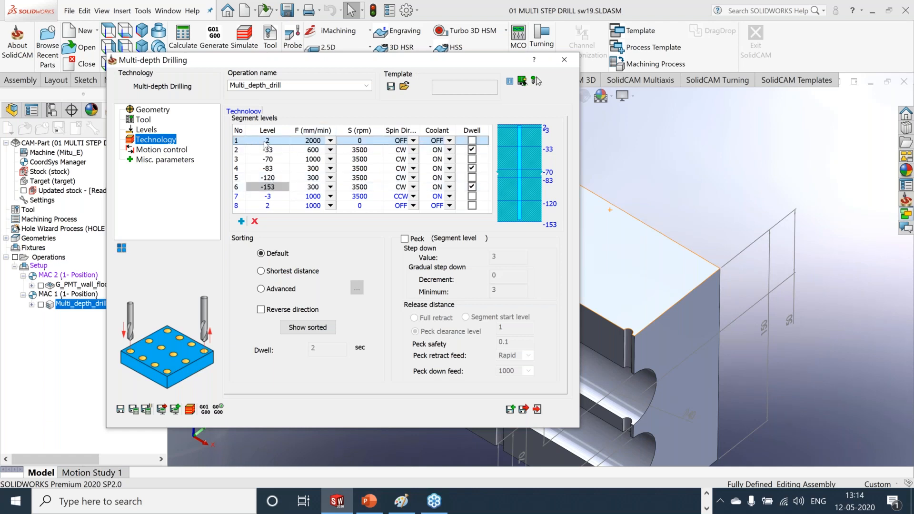
double_click(441, 64)
scroll(369, 167, "down", 4)
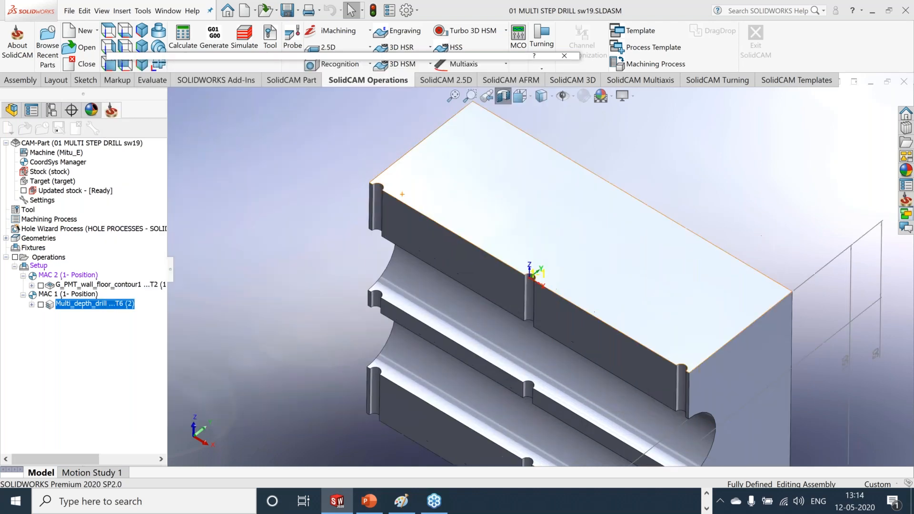
left_click(152, 80)
left_click(152, 35)
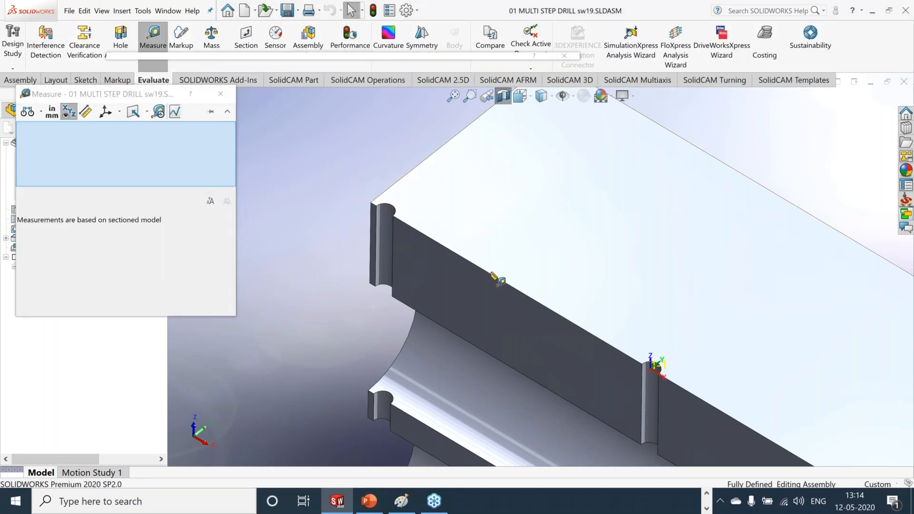
left_click(395, 242)
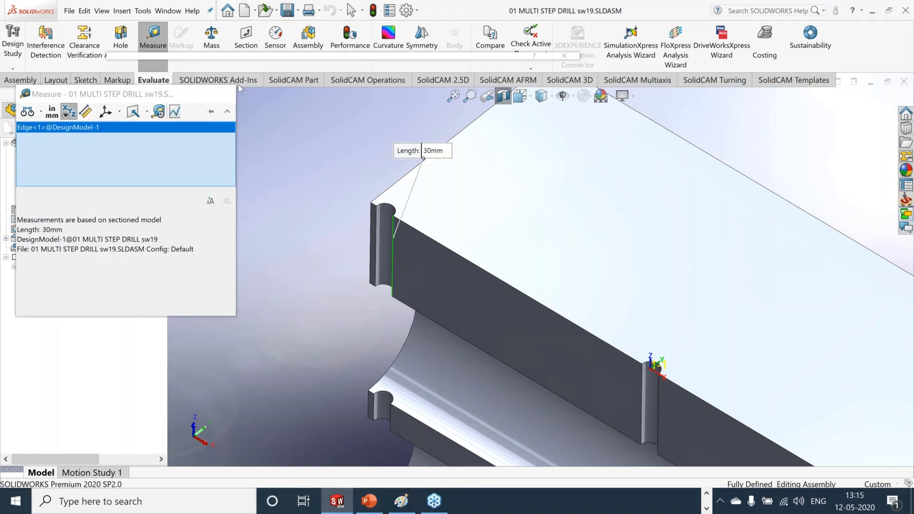
left_click(221, 93)
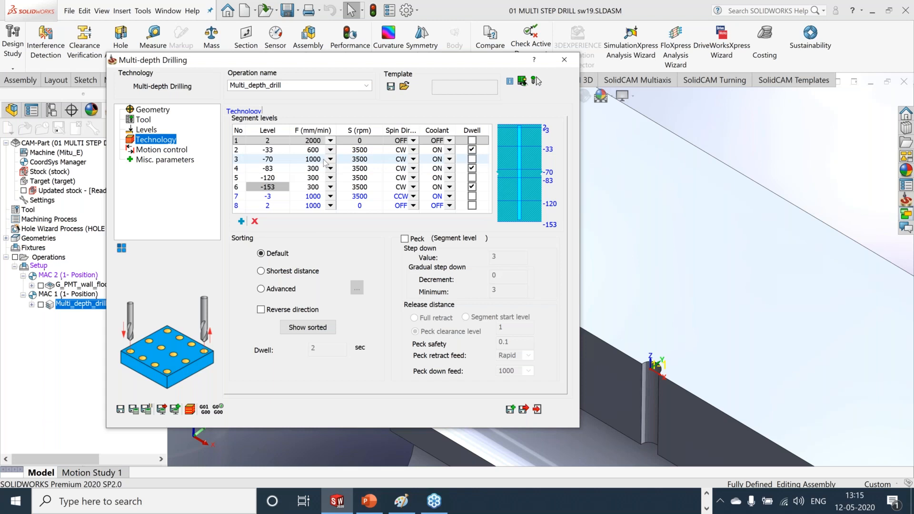
Check the peck settings of segment levels 2, 3 and 4 in the Multi-depth Drilling operation
left_click(271, 160)
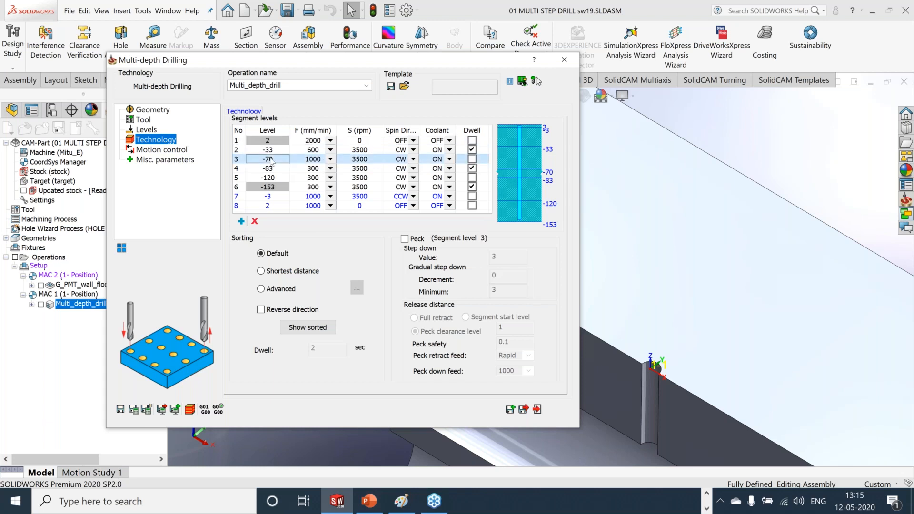
left_click(273, 151)
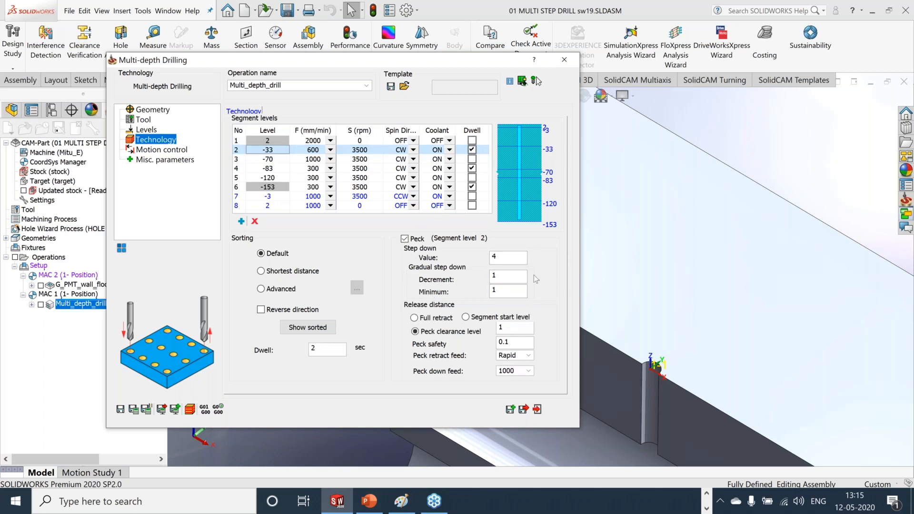
left_click(504, 275)
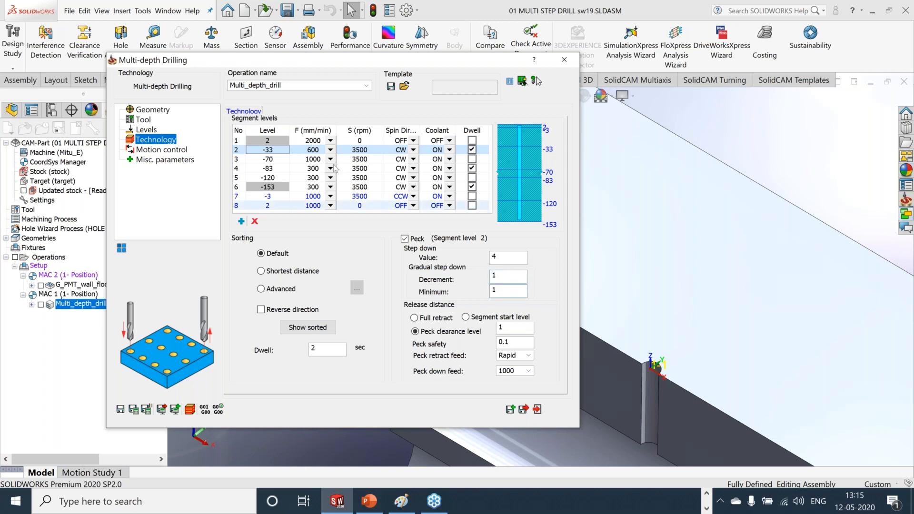
left_click(287, 160)
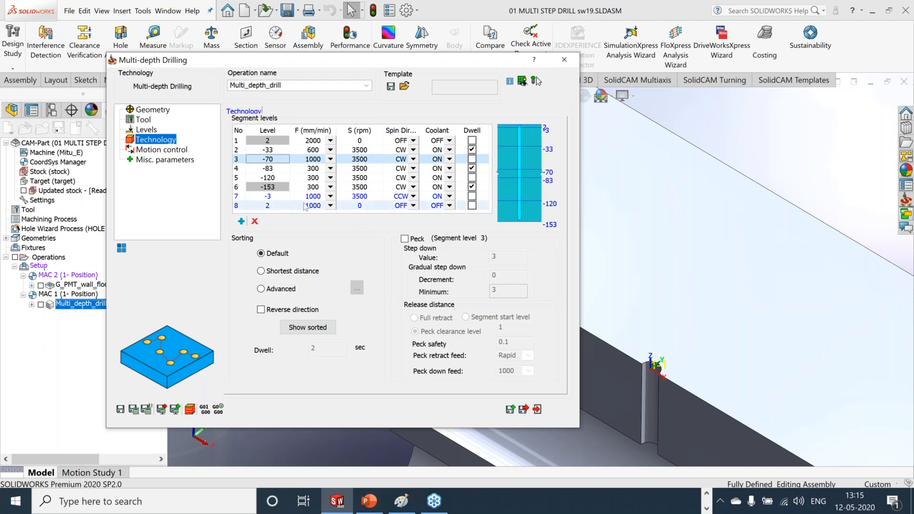
left_click(281, 168)
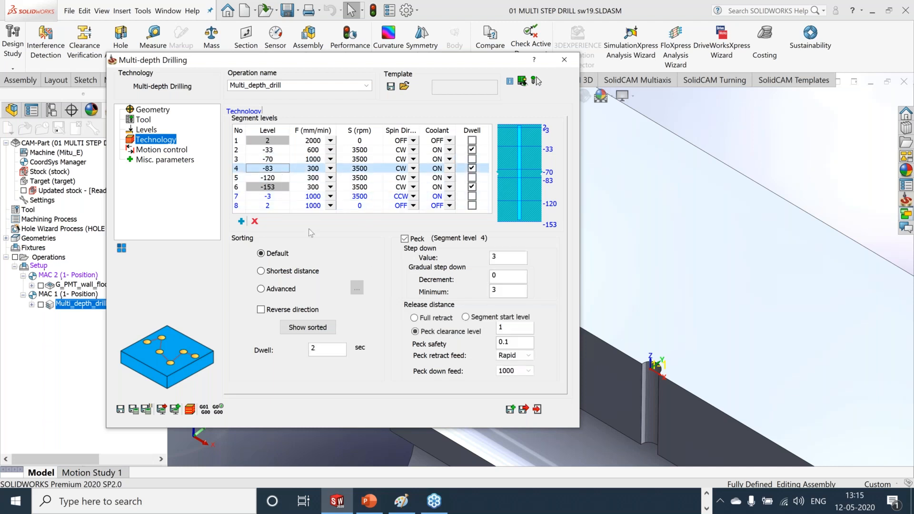
Examine the hole segment in the wall between the two bores, and close the Multi-depth Drilling operation
double_click(435, 62)
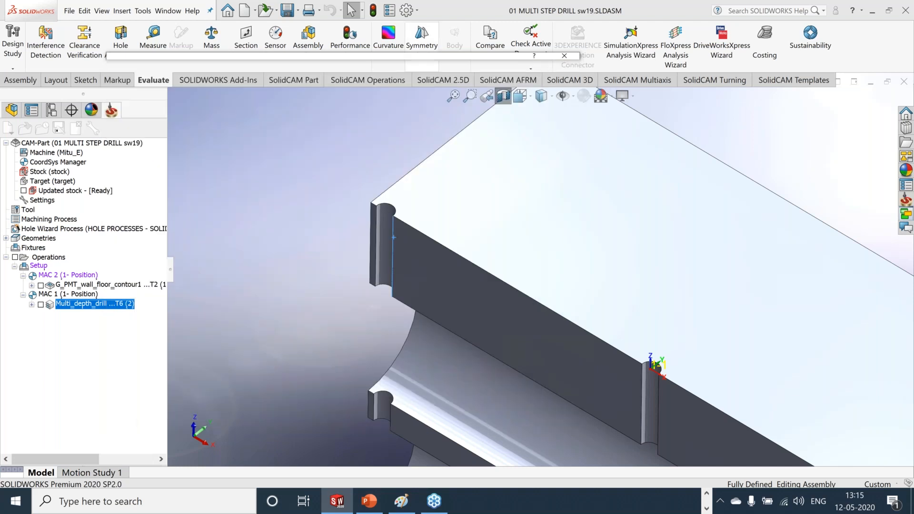
scroll(409, 421, "down", 3)
scroll(550, 369, "up", 5)
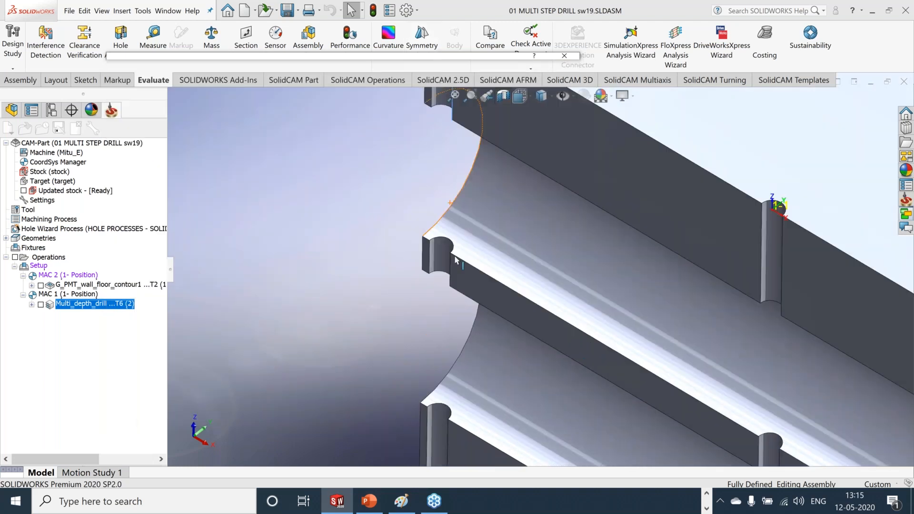
double_click(360, 58)
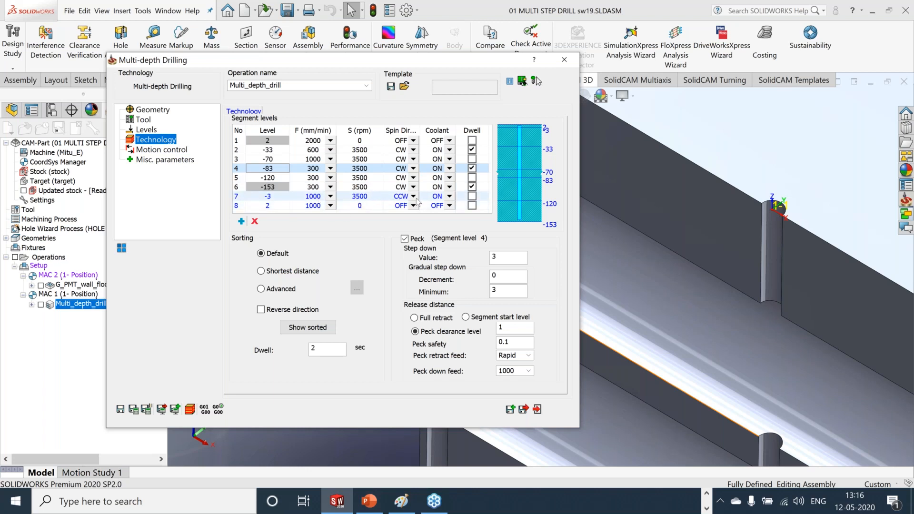
left_click(566, 60)
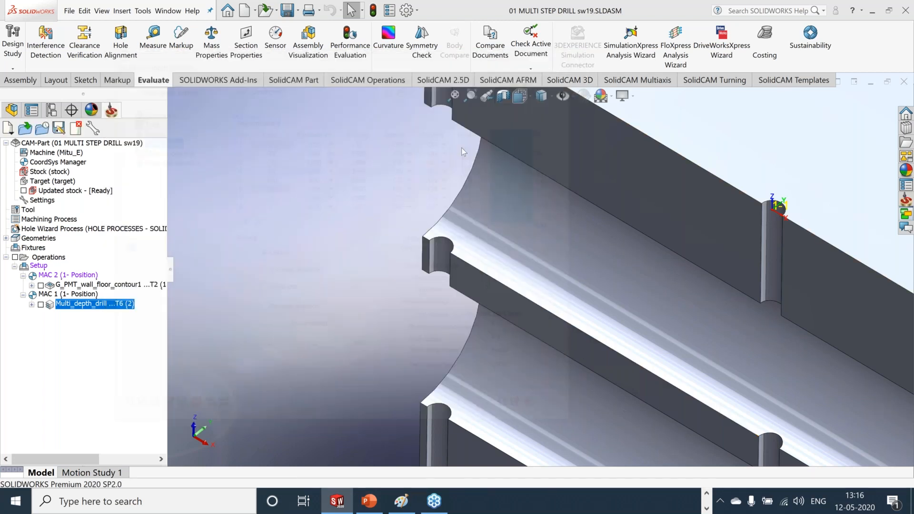
Simulate the Multi_depth_drill operation in Host CAD mode at a low simulation speed and watch the drill cross the bores
right_click(97, 304)
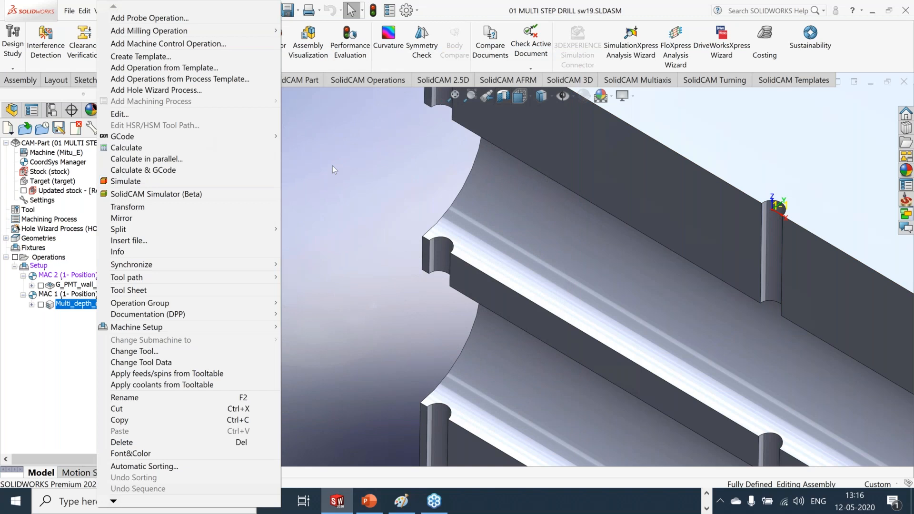
left_click(200, 182)
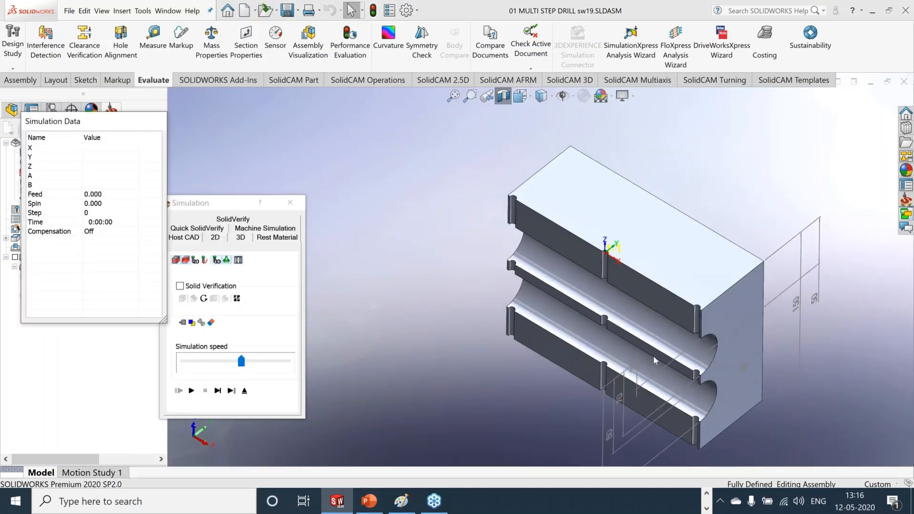
left_click_drag(241, 361, 193, 363)
left_click(191, 390)
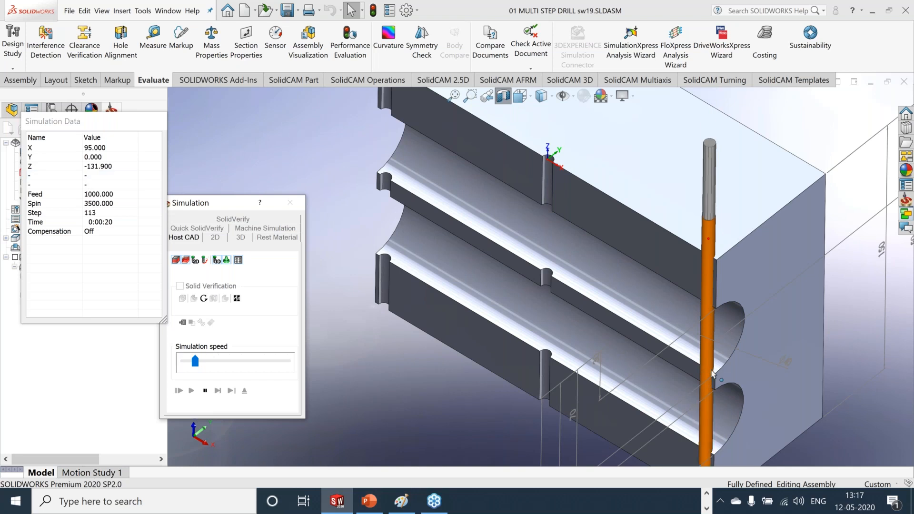
scroll(713, 374, "up", 3)
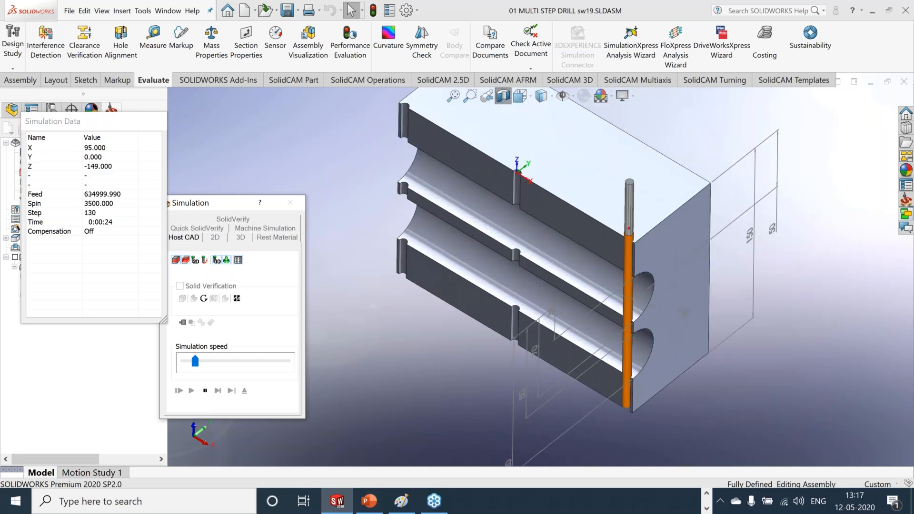
Switch the simulation to SolidVerify and apply a region of interest with Y from 0 to 75 to section the stock
left_click(241, 228)
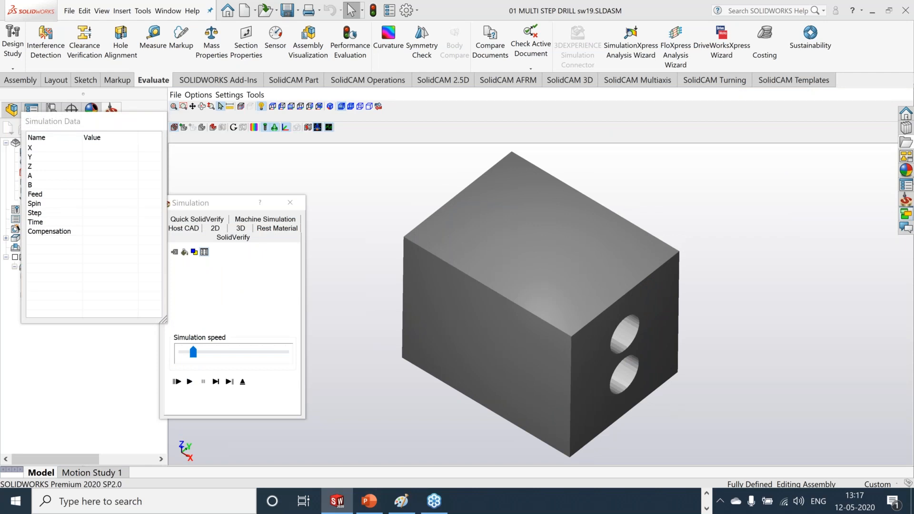
left_click(226, 96)
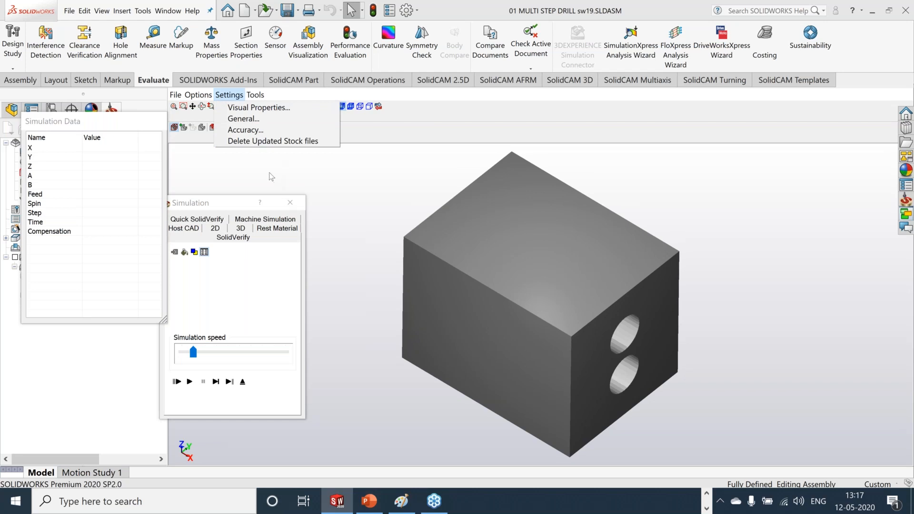
mouse_move(200, 94)
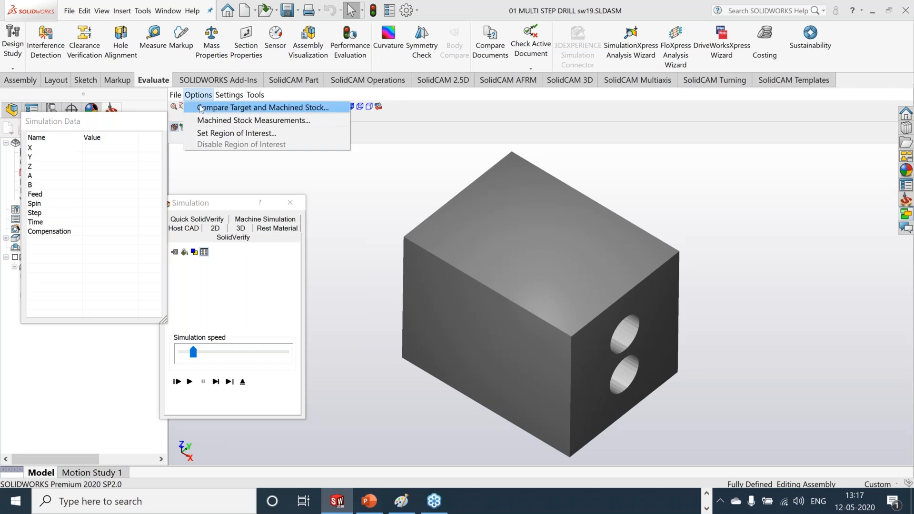
left_click(217, 133)
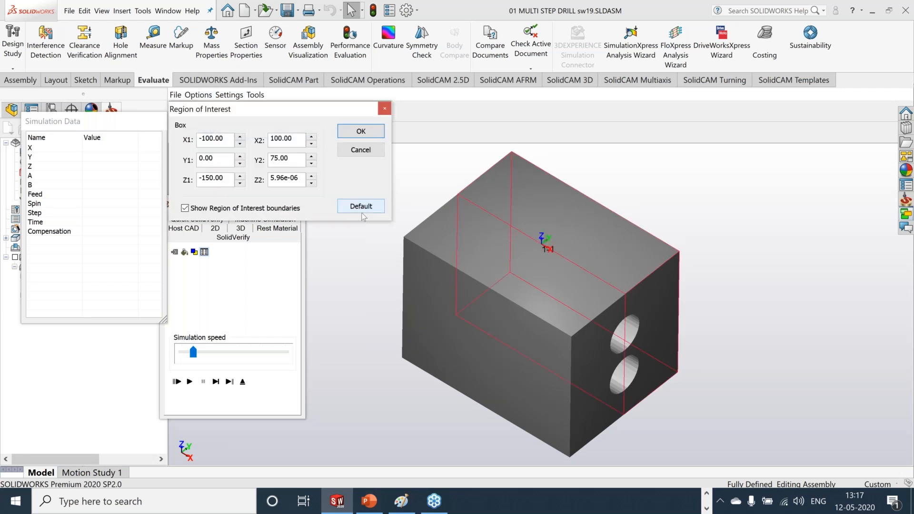
left_click(360, 132)
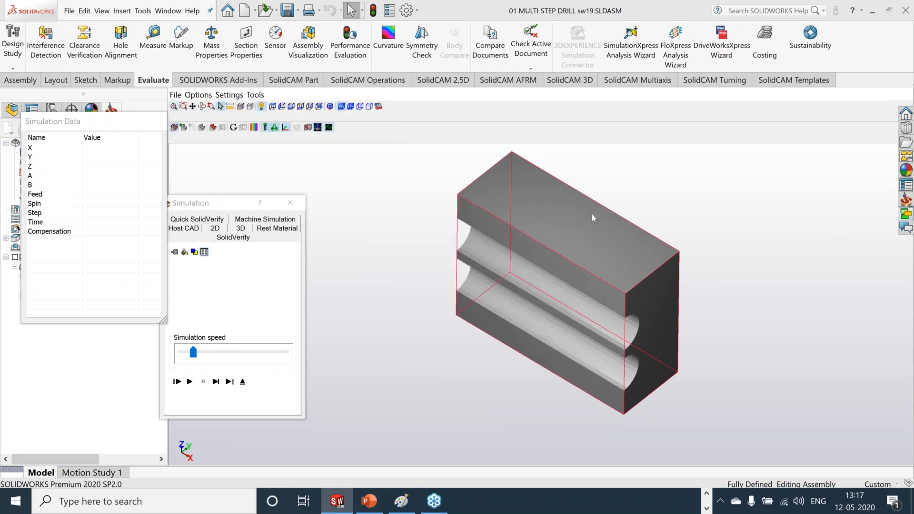
Run the SolidVerify simulation at the lowest speed and watch the first hole being drilled through both bores
scroll(592, 213, "up", 2)
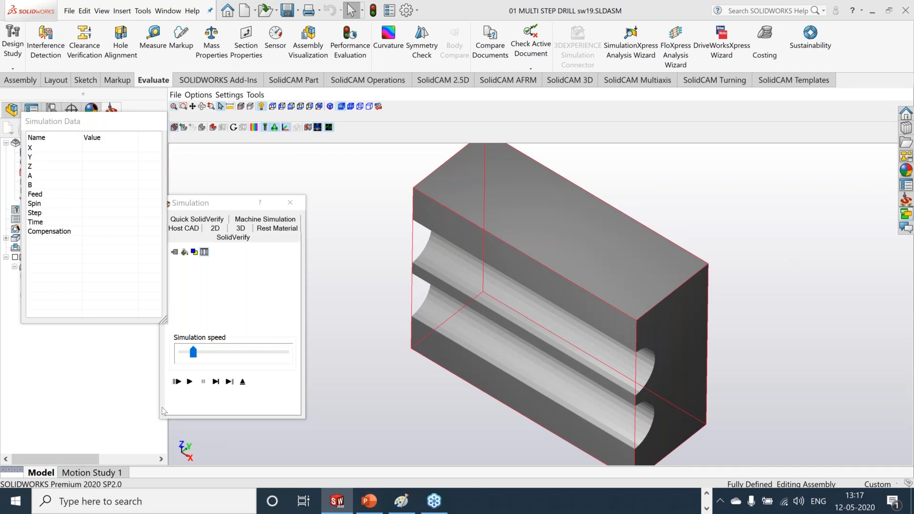
left_click(189, 382)
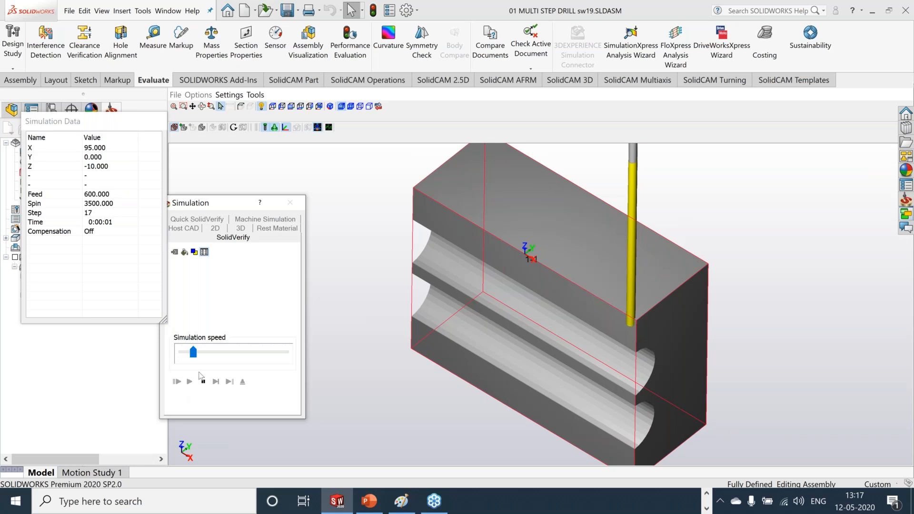
left_click(184, 352)
scroll(687, 338, "up", 3)
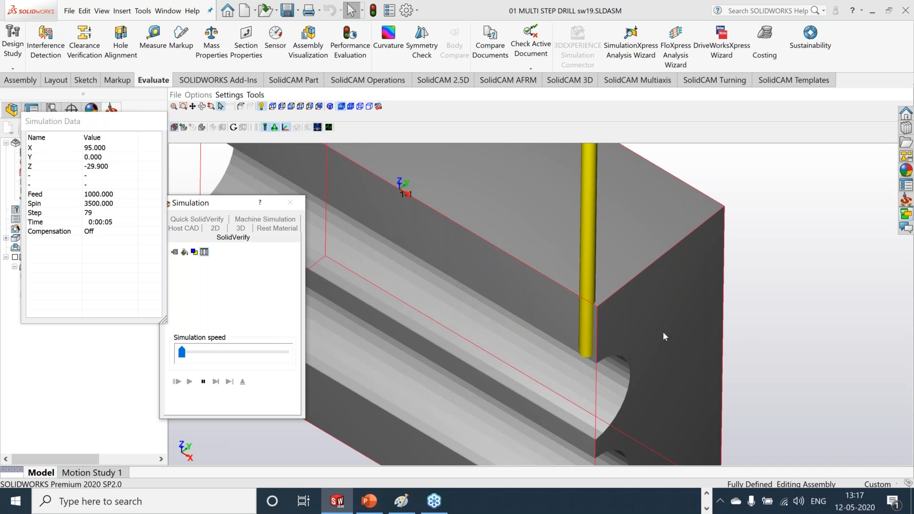
scroll(663, 332, "down", 3)
scroll(662, 400, "up", 3)
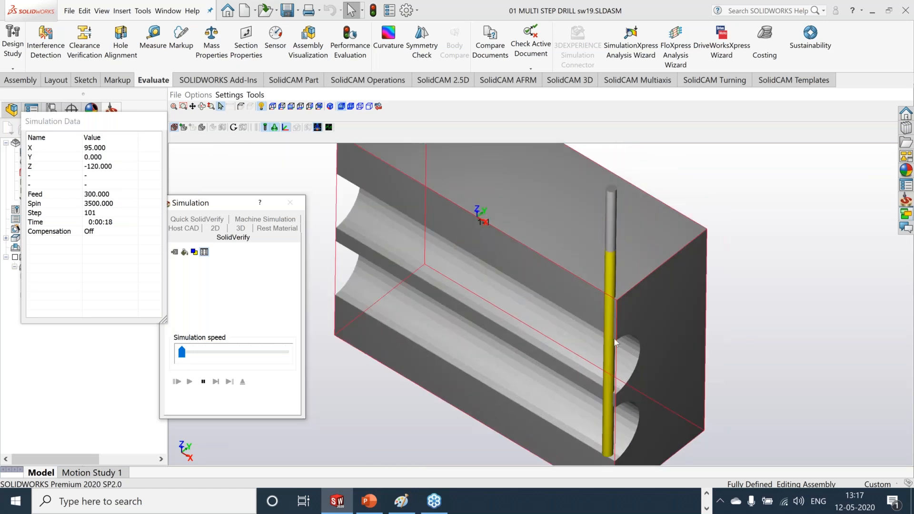
scroll(631, 409, "down", 3)
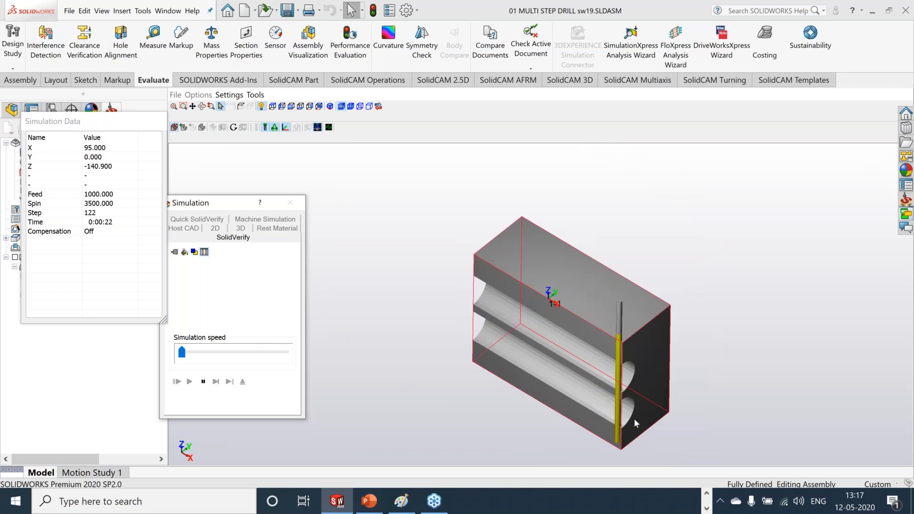
scroll(628, 405, "up", 5)
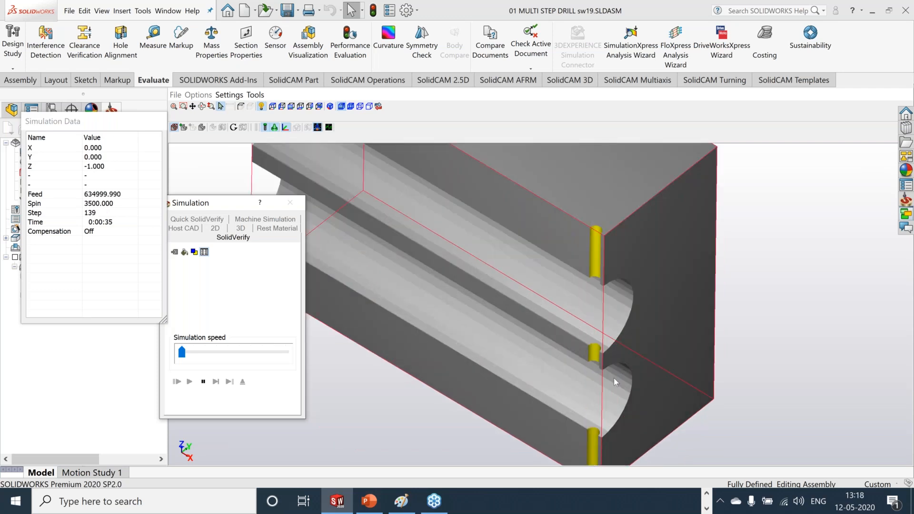
Watch the middle and far holes being drilled across the bores, and exit the simulation
scroll(614, 378, "down", 3)
scroll(550, 281, "up", 2)
scroll(550, 281, "up", 2)
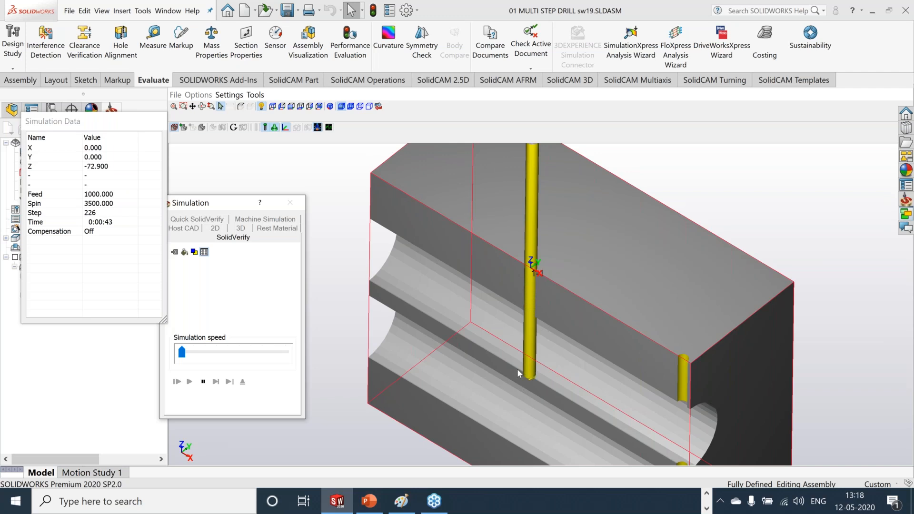
scroll(541, 419, "down", 2)
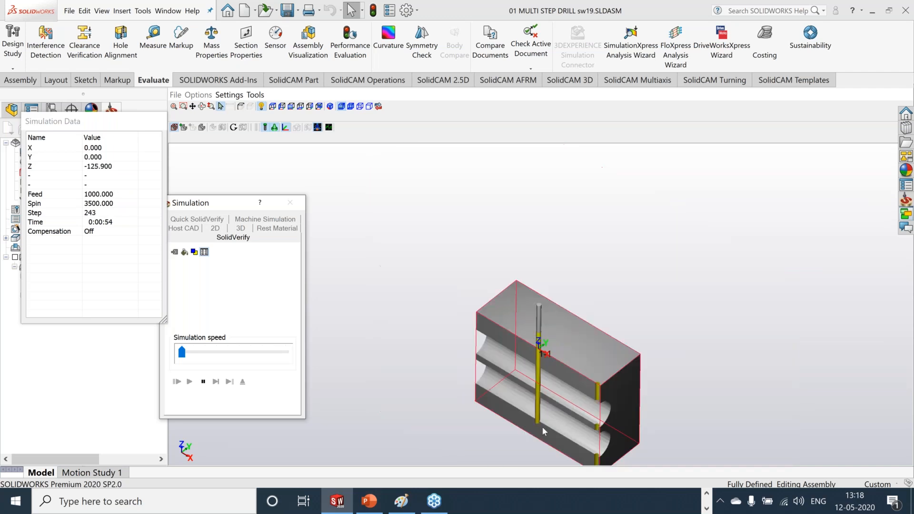
scroll(547, 431, "up", 3)
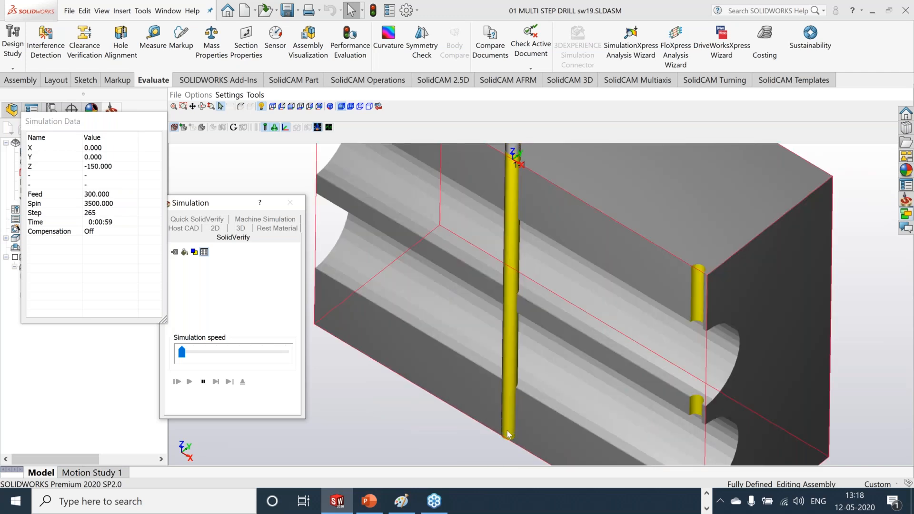
scroll(607, 324, "down", 5)
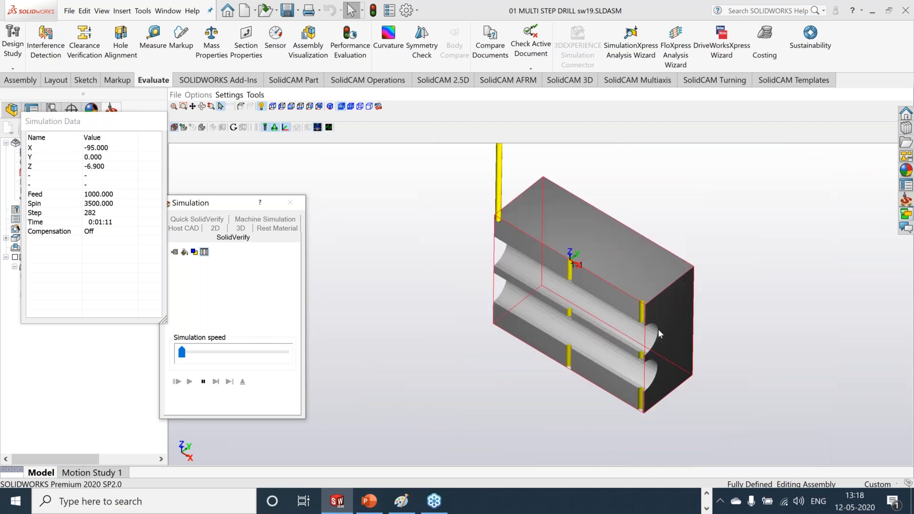
scroll(650, 324, "up", 3)
scroll(698, 257, "down", 4)
scroll(698, 260, "up", 3)
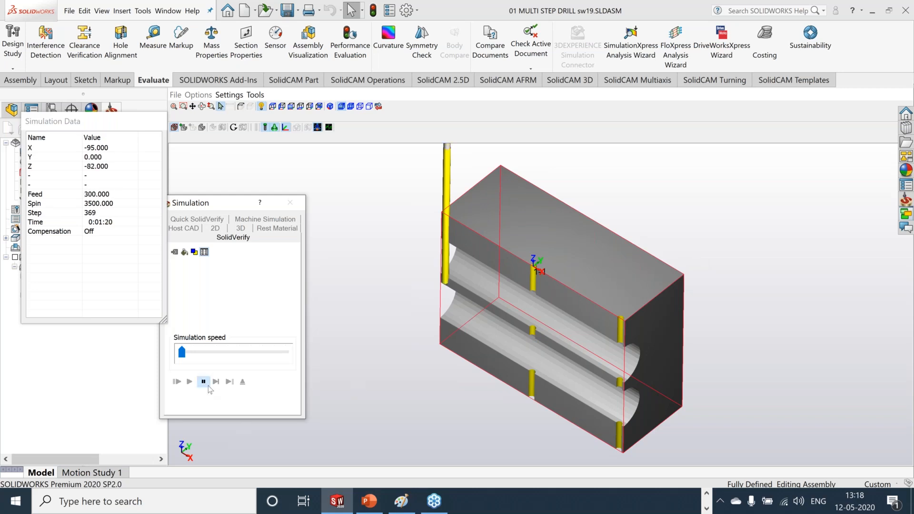
left_click(243, 382)
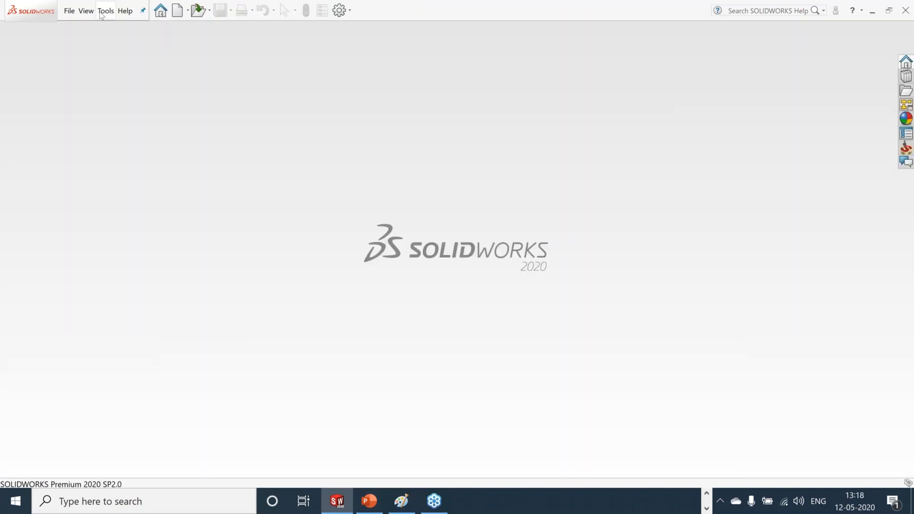
Open the SolidCAM part 03 Face Mill Boundary by Updated Stock.prz
left_click(102, 12)
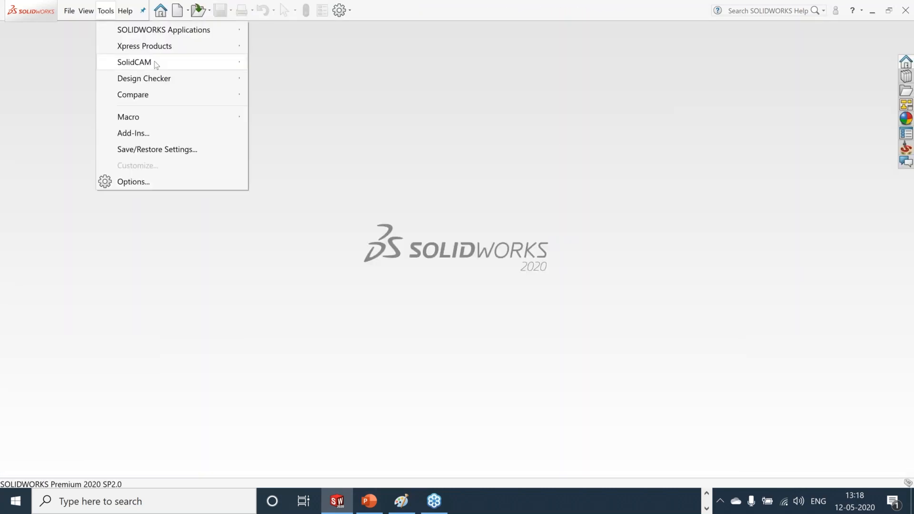
mouse_move(157, 62)
left_click(381, 79)
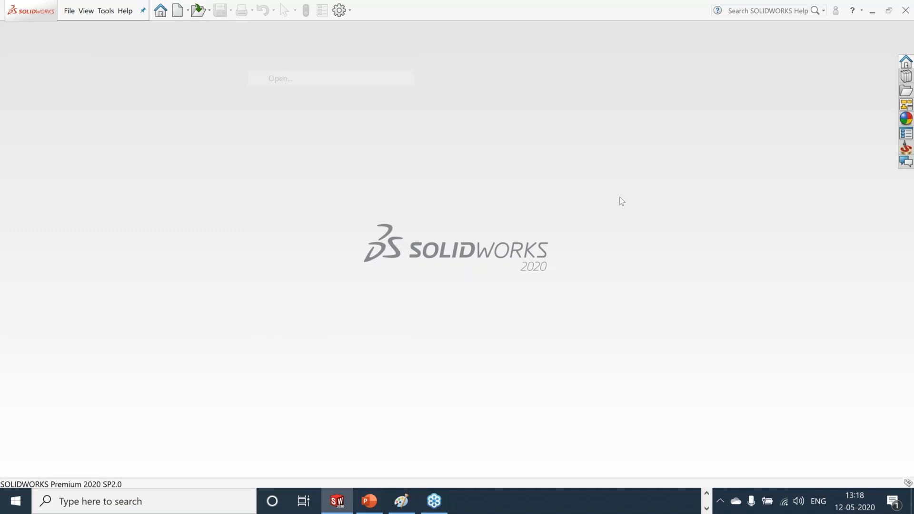
scroll(404, 283, "down", 1)
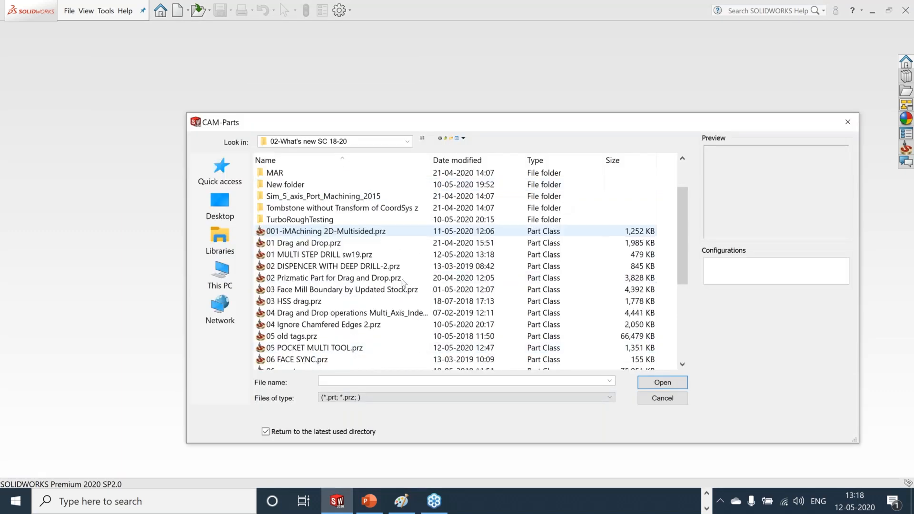
left_click(403, 289)
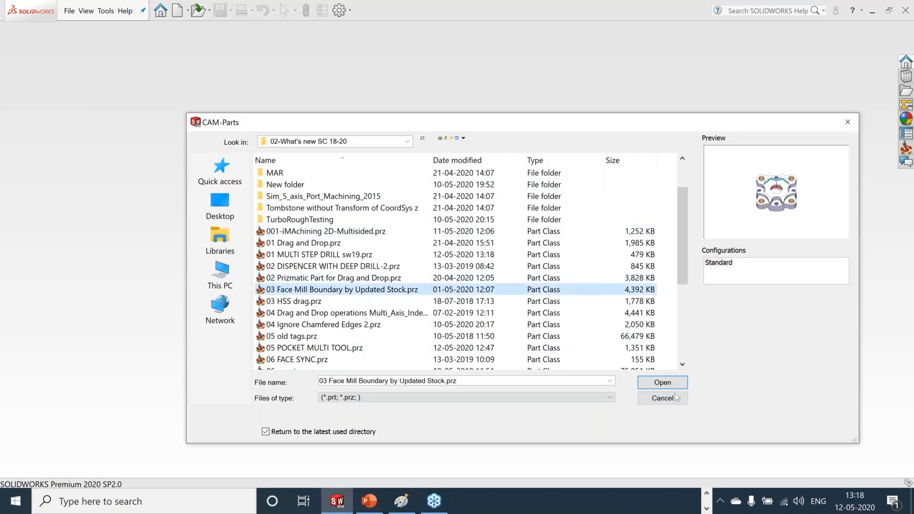
left_click(662, 381)
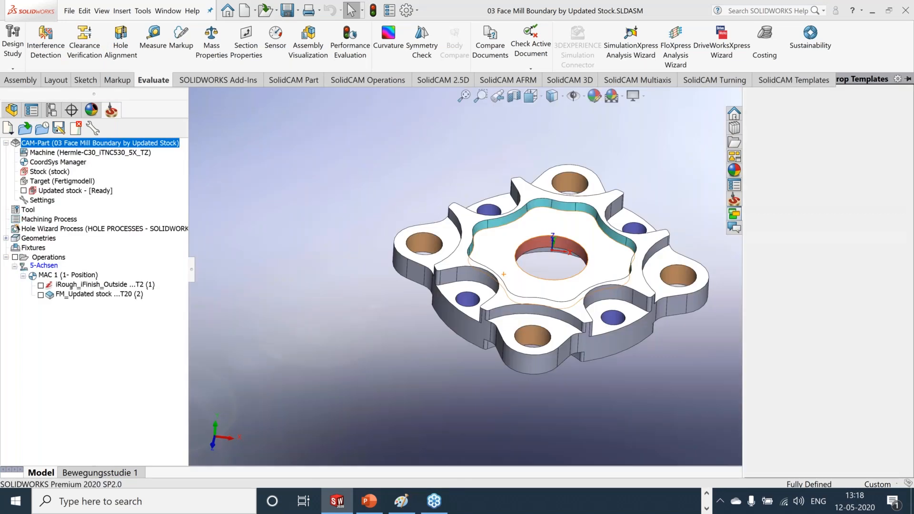
Suppress the iRough_iFinish_Outside operation and display the part's stock in 3D
left_click(464, 100)
right_click(81, 285)
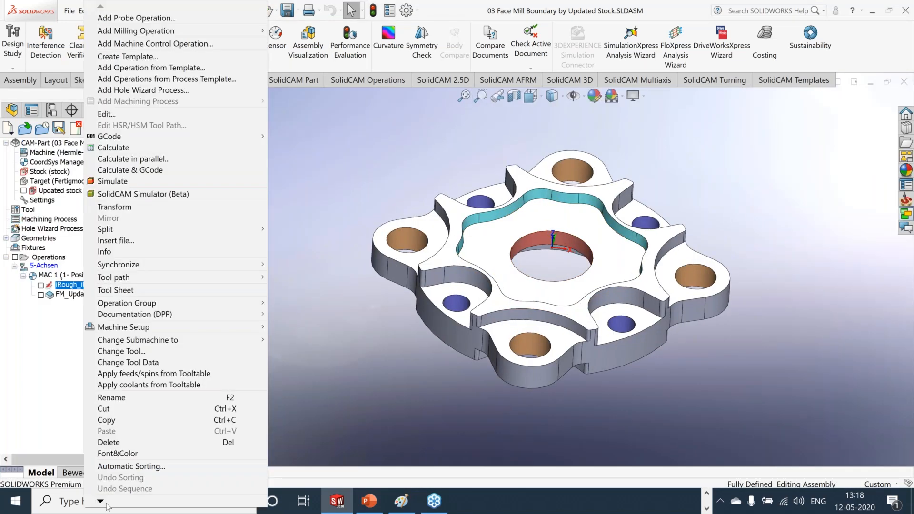
left_click(123, 468)
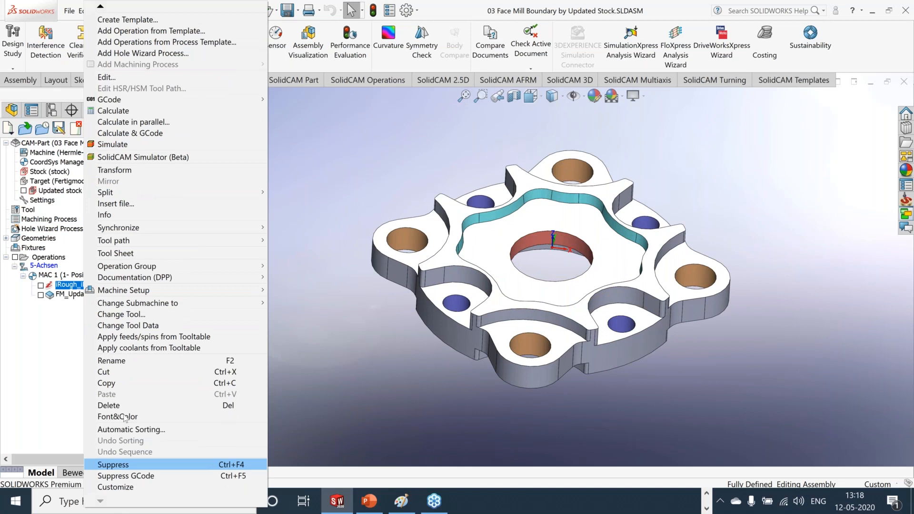
right_click(69, 173)
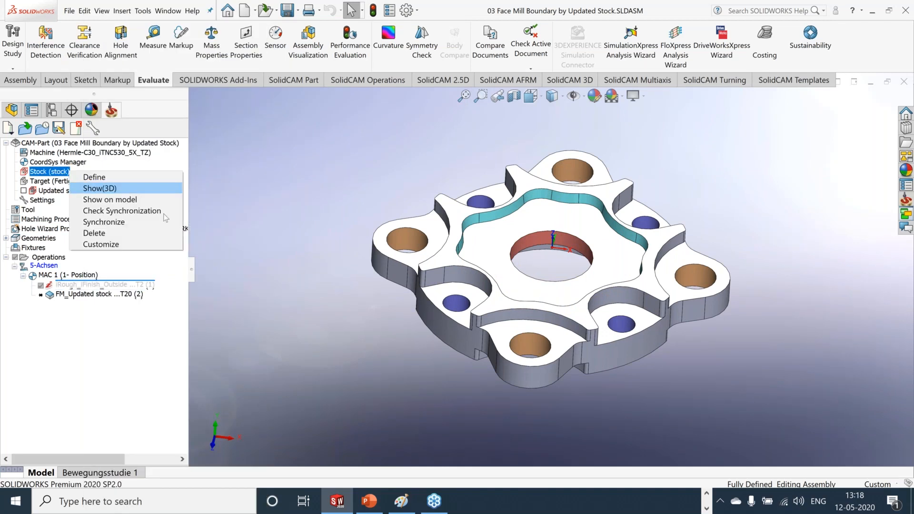
left_click(100, 188)
left_click(603, 155)
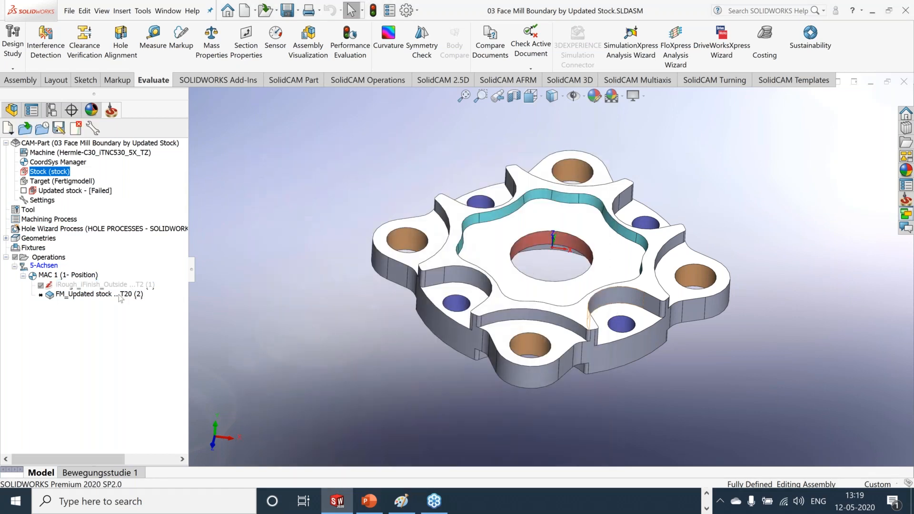
Check the stock-based boundary of the FM_Updated stock face milling operation, save and calculate it, and inspect its tool path
left_click(120, 294)
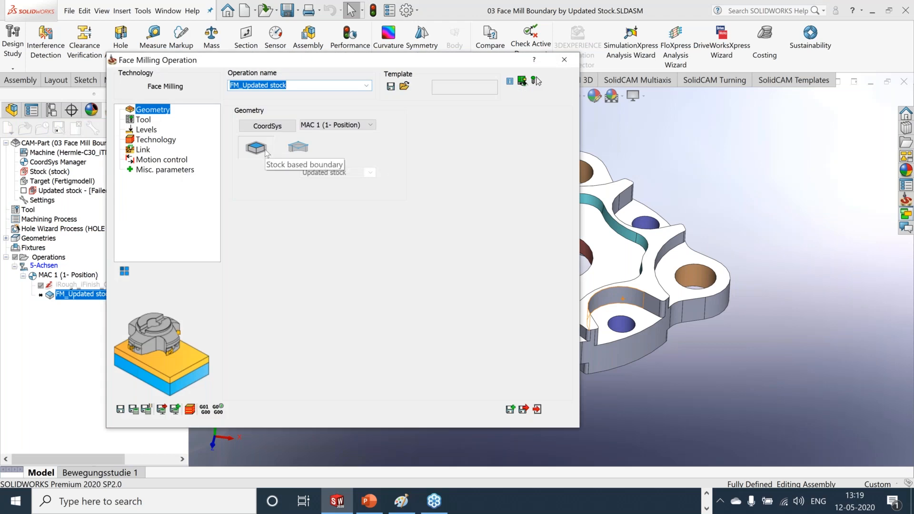
left_click(134, 411)
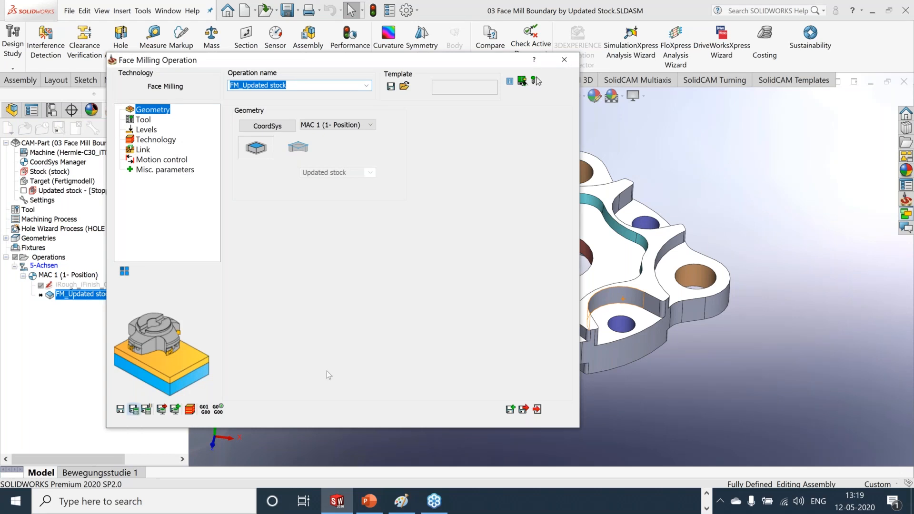
left_click(540, 412)
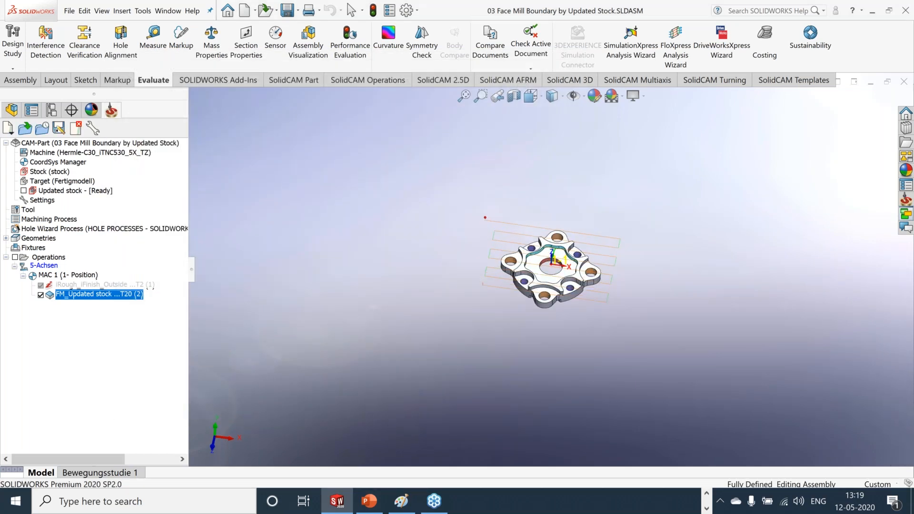
scroll(554, 249, "down", 7)
scroll(468, 249, "up", 1)
Hide the FM_Updated stock tool path and unsuppress the iRough_iFinish_Outside operation
left_click(40, 296)
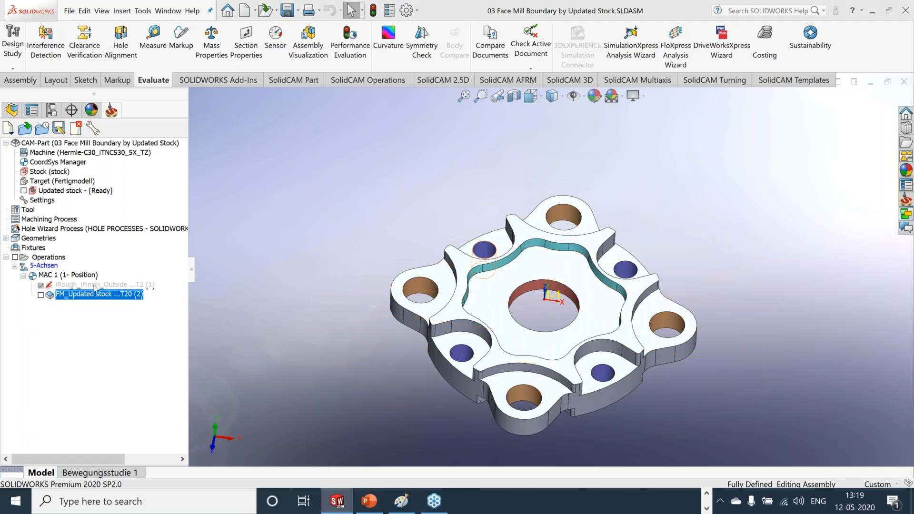
right_click(95, 286)
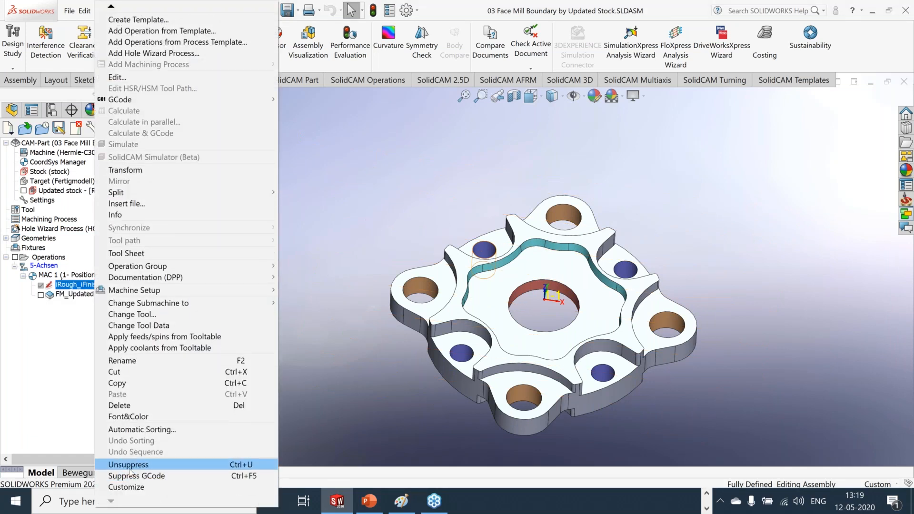
left_click(129, 465)
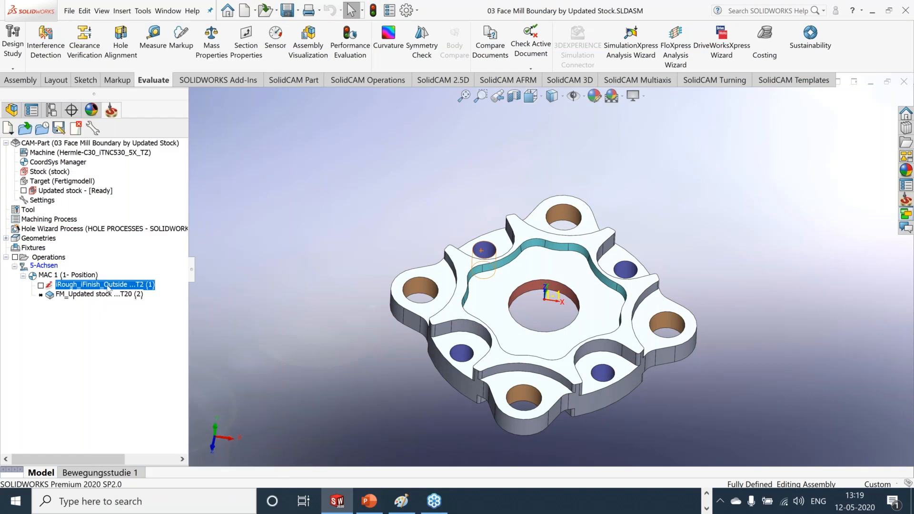
Simulate the iRough_iFinish_Outside operation in SolidVerify at the maximum simulation speed
right_click(108, 285)
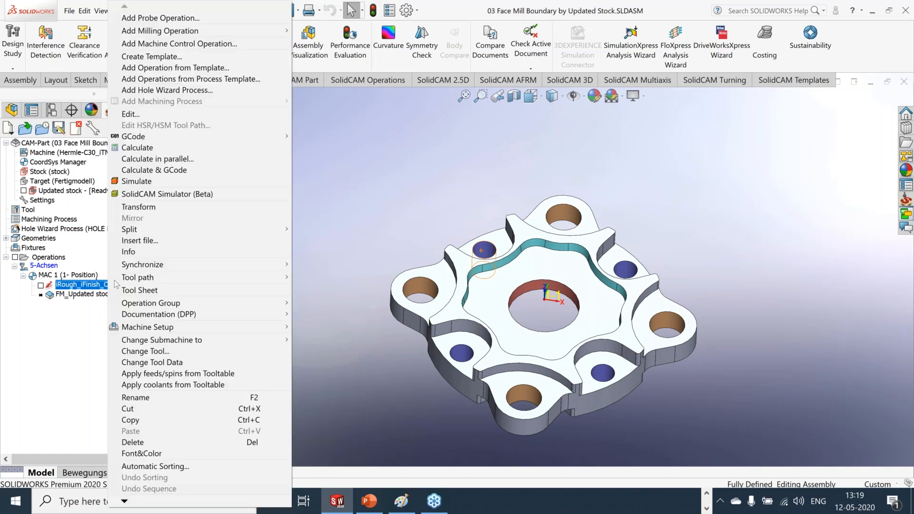
left_click(143, 181)
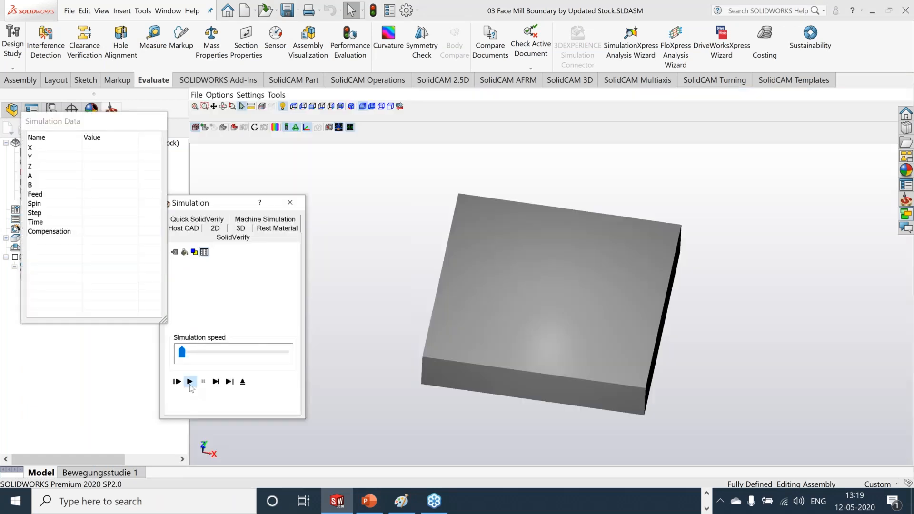
left_click(191, 383)
left_click(222, 353)
left_click(233, 355)
left_click(224, 361)
left_click_drag(217, 353, 296, 351)
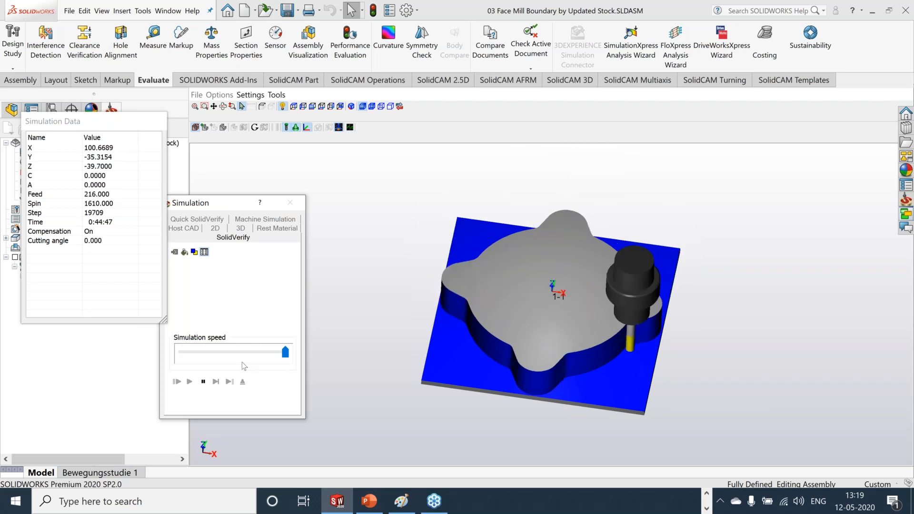
Exit the roughing simulation, then save and calculate the FM_Updated stock face milling operation and close it
left_click(244, 386)
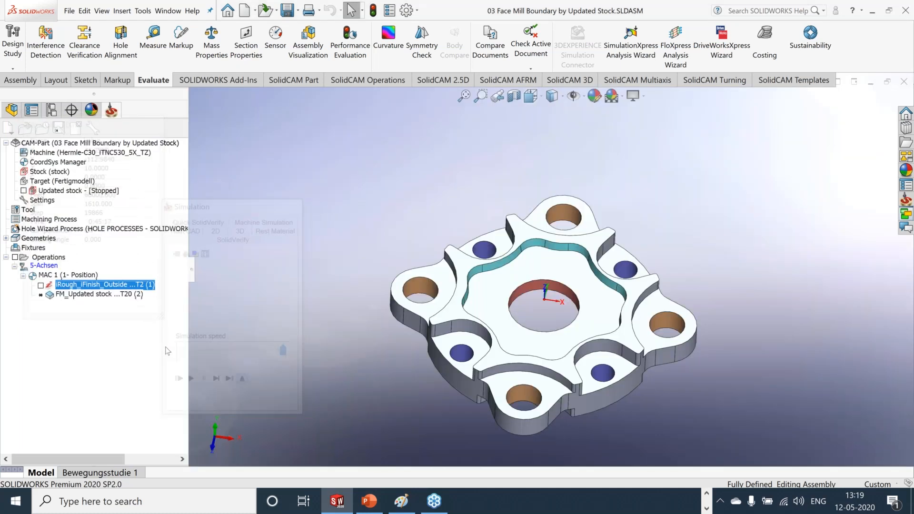
double_click(92, 295)
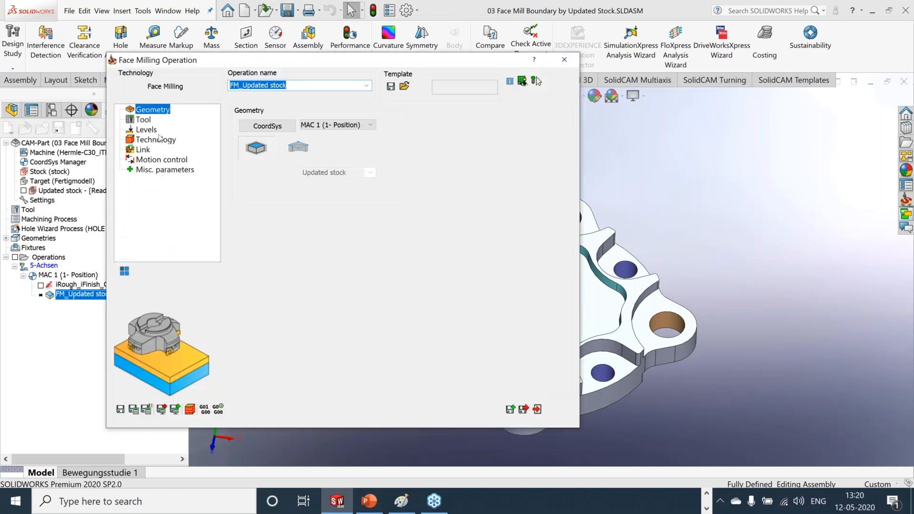
left_click(133, 409)
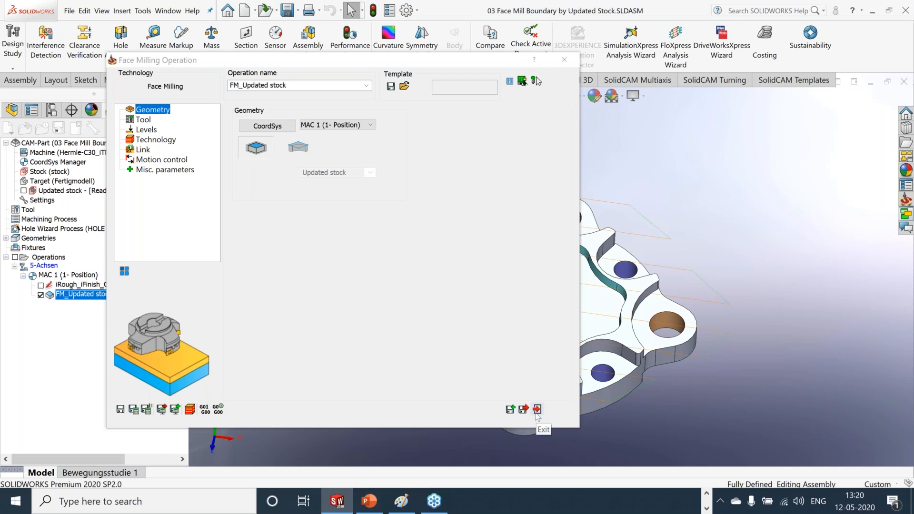
left_click(537, 410)
Simulate the FM_Updated stock operation in SolidVerify at a reduced simulation speed and exit the simulation
right_click(100, 295)
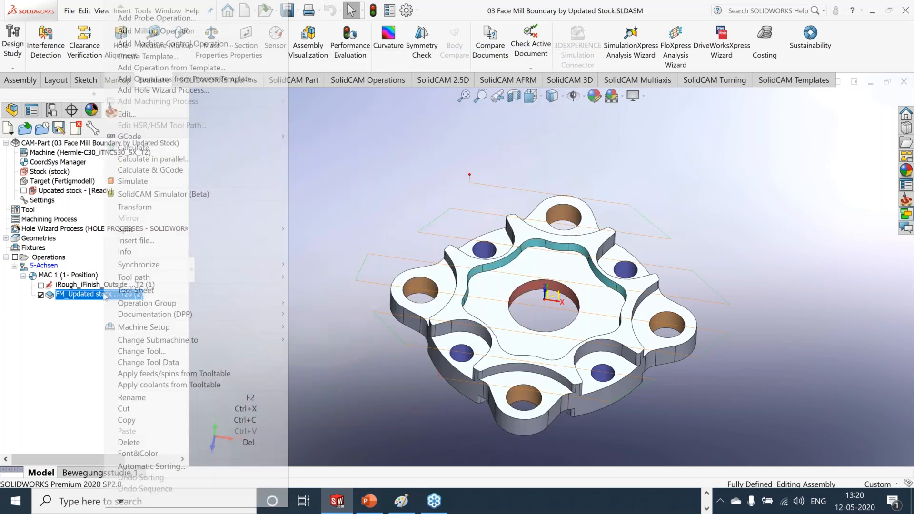
left_click(177, 183)
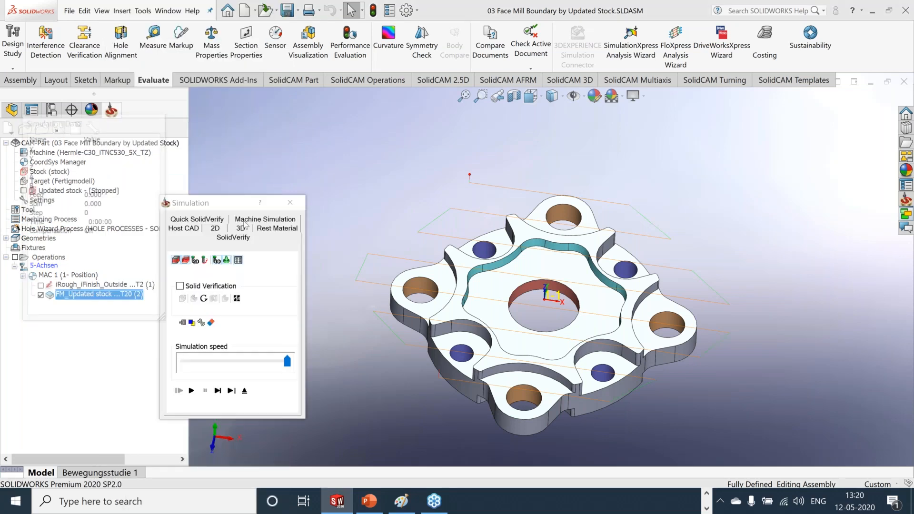
left_click(245, 226)
left_click_drag(252, 353, 205, 352)
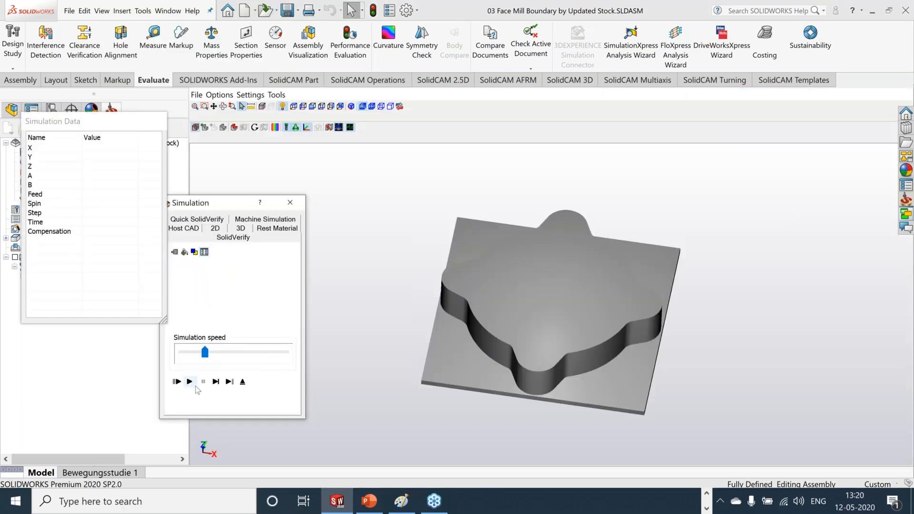
left_click(189, 381)
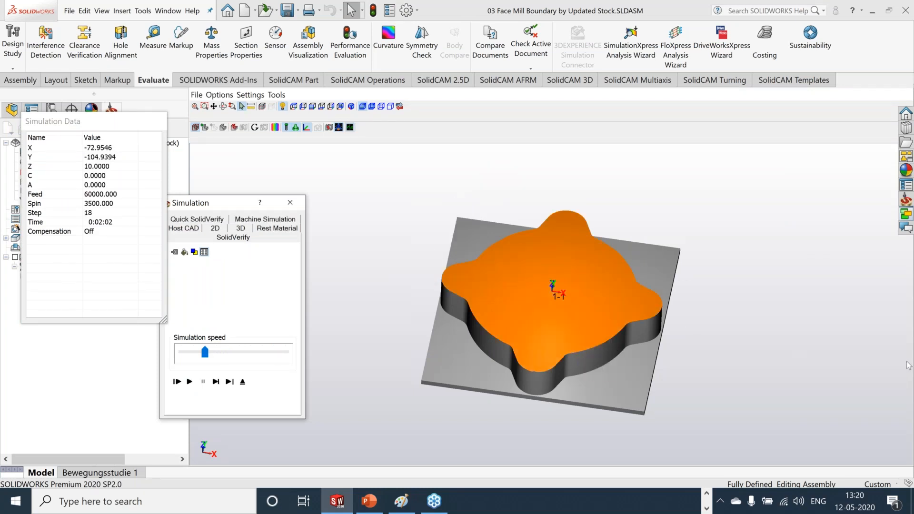
left_click(246, 386)
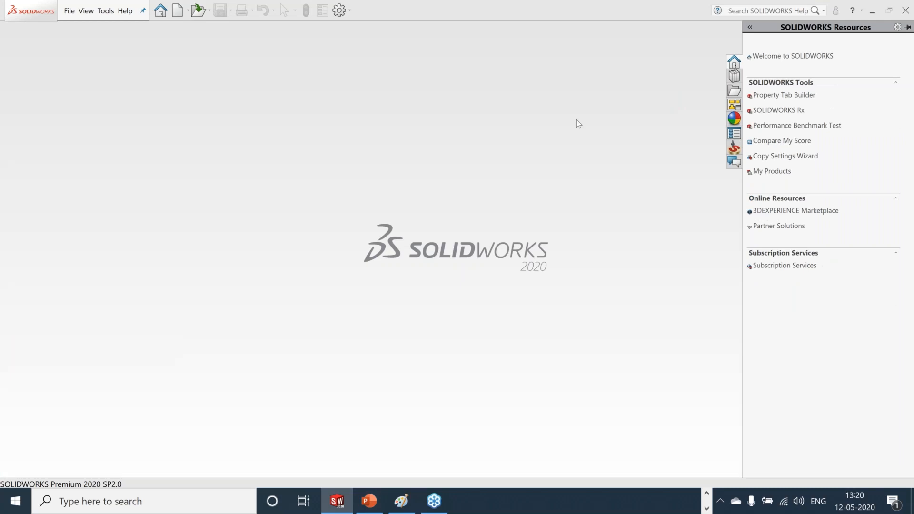
Open the CAM-Part 05 POCKET MULTI TOOL.prz from the 02-What's new SC 18-20 folder
left_click(106, 10)
mouse_move(178, 65)
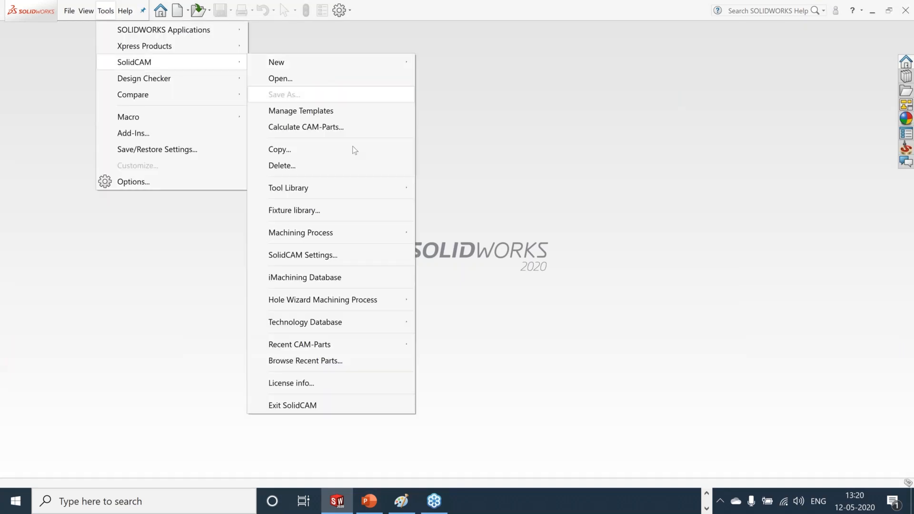
left_click(329, 80)
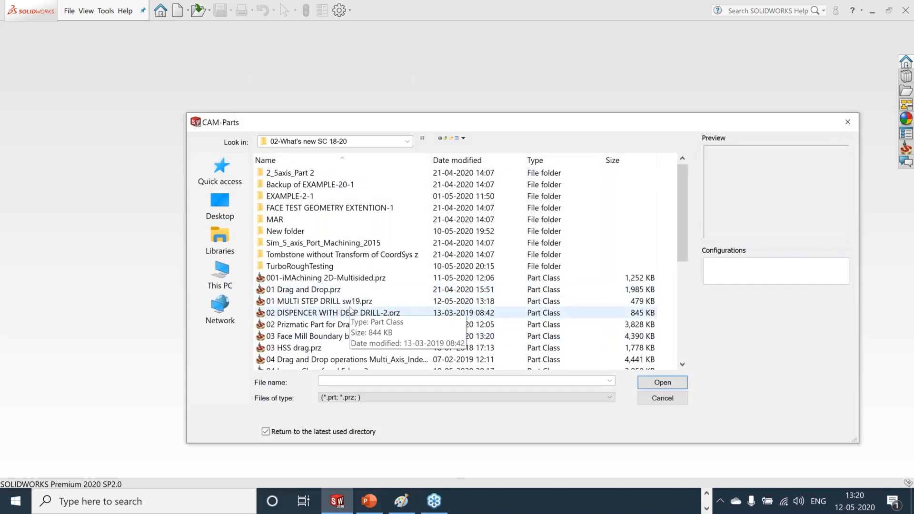
scroll(351, 311, "down", 2)
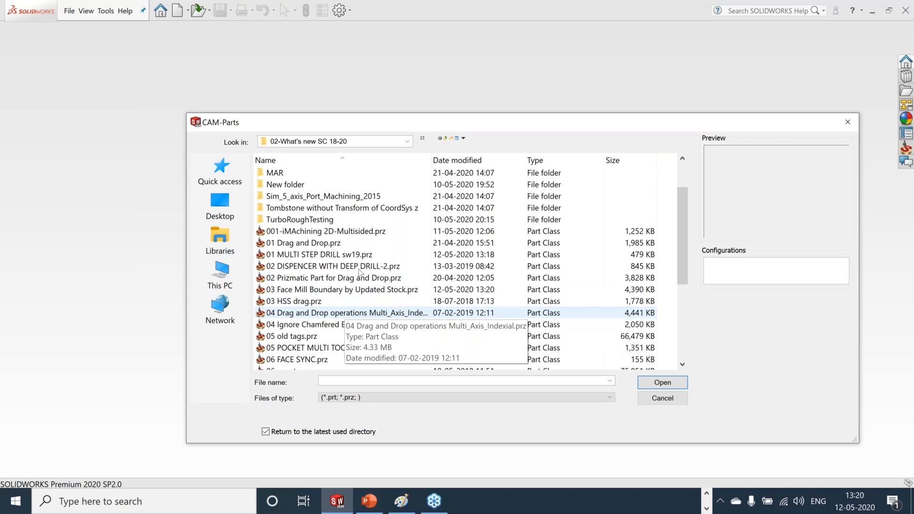
scroll(364, 300, "down", 2)
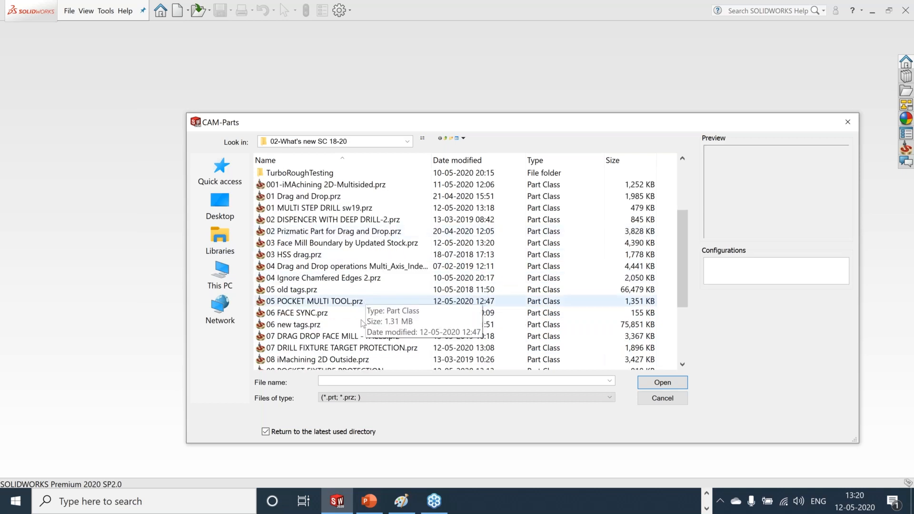
left_click(355, 302)
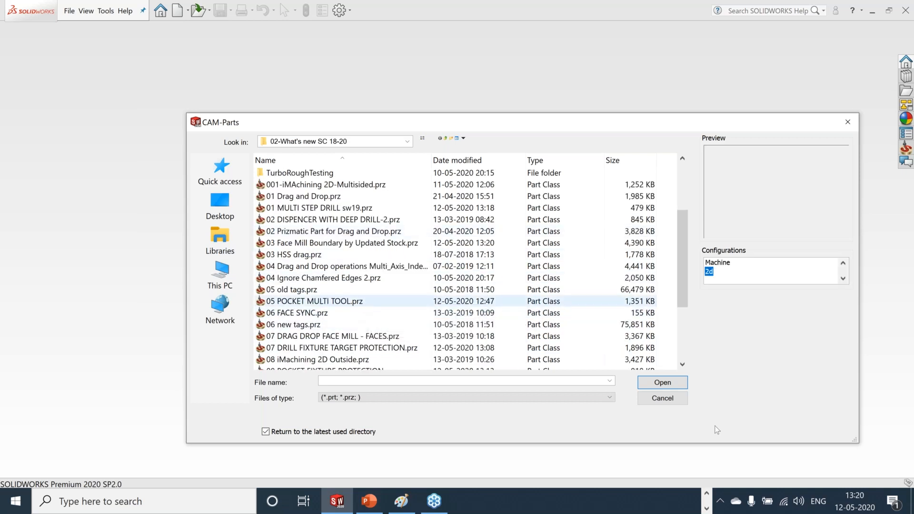
left_click(662, 384)
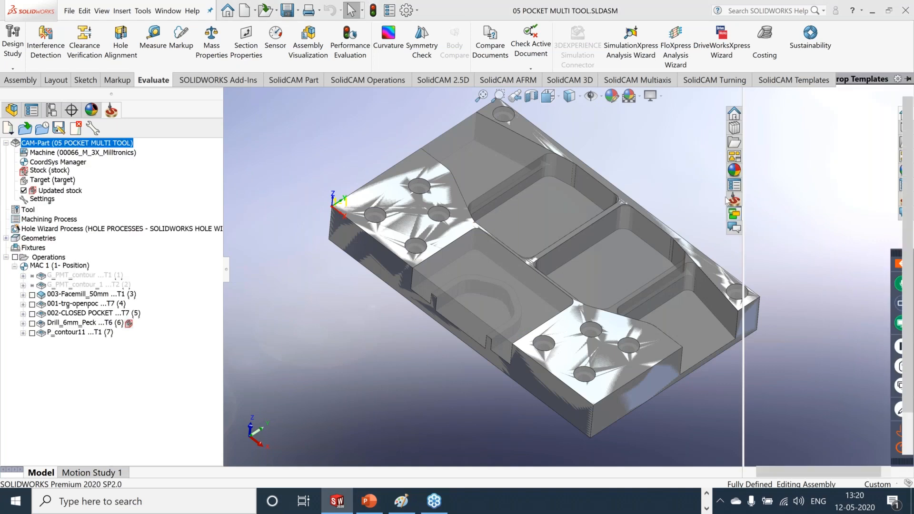
Hide the updated stock so that only the design model of the plate is displayed
left_click(23, 191)
scroll(528, 285, "up", 2)
mouse_move(528, 285)
middle_mouse_down()
mouse_move(497, 286)
mouse_move(534, 285)
middle_mouse_up()
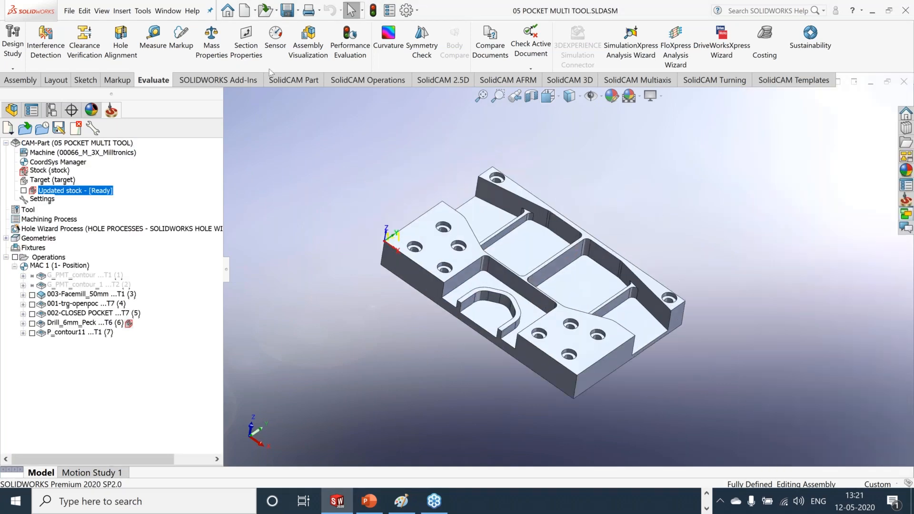
Add a 2.5D Pocket operation and set its technology to Multi-tool
left_click(353, 81)
left_click(344, 47)
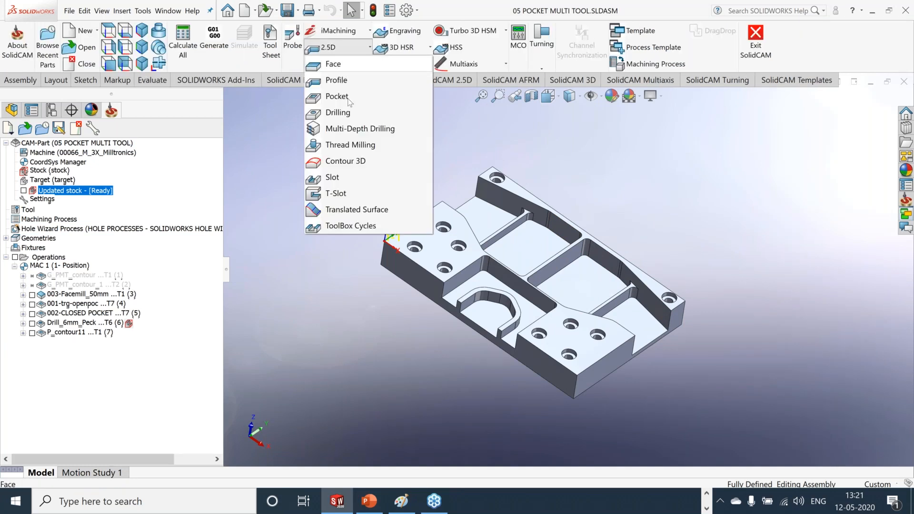
left_click(337, 96)
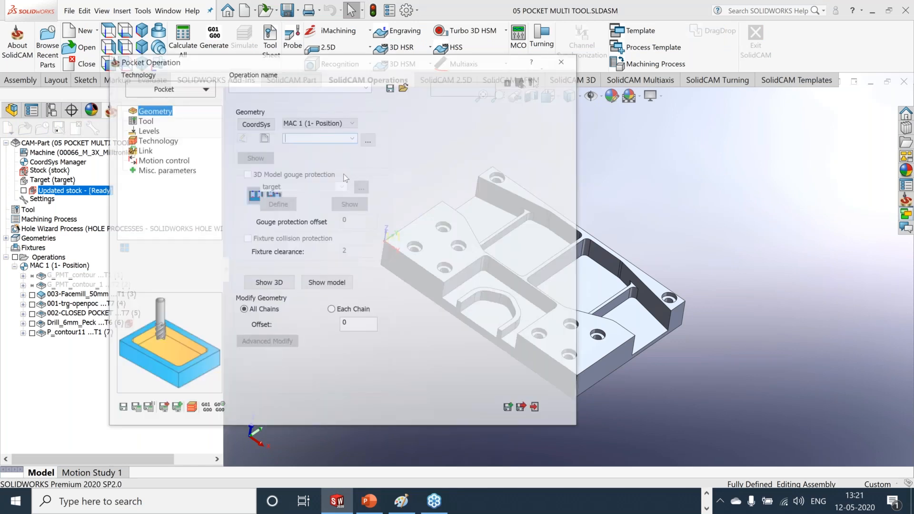
left_click(166, 88)
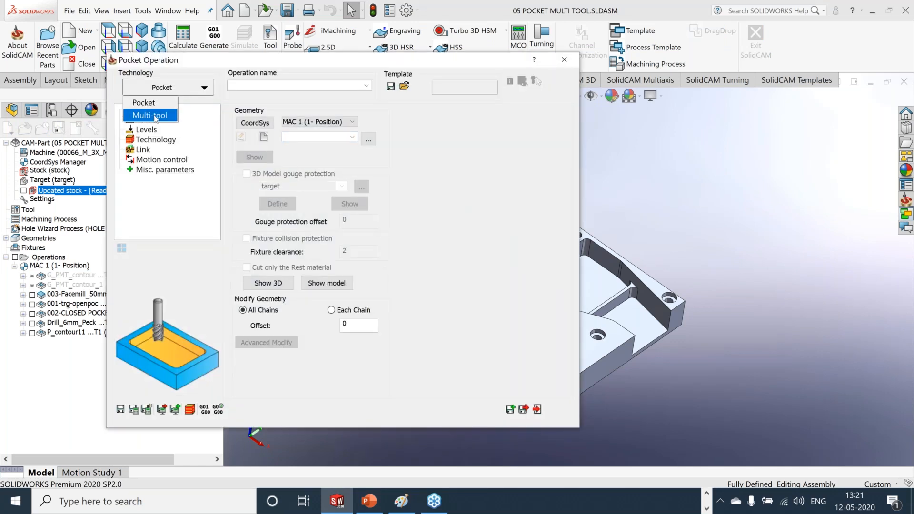
left_click(155, 116)
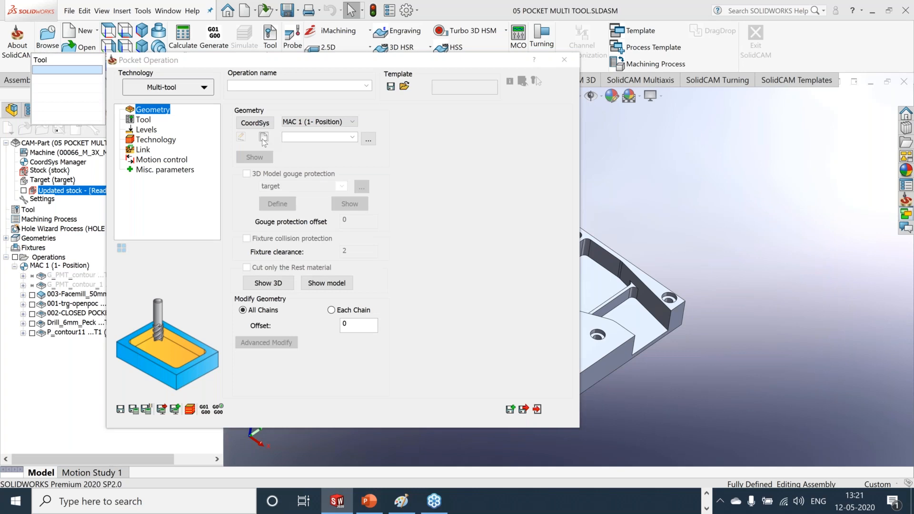
Define new pocket geometry as one chain around the large closed pocket nearest the front four-hole pad
left_click(263, 138)
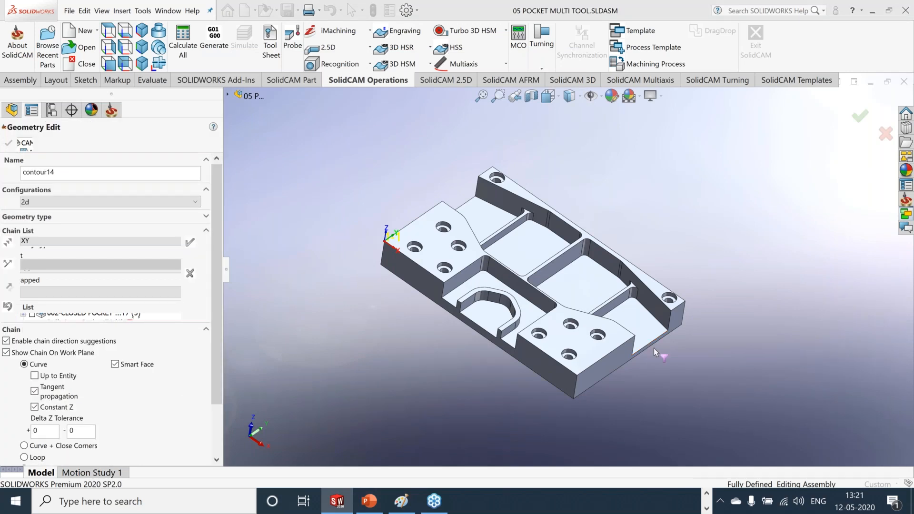
scroll(653, 348, "down", 5)
left_click(547, 214)
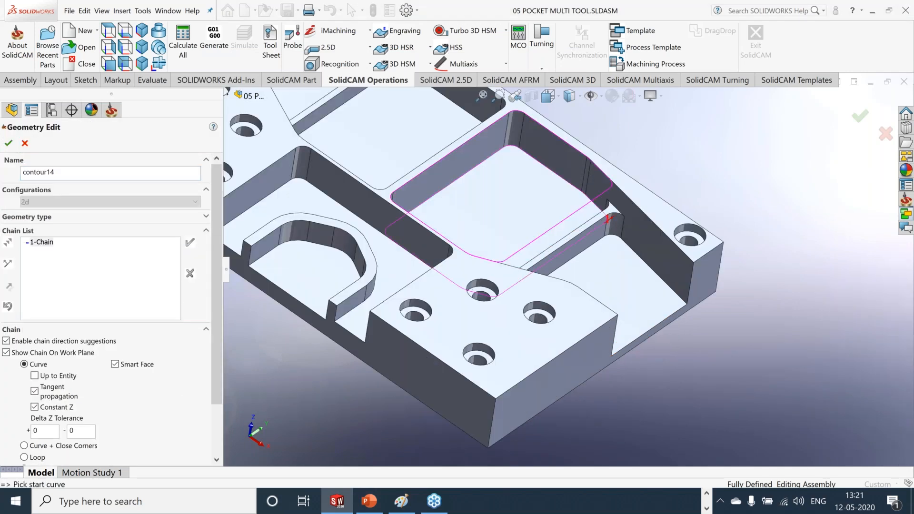
scroll(548, 219, "up", 5)
scroll(476, 255, "down", 5)
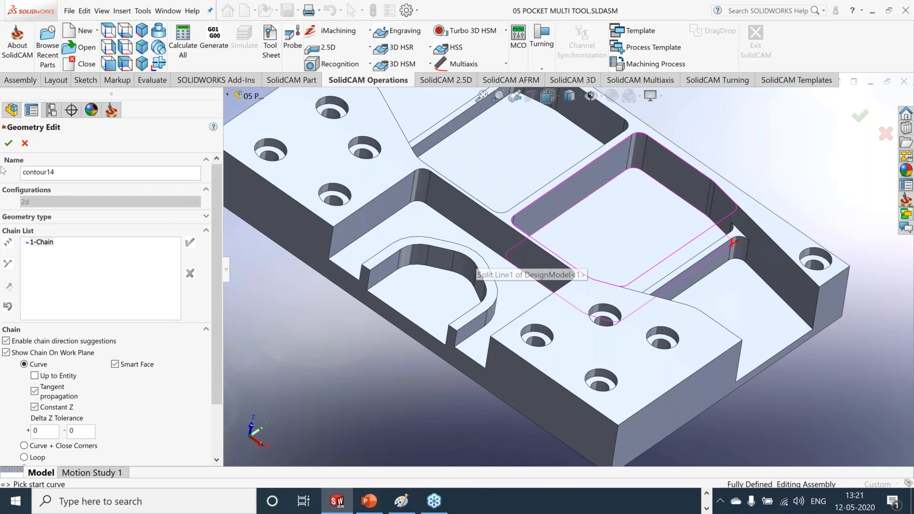
left_click(9, 144)
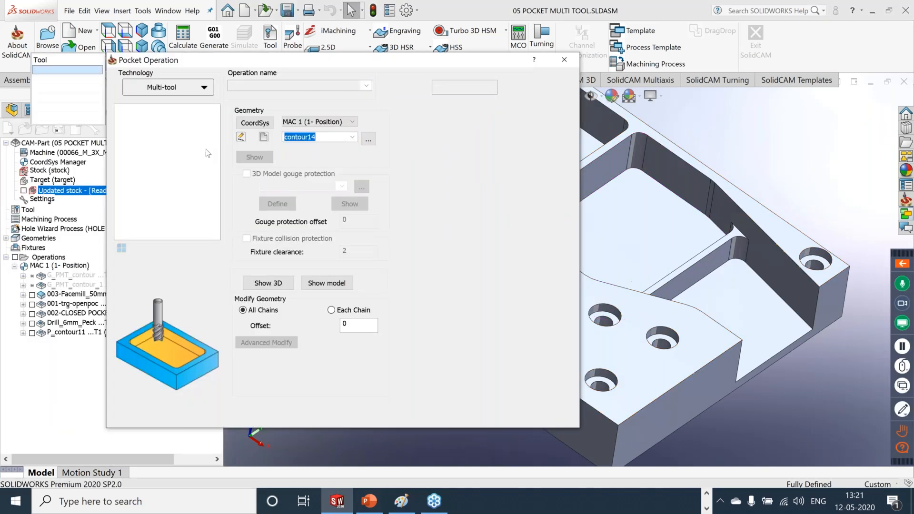
Assign end mill number 1 (D20 R2) as the first tool of the multi-tool pocket operation
left_click(143, 120)
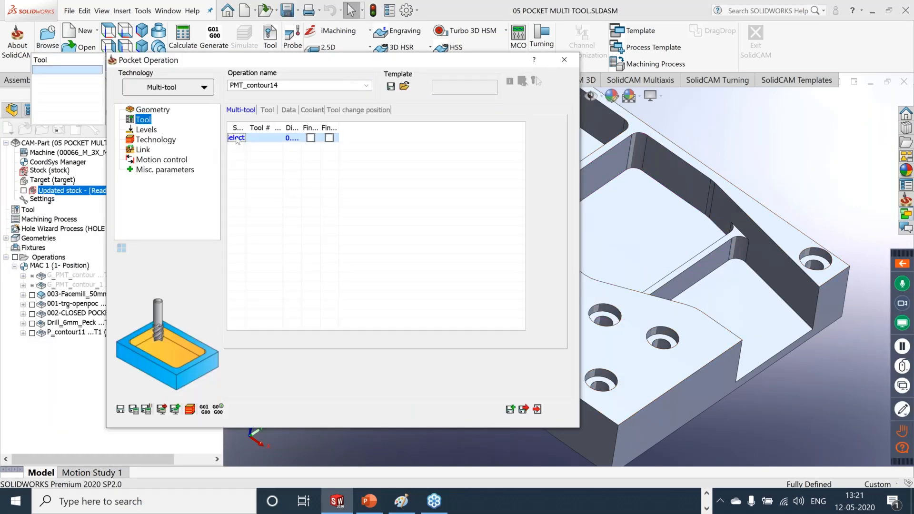
left_click(237, 138)
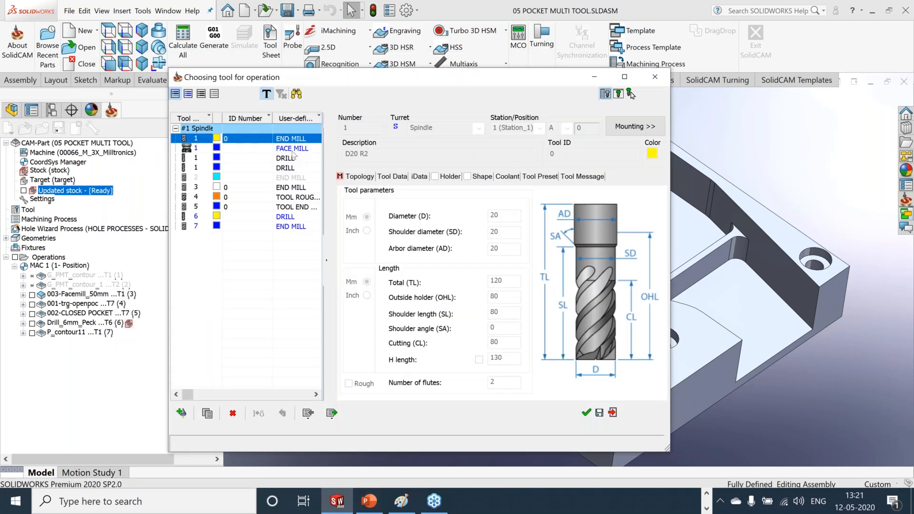
left_click(585, 414)
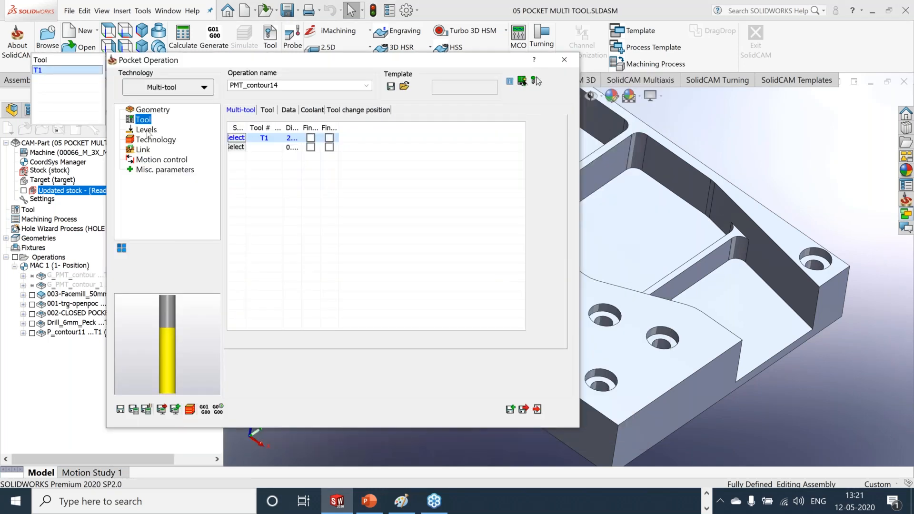
Set the pocket operation's step down to 2 and enable equal step down
left_click(146, 130)
left_click(327, 340)
key("BackSpace")
key("BackSpace")
type("2")
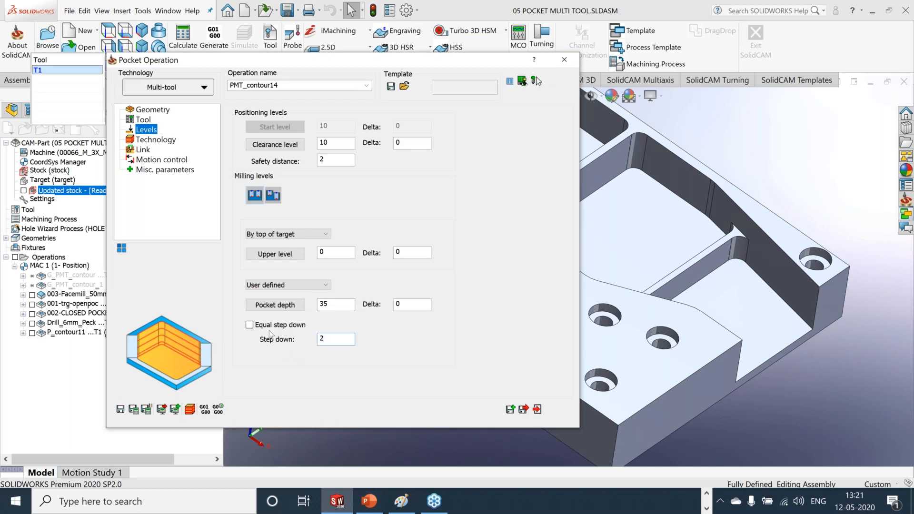
left_click(272, 330)
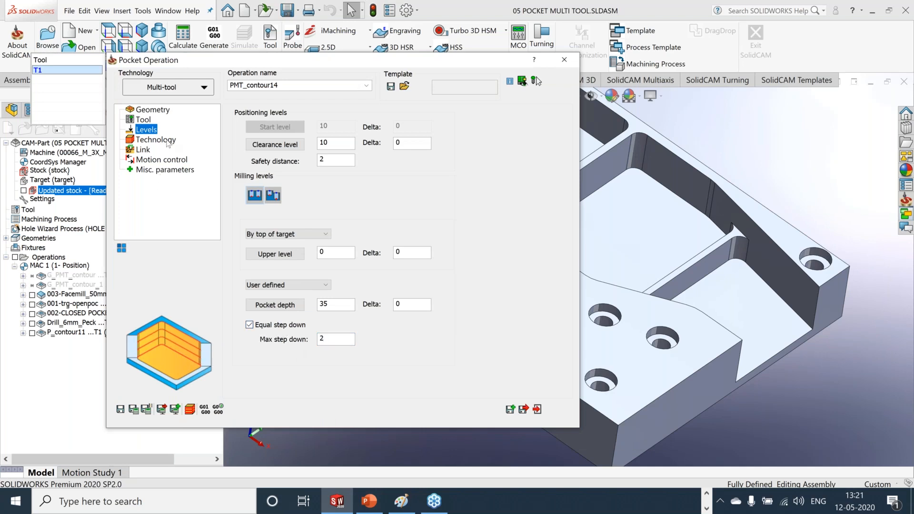
Set the wall offset and floor offset of the pocket operation to 0.3
left_click(166, 140)
type(".3")
left_click(516, 169)
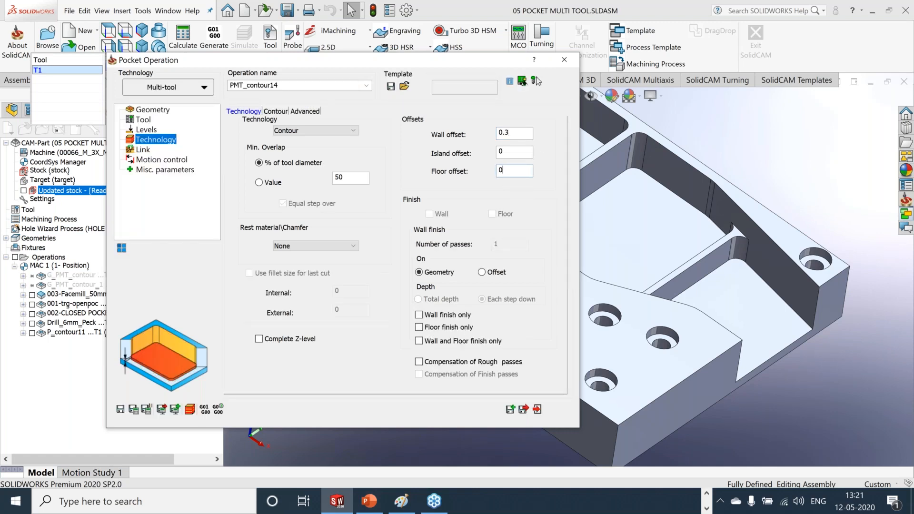
type(".3")
left_click(519, 133)
key("BackSpace")
key("BackSpace")
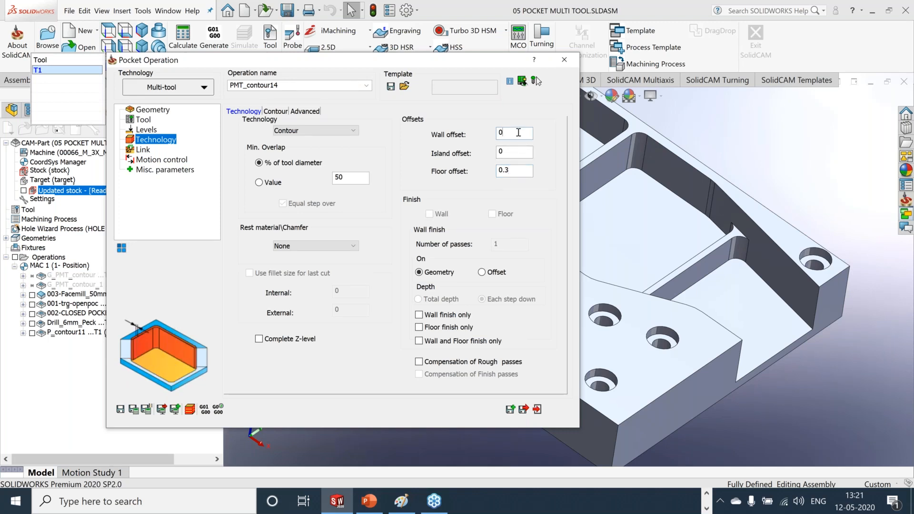
type(".3")
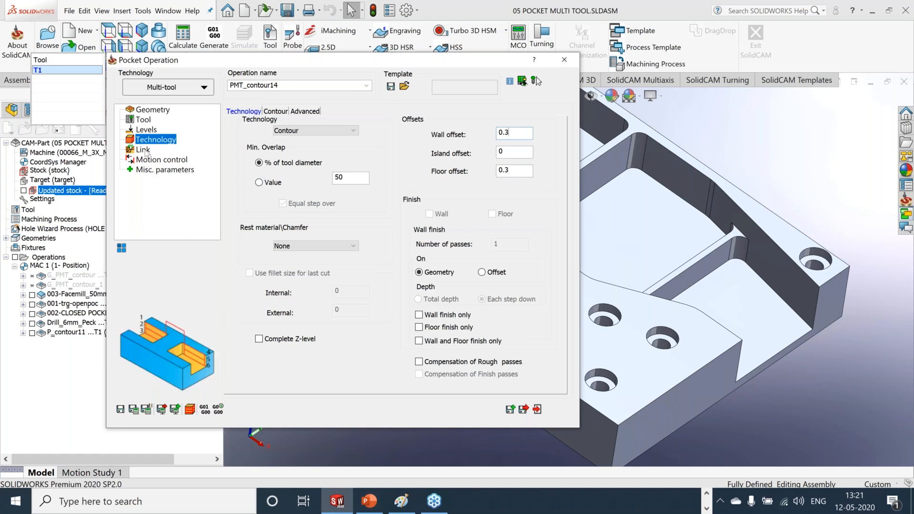
Add tool 2, the 10 mm end mill Carbide Ball Cutter 10, as the operation's second tool
left_click(144, 151)
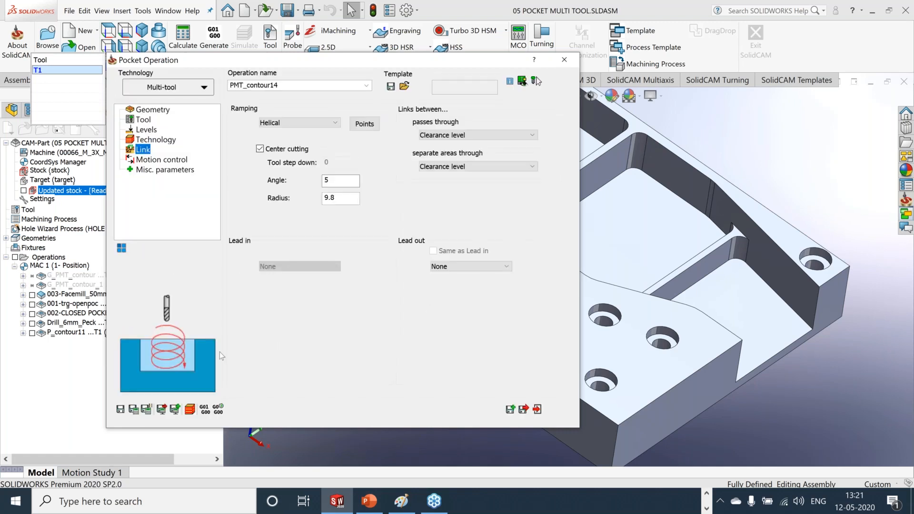
left_click(145, 130)
left_click(143, 119)
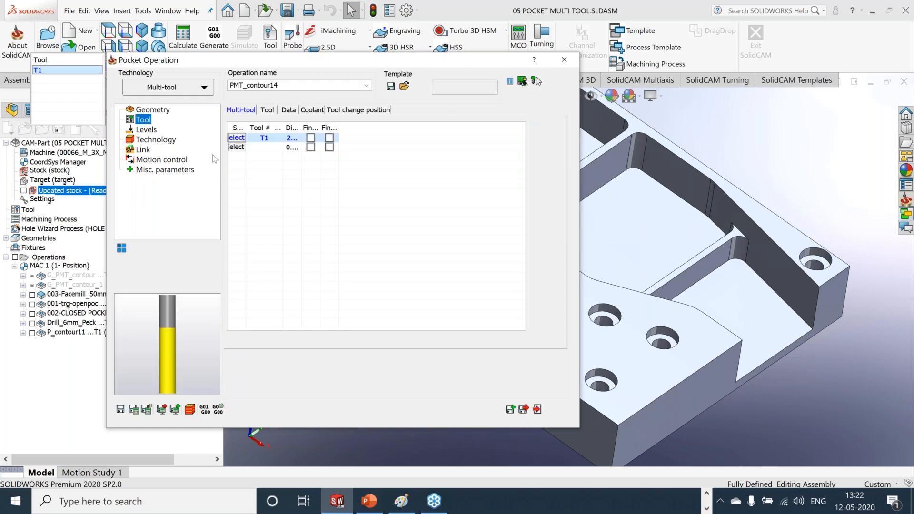
left_click(237, 148)
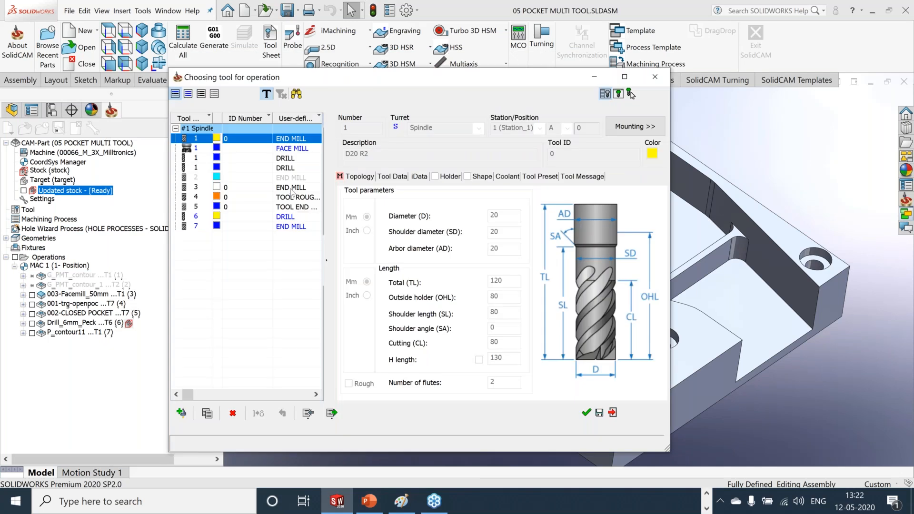
left_click(292, 188)
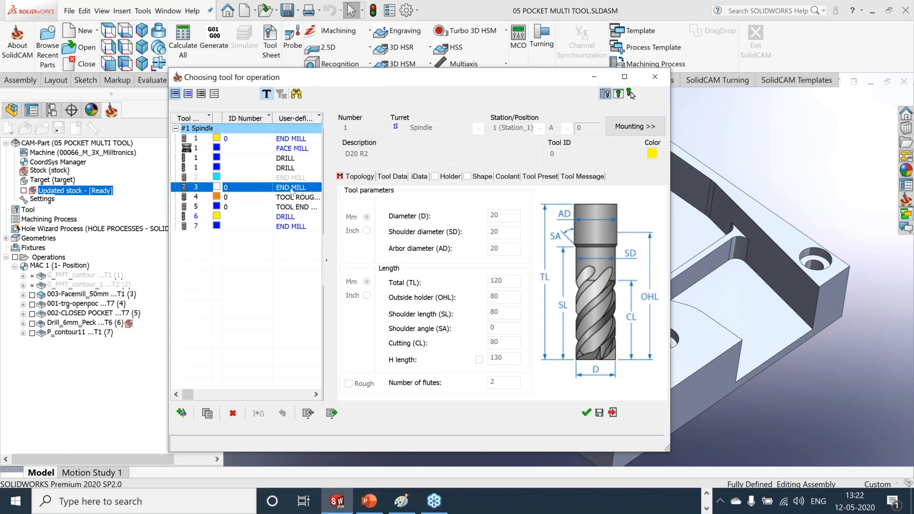
left_click(292, 177)
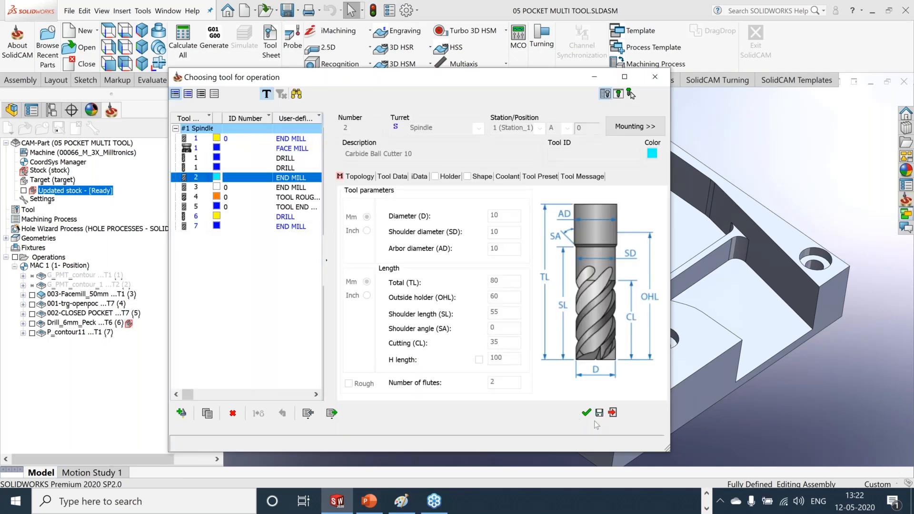
left_click(587, 413)
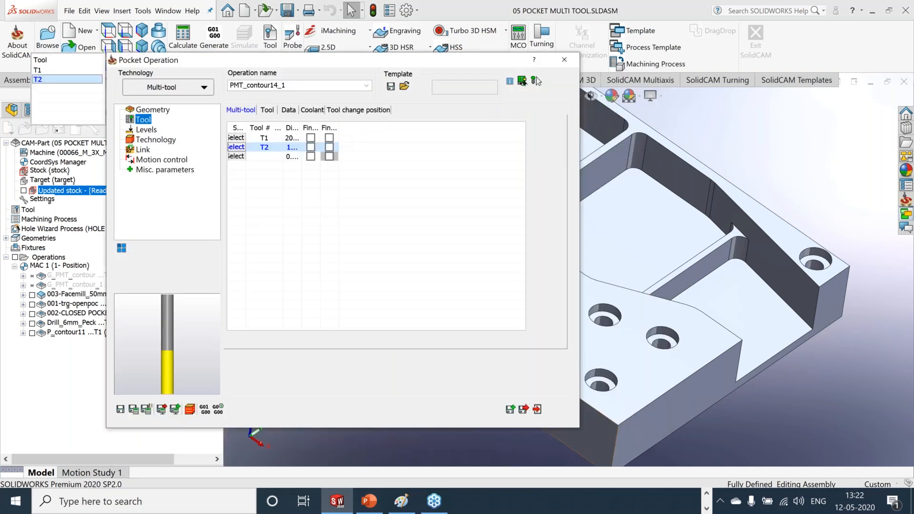
Widen the multi-tool table's columns and enable Finish Wall and Finish Floor for tool T2
left_click_drag(338, 132, 398, 129)
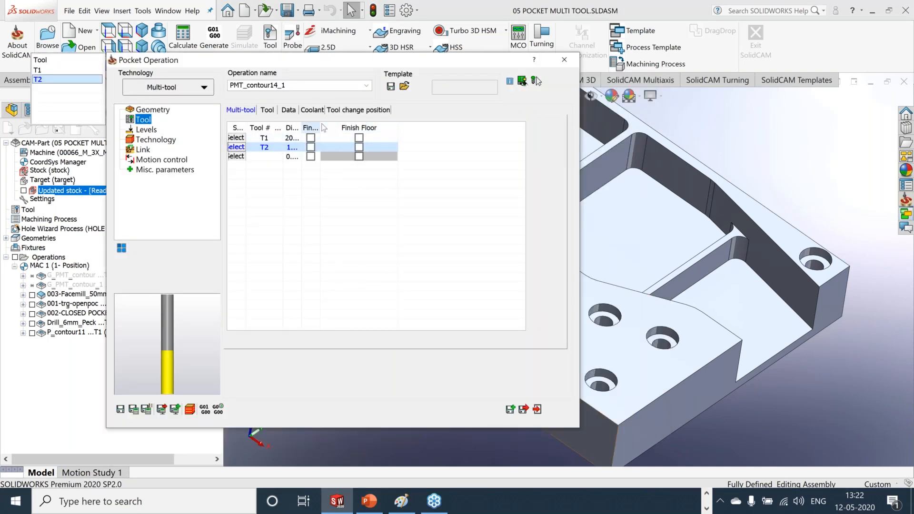
left_click_drag(321, 128, 396, 127)
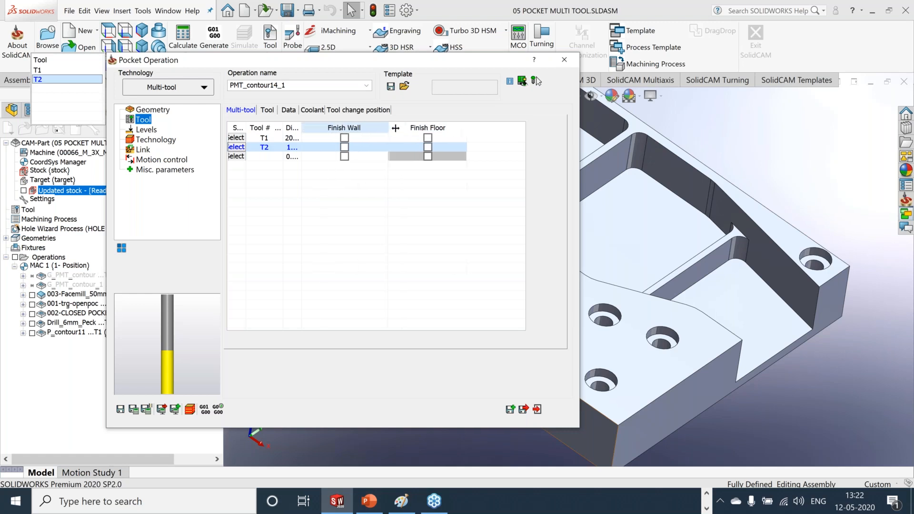
left_click_drag(302, 128, 344, 127)
left_click(391, 147)
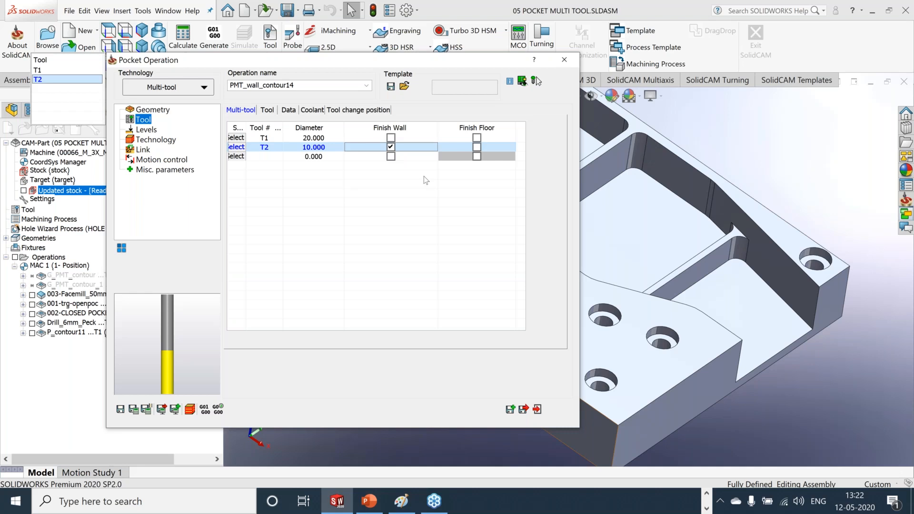
left_click(477, 148)
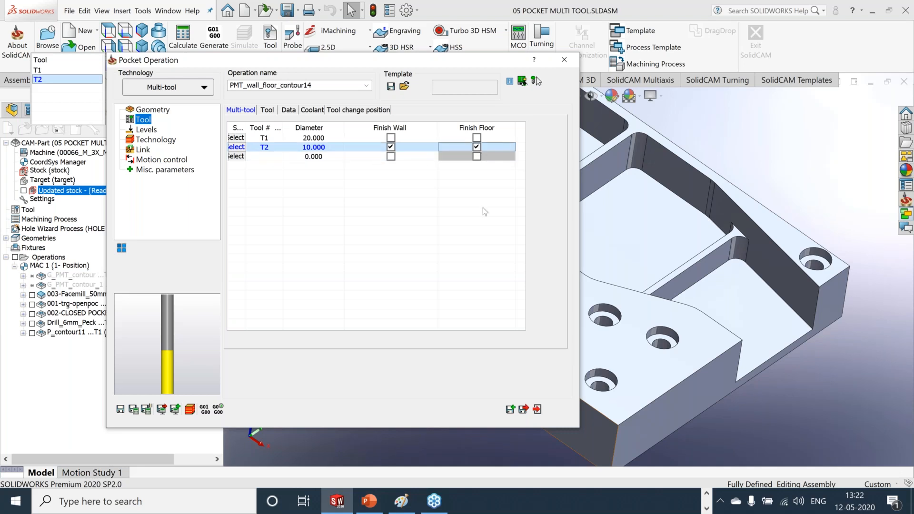
Restrict T2 to wall and floor finish only, save and calculate the multi-tool operation, and close it
left_click(169, 143)
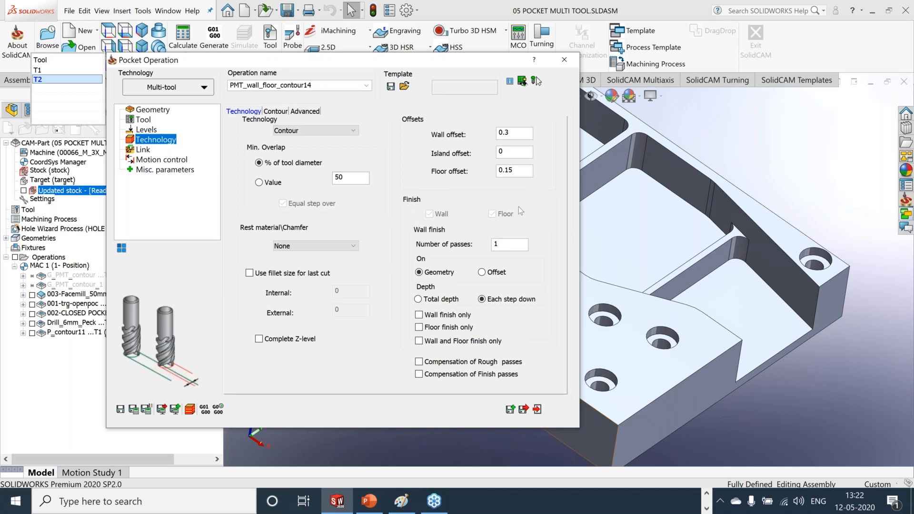
left_click(419, 341)
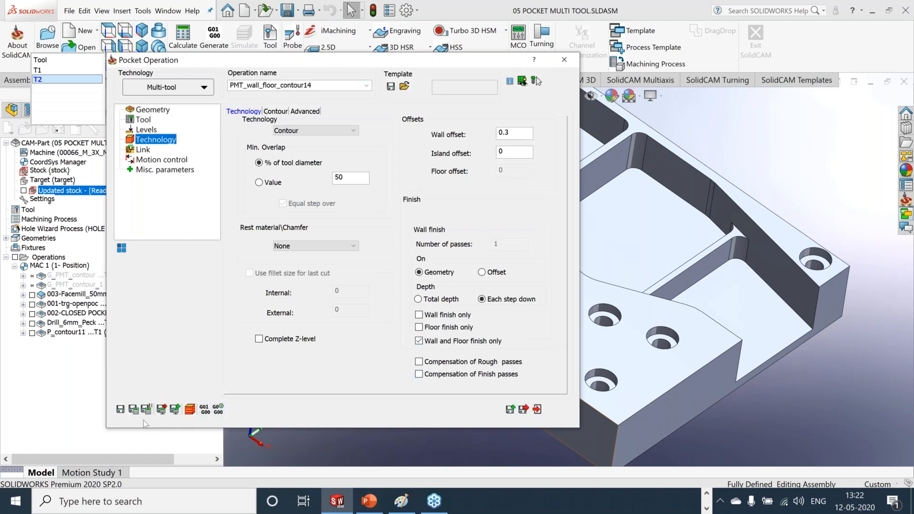
left_click(135, 411)
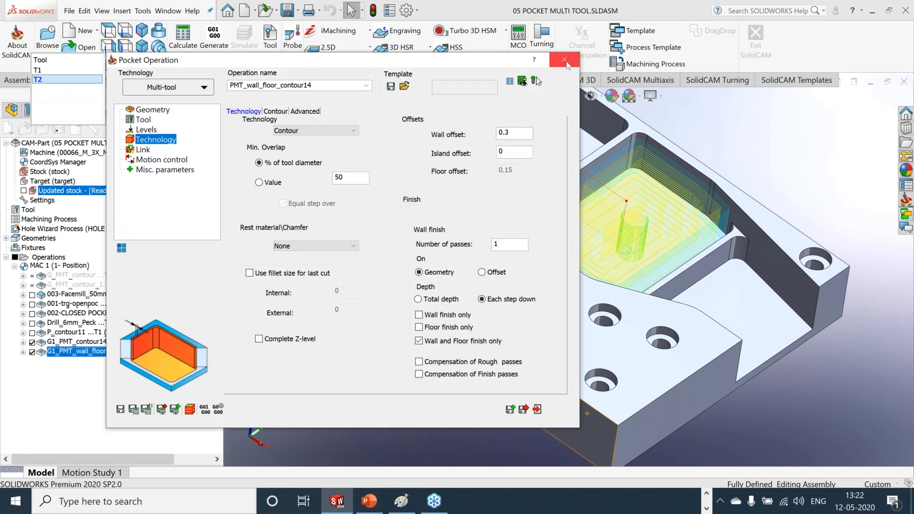
left_click(567, 63)
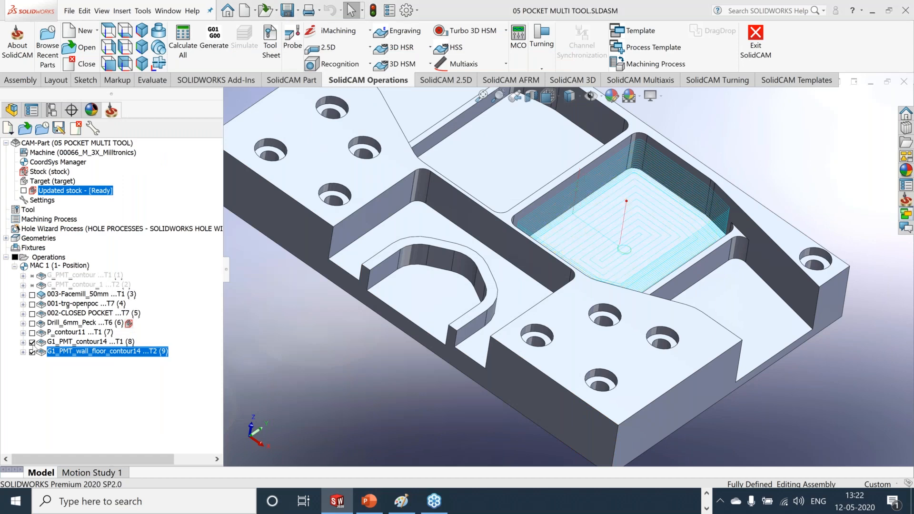
Show only the G1_PMT_contour14 toolpath, examine the T1 roughing passes and helical entry in the pocket, and hide it again
left_click(32, 343)
left_click(33, 353)
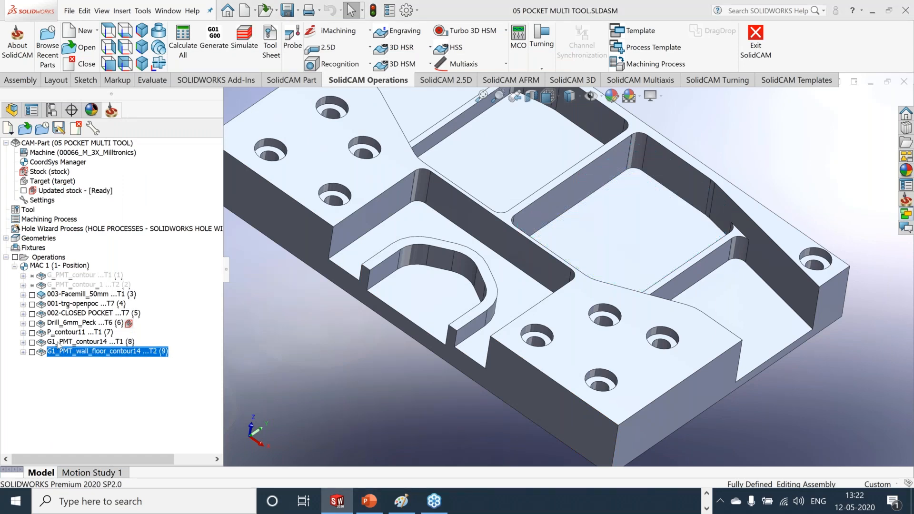
left_click(57, 342)
left_click(33, 342)
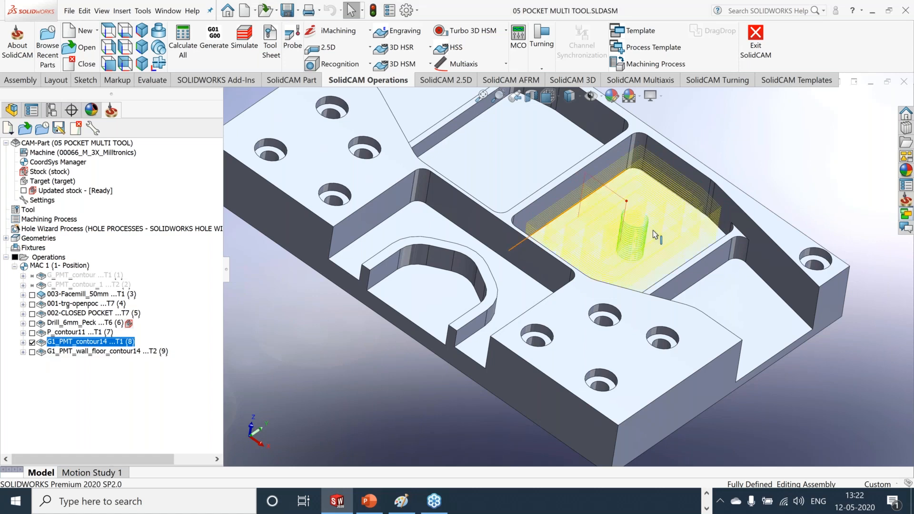
scroll(656, 235, "down", 2)
scroll(656, 235, "down", 2)
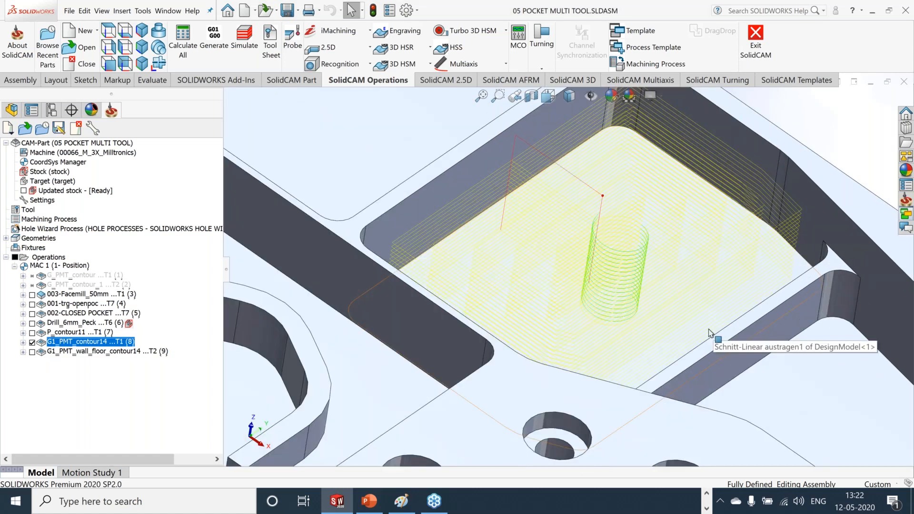
middle_click_drag(709, 333, 693, 326)
scroll(545, 262, "up", 4)
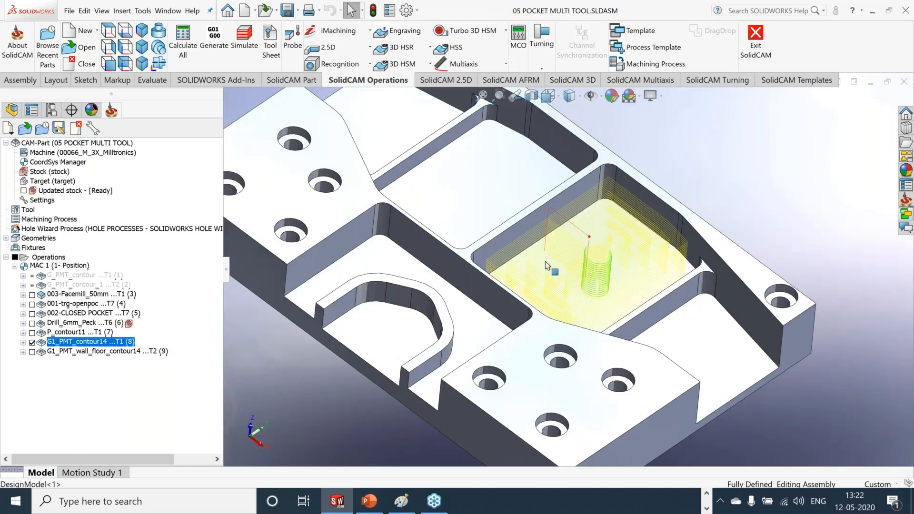
scroll(545, 262, "down", 2)
left_click(32, 343)
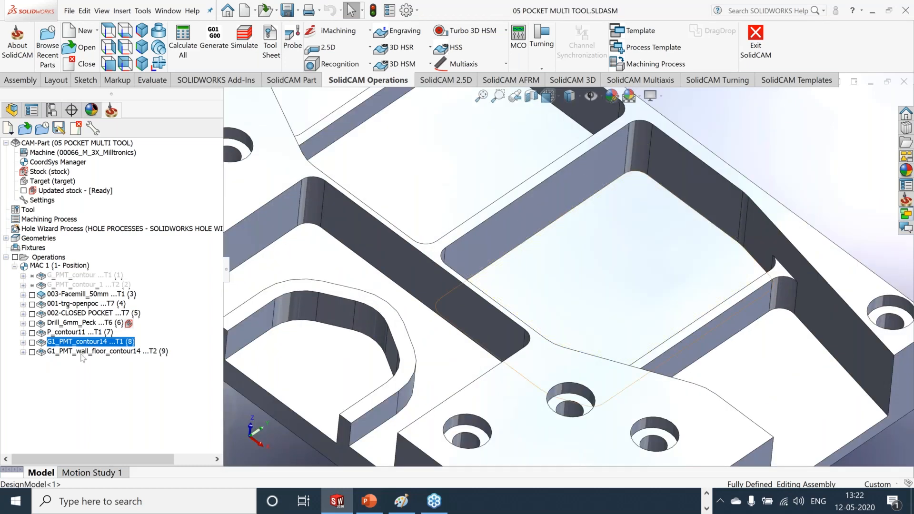
Show the G1_PMT_wall_floor_contour14 toolpath, examine the T2 wall and floor finishing passes, and hide it again
left_click(82, 352)
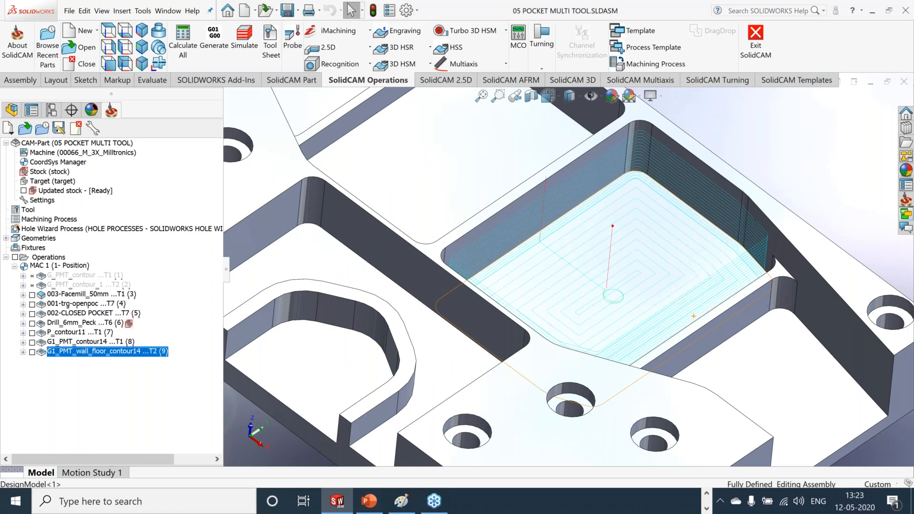
middle_click_drag(677, 309, 631, 226)
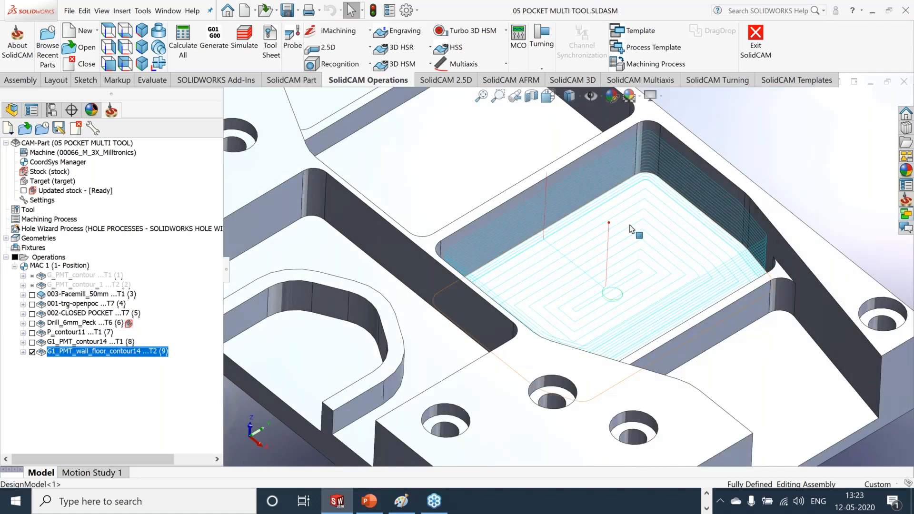
scroll(630, 225, "down", 2)
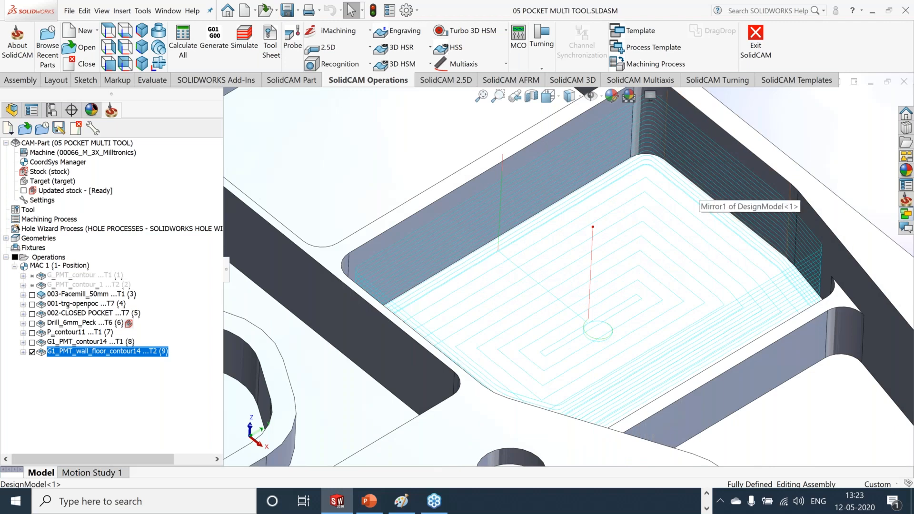
left_click(32, 352)
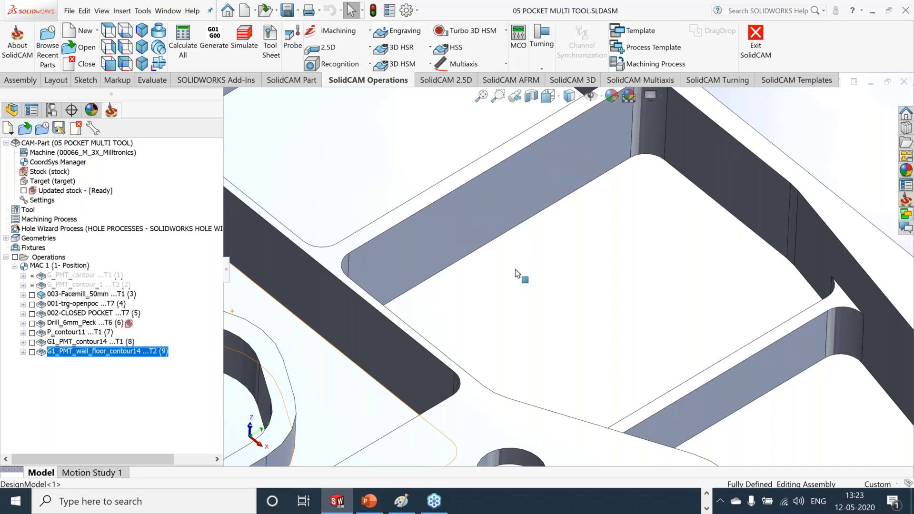
scroll(656, 277, "up", 3)
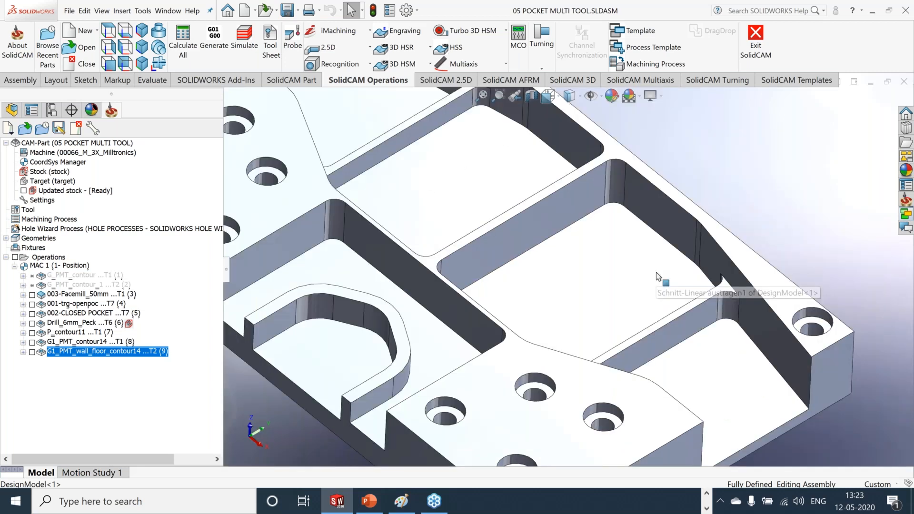
scroll(656, 277, "up", 2)
scroll(657, 277, "up", 3)
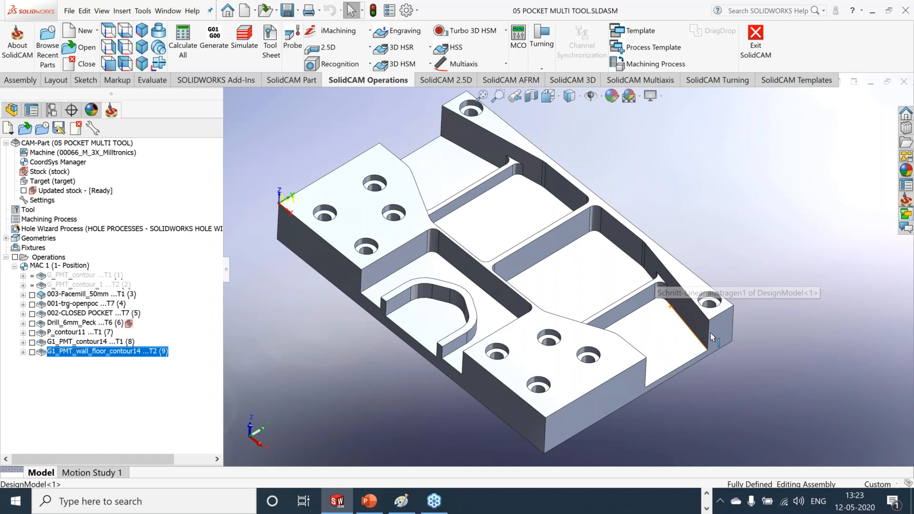
scroll(629, 327, "down", 5)
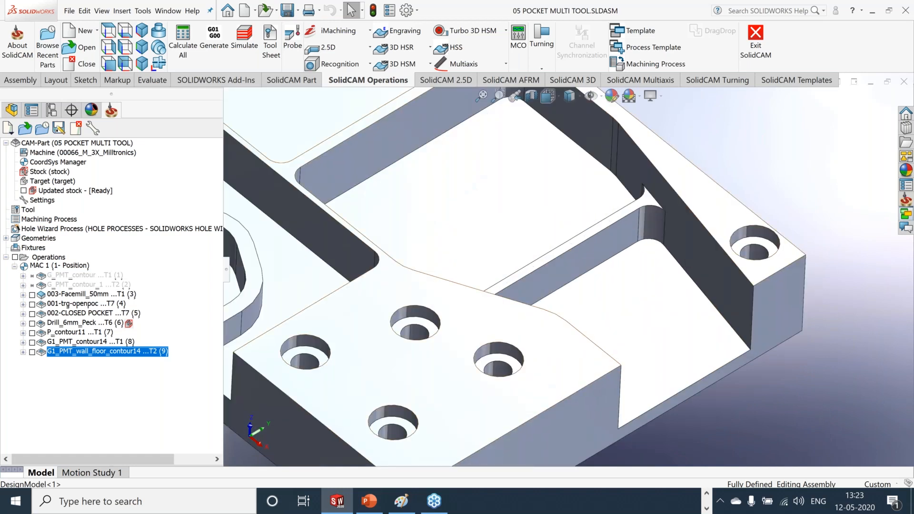
Try to copy both G1_PMT operations and paste them after the last operation
left_click(70, 343, "ctrl")
right_click(70, 343)
left_click(89, 419)
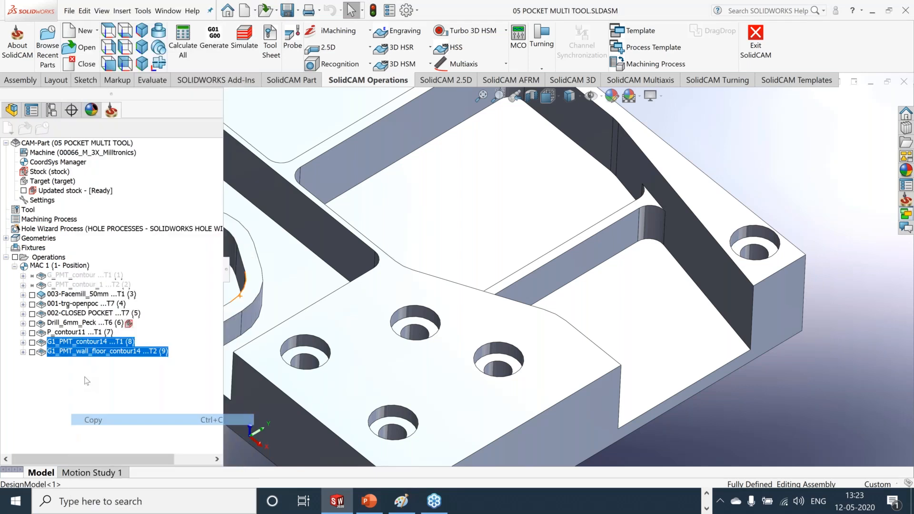
left_click(94, 352)
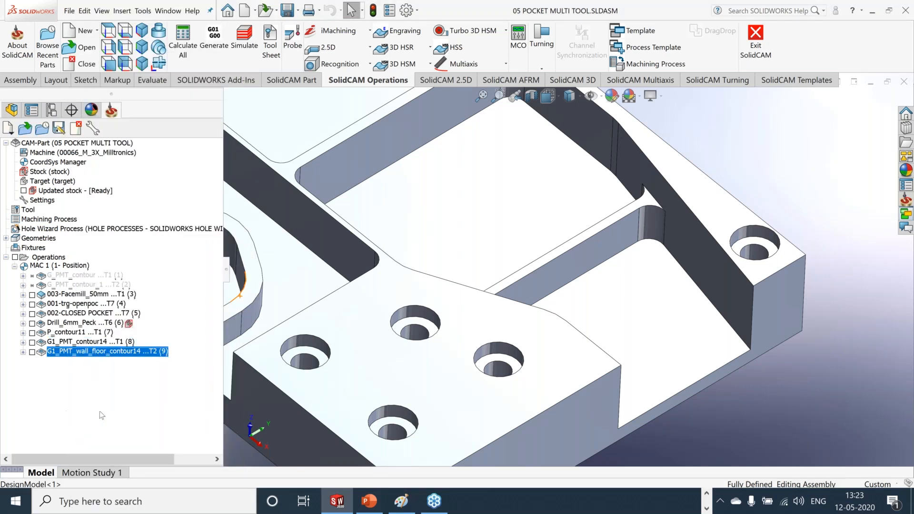
key("ctrl+v")
Open the P_contour11 pocket operation for editing and check its contour11 geometry on the model
right_click(81, 334)
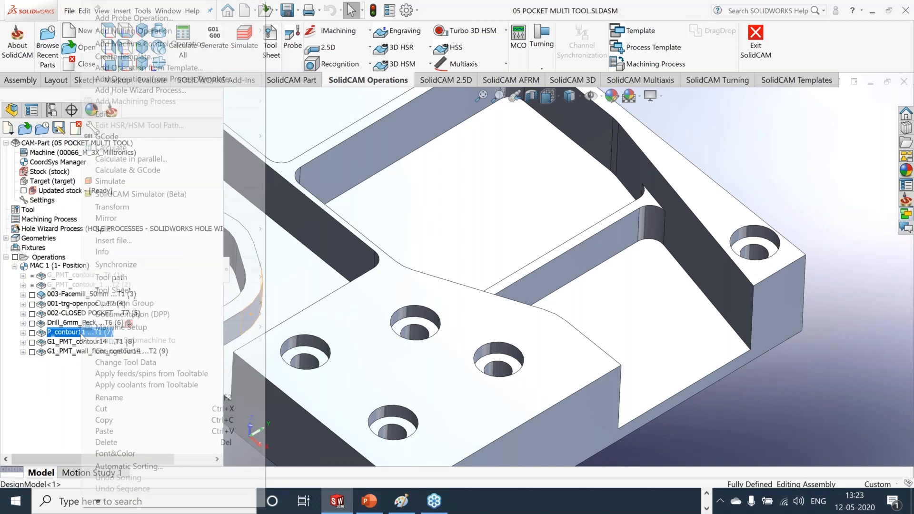
left_click(128, 114)
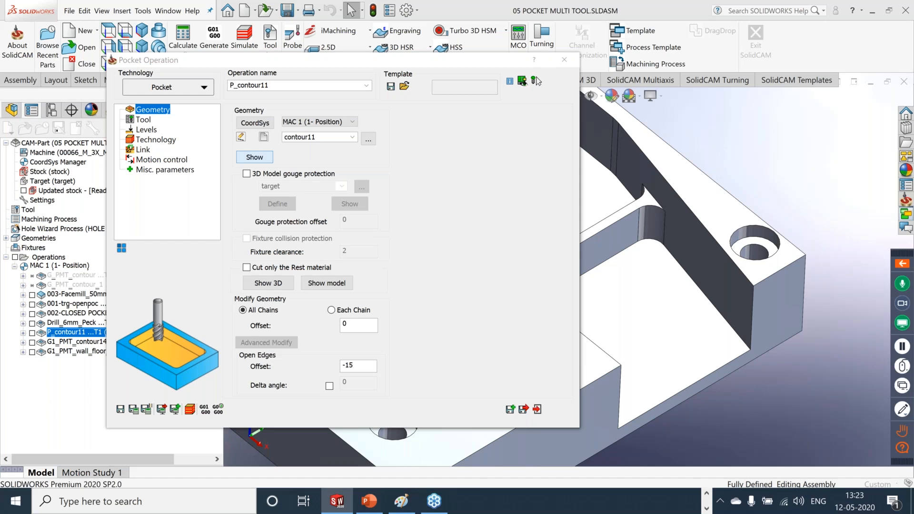
scroll(737, 362, "down", 3)
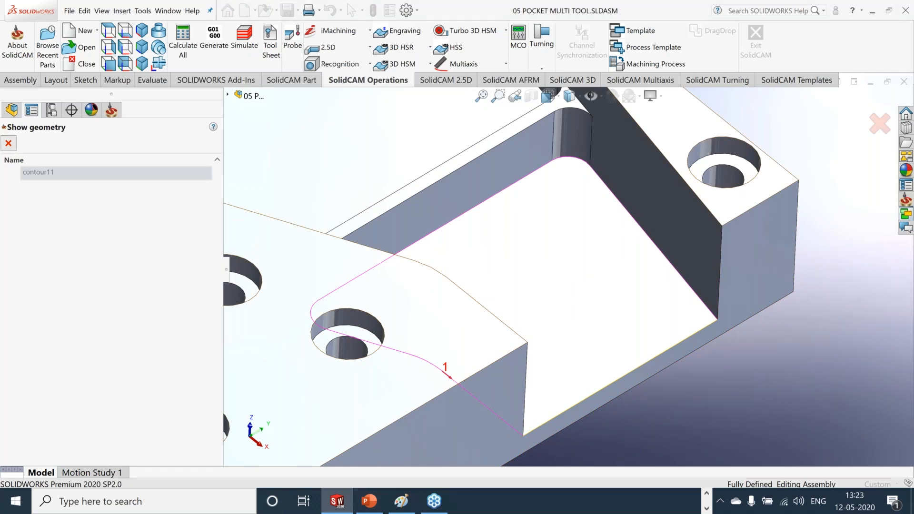
left_click(8, 144)
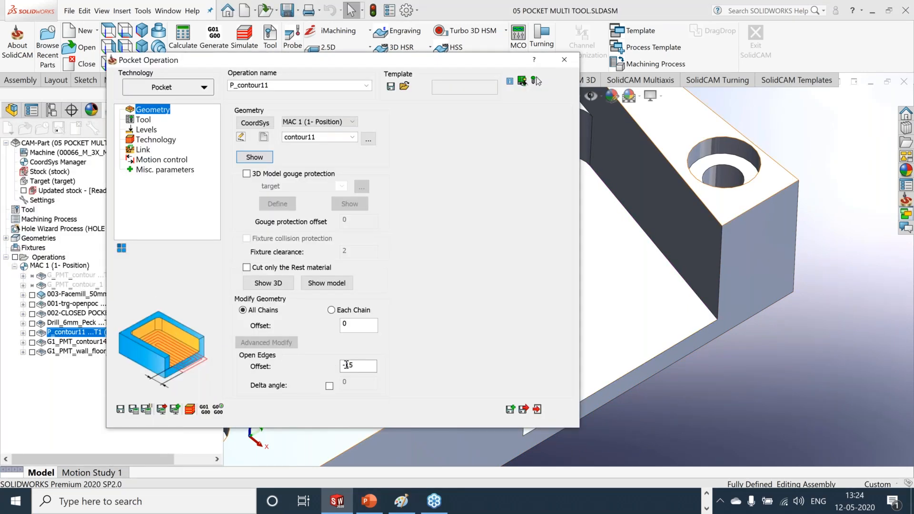
Try an open edges offset of -10 and switch 3D model gouge protection on and off again
double_click(381, 366)
type("10")
left_click_drag(371, 370, 323, 367)
left_click(367, 368)
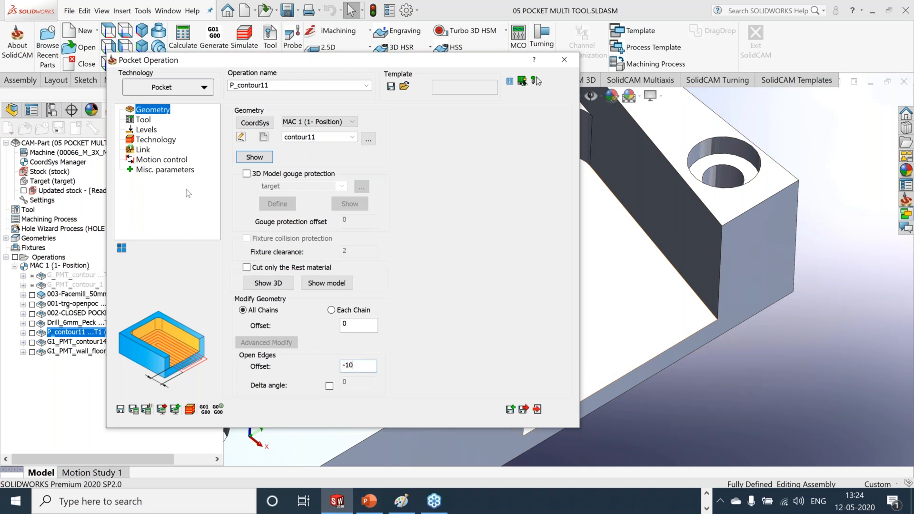
left_click(247, 174)
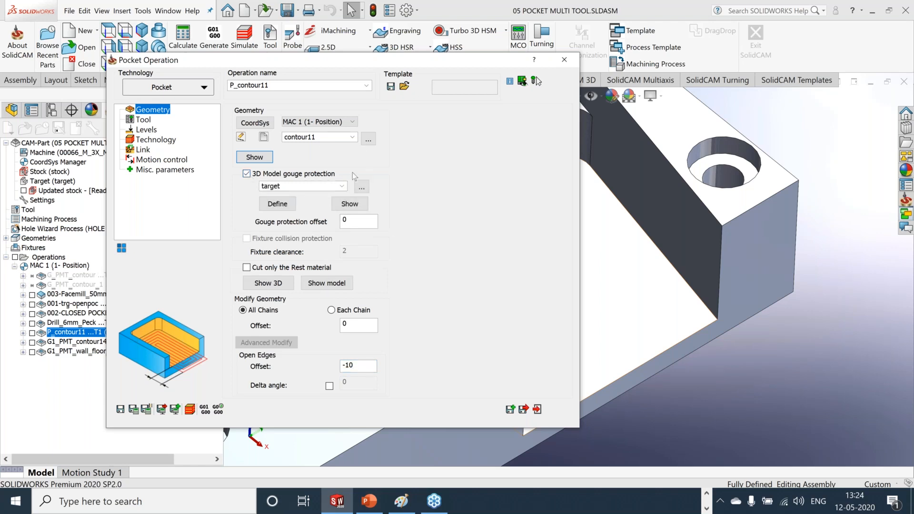
left_click(246, 174)
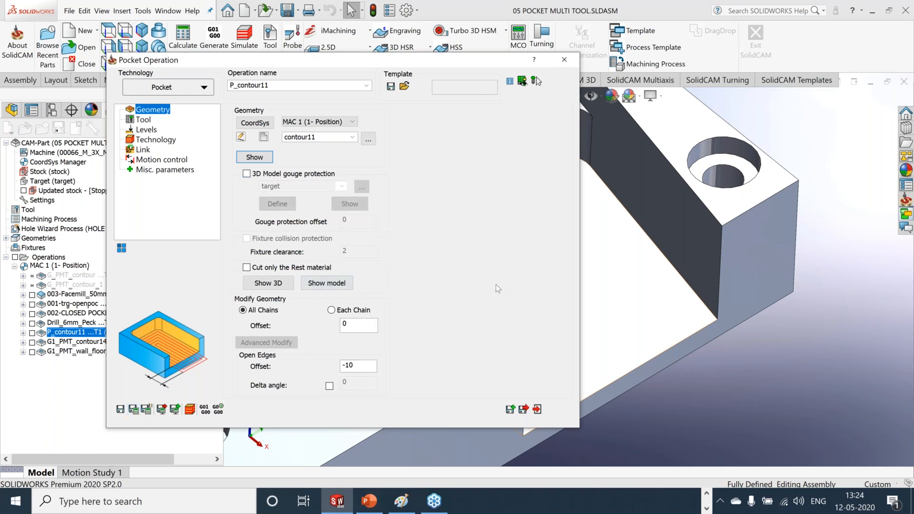
Restore the open edges offset to -15 and exit the P_contour11 pocket operation
left_click(538, 410)
left_click_drag(350, 366, 375, 366)
type("5")
left_click(537, 408)
Show the P_contour11 toolpath and examine from above how its passes end inside the pocket's open edge
middle_click_drag(817, 299, 846, 362)
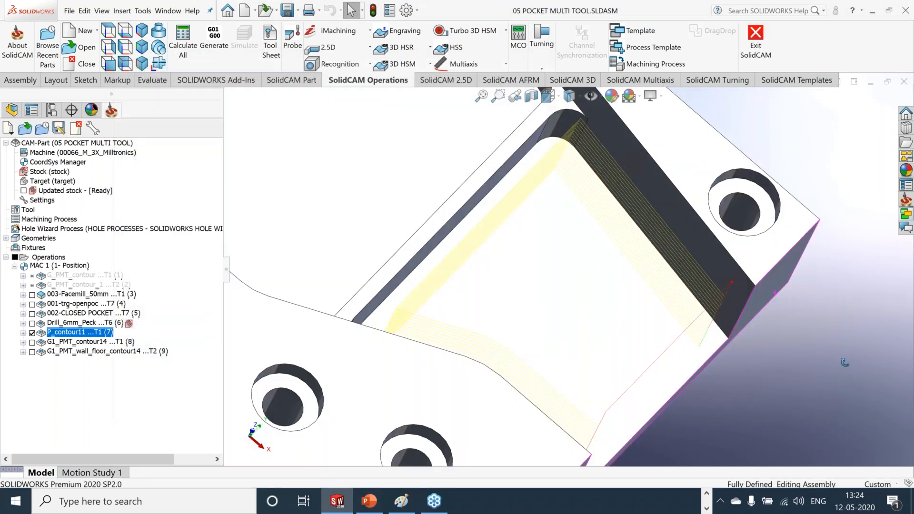
scroll(702, 298, "down", 5)
scroll(702, 299, "up", 5)
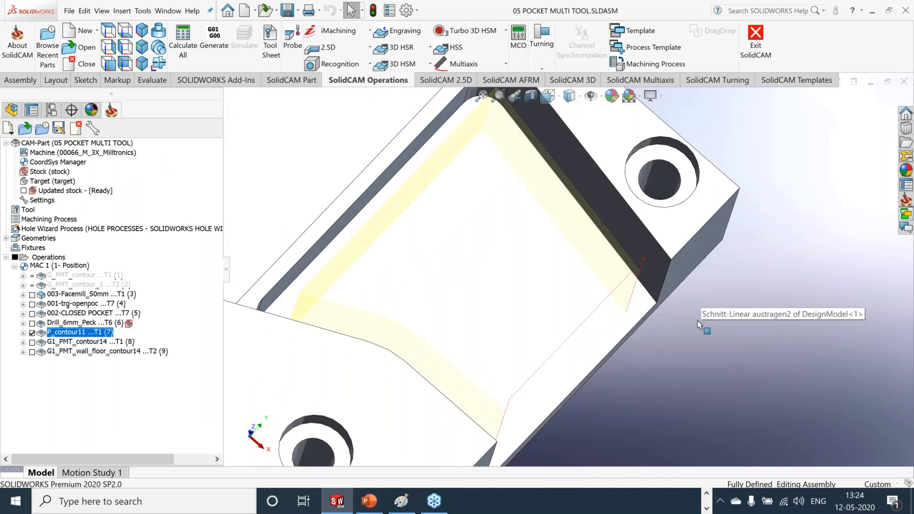
left_click(107, 28)
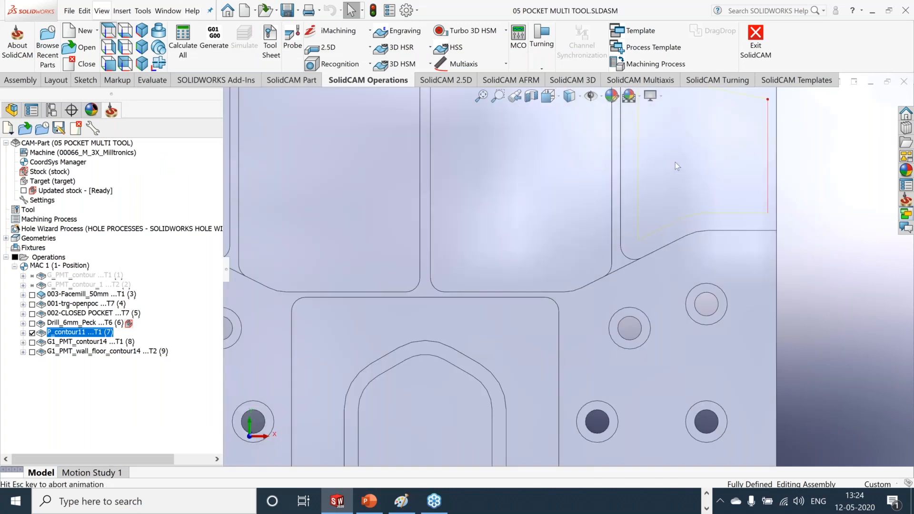
scroll(668, 252, "down", 6)
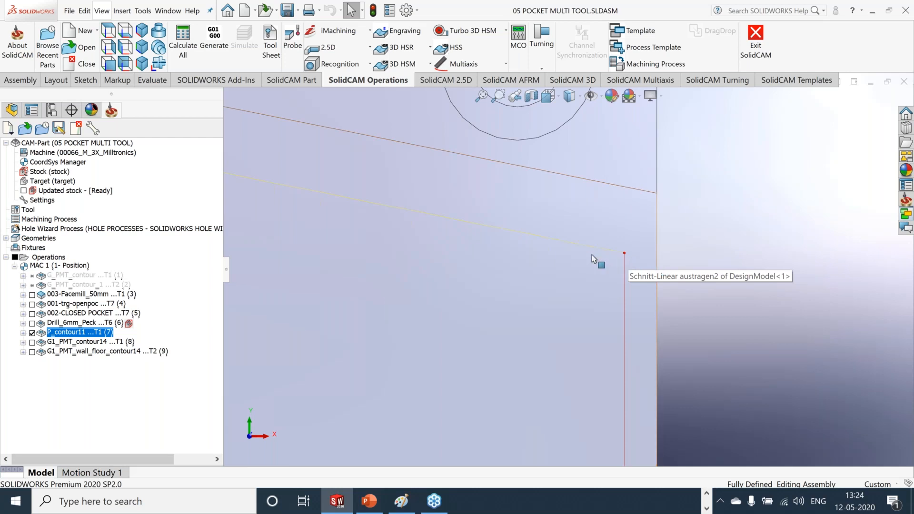
Reopen the P_contour11 operation to review its open edges offset, and close it without changes
right_click(66, 334)
left_click(120, 115)
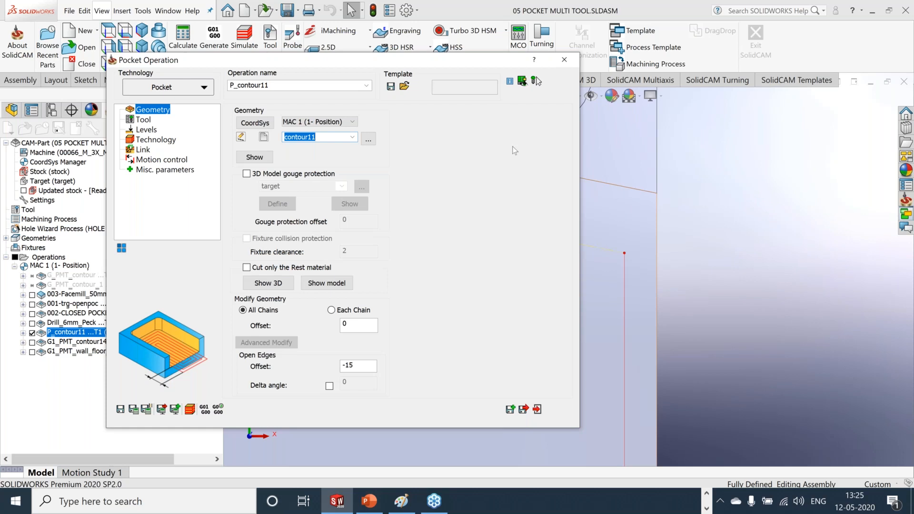
left_click(567, 62)
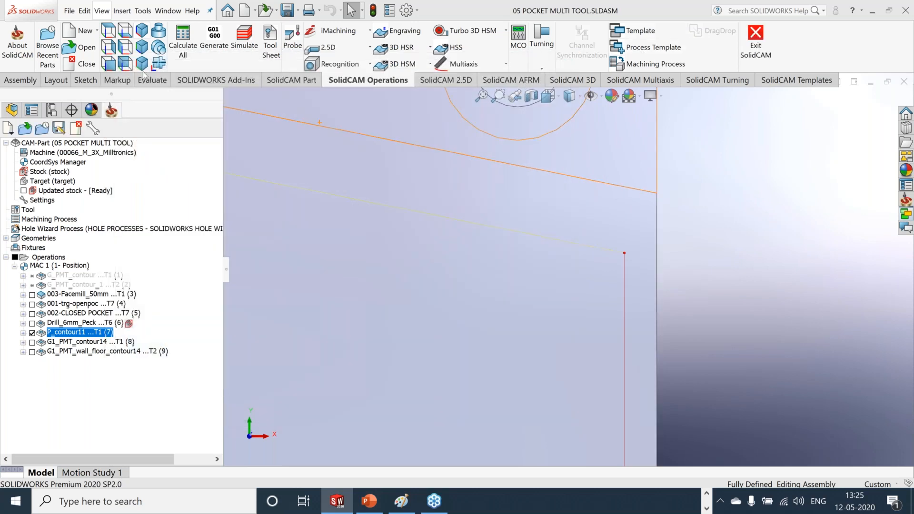
Hide the P_contour11 toolpath, show the whole part in isometric view, and close the CAM-Part
left_click(142, 31)
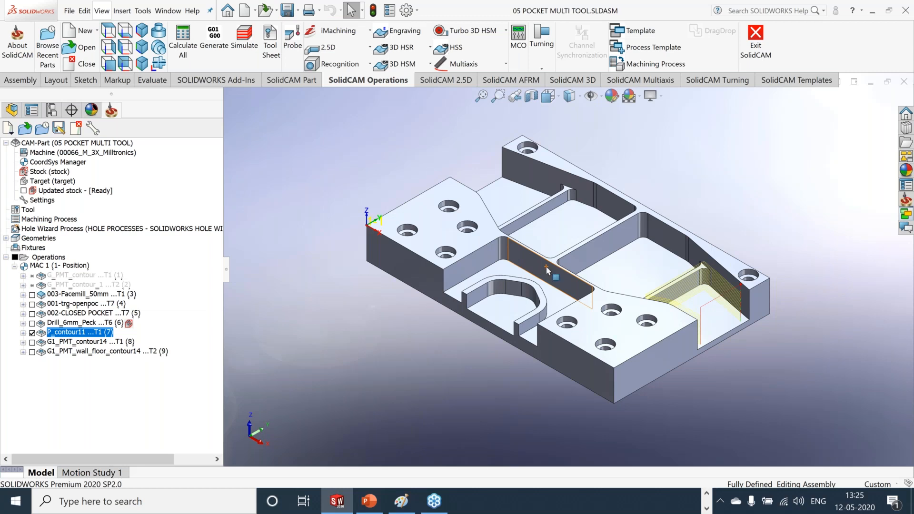
left_click(32, 334)
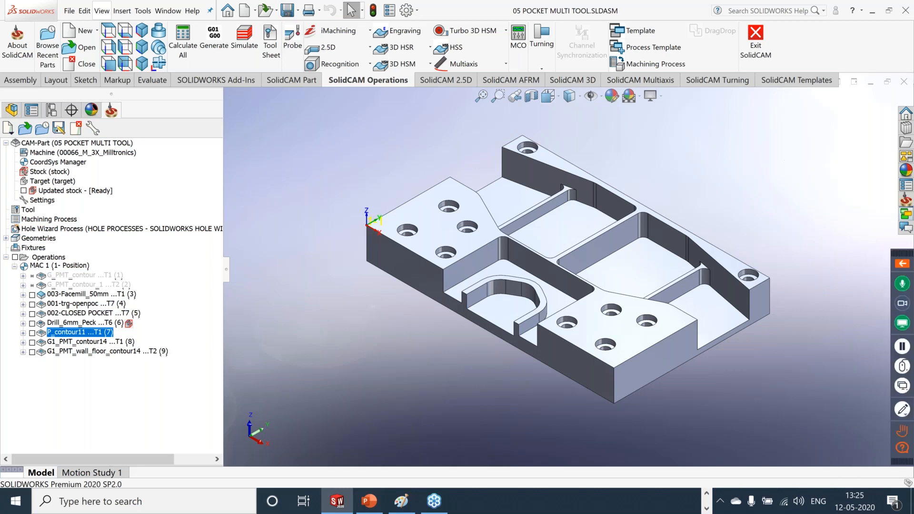
middle_click_drag(746, 161, 745, 179)
scroll(713, 210, "down", 2)
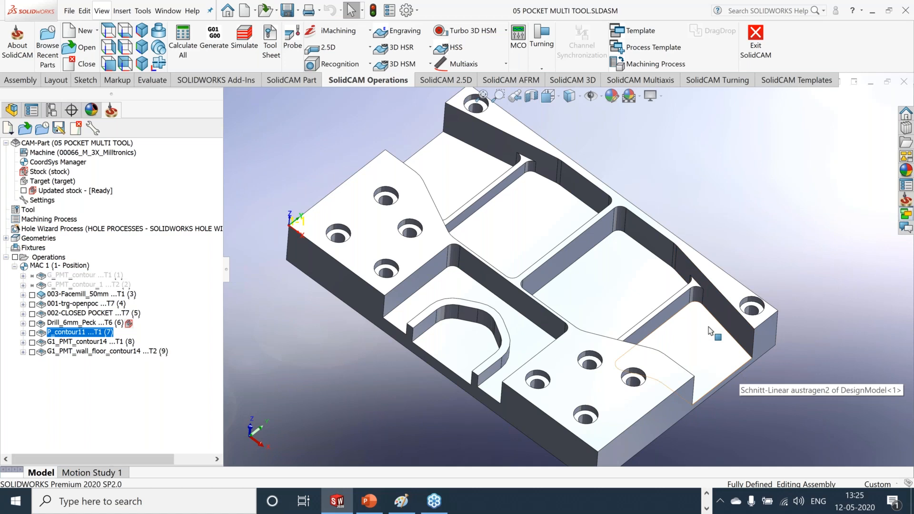
key("f")
mouse_move(732, 223)
middle_mouse_down()
mouse_move(733, 181)
mouse_move(741, 215)
middle_mouse_up()
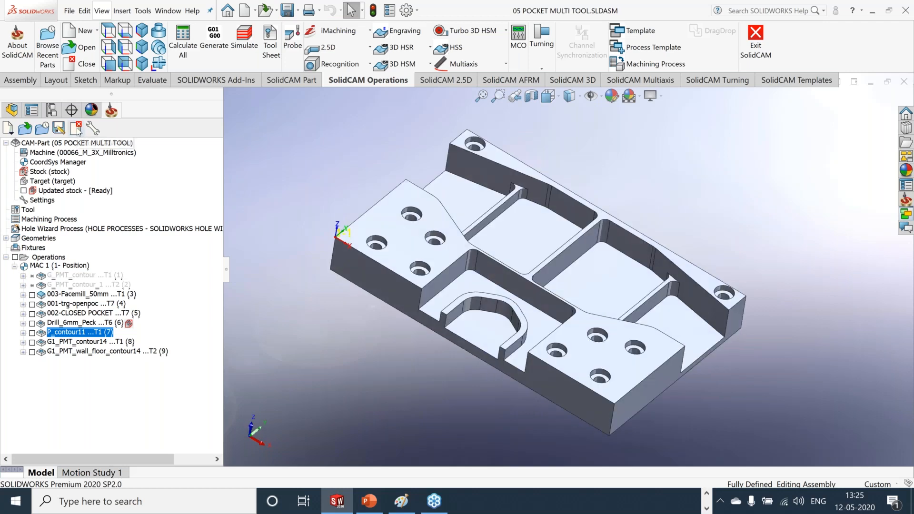
left_click(78, 130)
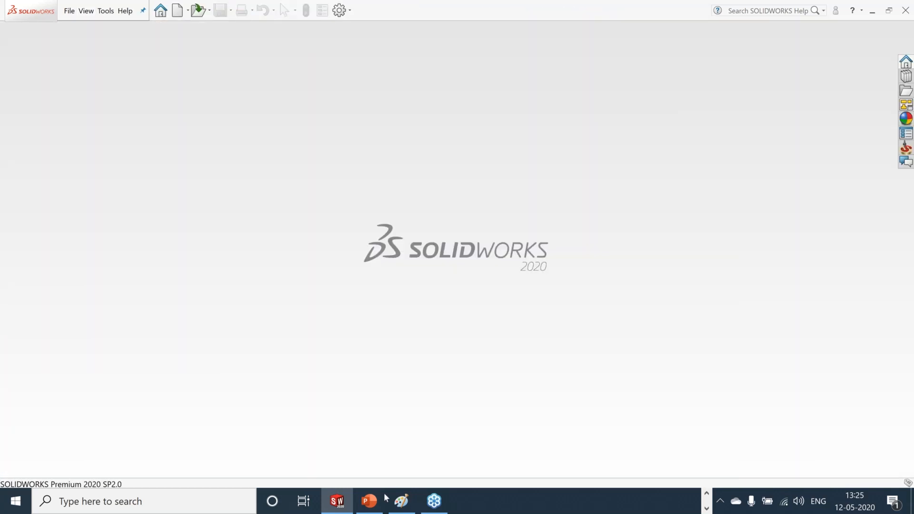
Switch to PowerPoint, start the slide show from the iMachining slide, and advance to the multi-tool slide
left_click(370, 501)
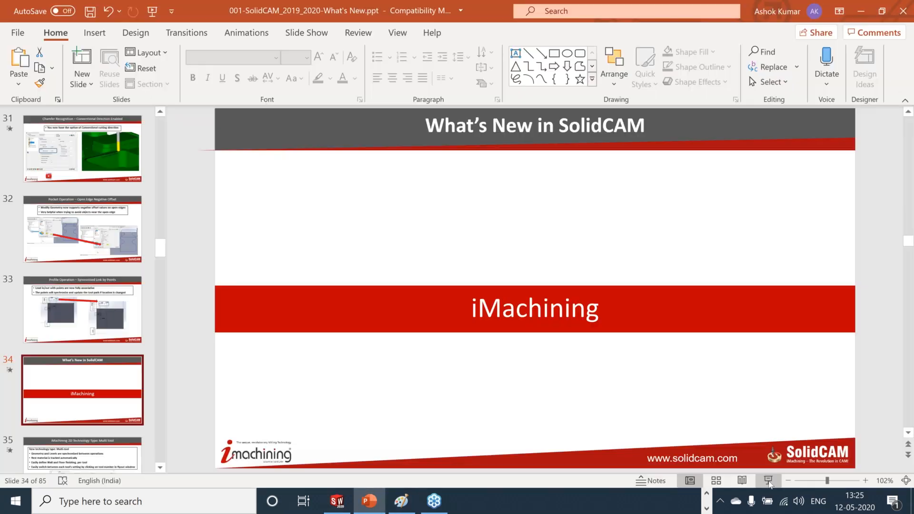
left_click(769, 481)
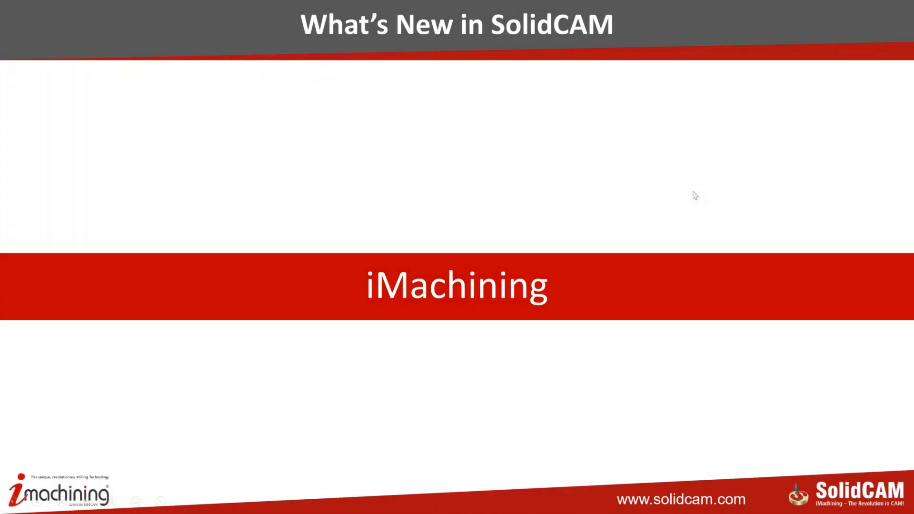
left_click(693, 192)
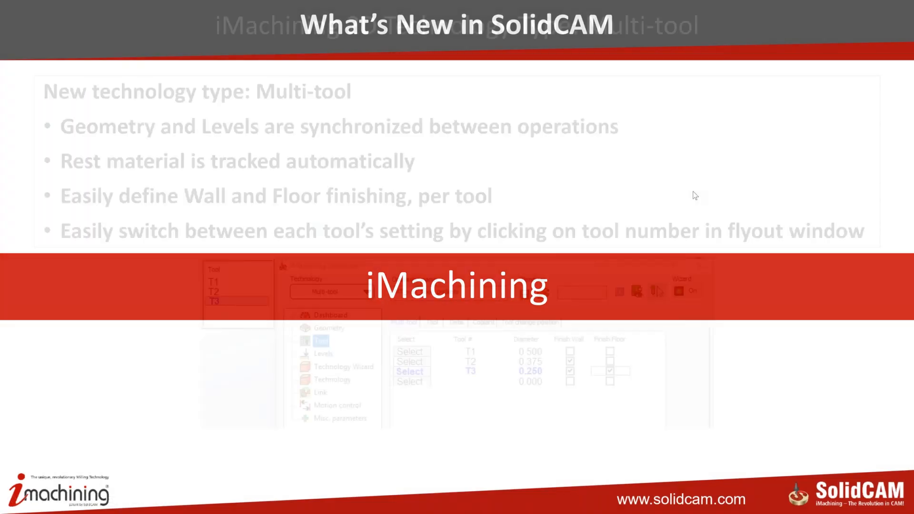
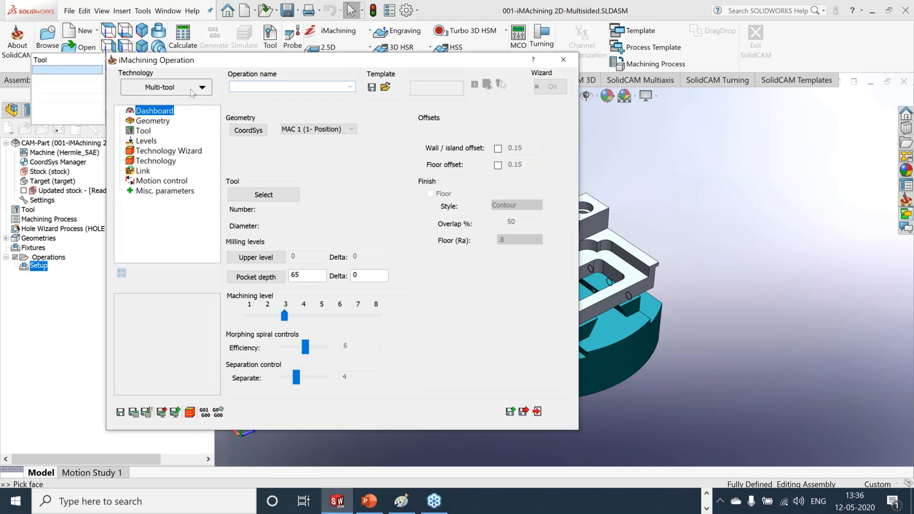
Change the iMachining operation's technology from multi-tool to iRough and open its geometry settings
left_click(193, 92)
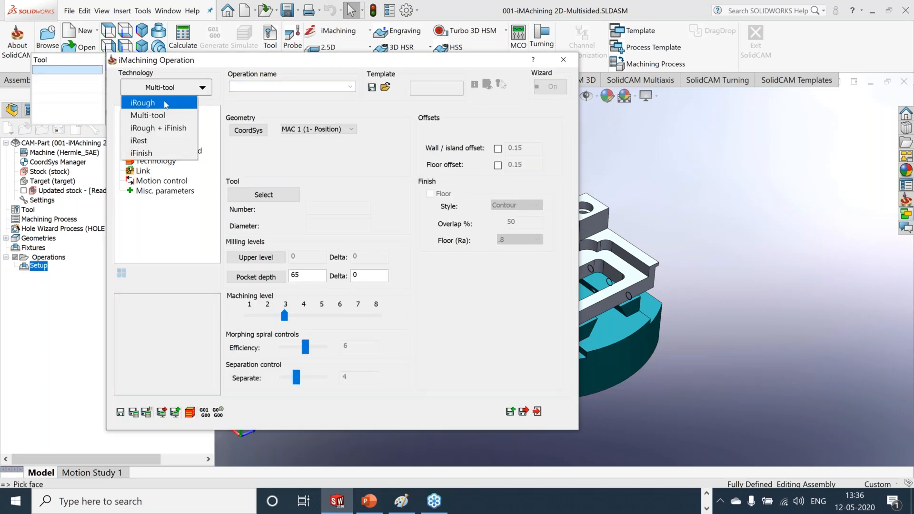
left_click(166, 104)
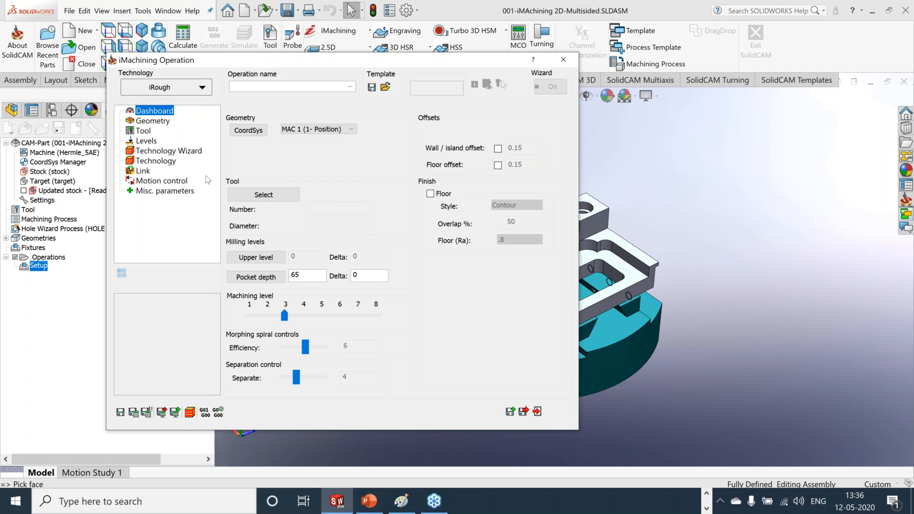
left_click(154, 121)
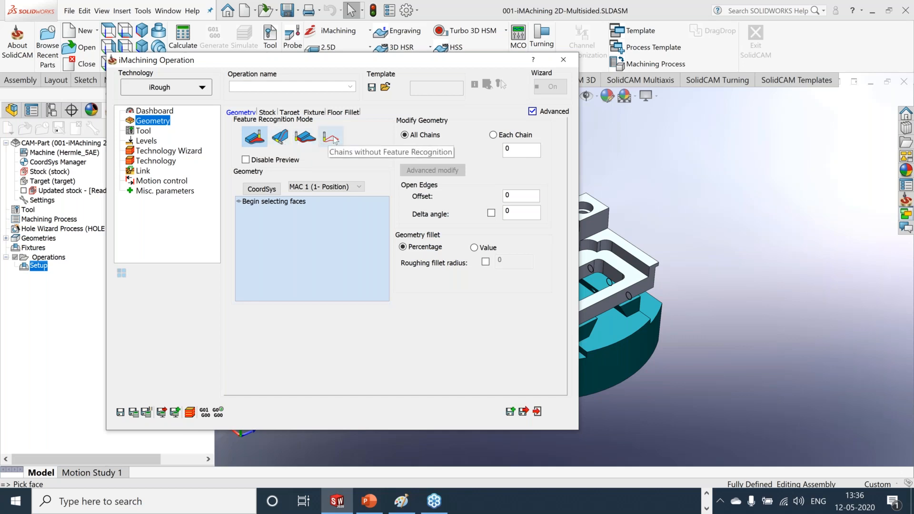
Inspect the clamped part from its other side, and set the iRough geometry to Outside Feature Recognition
double_click(455, 67)
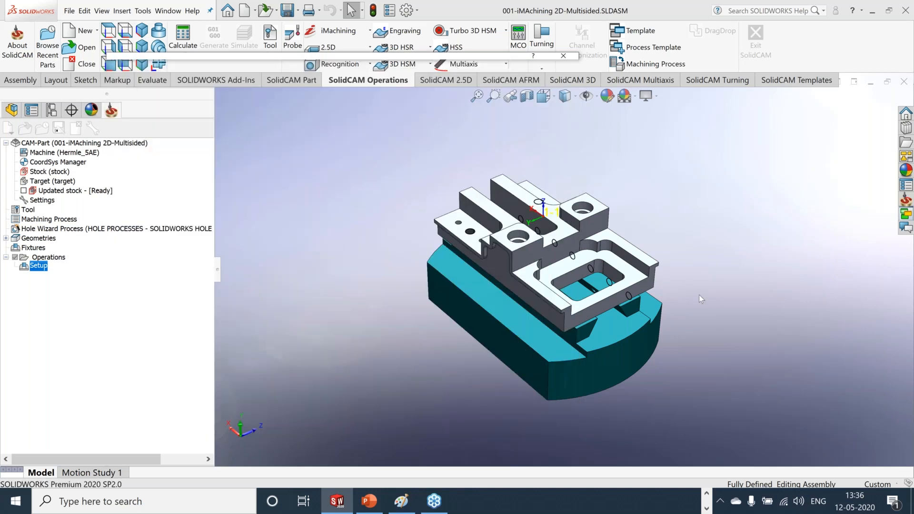
scroll(611, 283, "up", 1)
scroll(565, 254, "down", 2)
scroll(634, 288, "up", 2)
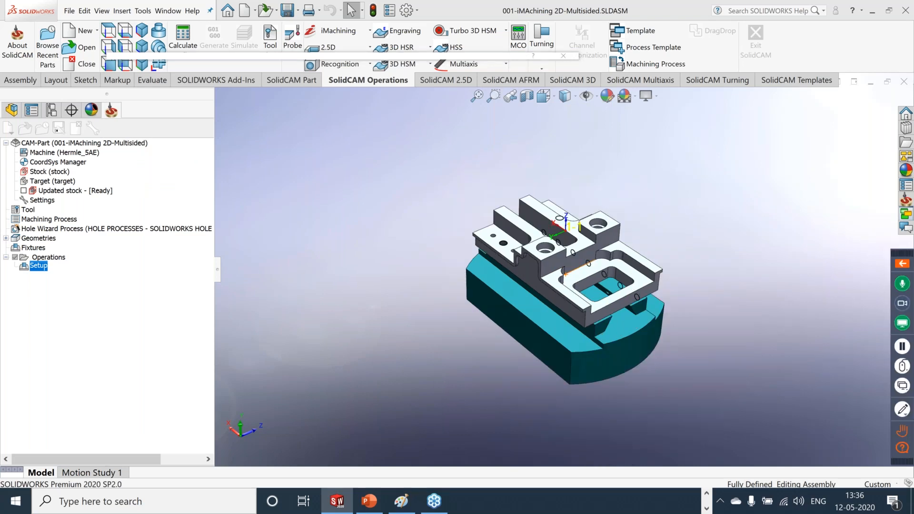
middle_click_drag(579, 268, 800, 348)
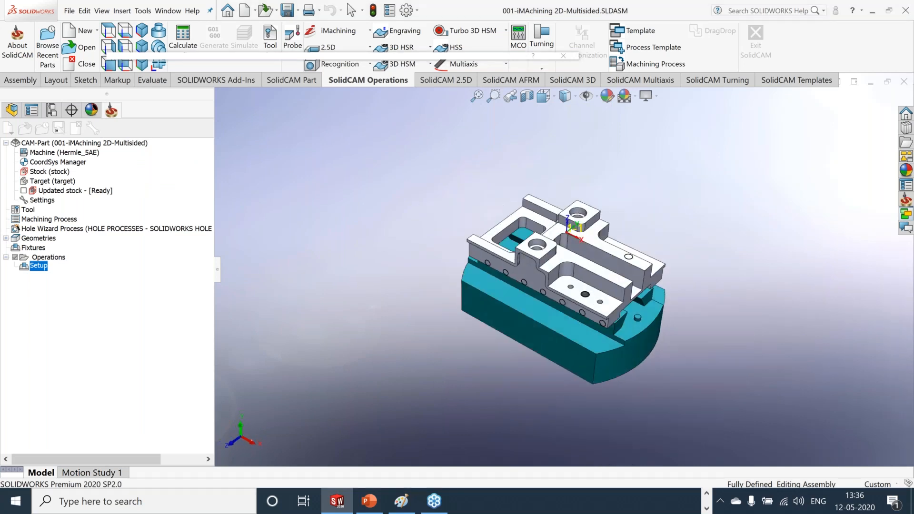
scroll(599, 253, "down", 1)
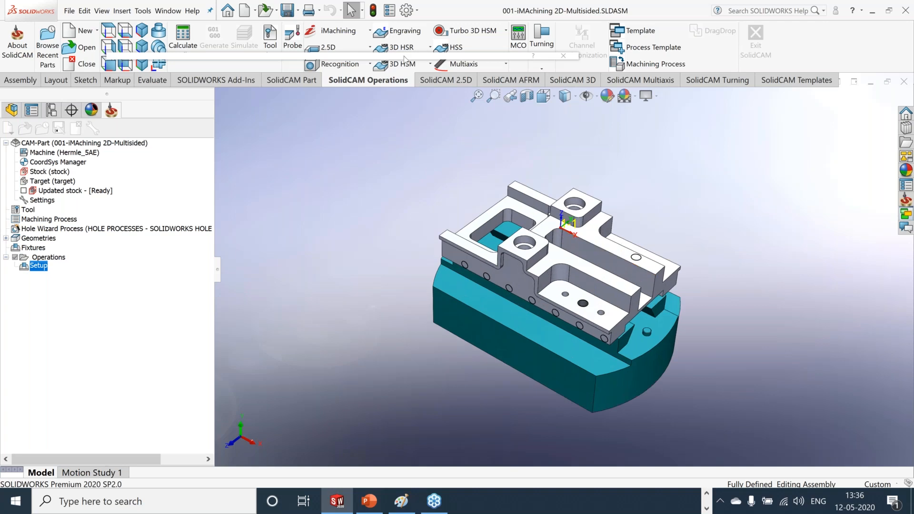
mouse_move(405, 58)
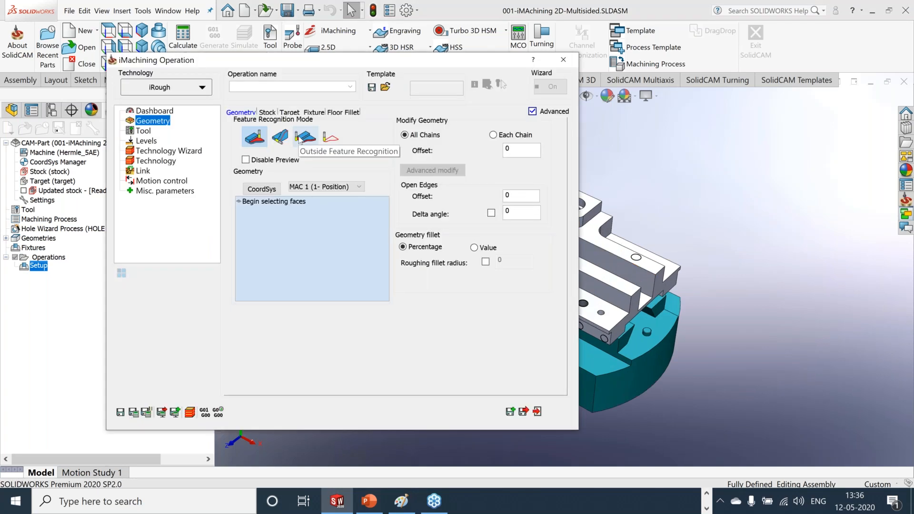
left_click(300, 138)
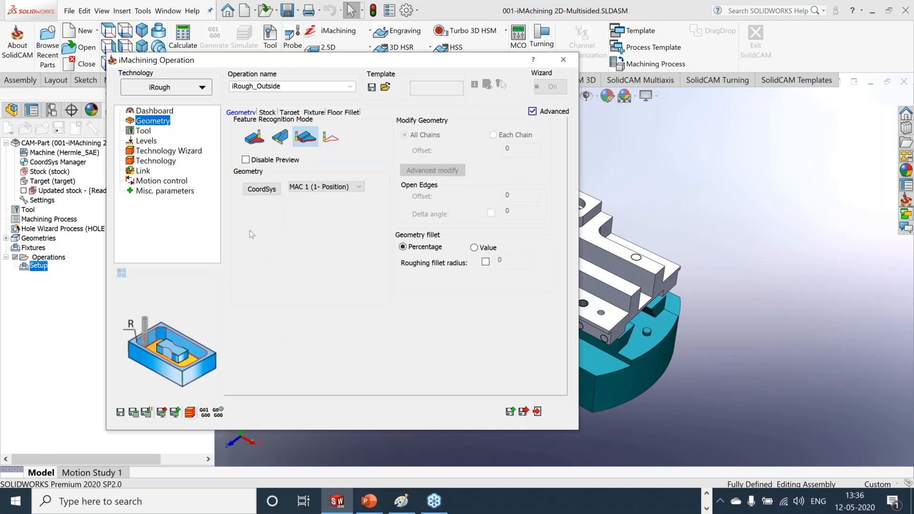
Assign tool 2, the 20 mm end mill, to the iRough_Outside operation
left_click(143, 131)
left_click(311, 285)
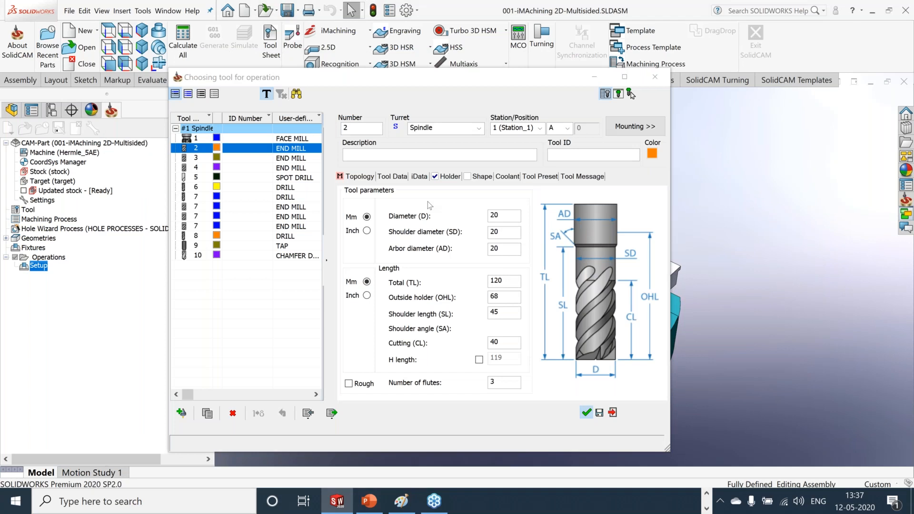
left_click(587, 413)
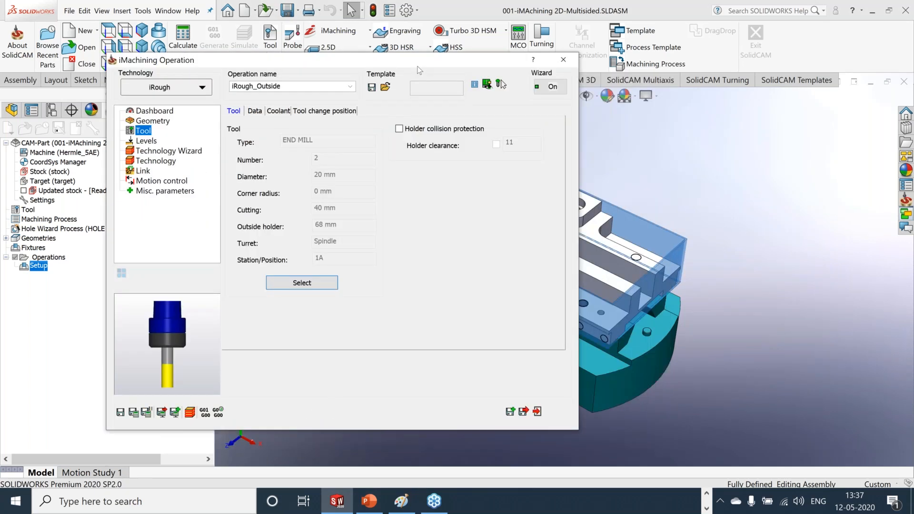
Examine the previewed outside machining volume and its levels around the clamped part
double_click(418, 65)
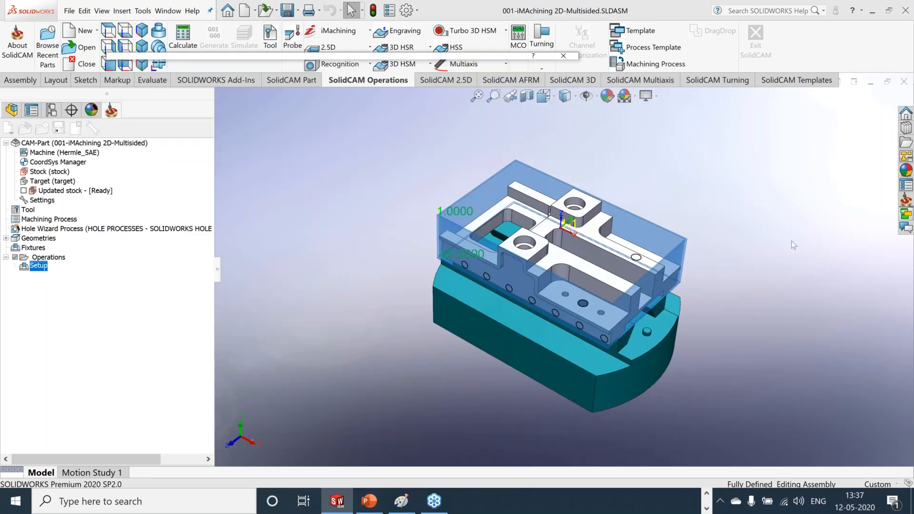
mouse_move(796, 234)
middle_mouse_down()
mouse_move(800, 221)
mouse_move(787, 223)
middle_mouse_up()
scroll(575, 192, "down", 1)
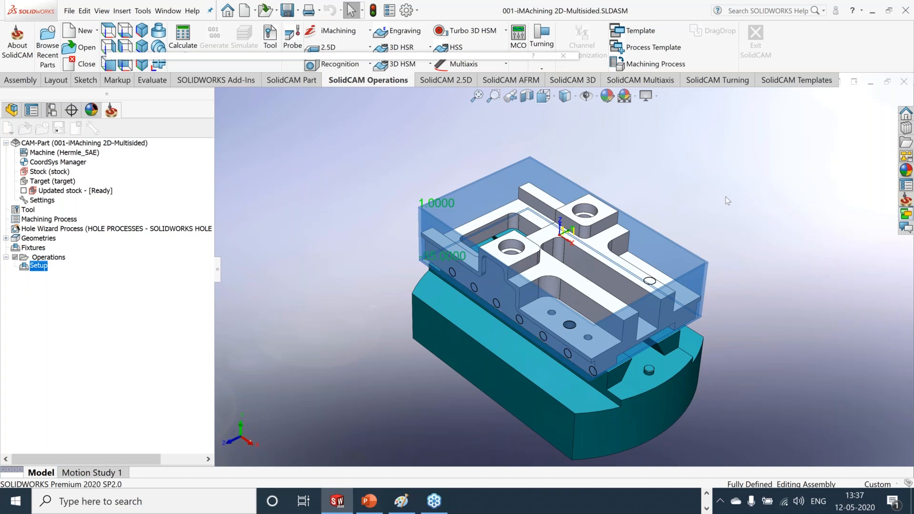
Review the levels and cutting conditions of the iRough_Outside operation, and save and calculate its toolpath
mouse_move(728, 198)
middle_mouse_down()
mouse_move(734, 246)
mouse_move(733, 215)
middle_mouse_up()
scroll(654, 220, "down", 3)
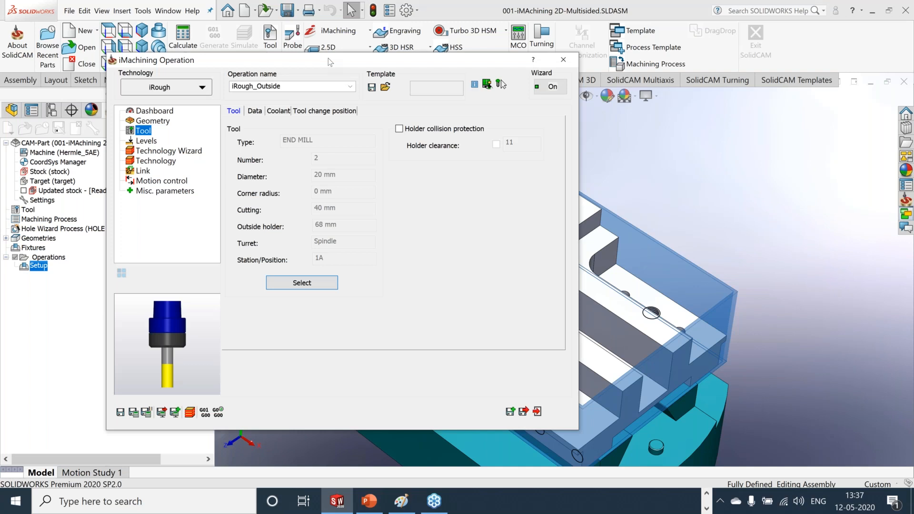
left_click(147, 142)
left_click(163, 151)
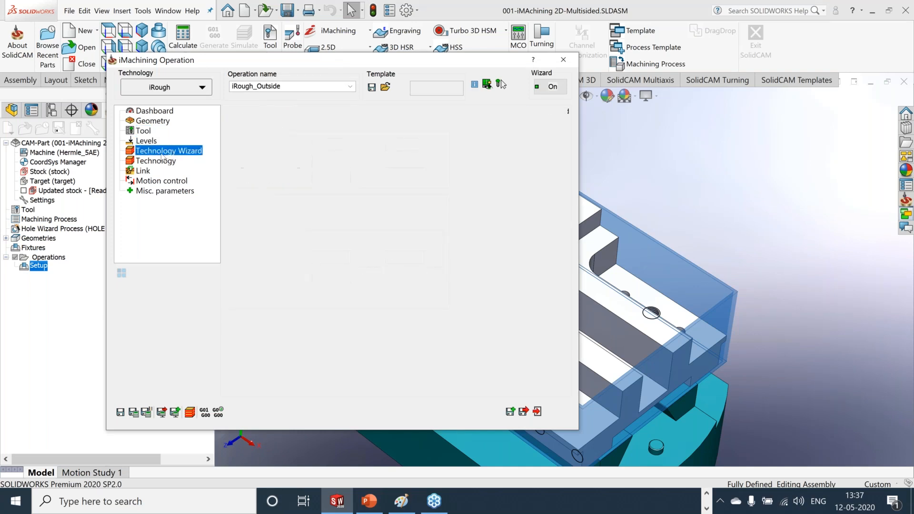
left_click(134, 412)
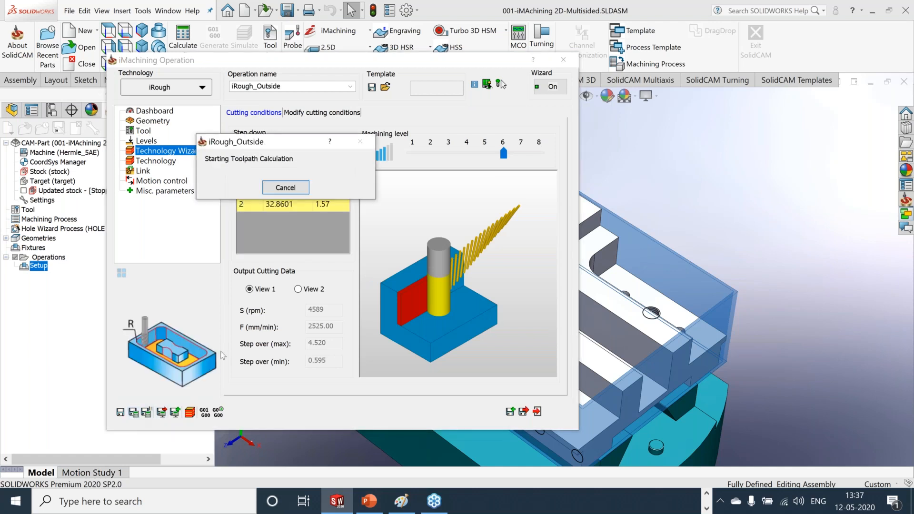
left_click(538, 411)
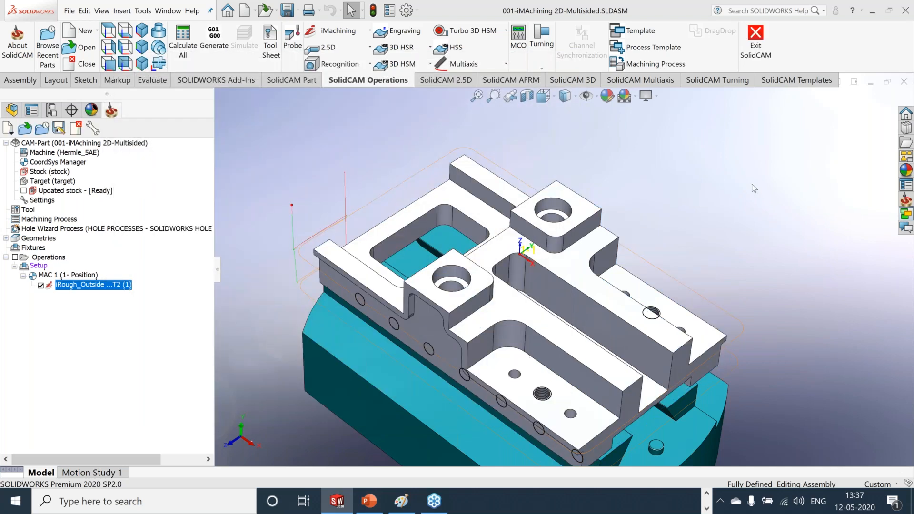
Simulate the iRough_Outside operation in SolidVerify at an increased simulation speed and exit the simulation
right_click(121, 285)
left_click(175, 180)
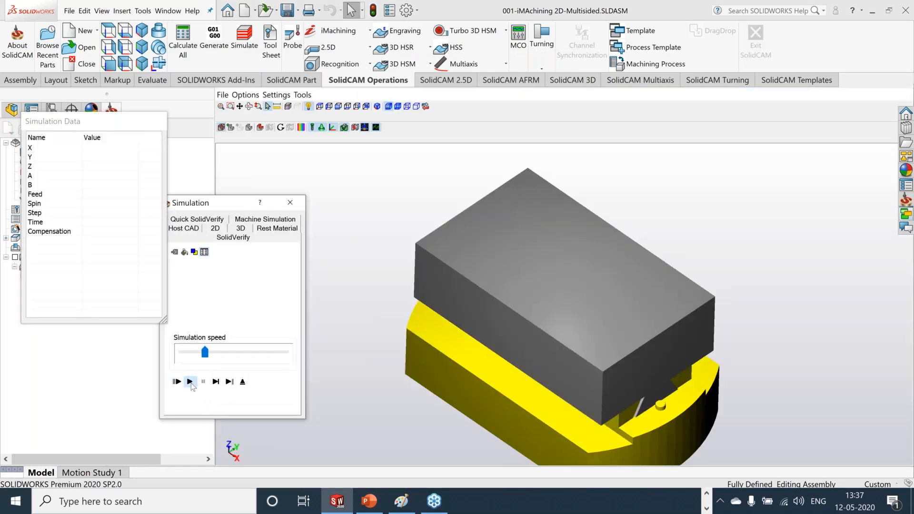
left_click(190, 382)
left_click(251, 355)
left_click(256, 355)
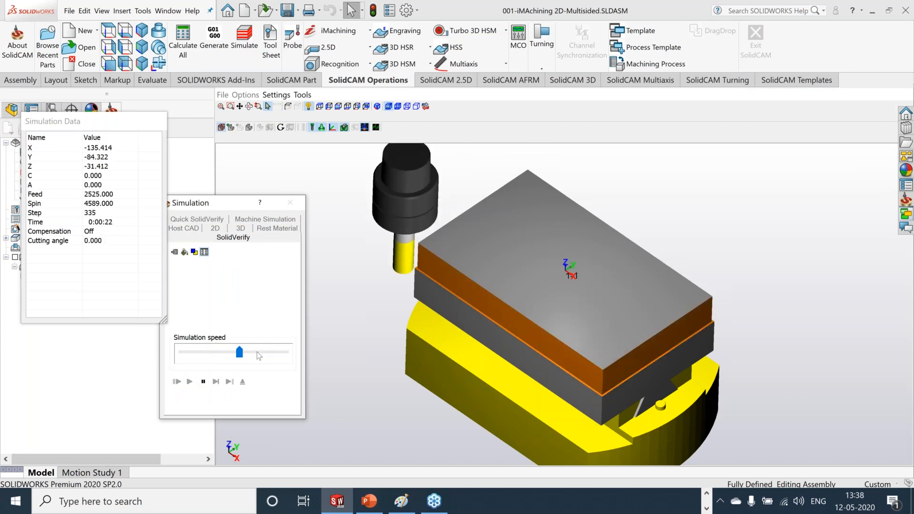
left_click(270, 357)
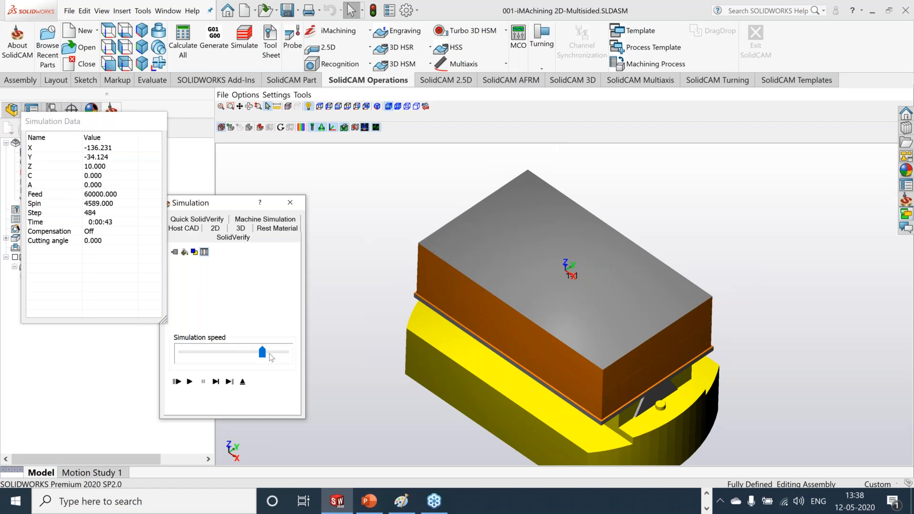
left_click(243, 382)
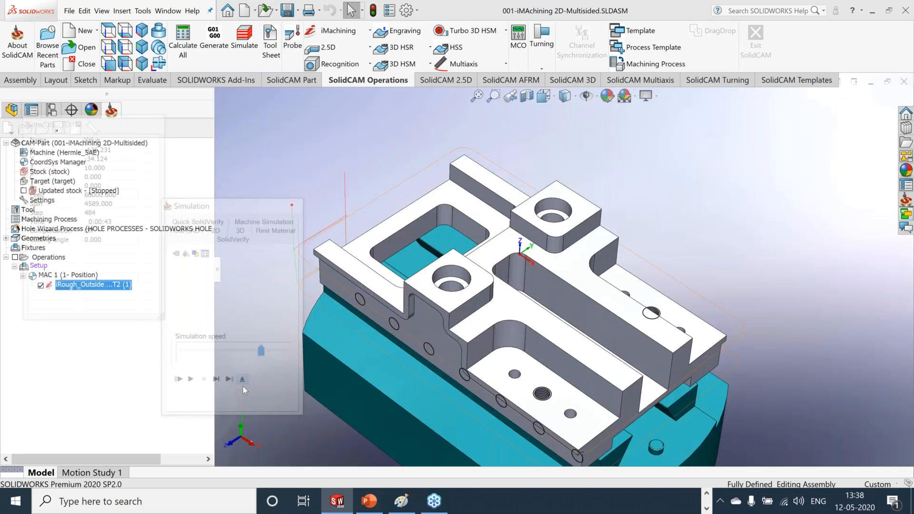
Add a new 2D iMachining operation and set its technology to iRough
left_click(365, 31)
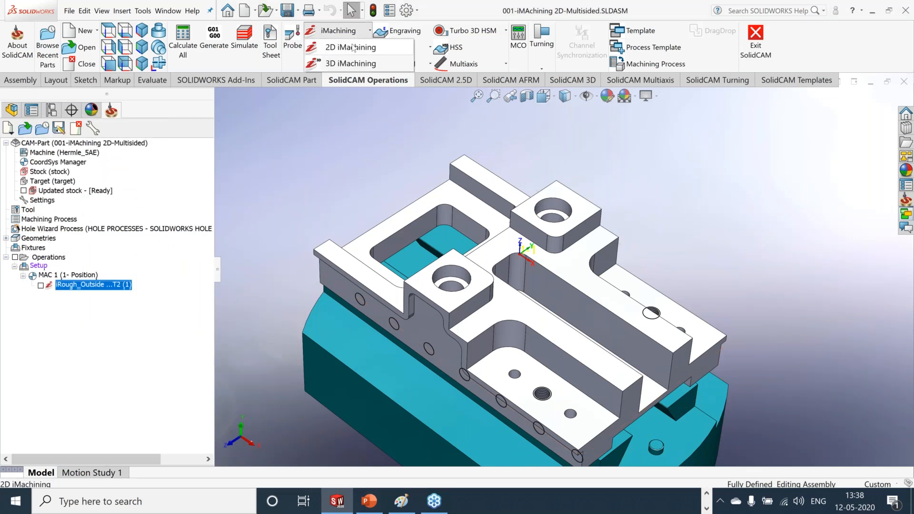
left_click(353, 47)
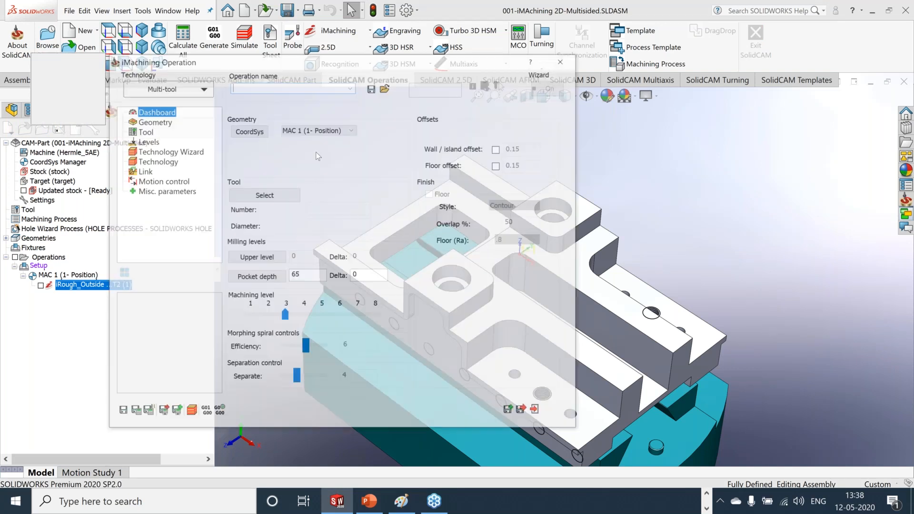
left_click(191, 87)
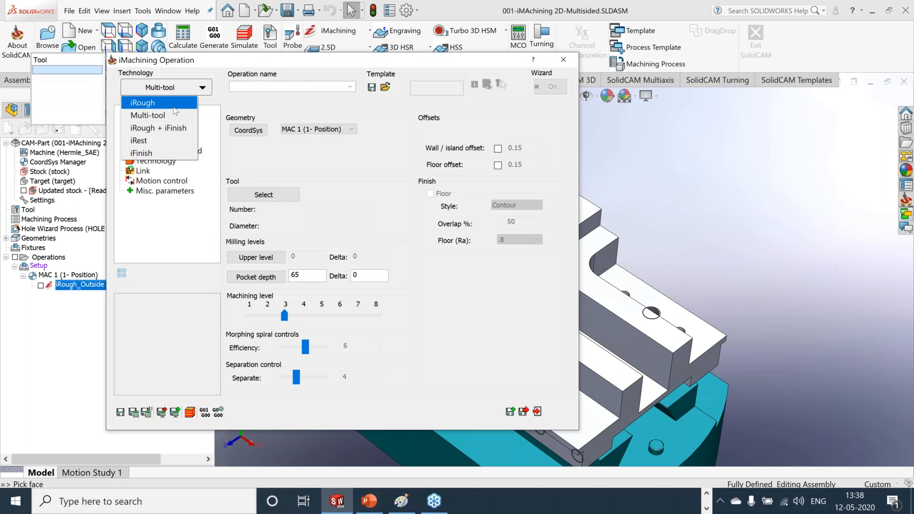
left_click(174, 105)
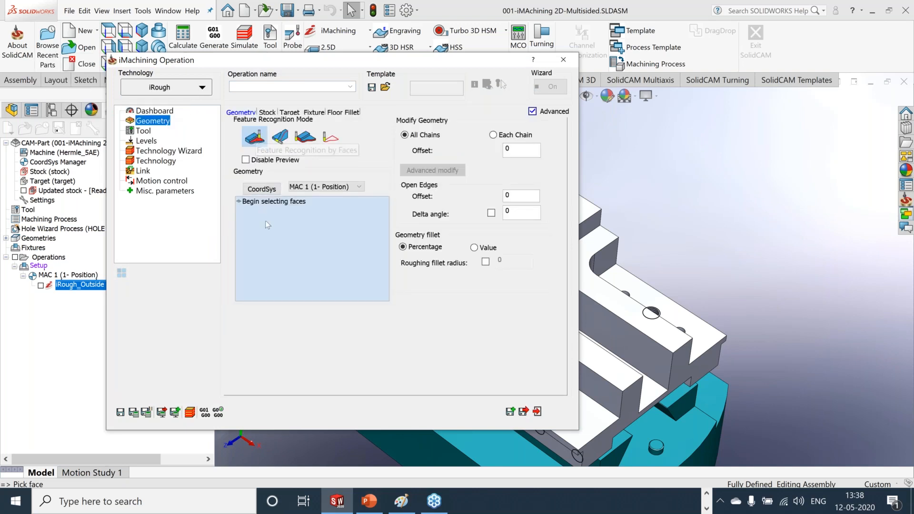
Try to select the floor faces on the part's two sides as the new iRough geometry
left_click(275, 203)
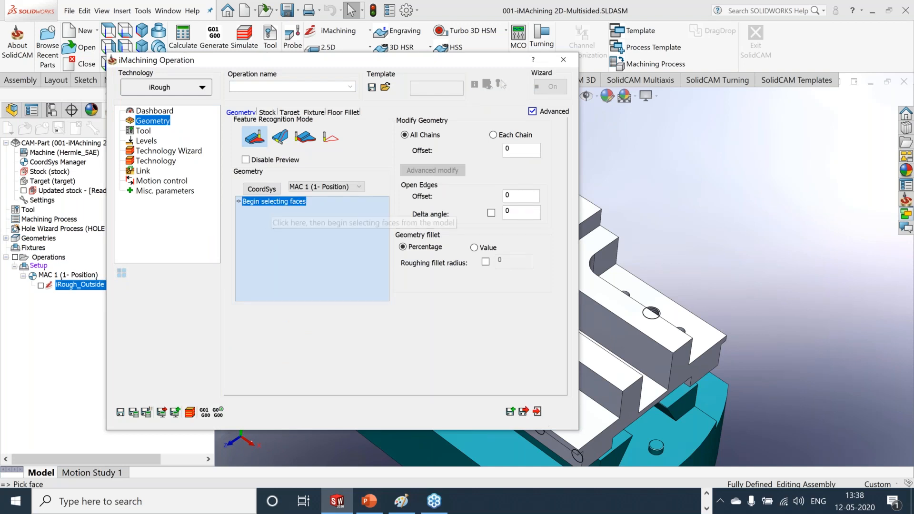
left_click(594, 423)
left_click(724, 234)
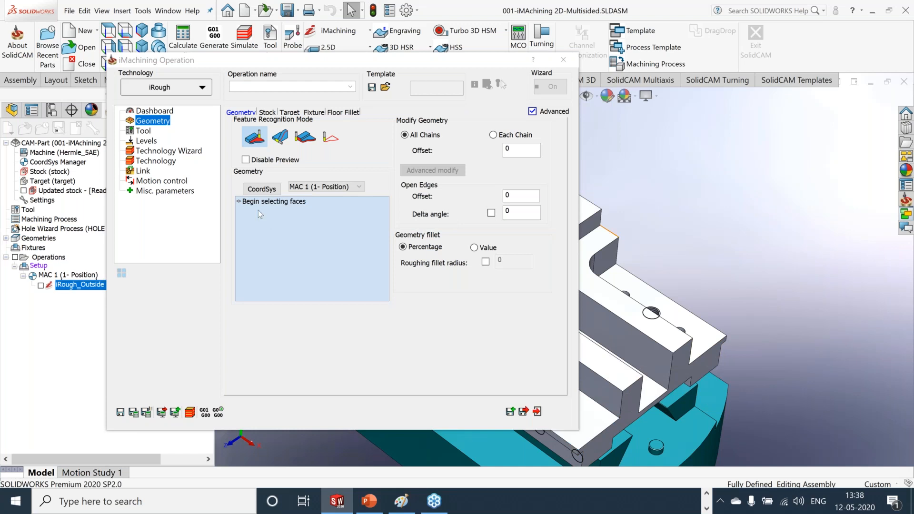
left_click(258, 210)
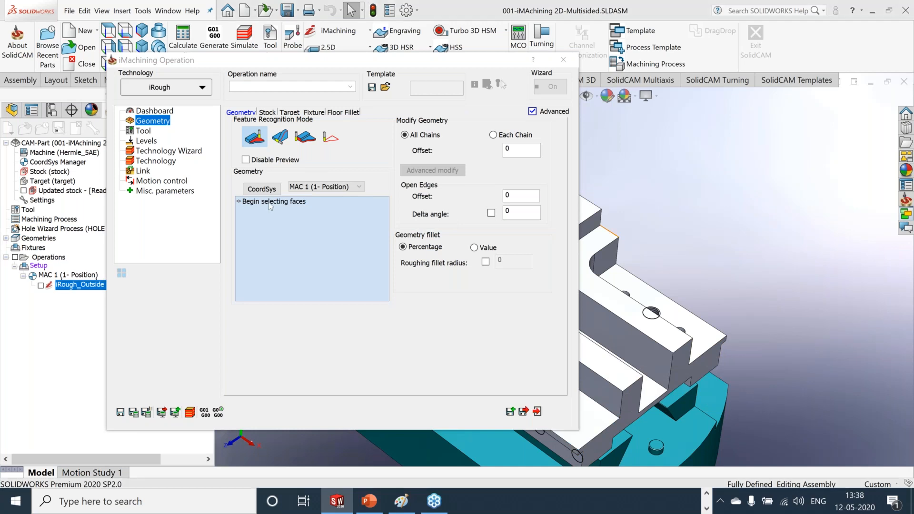
left_click(586, 421)
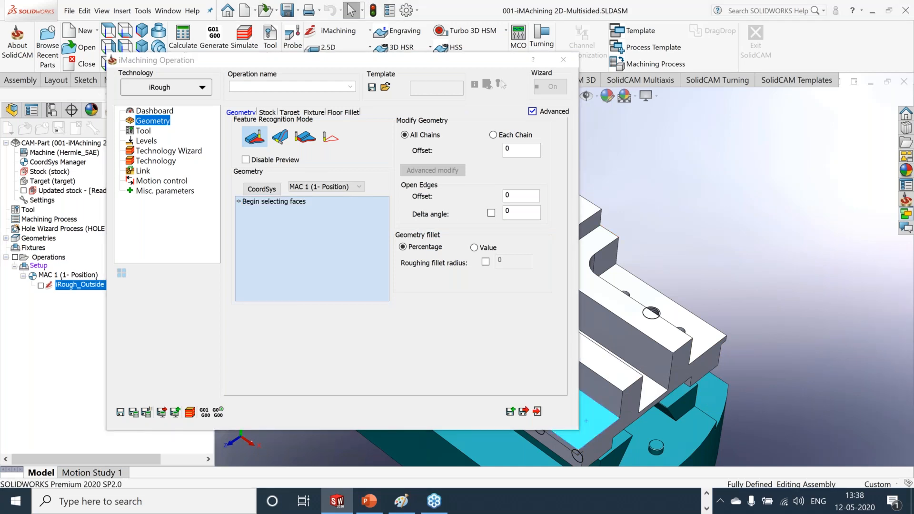
left_click(699, 329)
left_click(759, 256)
Select the near recess floor with the three holes and the ledge floor on the opposite side as the iRough geometry faces
scroll(759, 256, "up", 4)
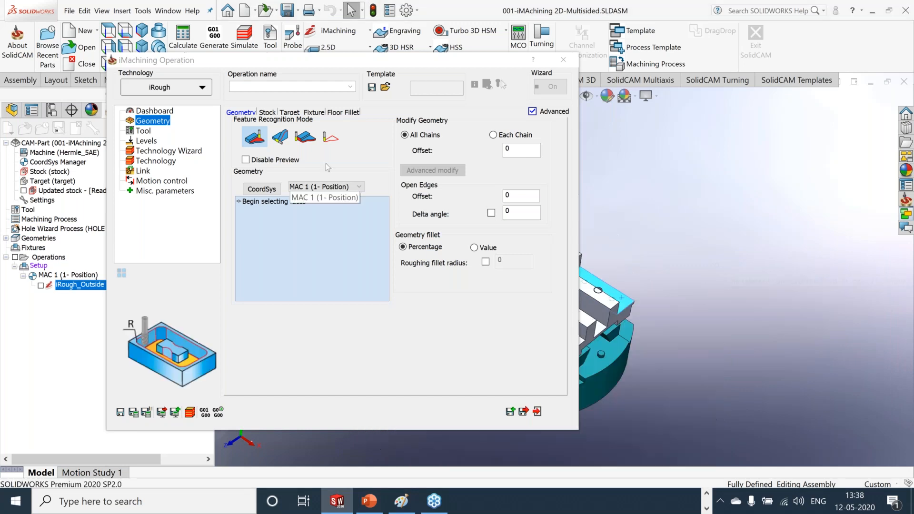
left_click(297, 204)
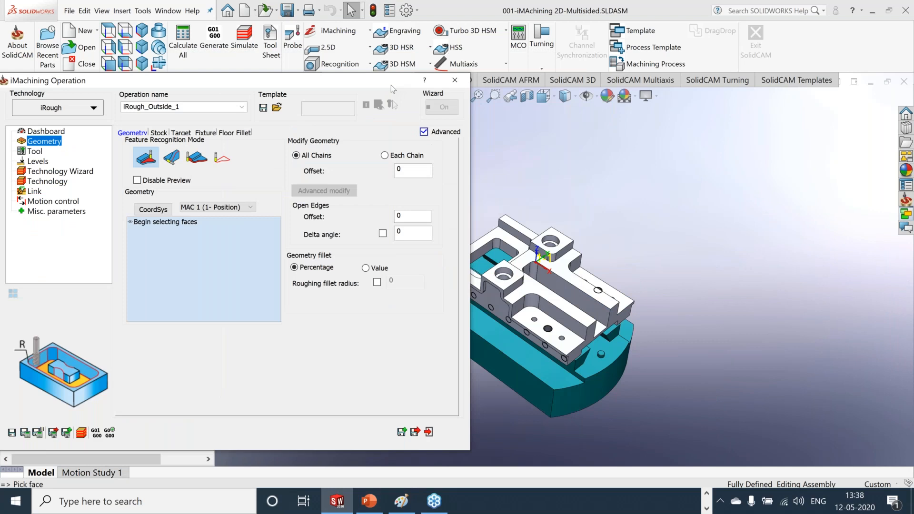
left_click(563, 332)
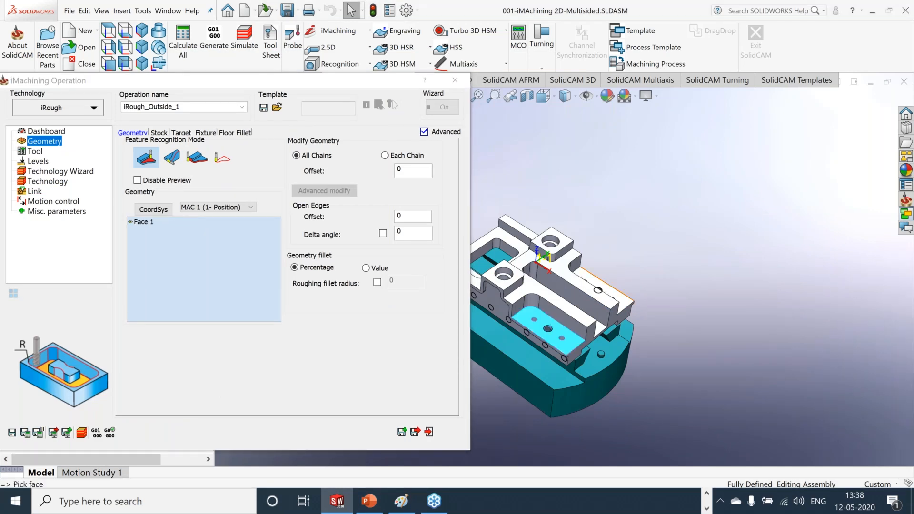
left_click(591, 308)
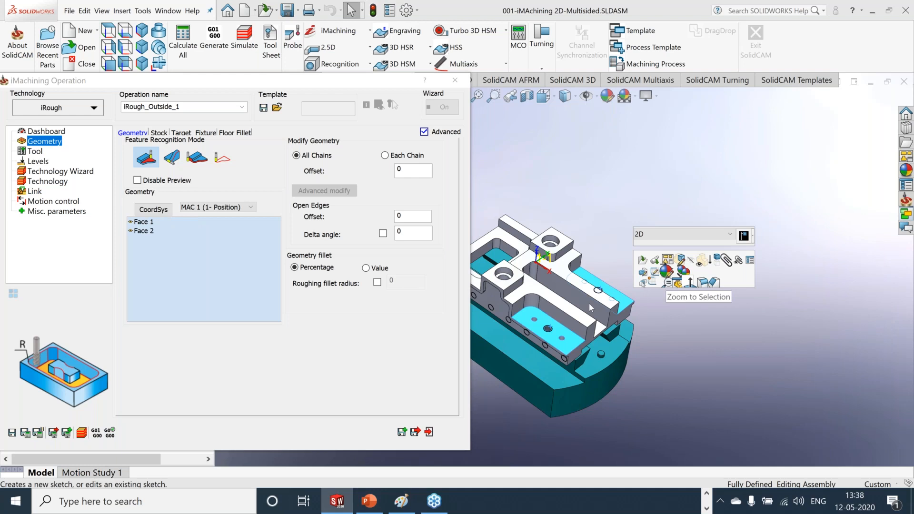
scroll(514, 284, "down", 3)
left_click_drag(334, 80, 624, 77)
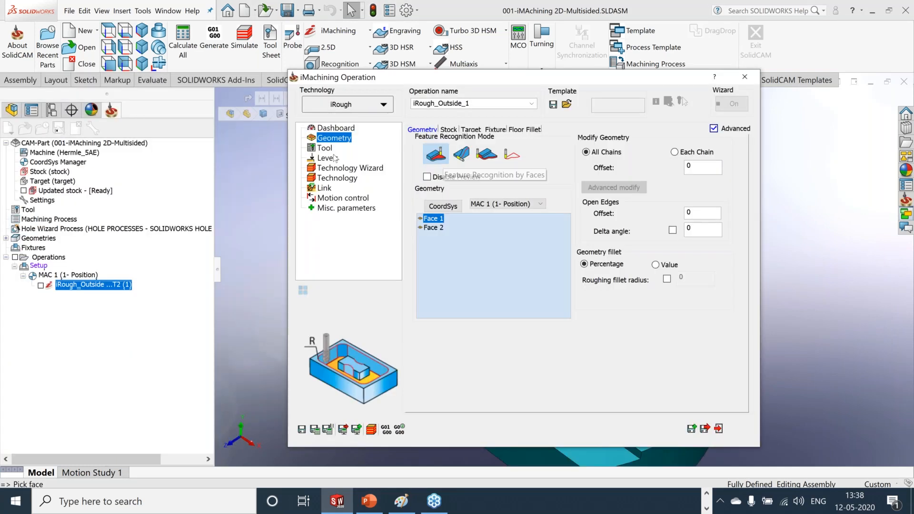
Assign tool 2, the 20 mm end mill, to the face-based iRough operation
left_click(327, 148)
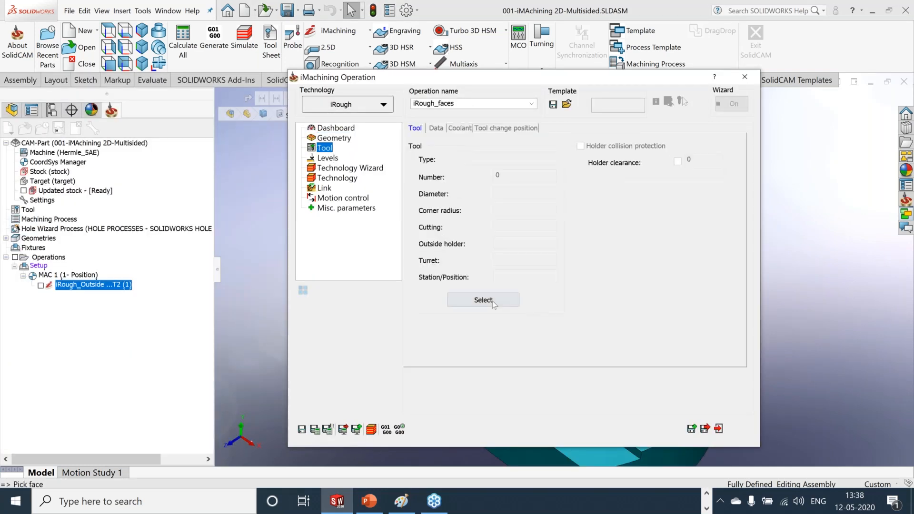
left_click(483, 300)
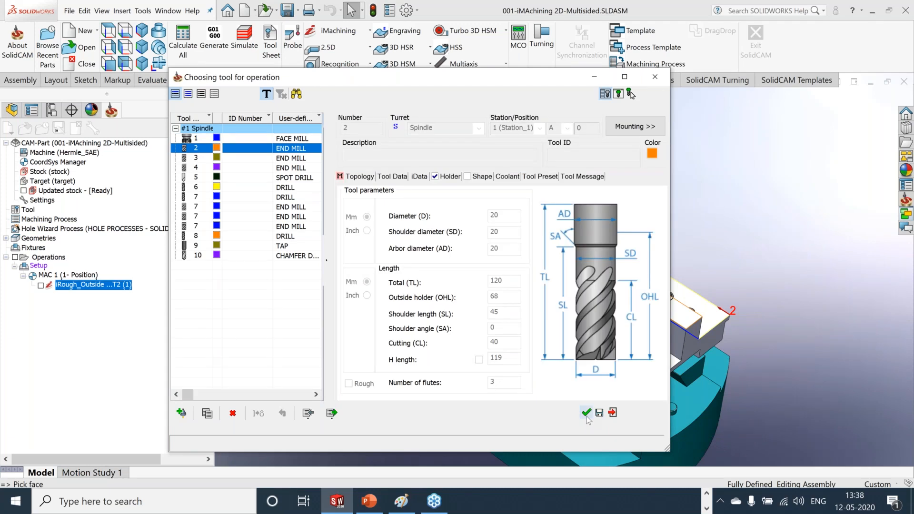
left_click(587, 414)
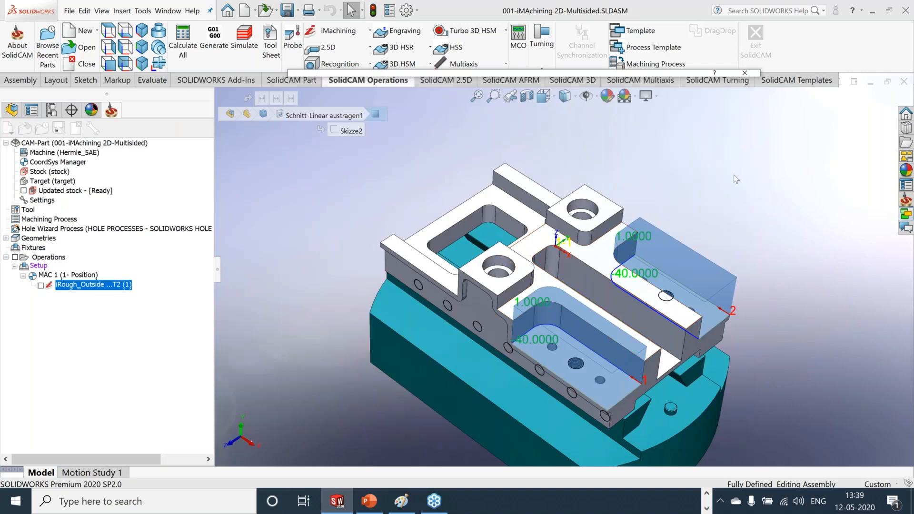
Check the iRough_faces operation's previewed volumes and cutting conditions, and save and calculate its toolpath
middle_click_drag(727, 176, 735, 388)
scroll(736, 387, "down", 1)
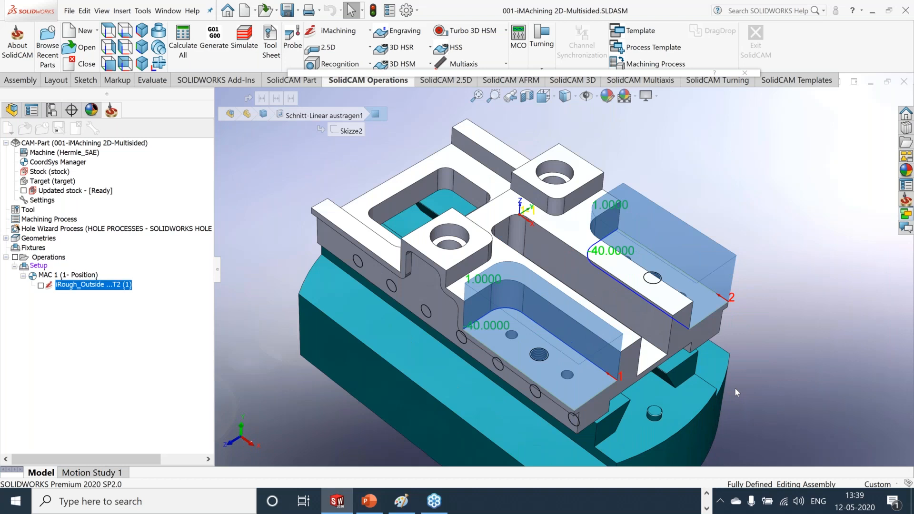
scroll(735, 388, "down", 1)
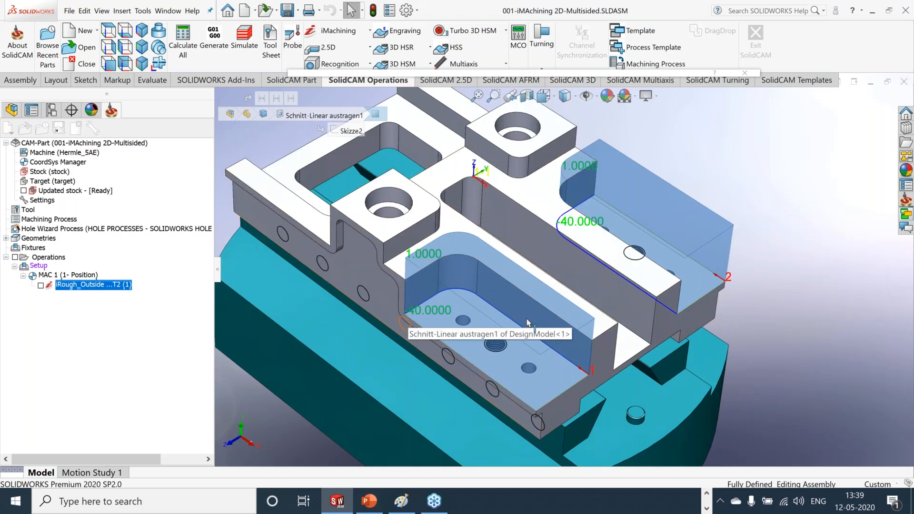
mouse_move(913, 262)
middle_click_drag(782, 299, 805, 245)
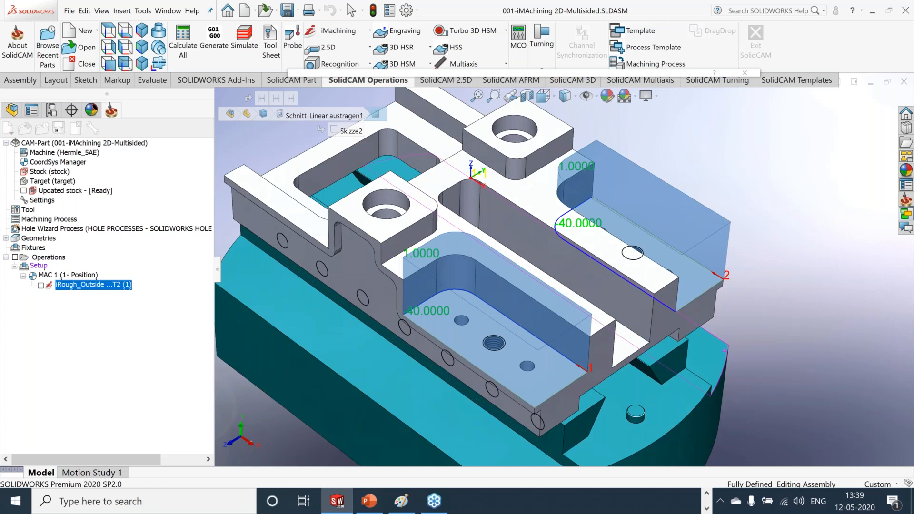
scroll(551, 329, "up", 2)
mouse_move(568, 76)
left_click(327, 158)
left_click(358, 169)
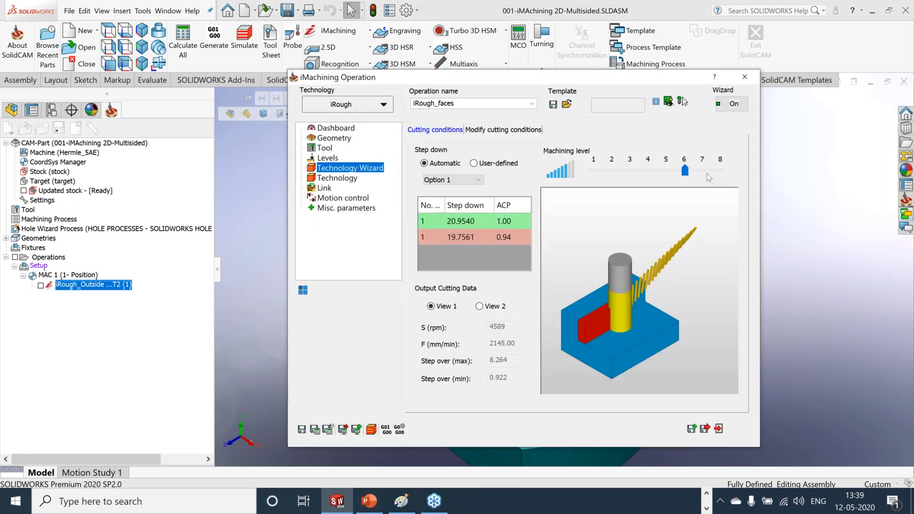
left_click(314, 431)
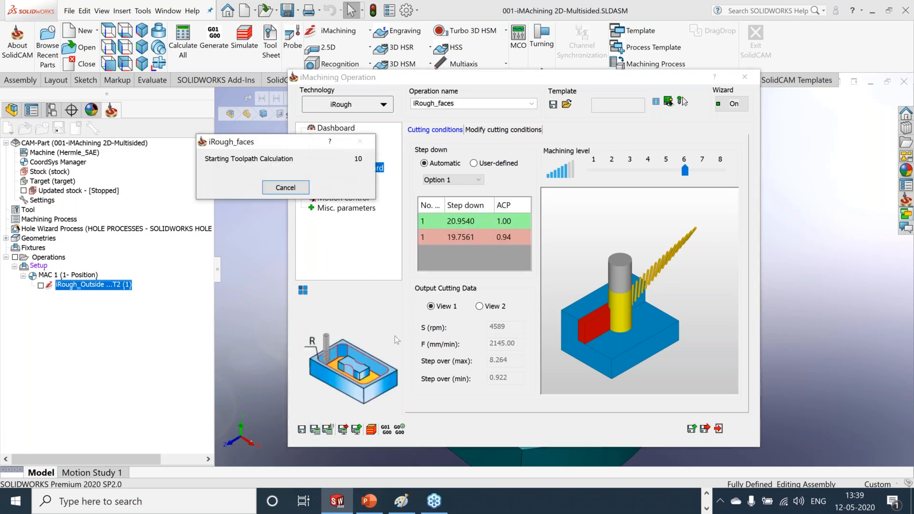
left_click(719, 430)
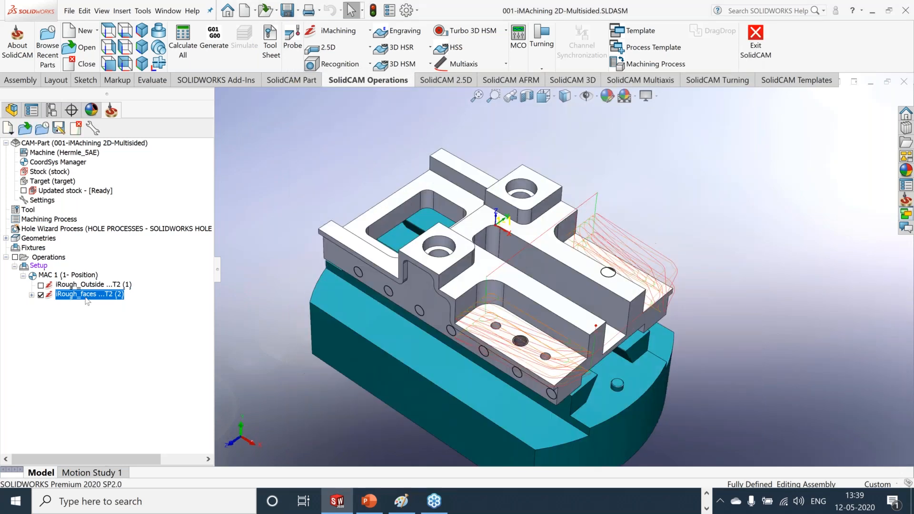
Simulate the iRough_faces operation in SolidVerify and exit the simulation
right_click(88, 294)
left_click(115, 181)
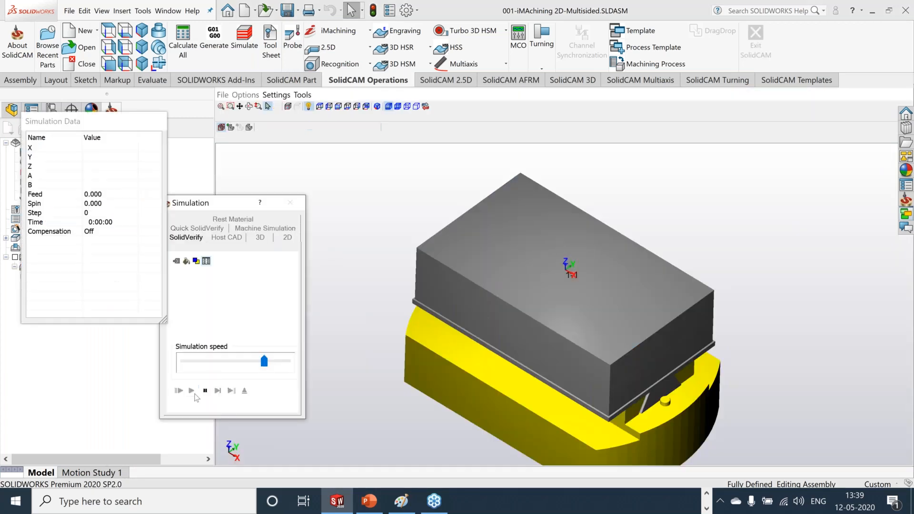
left_click(195, 395)
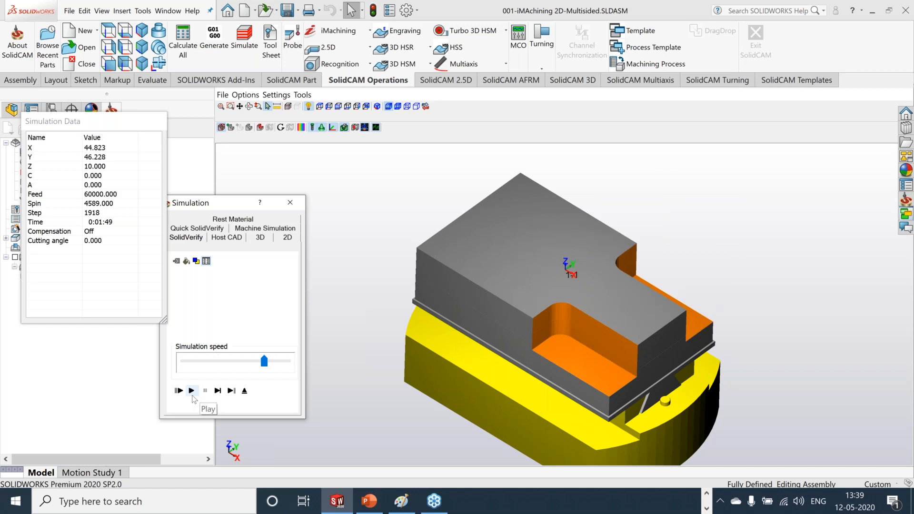
left_click(250, 395)
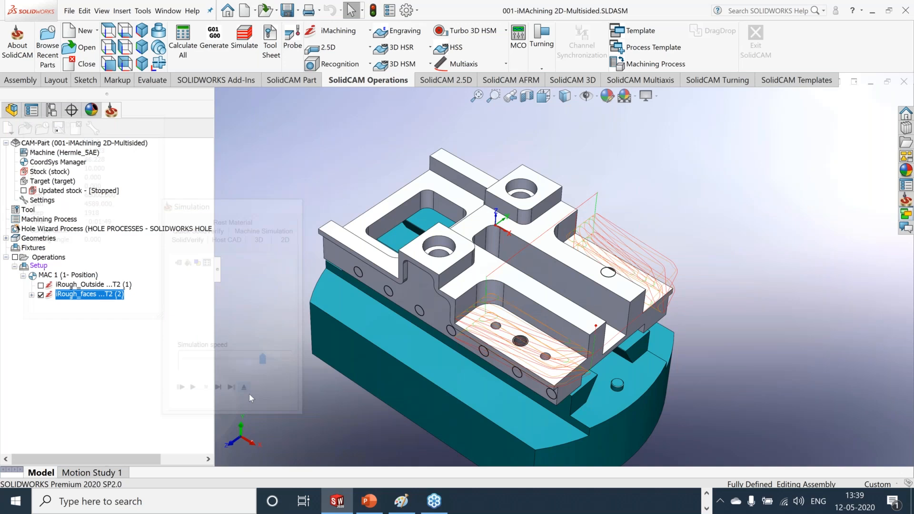
Copy the iRough_faces operation and paste the duplicate directly after it in the setup
right_click(99, 298)
left_click(150, 421)
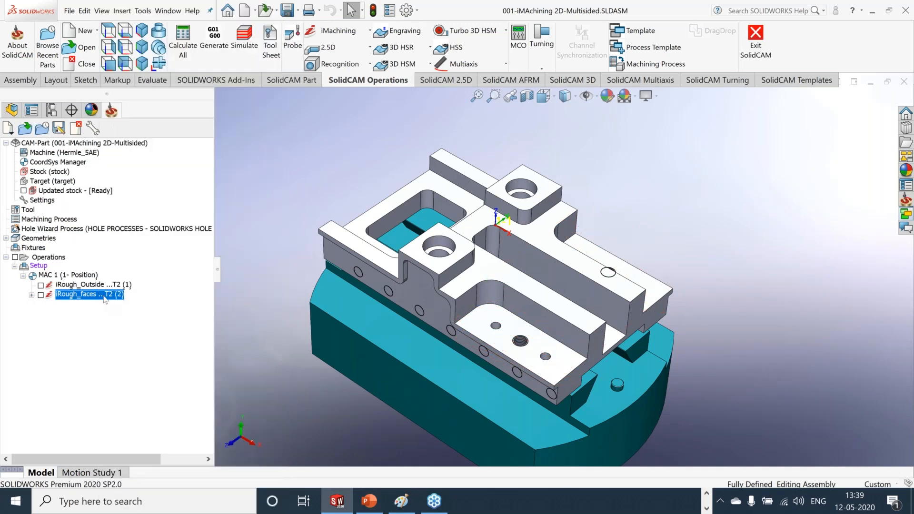
right_click(103, 298)
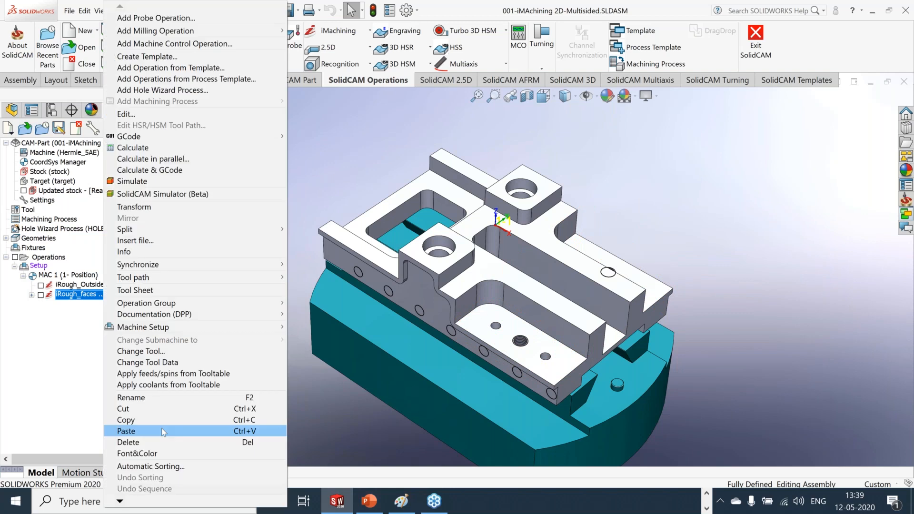
left_click(161, 427)
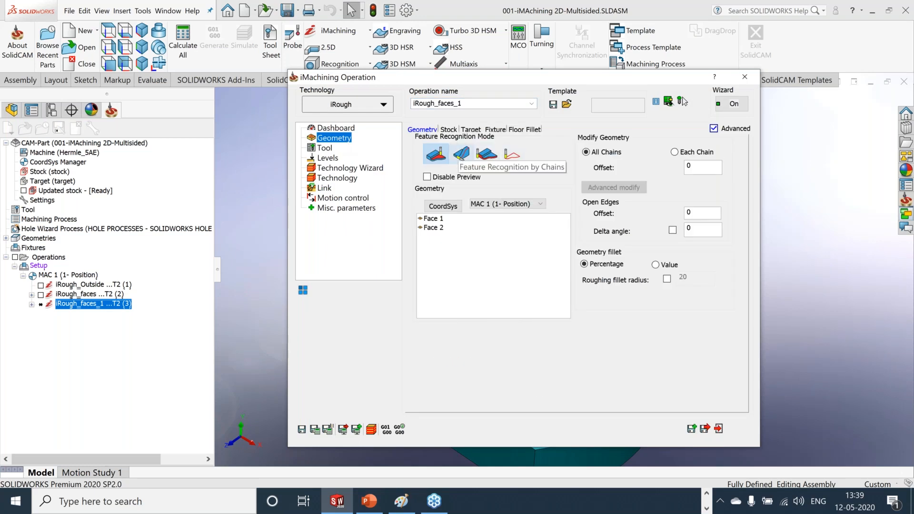
Switch the copied operation to feature recognition by chains and assign the existing contour5 geometry
left_click(461, 154)
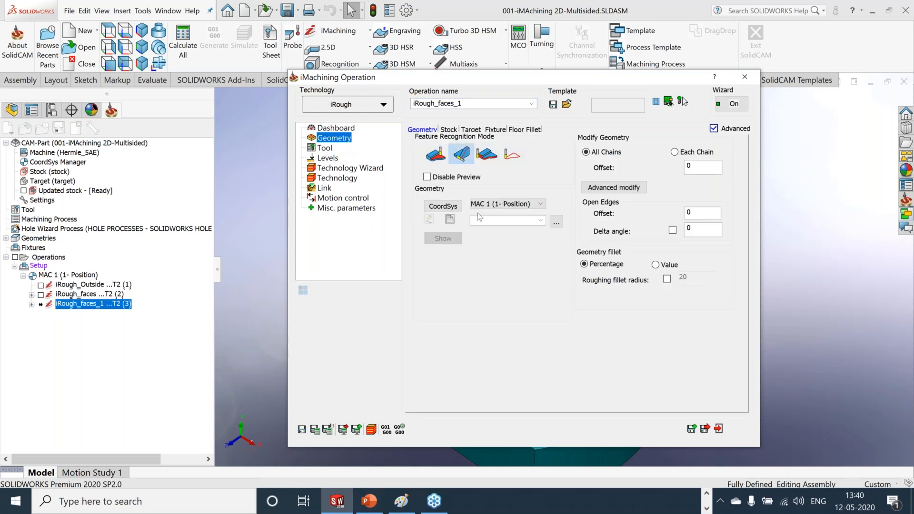
left_click(556, 222)
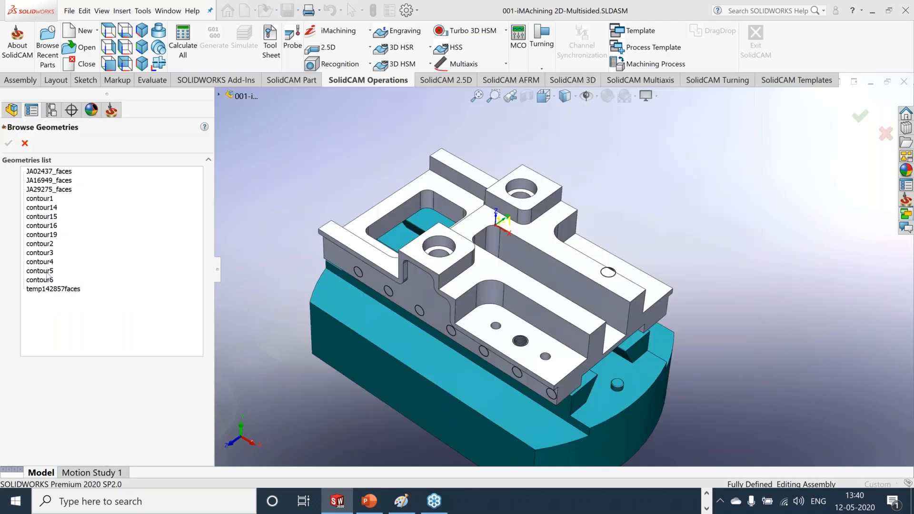
left_click(47, 272)
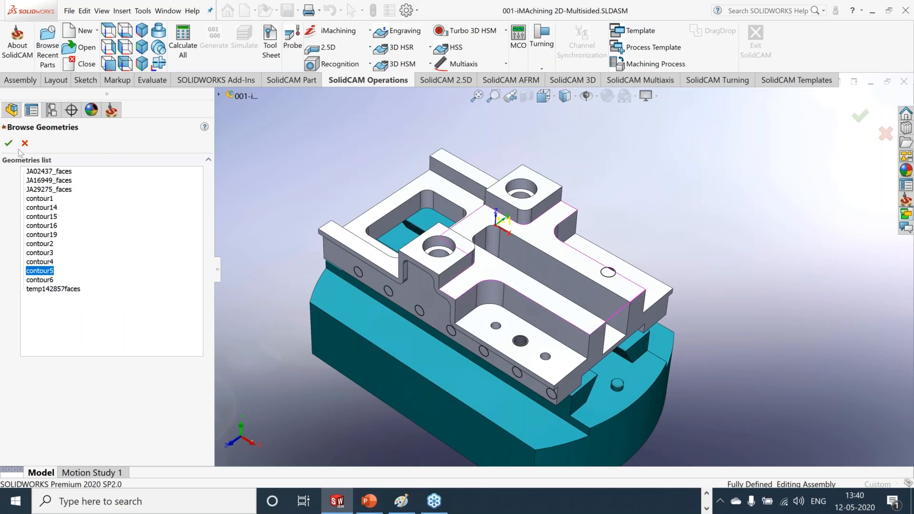
left_click(12, 145)
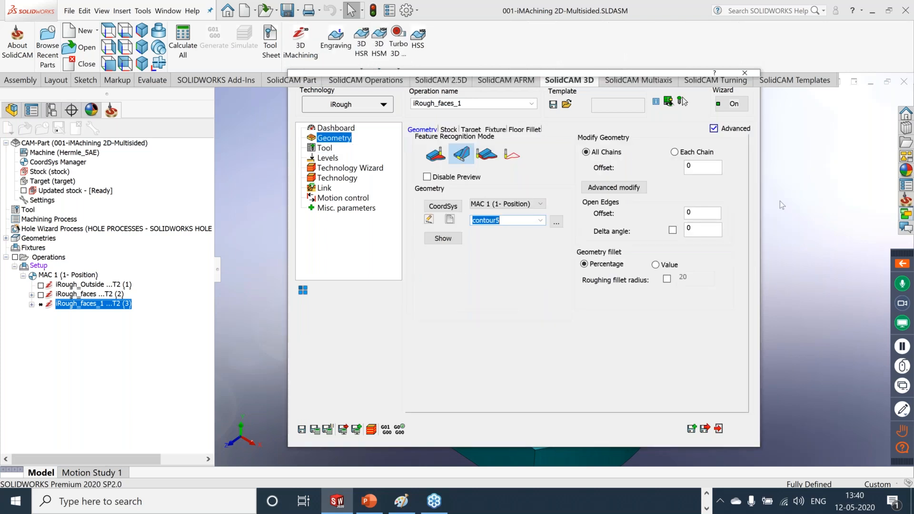
Check the previewed volume and cutting conditions of iRough_faces_1, and save and calculate its toolpath
scroll(546, 228, "down", 1)
scroll(547, 227, "down", 1)
scroll(691, 219, "up", 2)
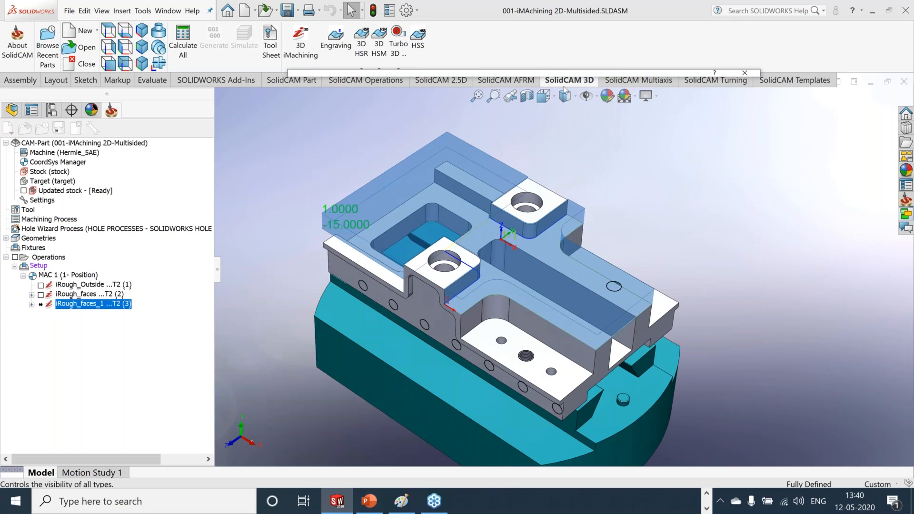
mouse_move(560, 74)
left_click(331, 158)
left_click(351, 171)
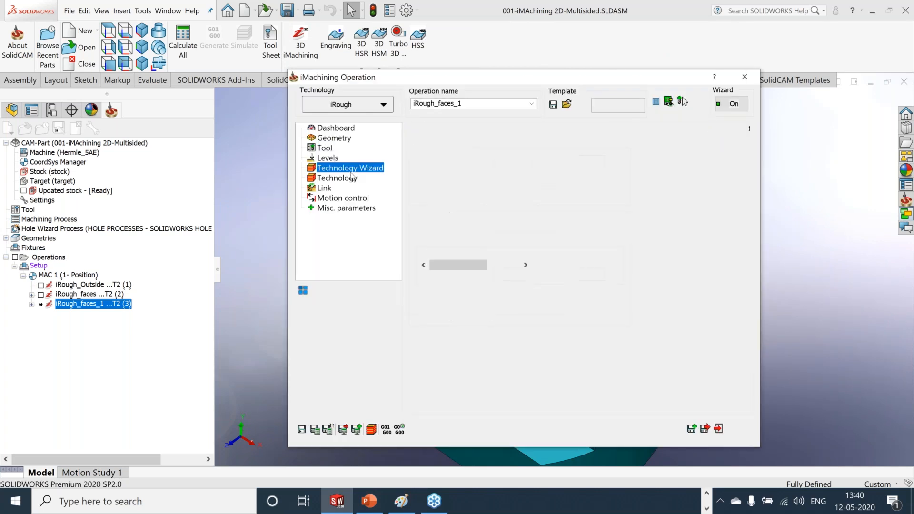
left_click(315, 429)
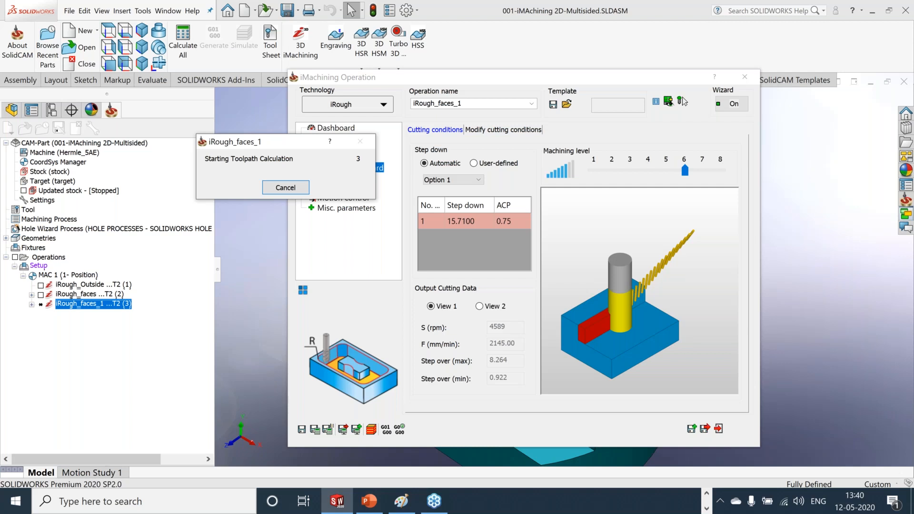
left_click(719, 430)
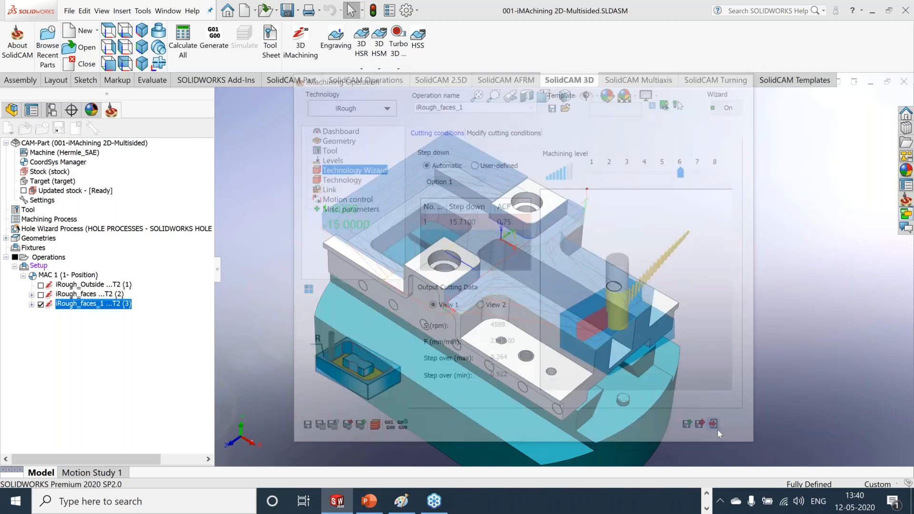
Inspect the iRough_faces_1 toolpath around the two raised bosses and hide it
scroll(497, 310, "down", 1)
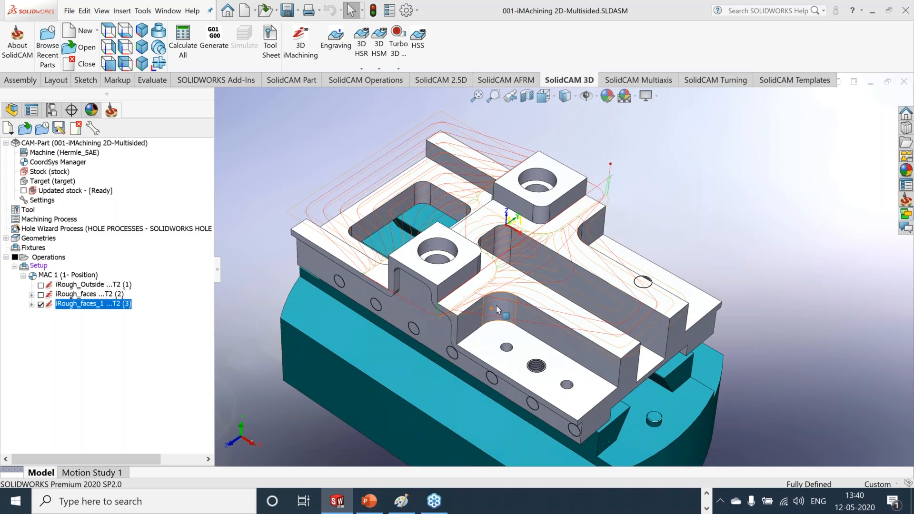
scroll(497, 310, "down", 1)
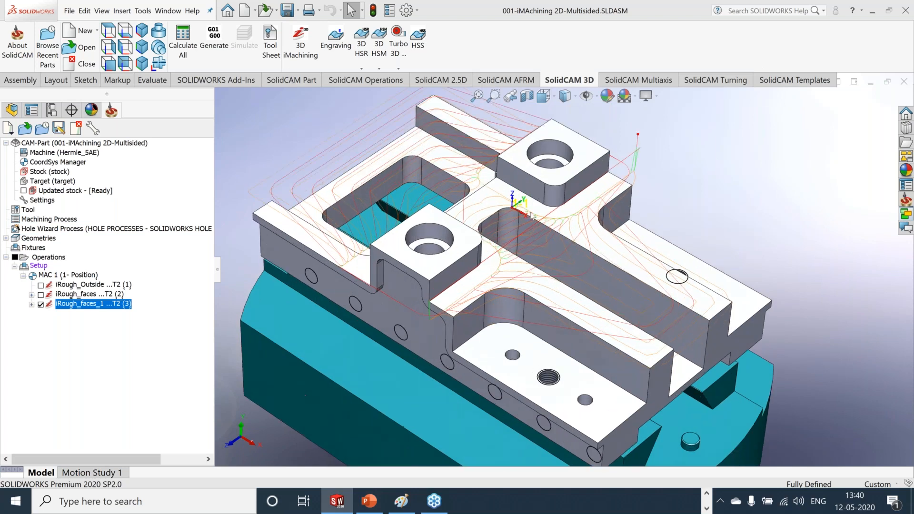
left_click(41, 305)
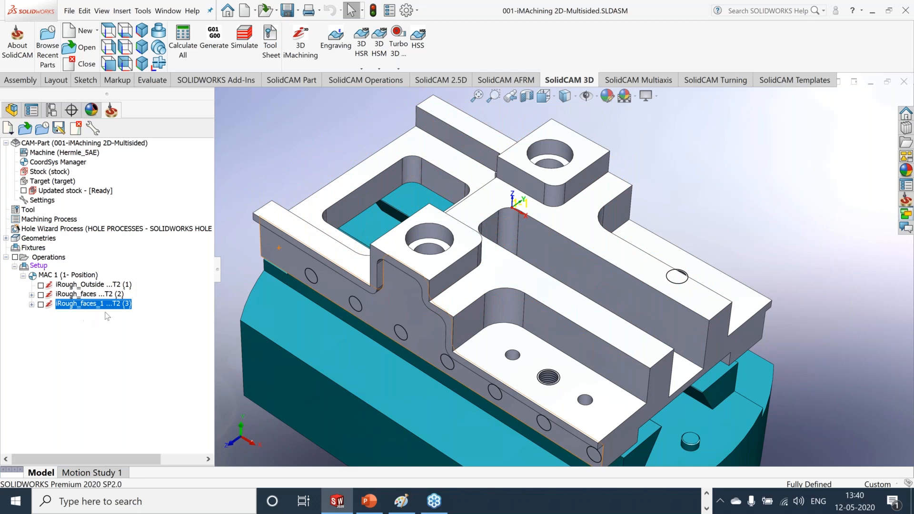
left_click(41, 305)
left_click(41, 304)
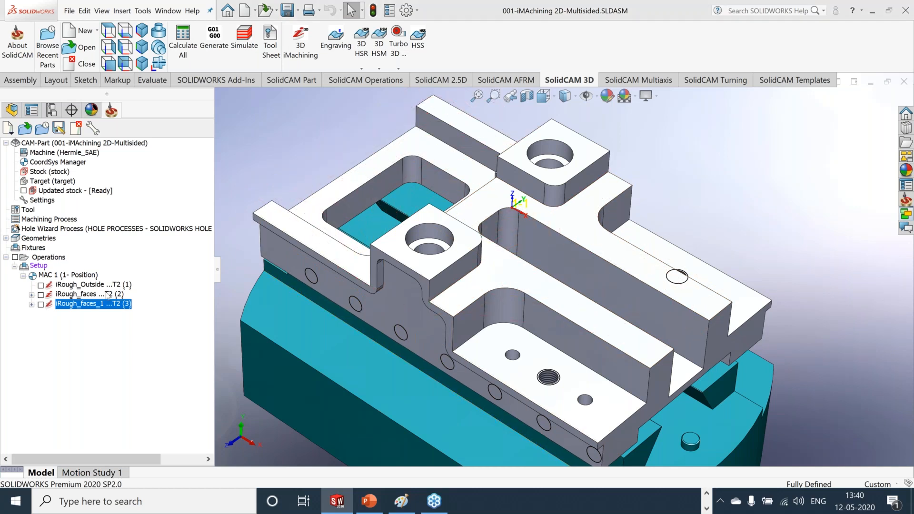
Place iRough_faces_1 ahead of iRough_faces in the operation order, and recalculate the iRough_faces_1 toolpath
left_click(108, 295)
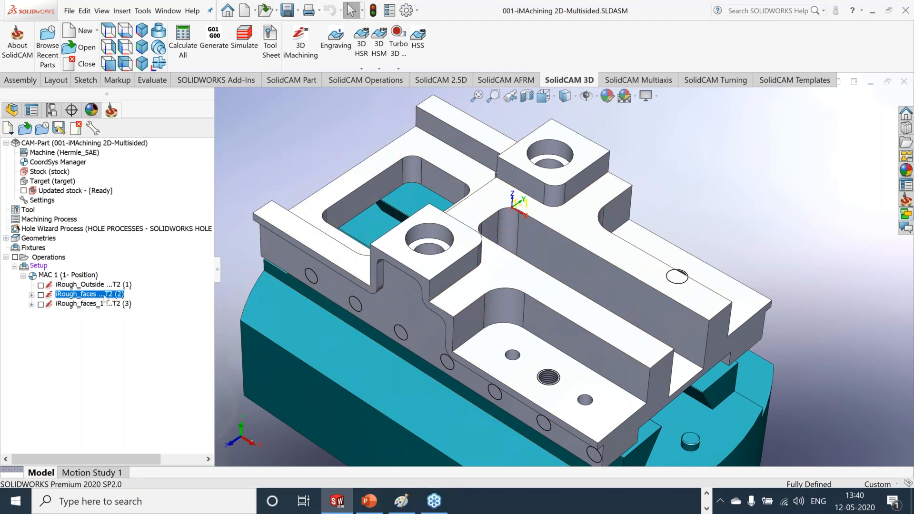
left_click_drag(97, 308, 97, 307)
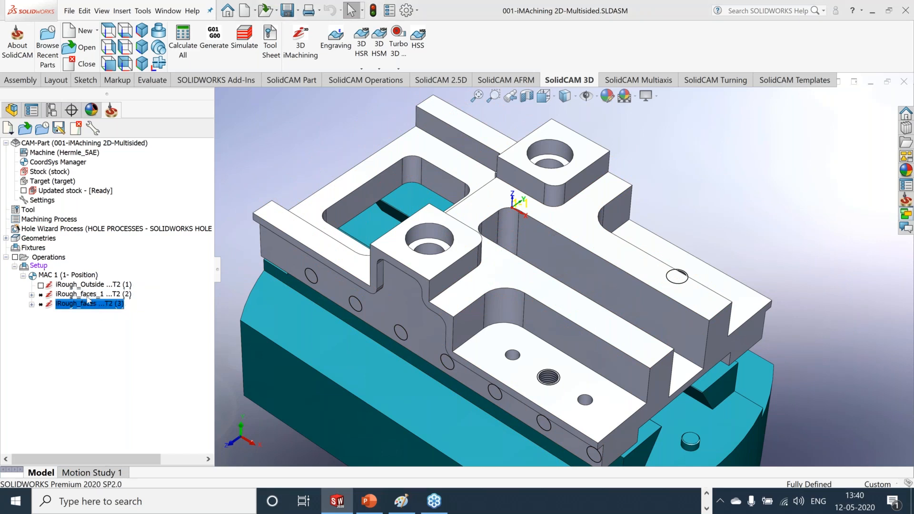
left_click(88, 295)
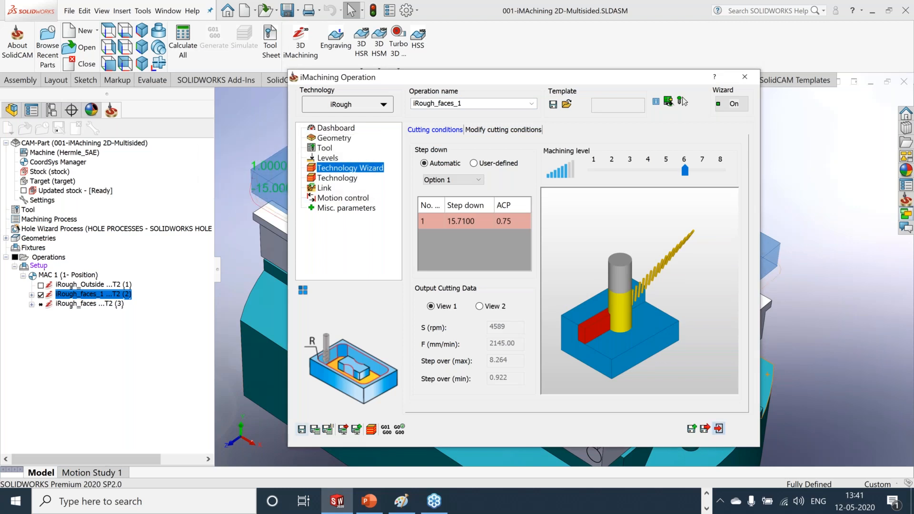
left_click(719, 429)
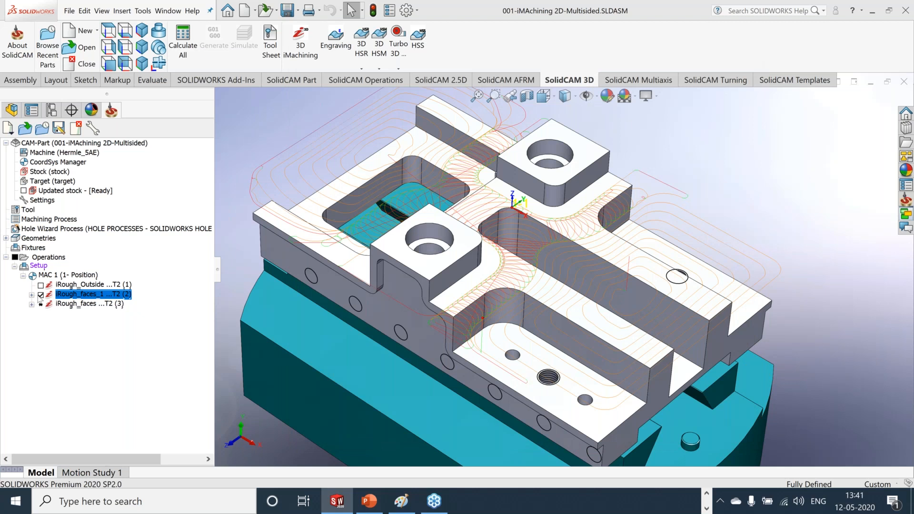
left_click(40, 295)
Edit the iRough_faces operation, check the updated depth ranges of both face volumes, and recalculate its toolpath
right_click(75, 305)
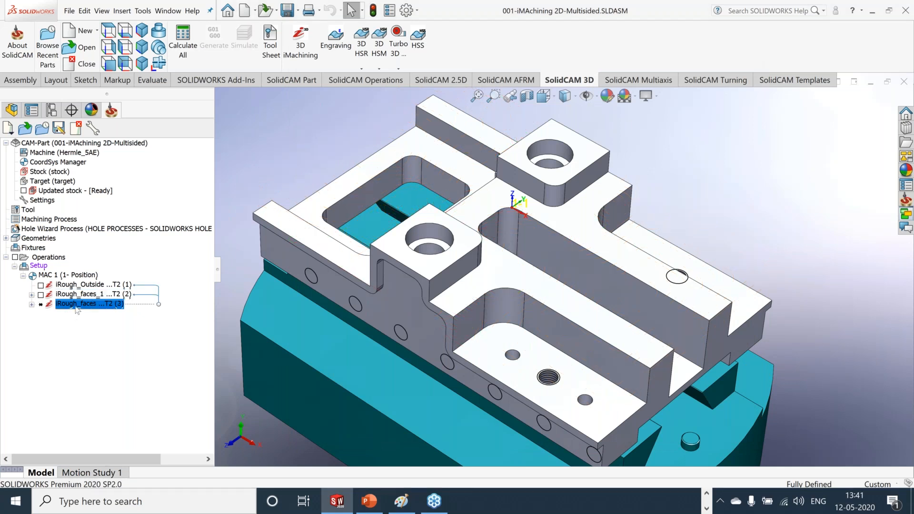
left_click(114, 115)
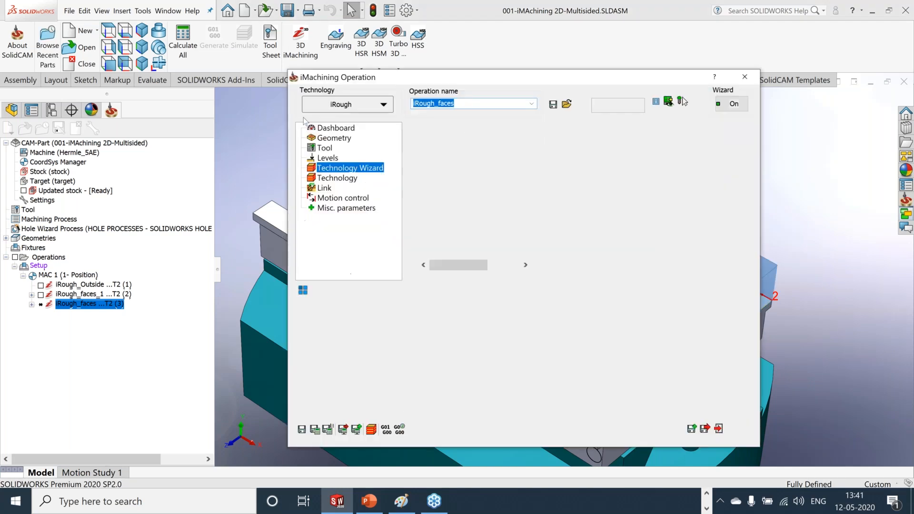
double_click(597, 78)
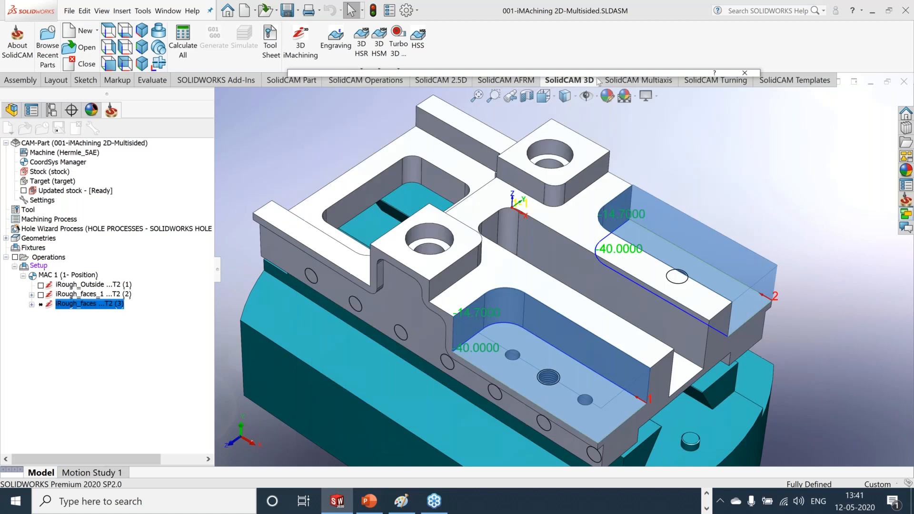
mouse_move(833, 358)
middle_mouse_down()
mouse_move(827, 299)
mouse_move(836, 362)
mouse_move(824, 362)
middle_mouse_up()
scroll(408, 357, "down", 2)
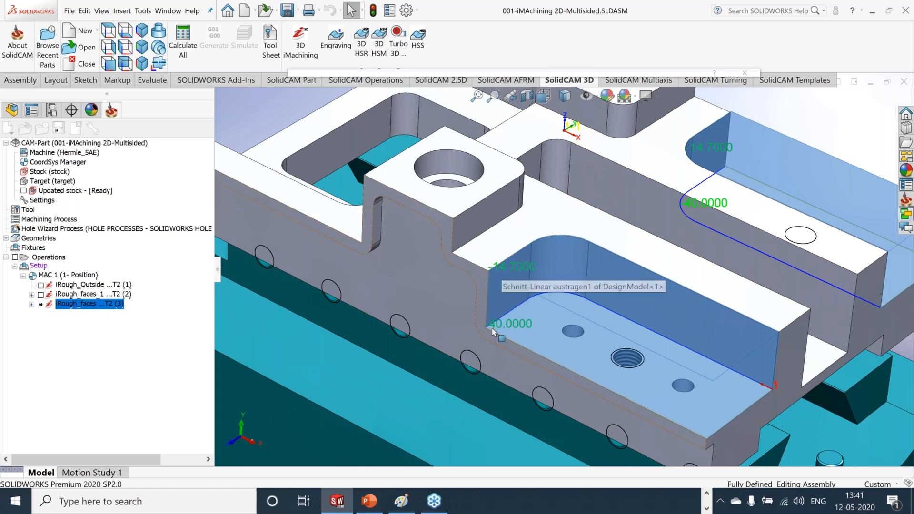
scroll(686, 347, "up", 6)
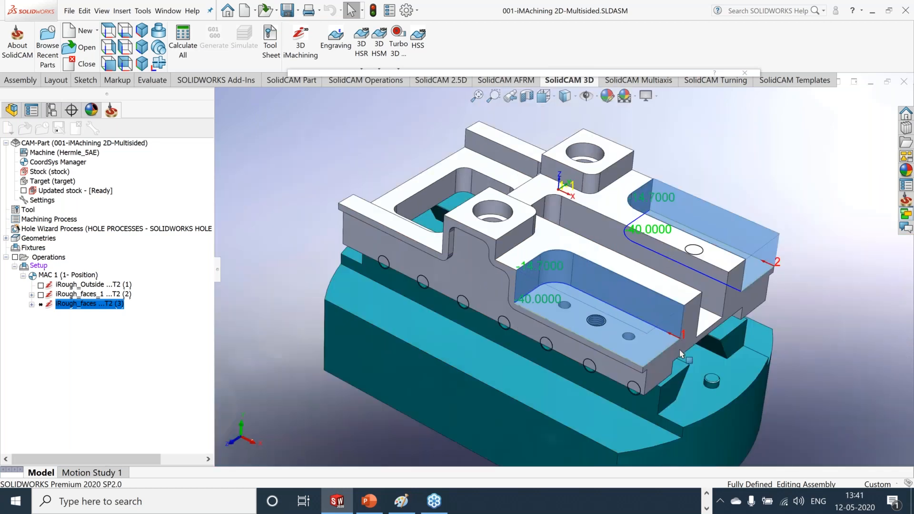
middle_click_drag(737, 319, 733, 323)
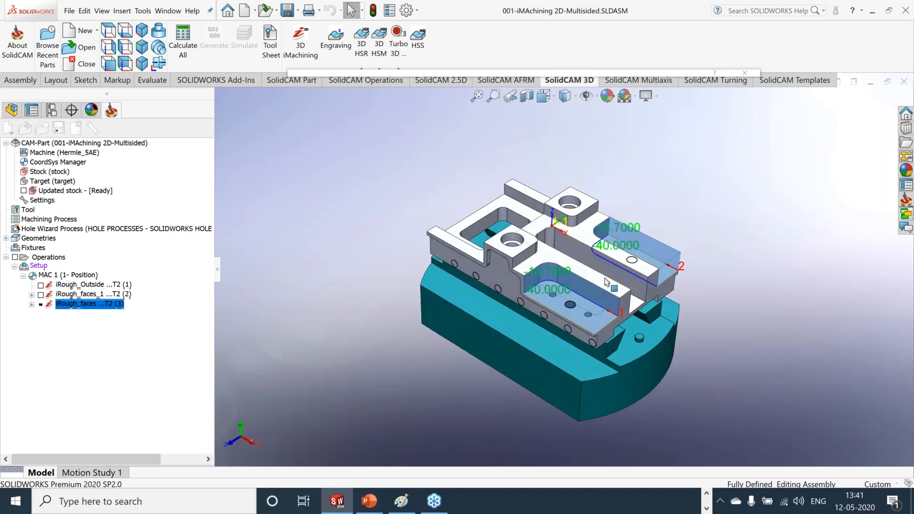
scroll(601, 284, "down", 3)
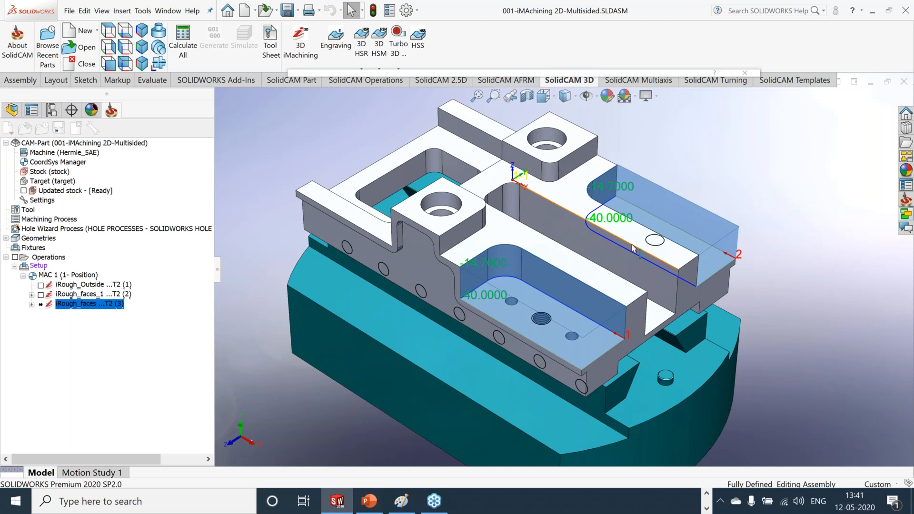
scroll(634, 247, "down", 1)
scroll(633, 248, "down", 1)
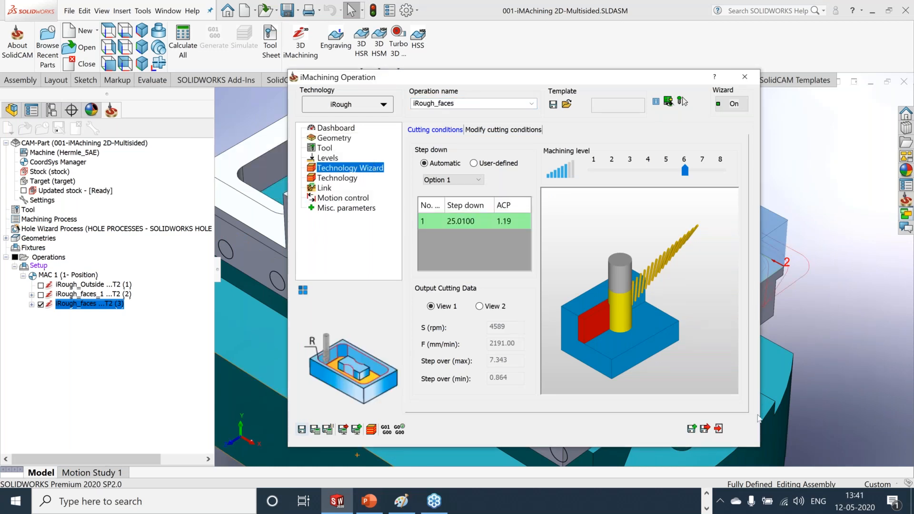
left_click(719, 429)
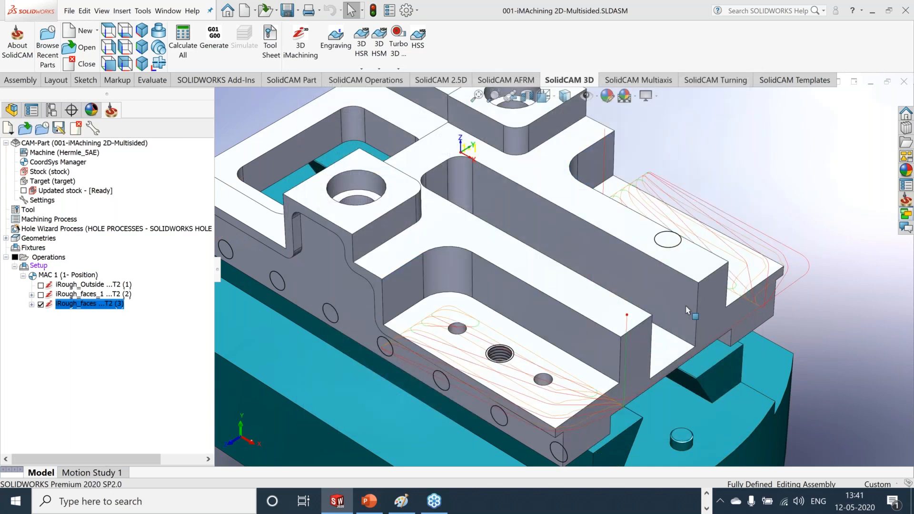
Examine the recalculated iRough_faces toolpath on the recess and ledge floors and hide it
scroll(533, 227, "up", 5)
scroll(533, 227, "down", 5)
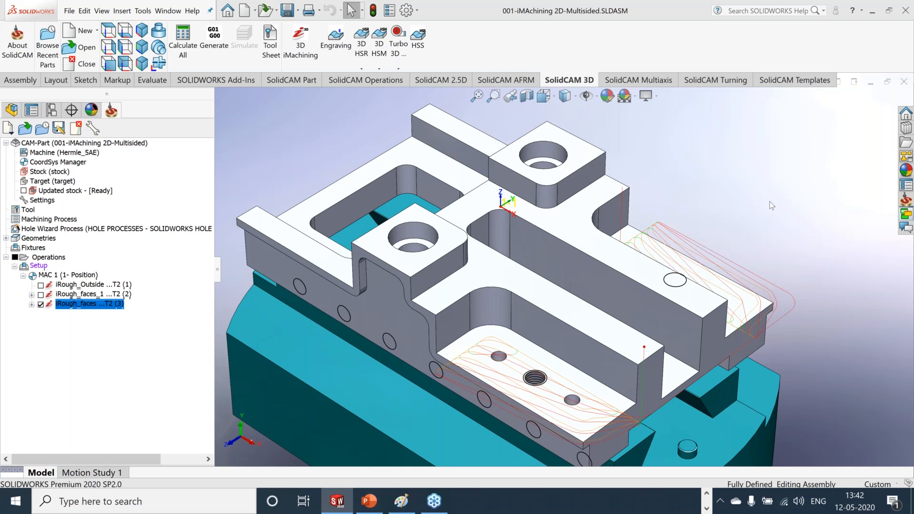
left_click(41, 305)
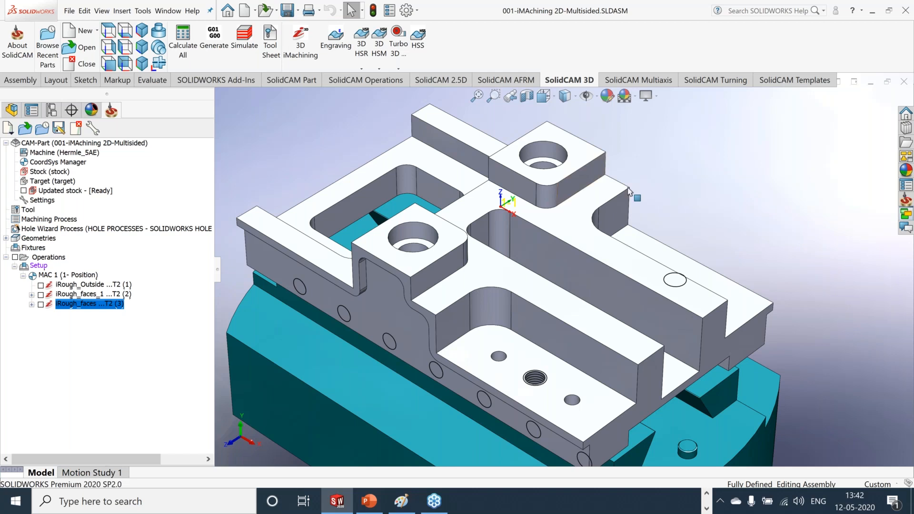
scroll(761, 181, "up", 1)
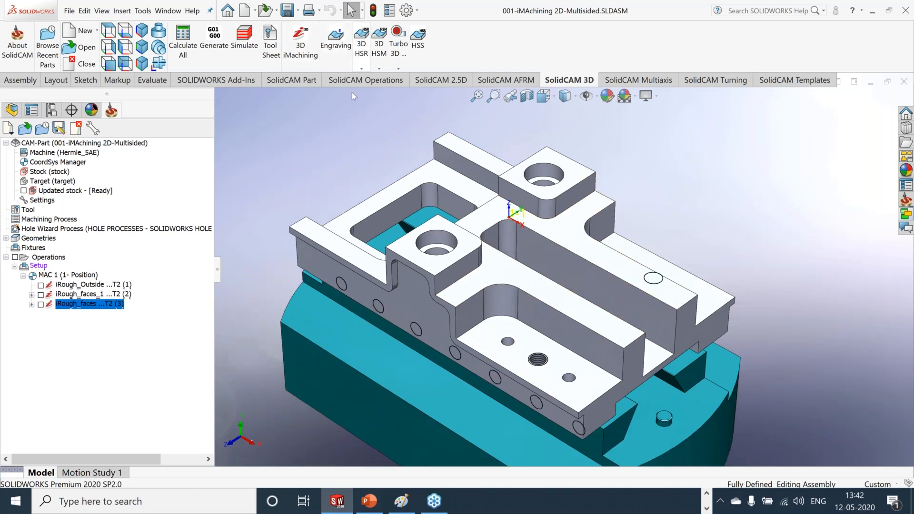
Start a 2D iMachining operation with face-based recognition and pick the lower side ledge face as its geometry
left_click(326, 82)
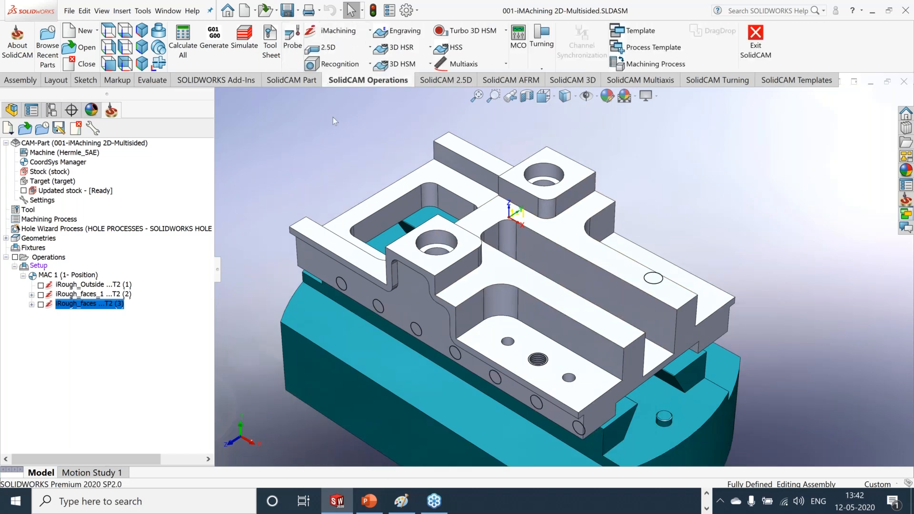
left_click(368, 32)
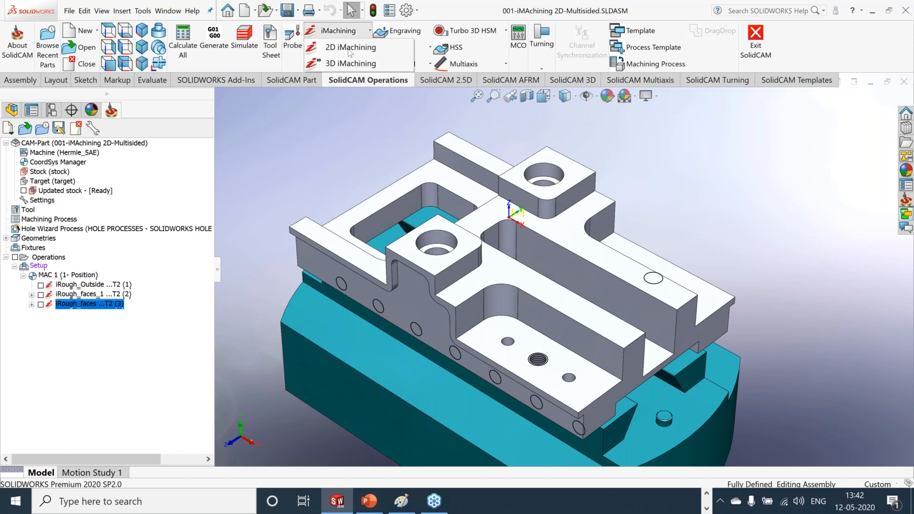
left_click(350, 48)
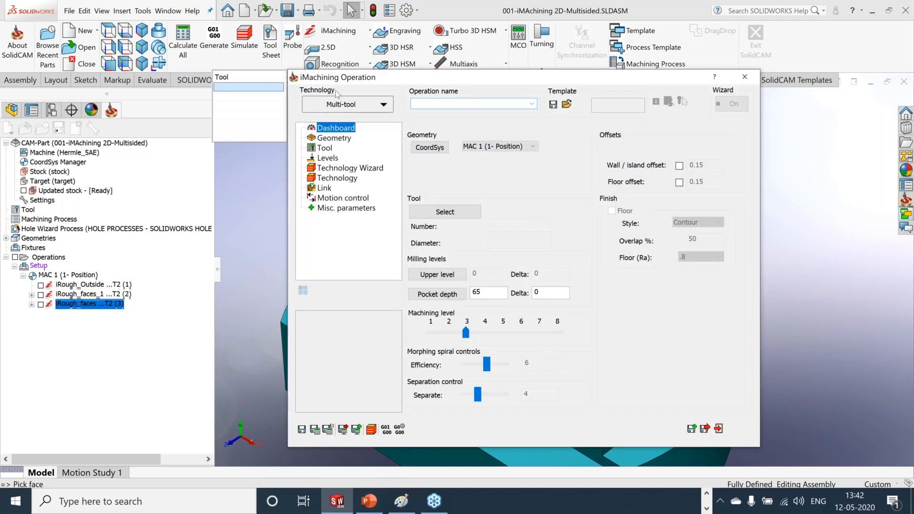
left_click(339, 139)
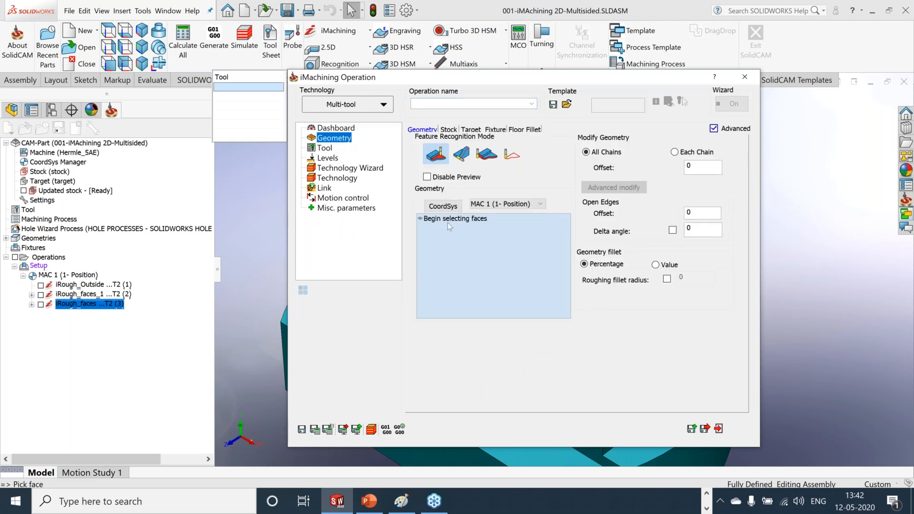
left_click(464, 220)
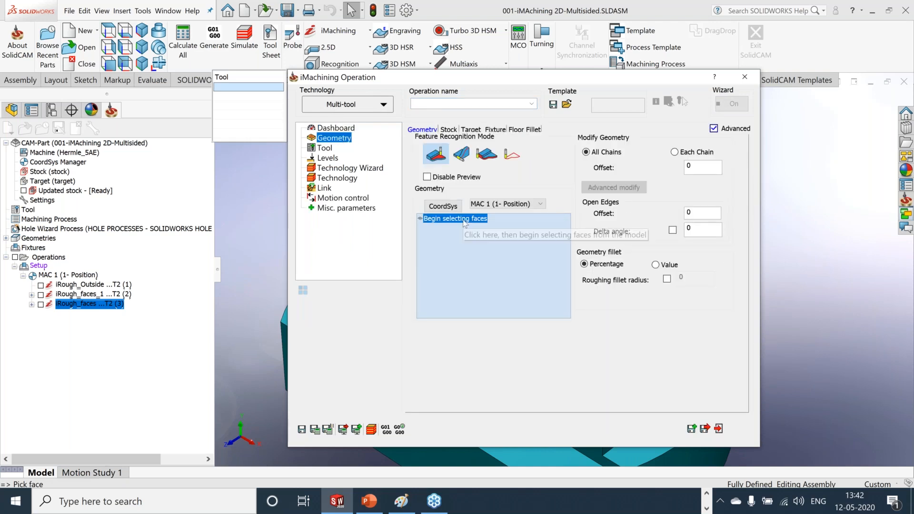
left_click_drag(626, 80, 518, 1)
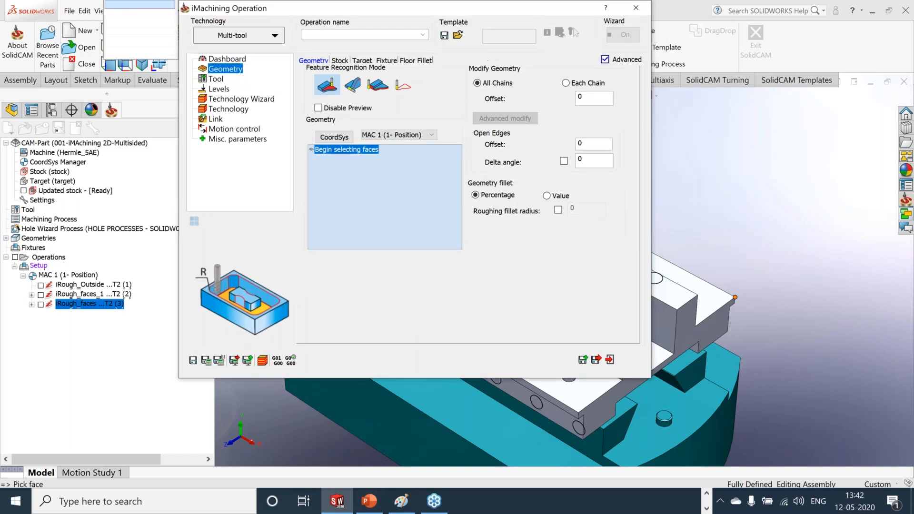
left_click(721, 306)
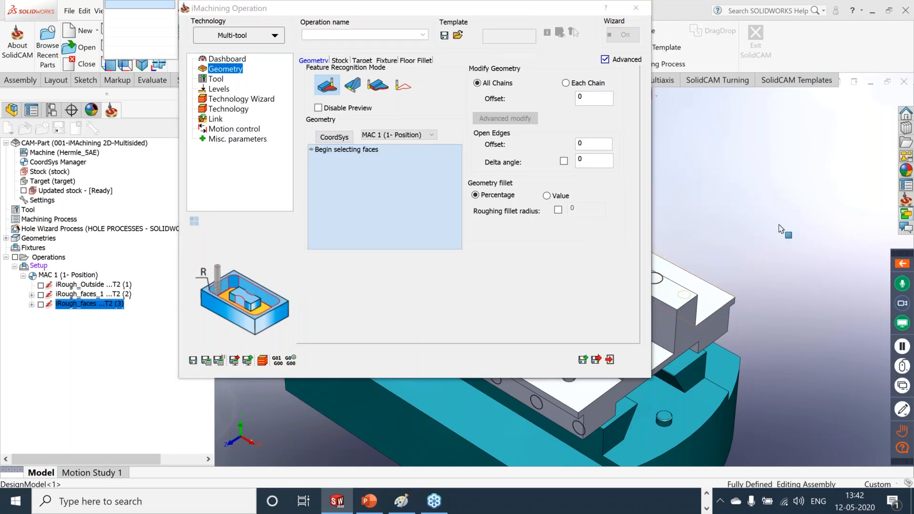
Assign the 20 mm end mill (tool 2) as the operation's first tool and check the wall and floor offsets
left_click(241, 77)
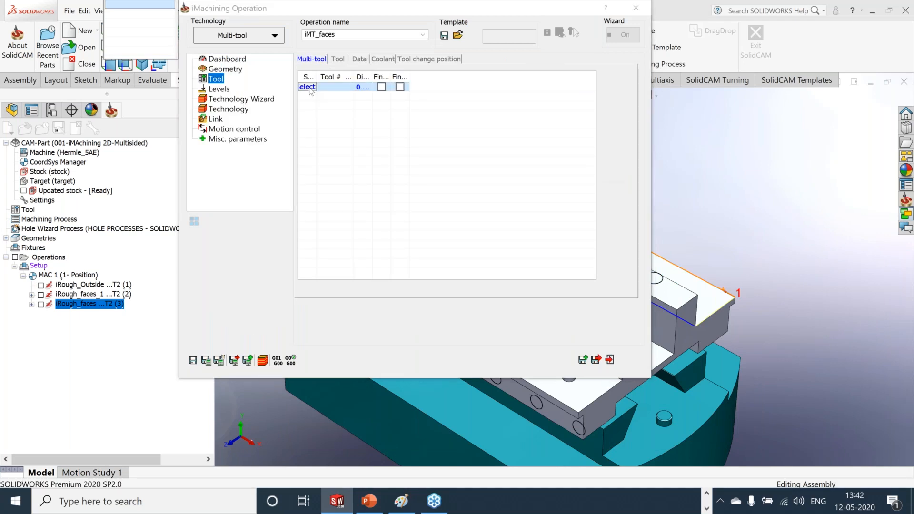
left_click(308, 87)
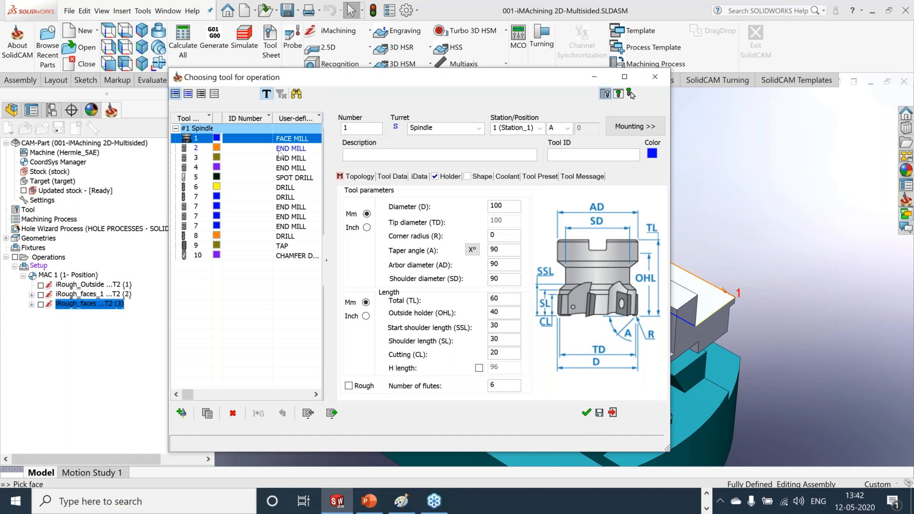
left_click(280, 150)
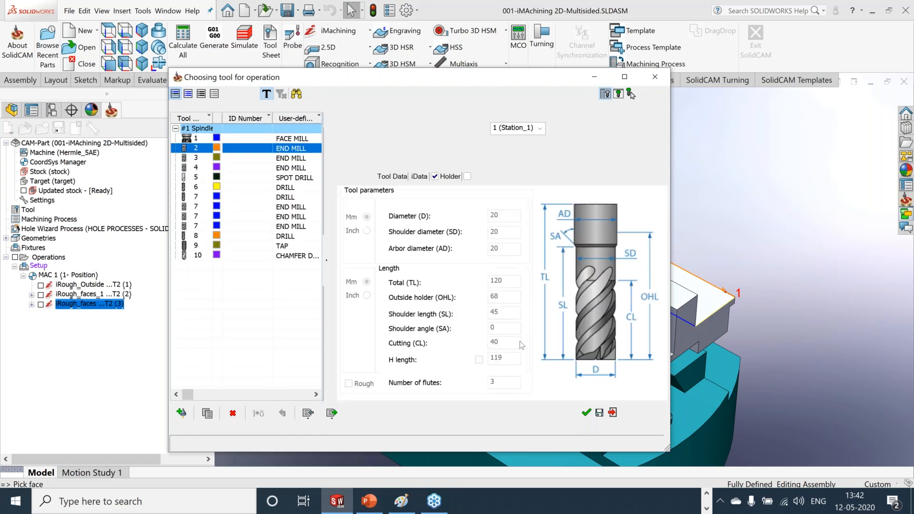
left_click(894, 345)
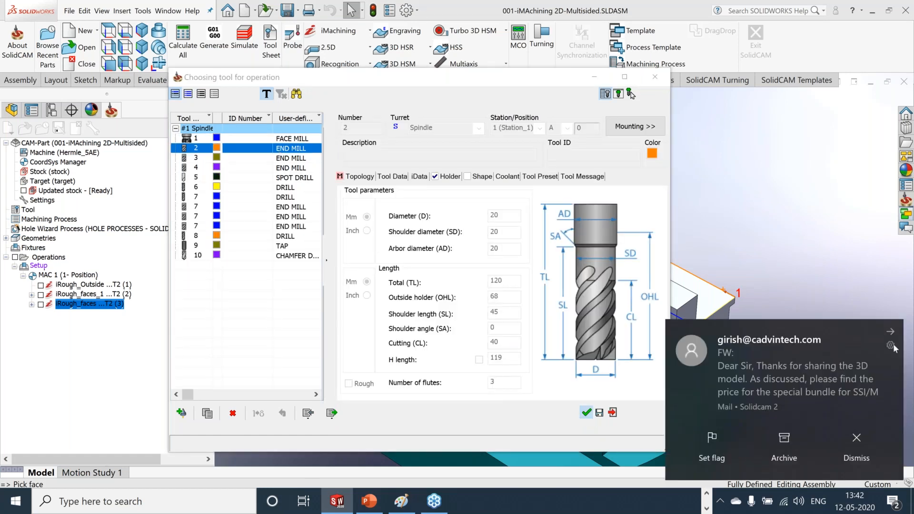
left_click(892, 332)
left_click(656, 77)
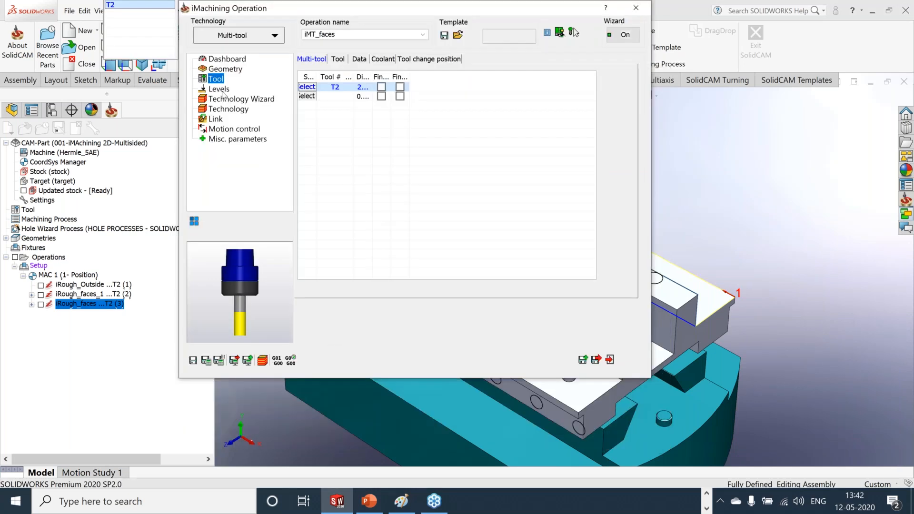
left_click(219, 89)
left_click(229, 100)
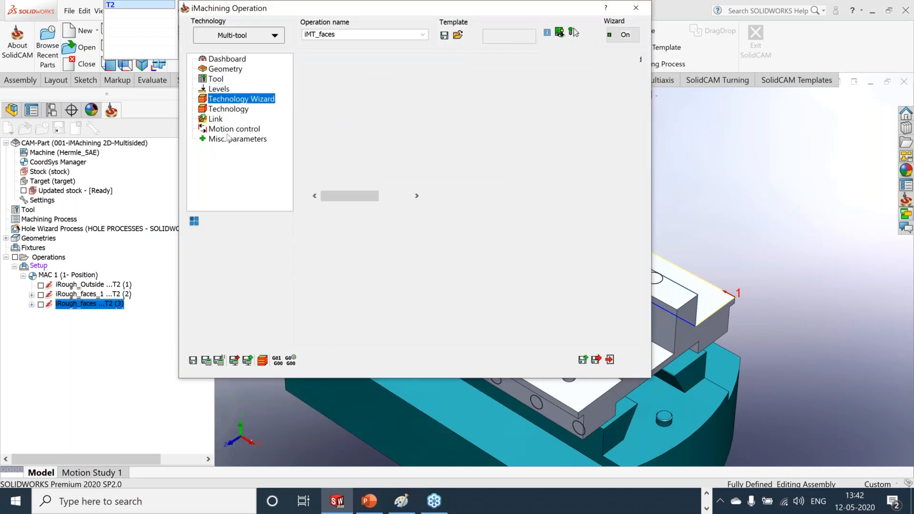
left_click(229, 110)
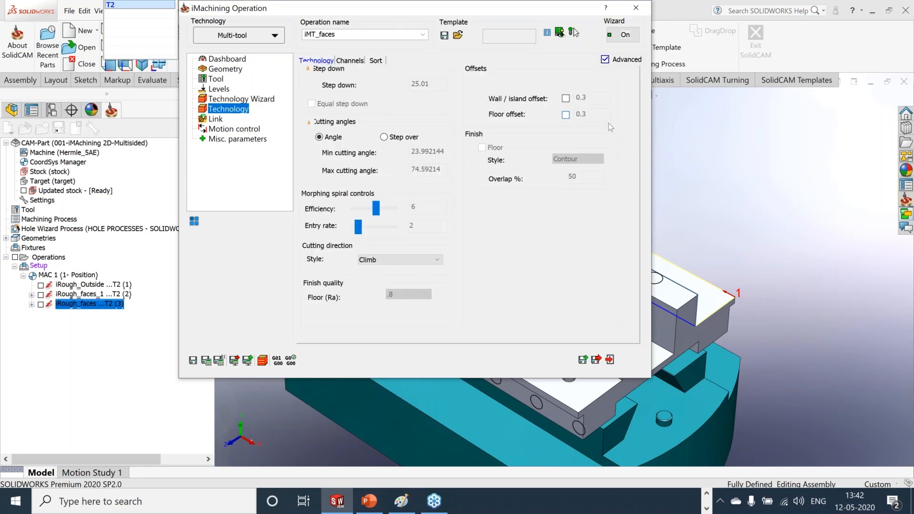
Add the 10 mm end mill (tool 4) as the operation's second tool and exit without saving the operation
left_click(217, 79)
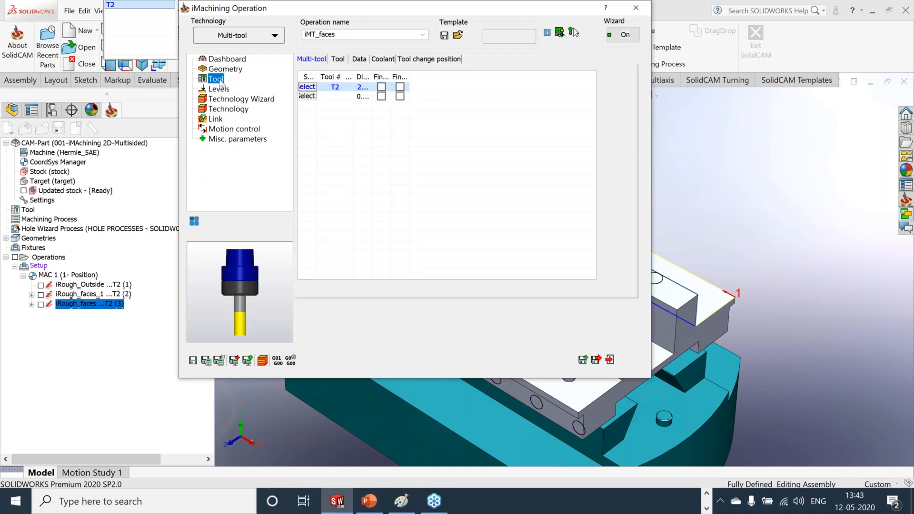
left_click(308, 97)
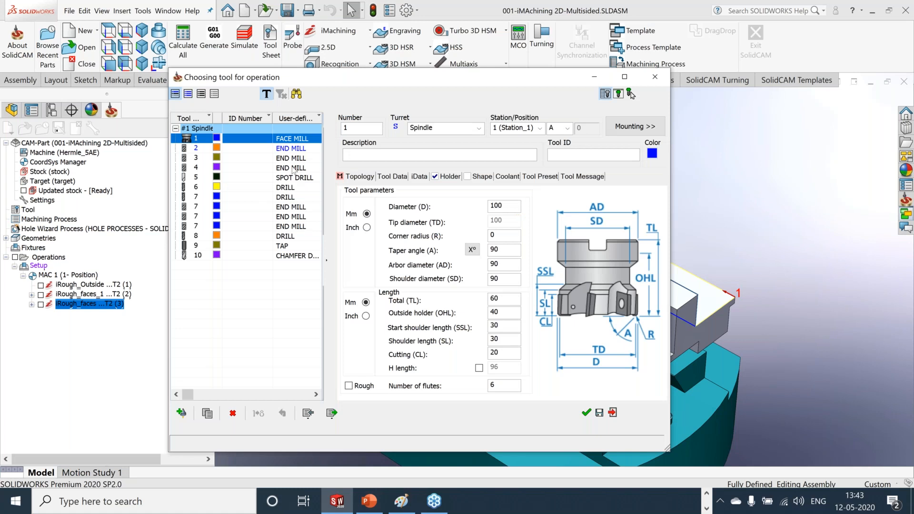
left_click(293, 169)
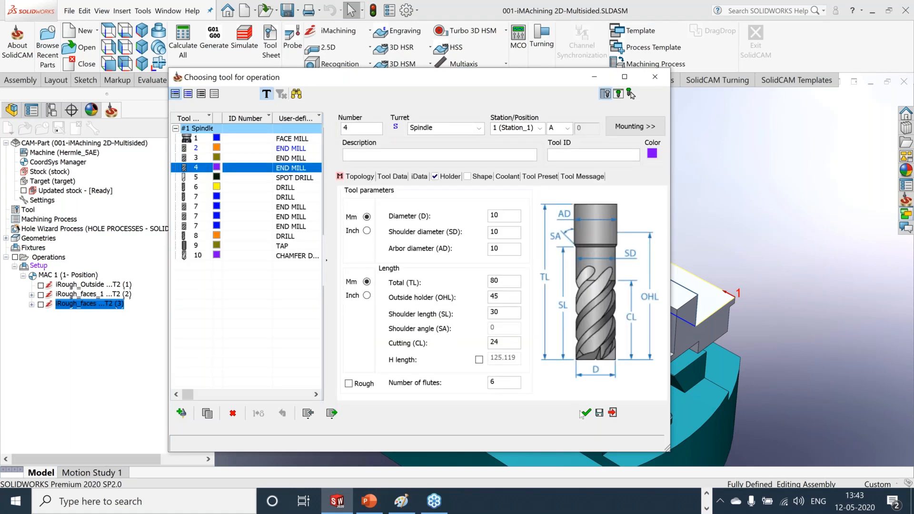
left_click(585, 417)
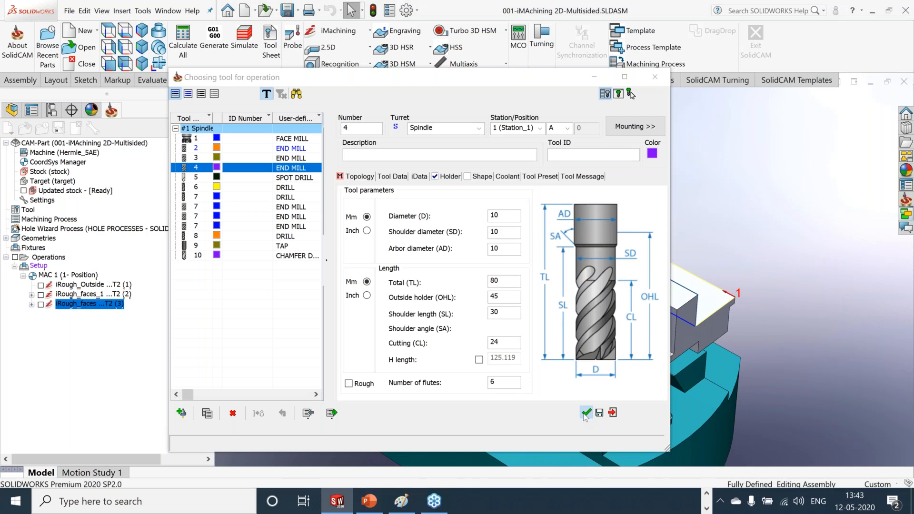
key("Return")
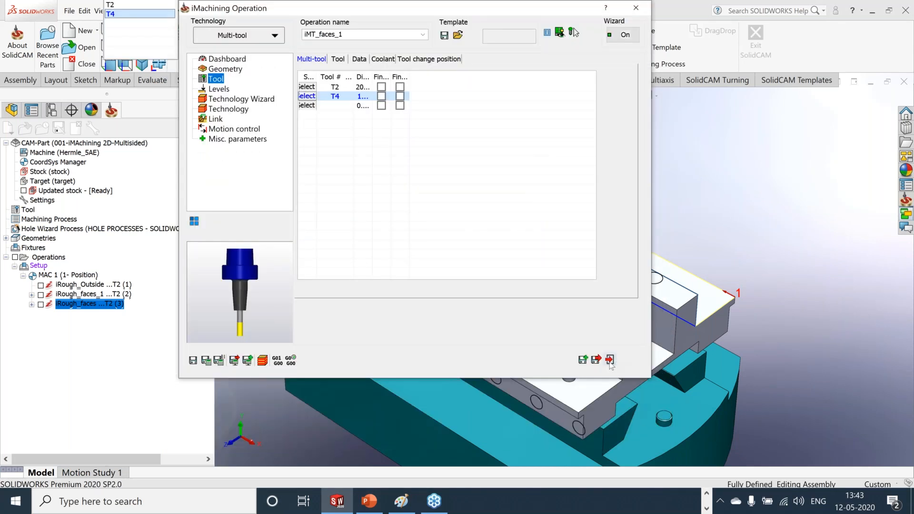
left_click(610, 360)
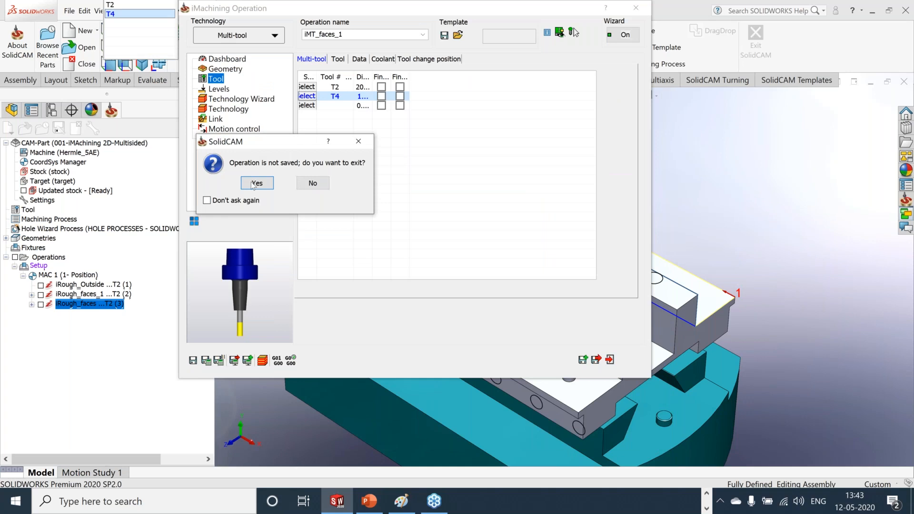
left_click(260, 183)
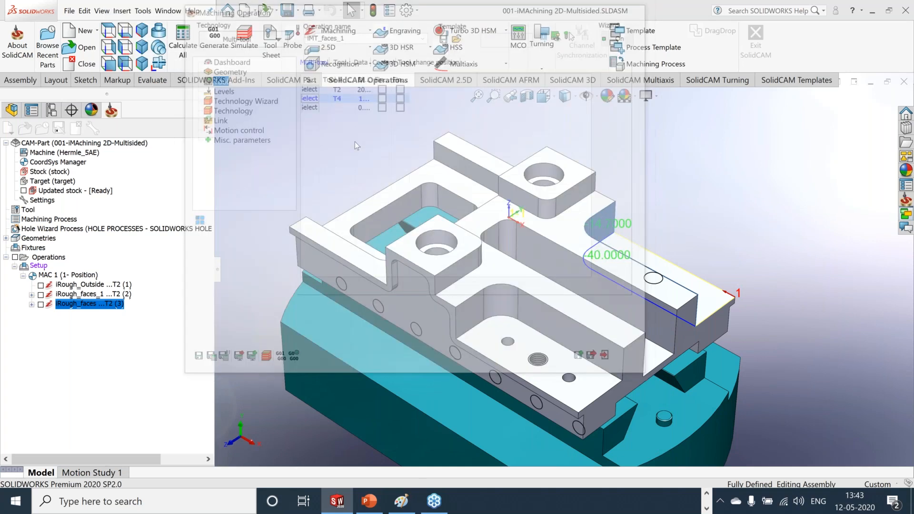
Suppress all three iRough operations and check the iMachining data of the 10 mm end mill (tool 4) in the part tool table
left_click(84, 287, "shift")
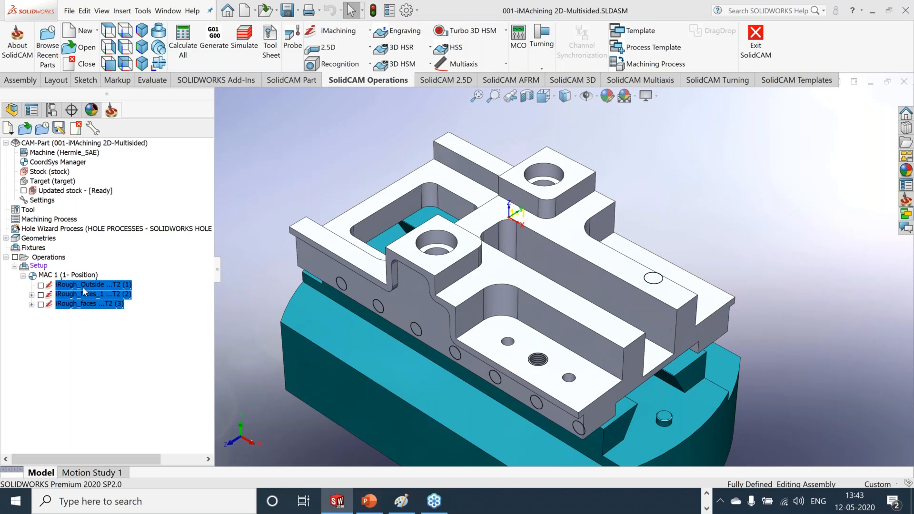
right_click(84, 292)
left_click(110, 465)
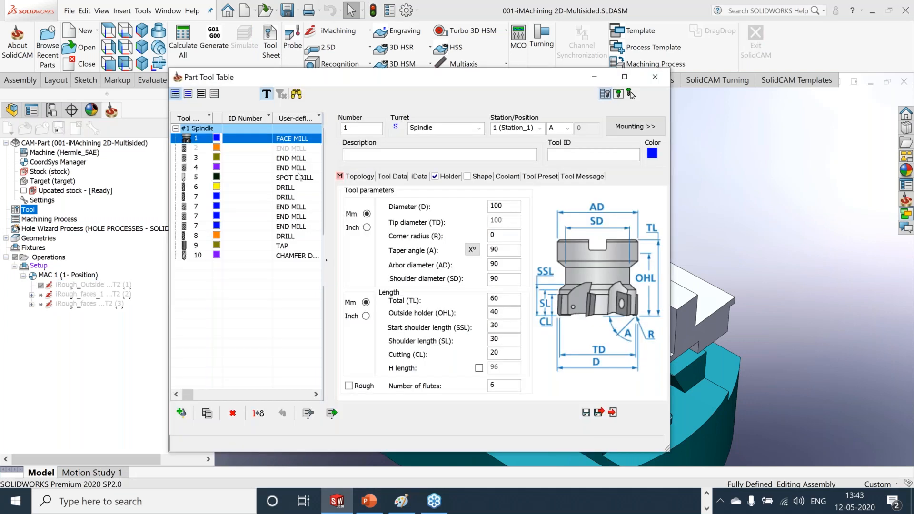
left_click(298, 168)
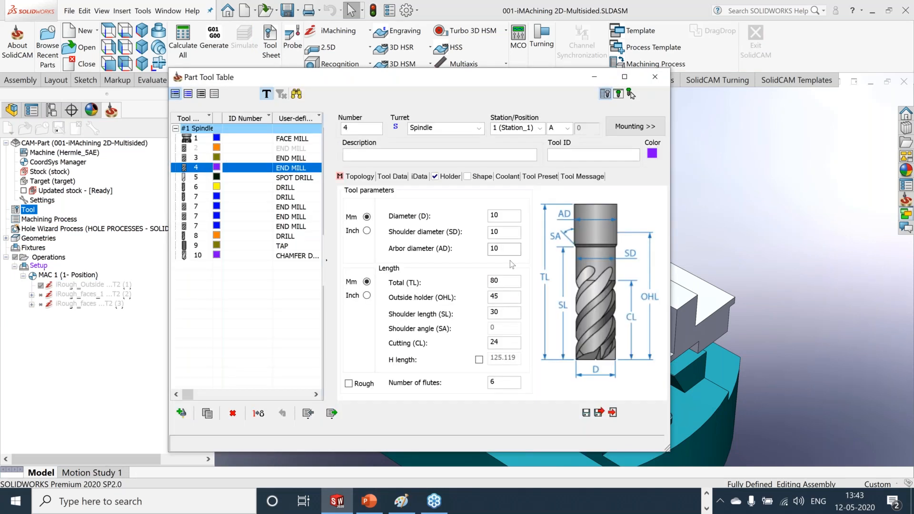
left_click(425, 177)
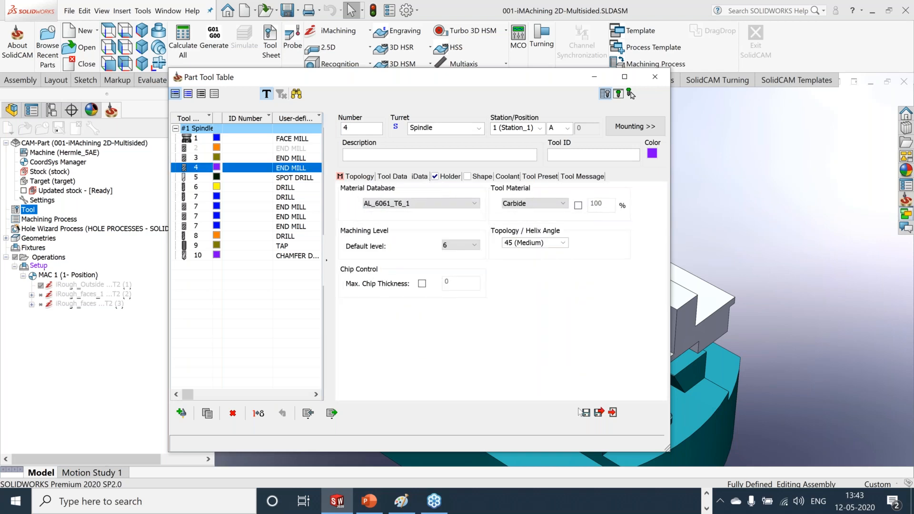
left_click(613, 413)
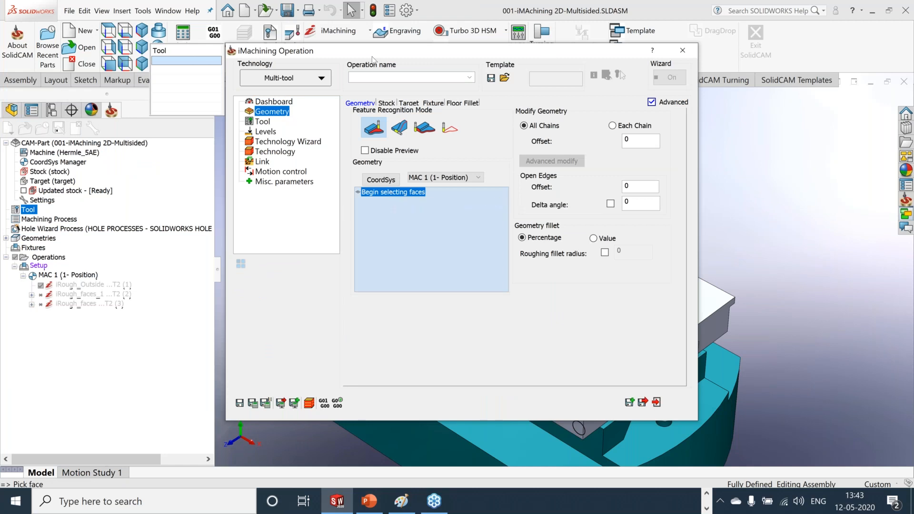
Define a new 2D iMachining operation on the lower side ledge face with the 20 mm end mill (tool 2) as first tool
left_click_drag(373, 58, 180, 60)
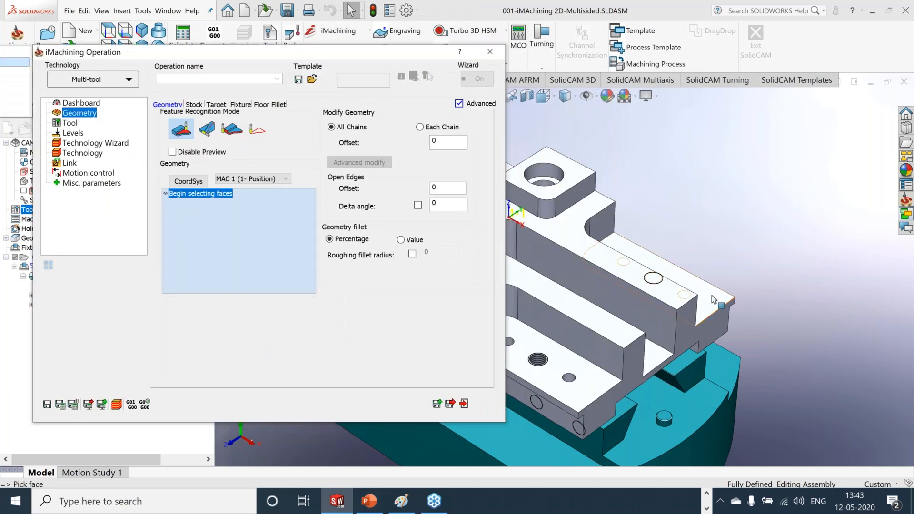
left_click(712, 300)
left_click(658, 275)
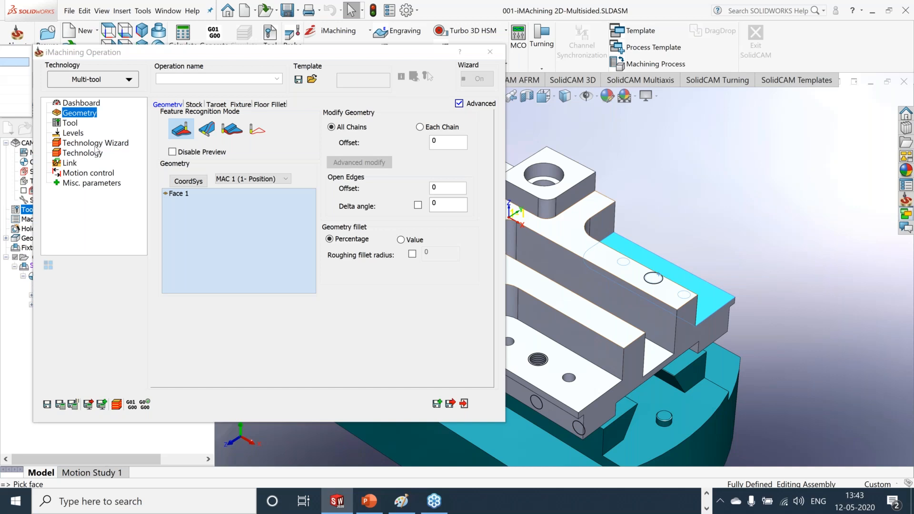
left_click(70, 123)
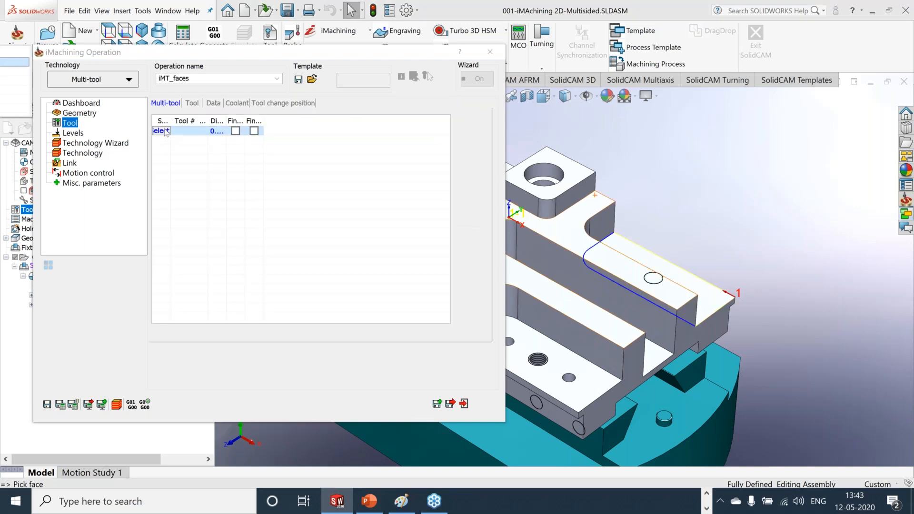
left_click(162, 131)
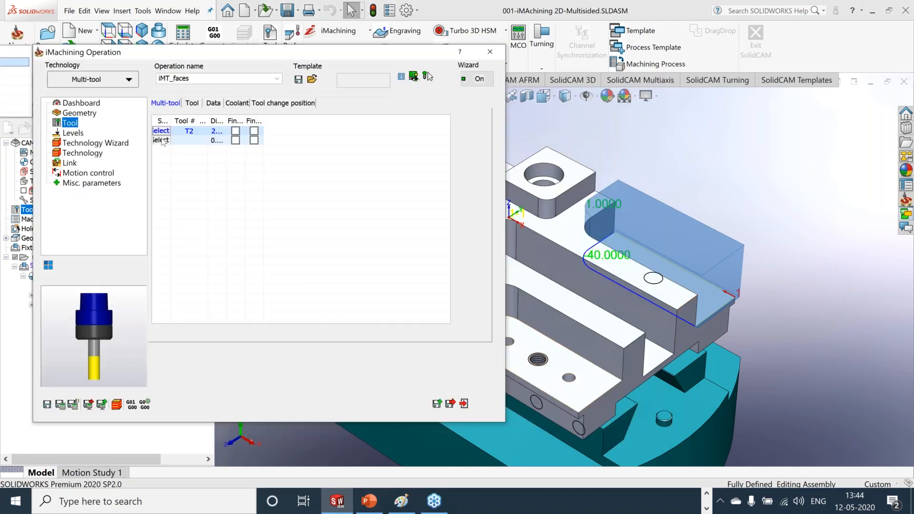
Review the operation's milling levels and its wall and floor offsets for the 20 mm end mill
left_click(69, 137)
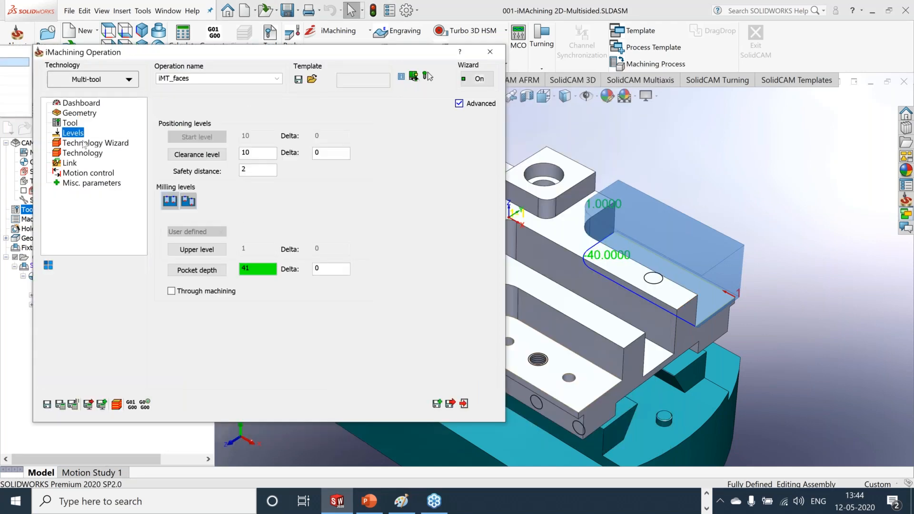
left_click(85, 143)
left_click(84, 153)
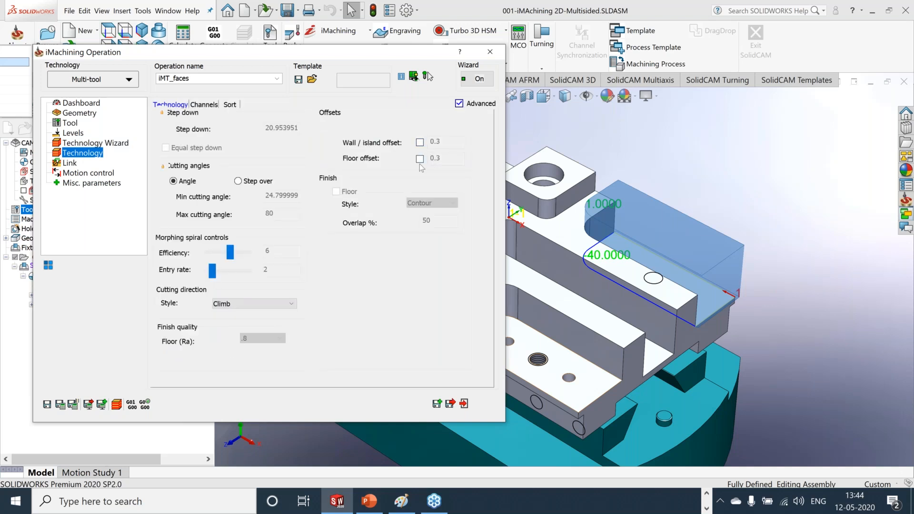
Add the 10 mm end mill (tool 4) as the second tool of the multi-tool operation
left_click(70, 123)
left_click(162, 140)
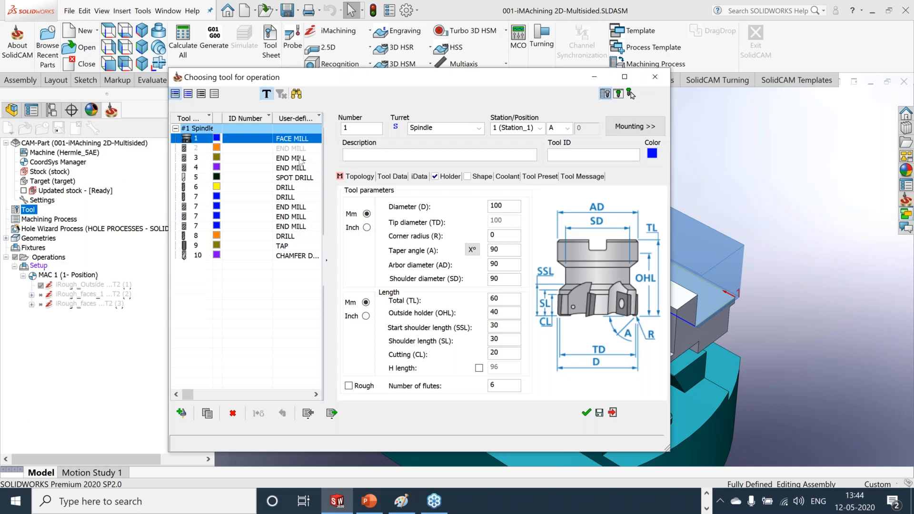
left_click(299, 158)
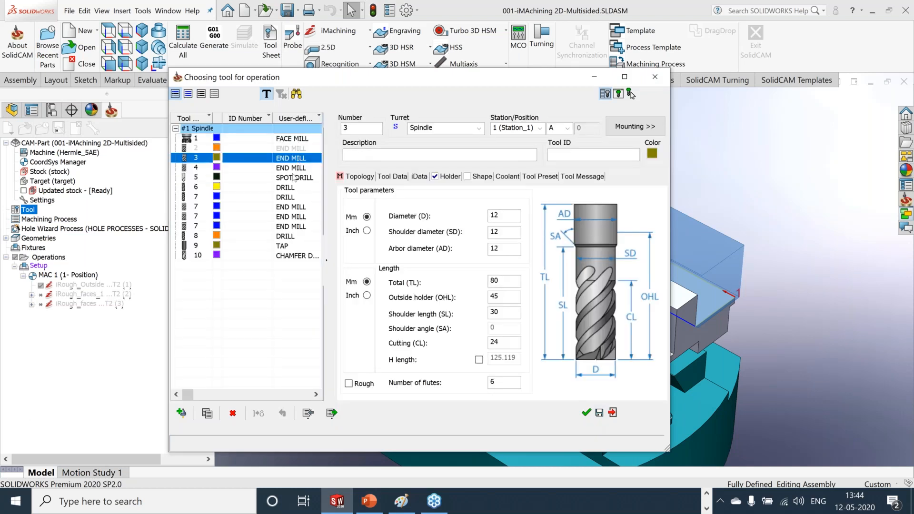
key("Down")
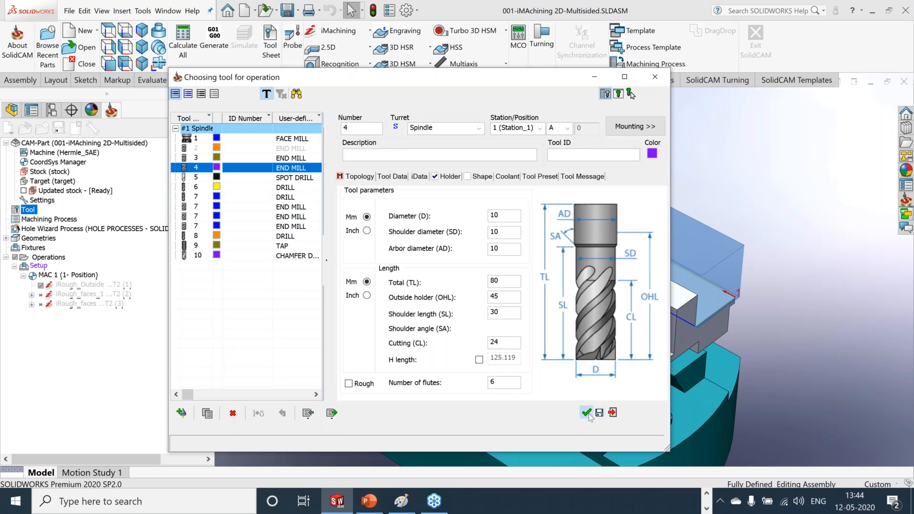
left_click(587, 413)
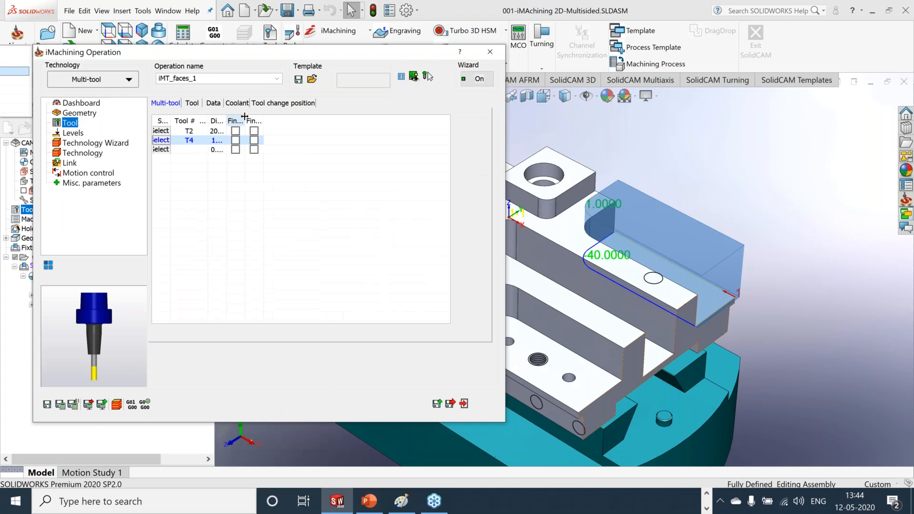
Enable Finish Wall for the 10 mm end mill, then save and calculate the operation and exit it
left_click_drag(324, 120, 426, 119)
left_click(266, 140)
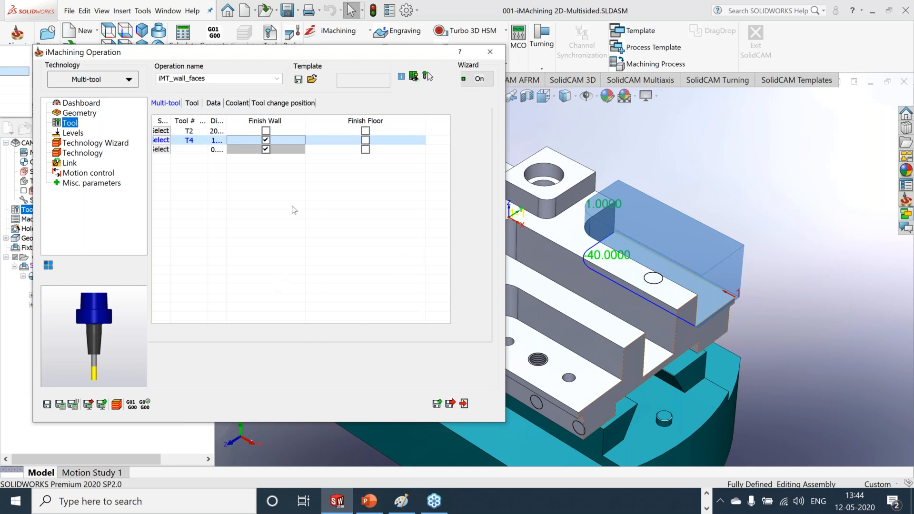
left_click(60, 405)
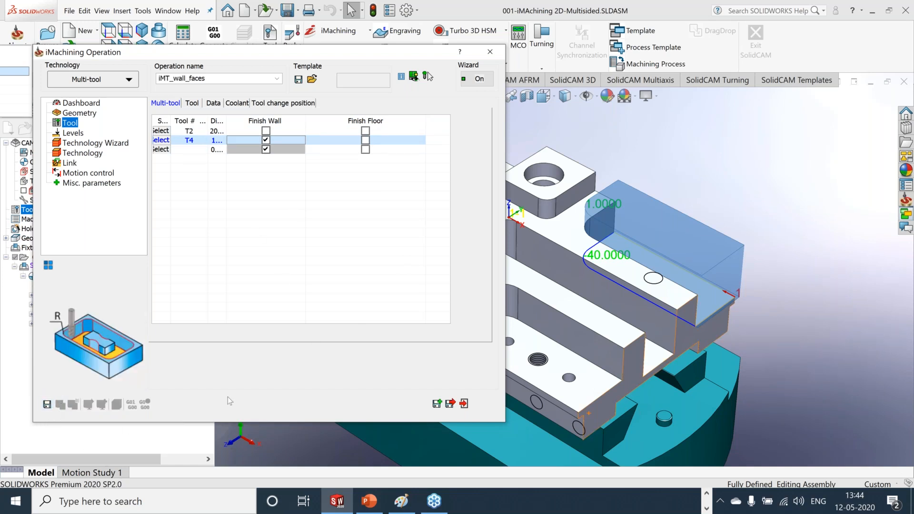
left_click(463, 403)
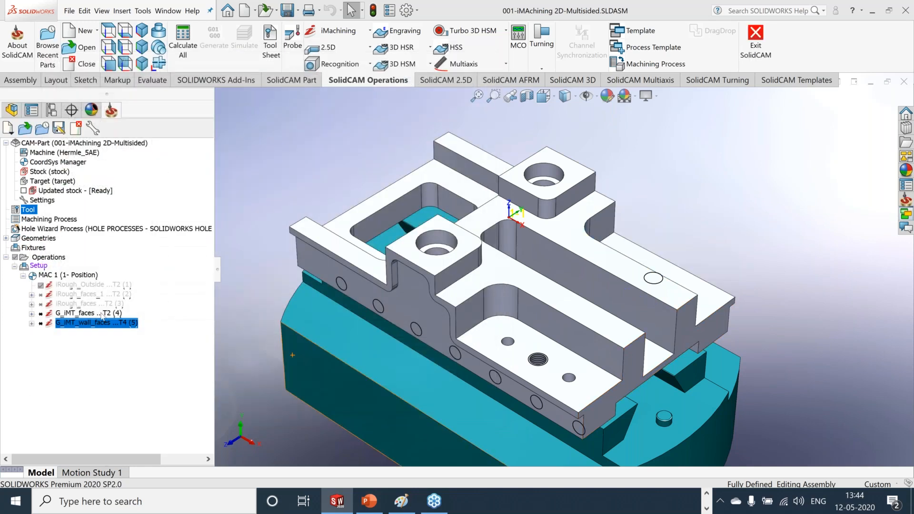
Display the tool paths of the iMT_faces and iMT_wall_faces operations together and individually to examine the roughing and wall finishing passes
left_click(102, 314, "ctrl")
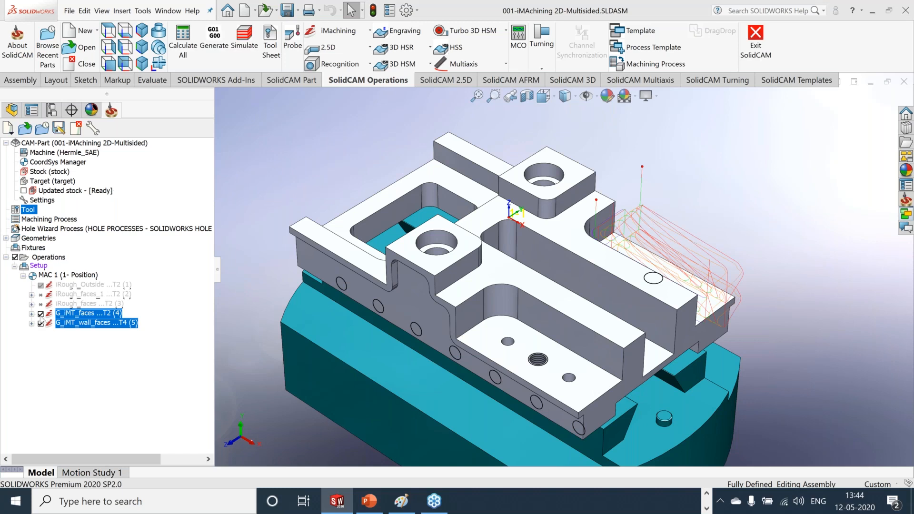
left_click(40, 323)
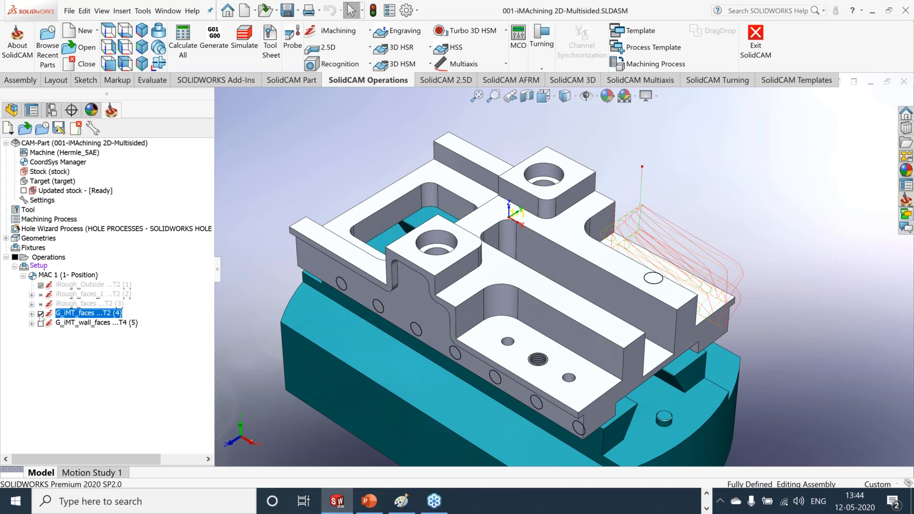
left_click(40, 314)
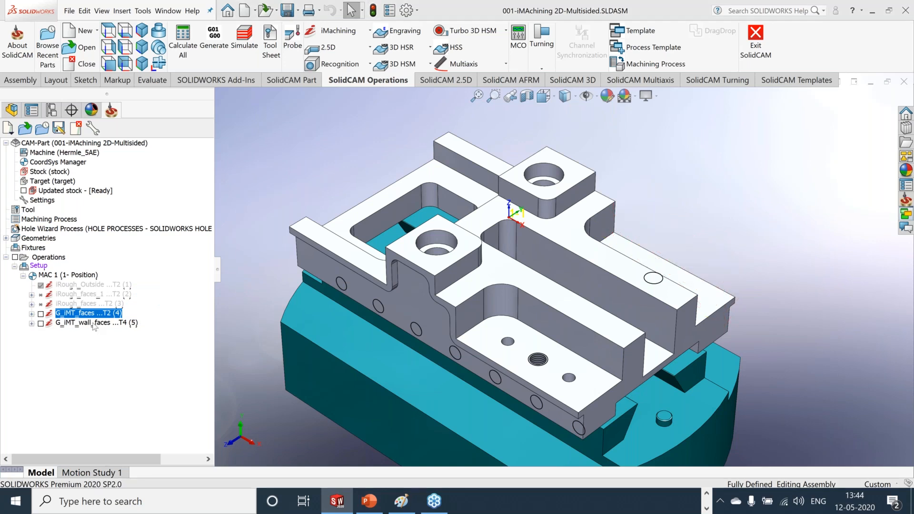
left_click(40, 323)
middle_click_drag(703, 365, 724, 310)
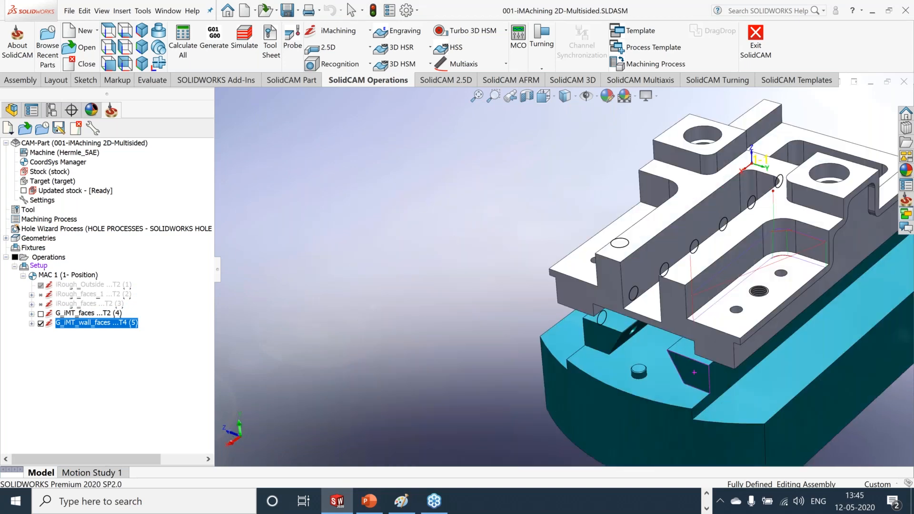
scroll(728, 305, "down", 3)
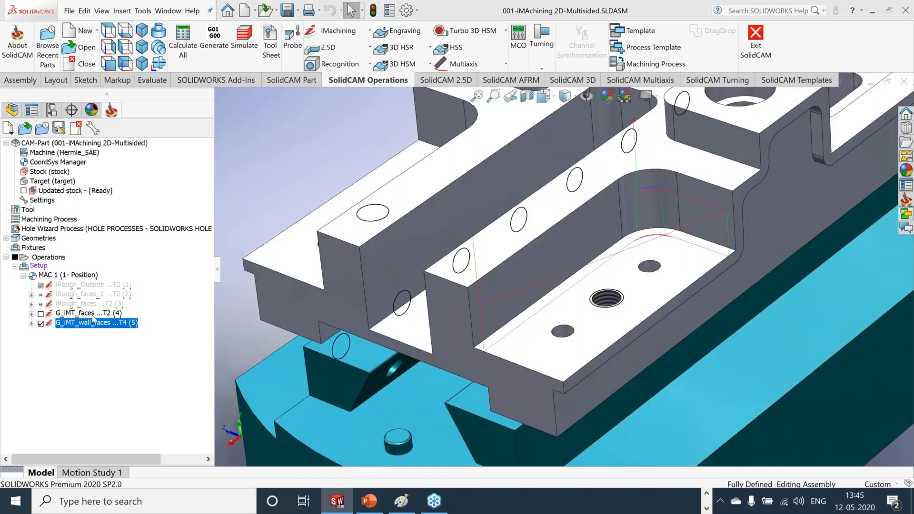
Simulate both multi-tool operations together in SolidVerify at a reduced speed, inspect the machined ledge, and exit the simulation
left_click(94, 313, "ctrl")
right_click(93, 316)
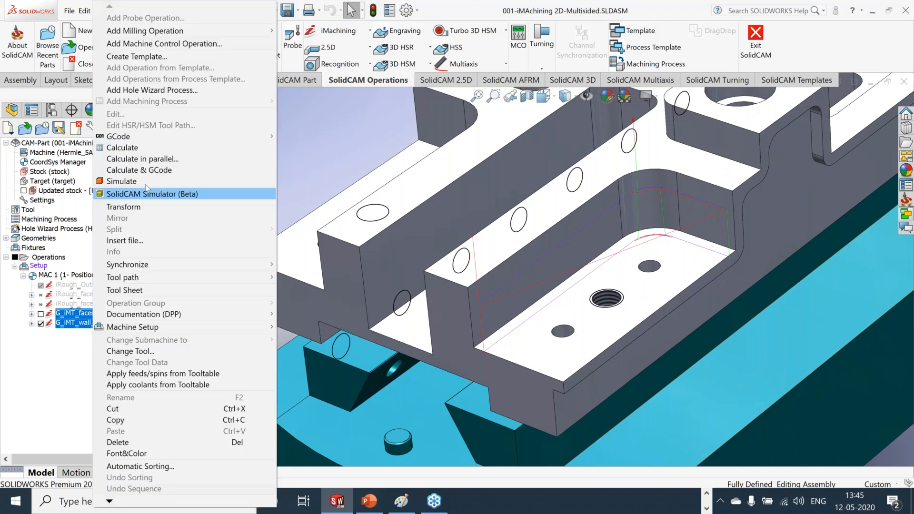
left_click(143, 183)
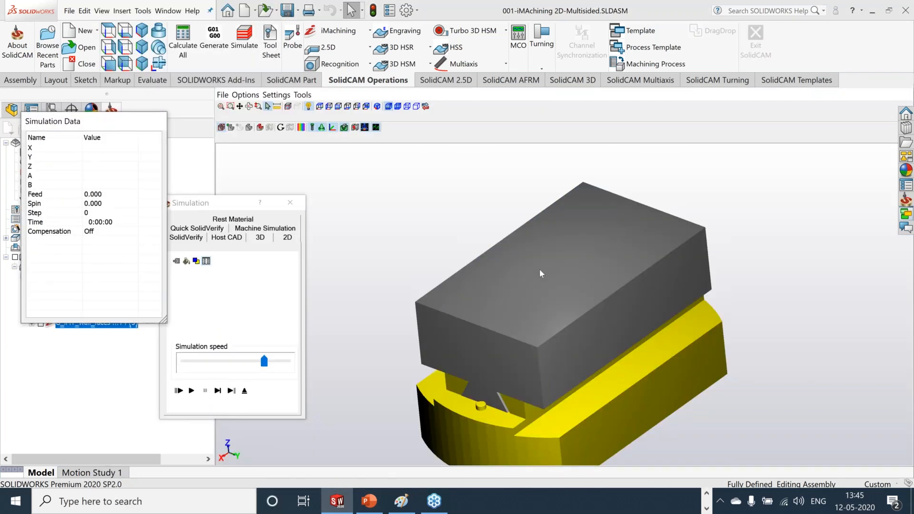
left_click(194, 392)
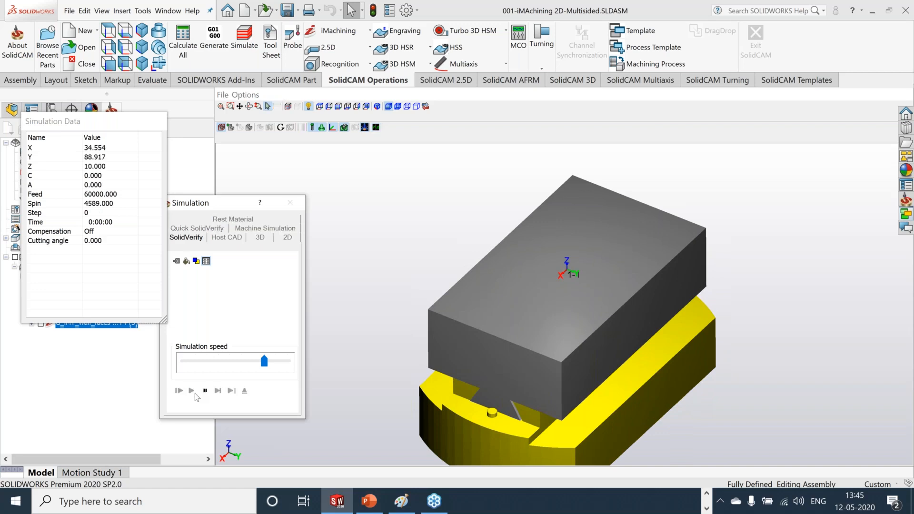
left_click_drag(264, 361, 242, 361)
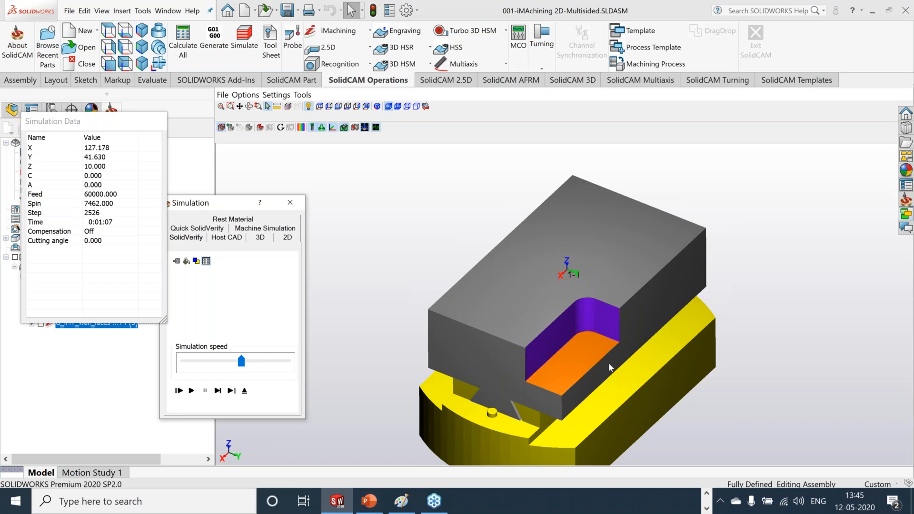
scroll(609, 371, "up", 5)
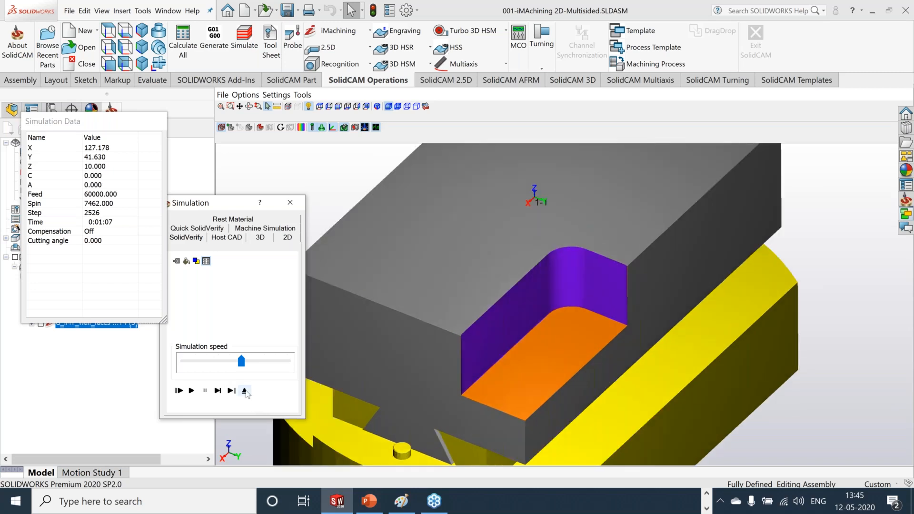
left_click(245, 391)
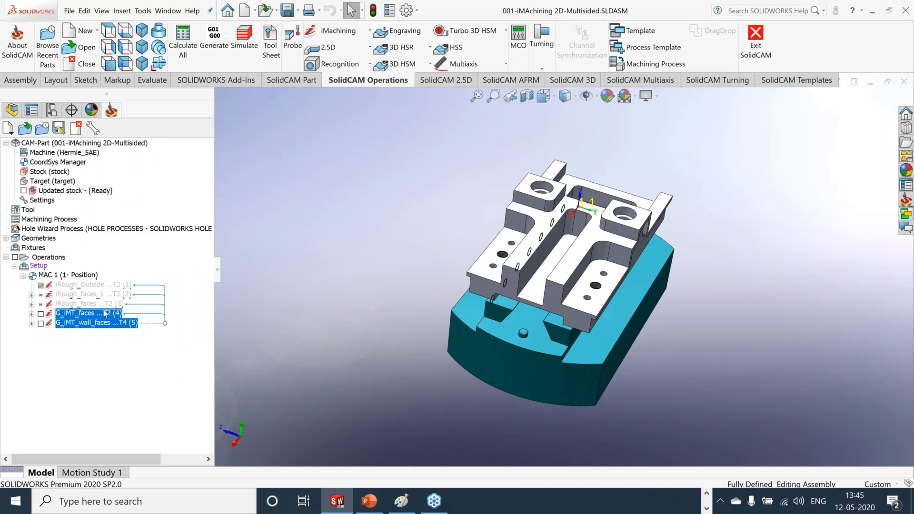
Try enabling the Tolerance (Beta) override for Fit arcs in the iMT_faces operation, and exit without saving
left_click(89, 313)
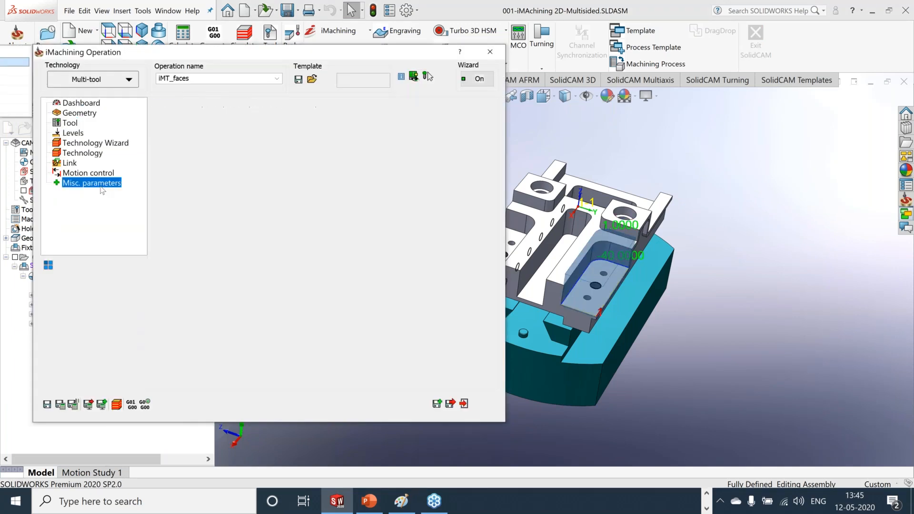
left_click_drag(379, 54, 694, 51)
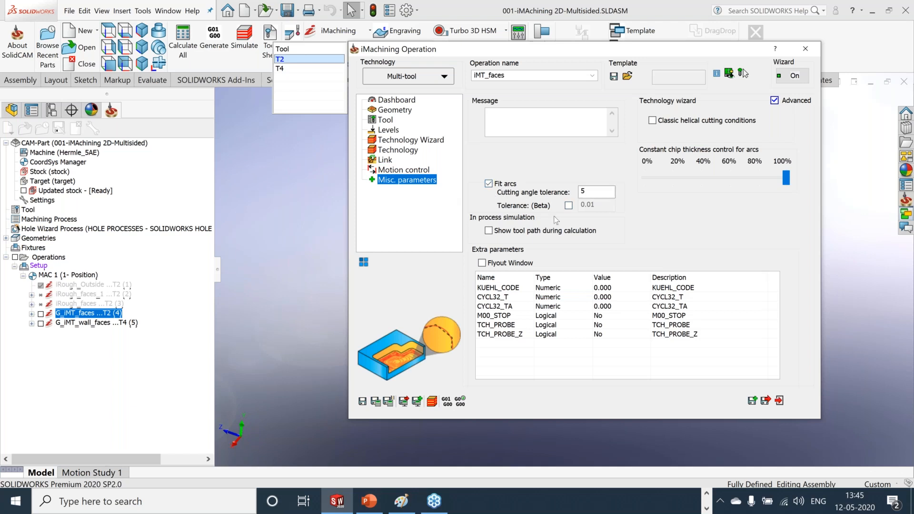
left_click(569, 206)
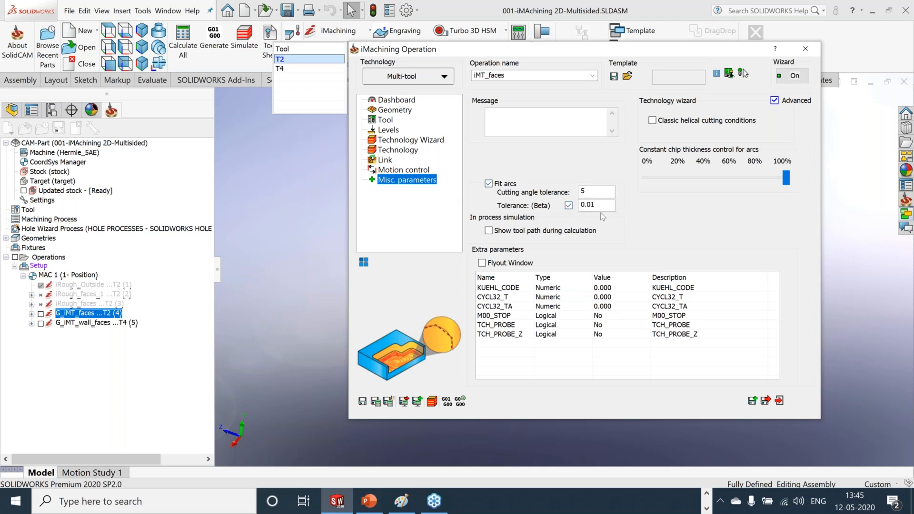
left_click_drag(610, 205, 571, 204)
left_click(607, 204)
left_click(818, 54)
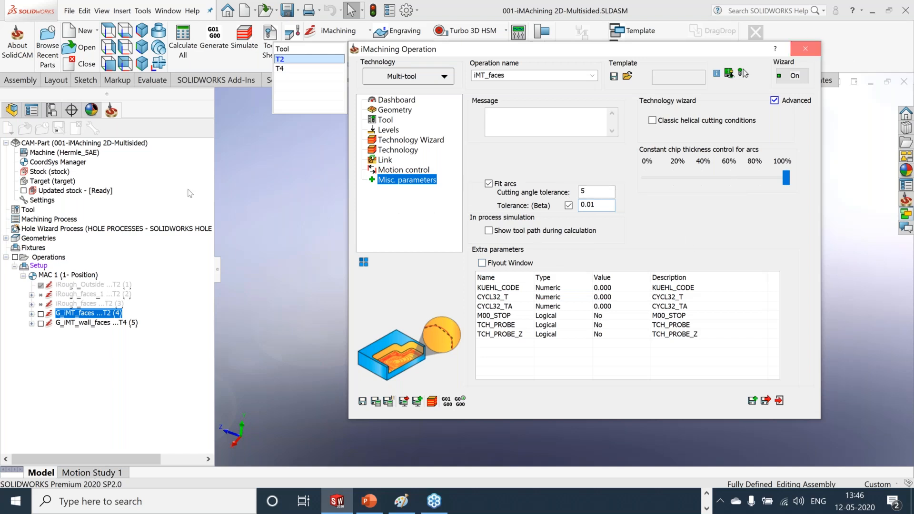
left_click(257, 183)
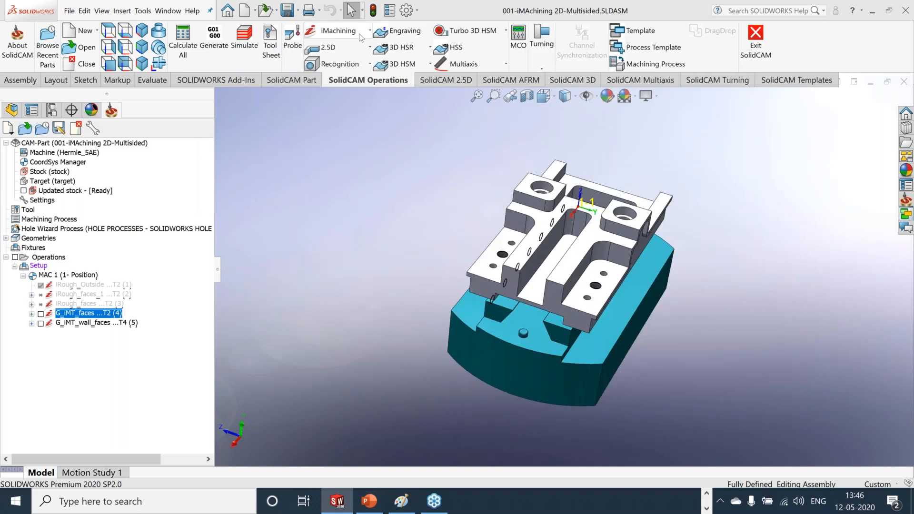
Start a new 3D iMachining operation on the target geometry with the 20 mm end mill (tool 2)
left_click(340, 30)
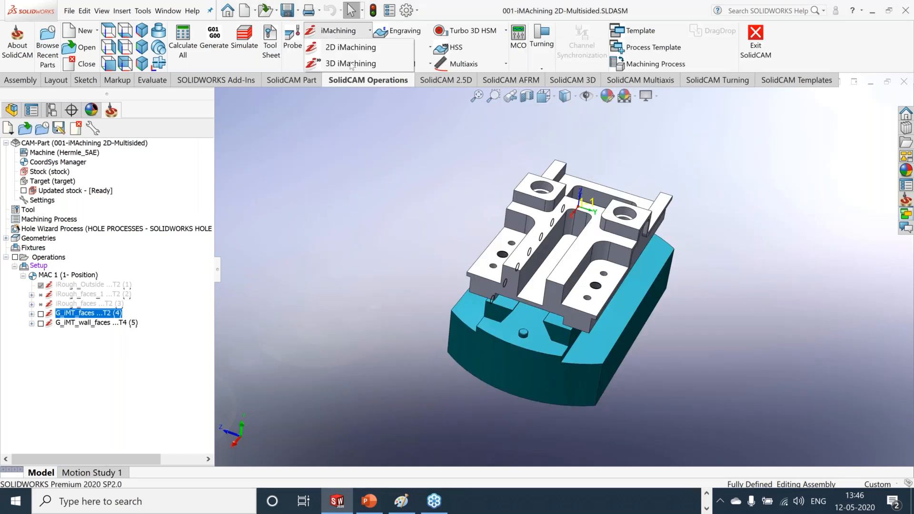
left_click(351, 64)
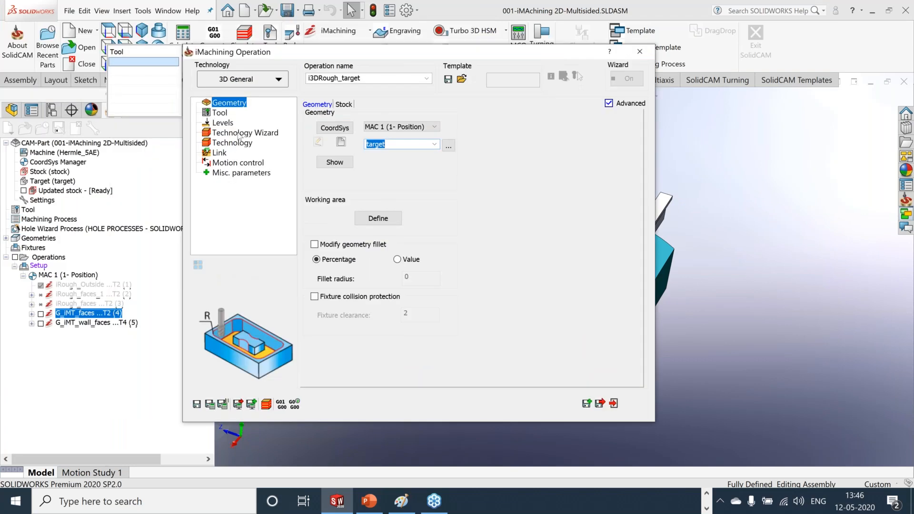
left_click(238, 137)
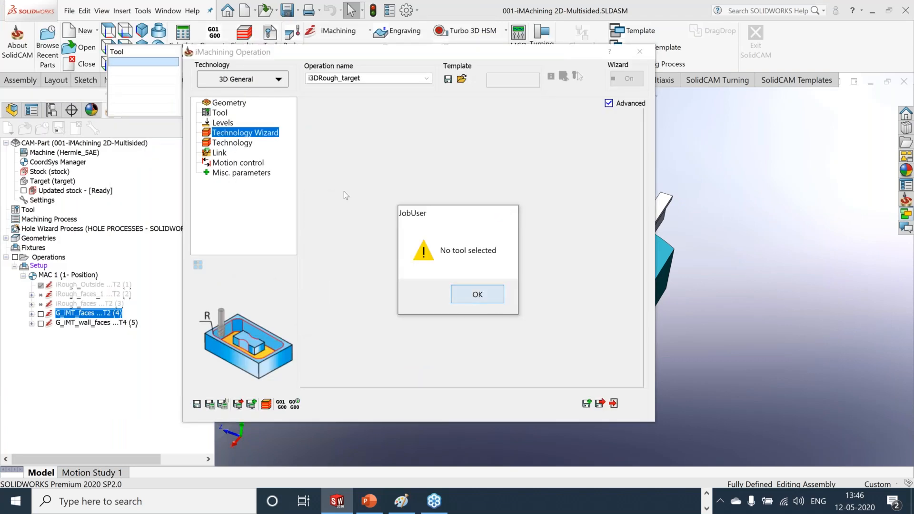
key("Return")
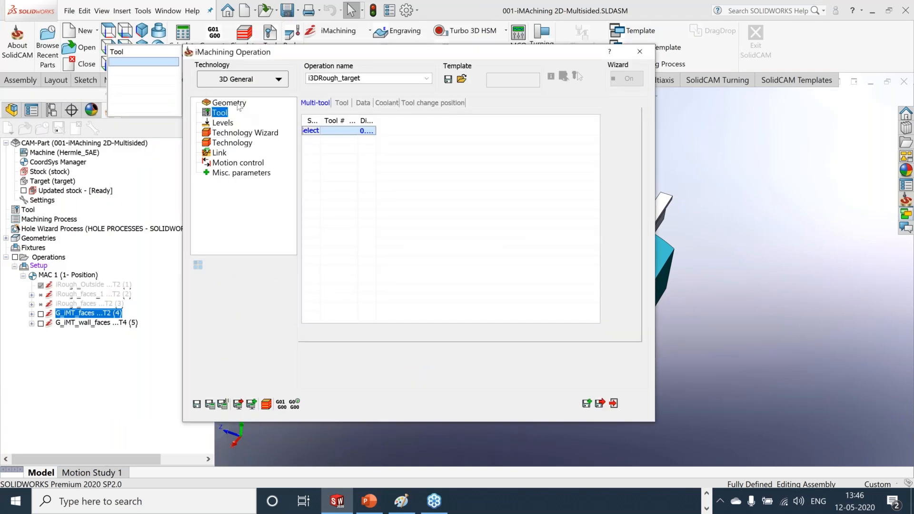
left_click(307, 136)
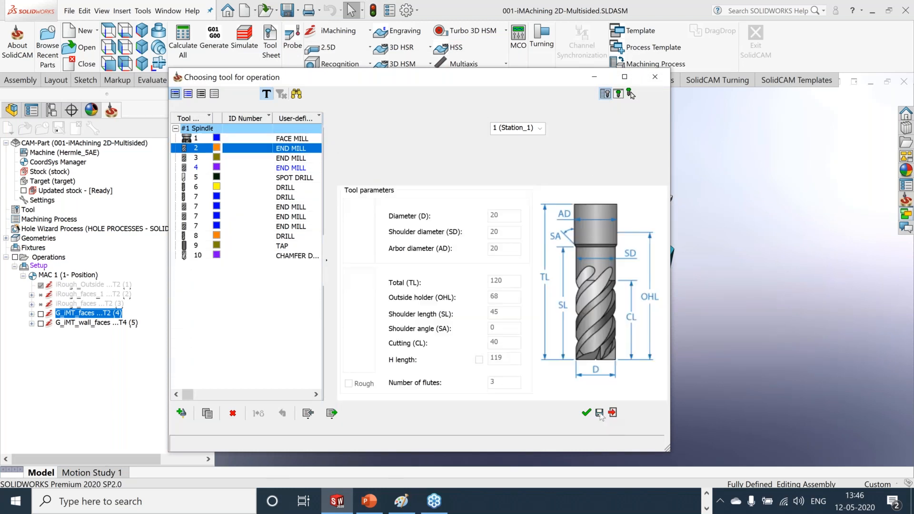
left_click(587, 413)
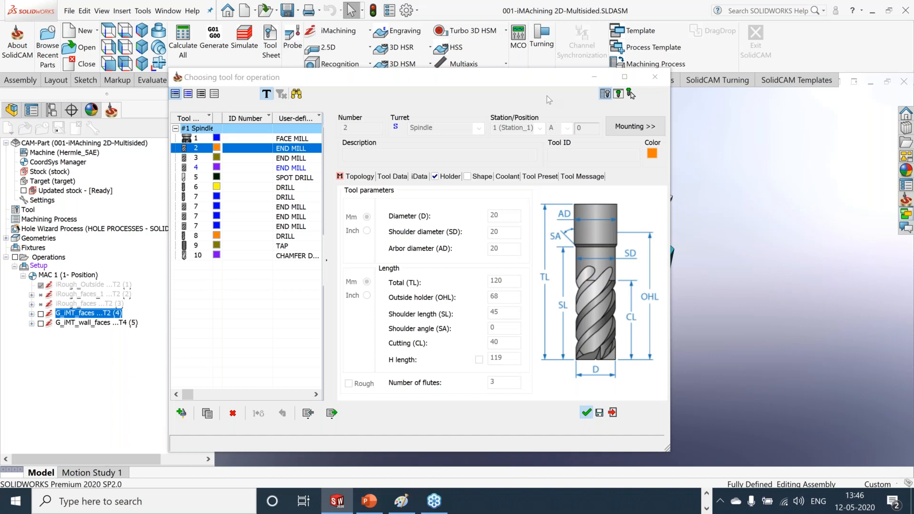
Review the modifiable cutting conditions of the 3D operation and enable the Max Cutting Angle override for Rest Rough
left_click(236, 135)
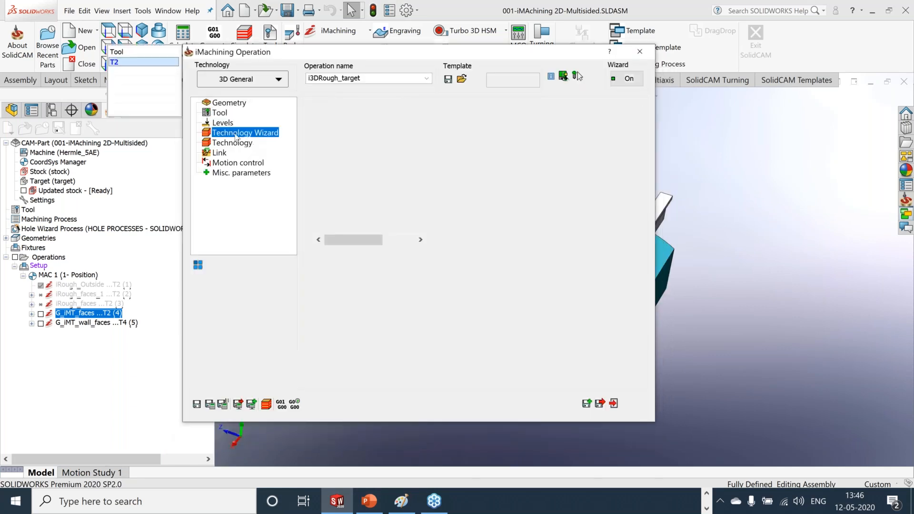
left_click(404, 108)
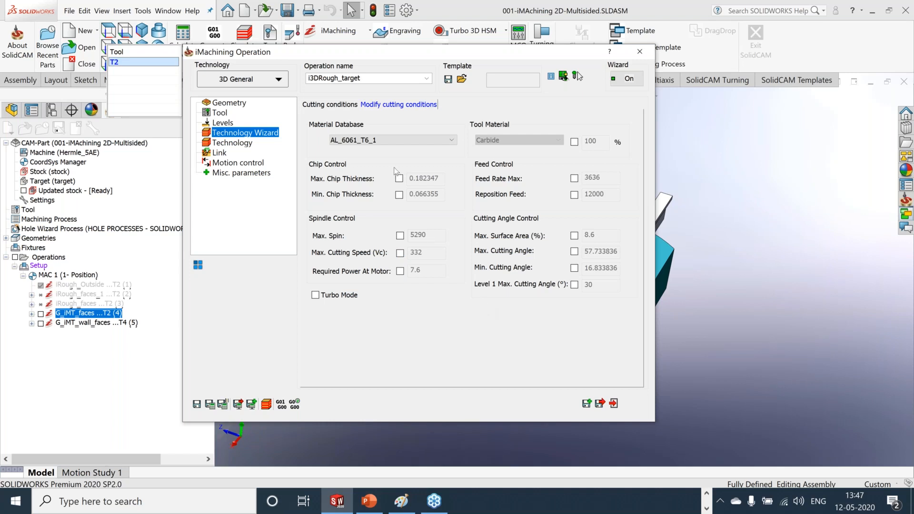
left_click(232, 143)
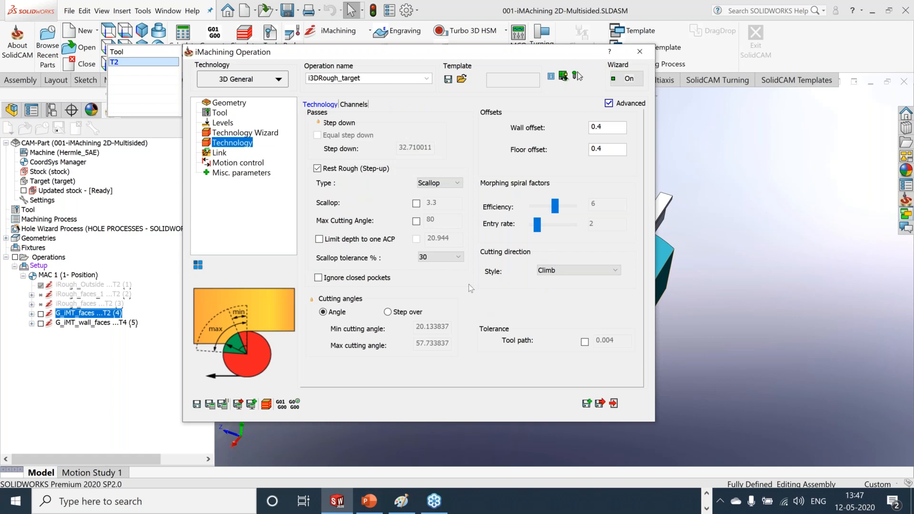
left_click(417, 221)
double_click(453, 220)
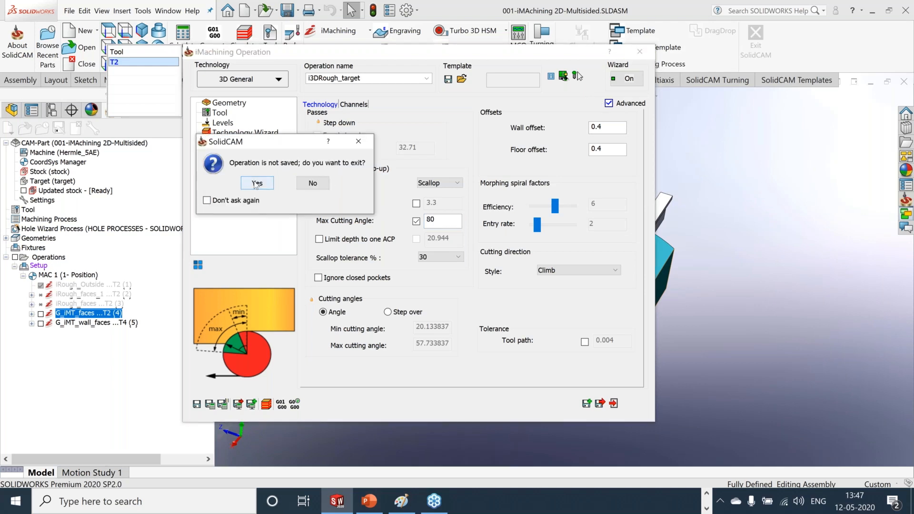
Exit the 3D iMachining operation without saving and close the iMachining 2D-Multisided CAM-Part
left_click(256, 184)
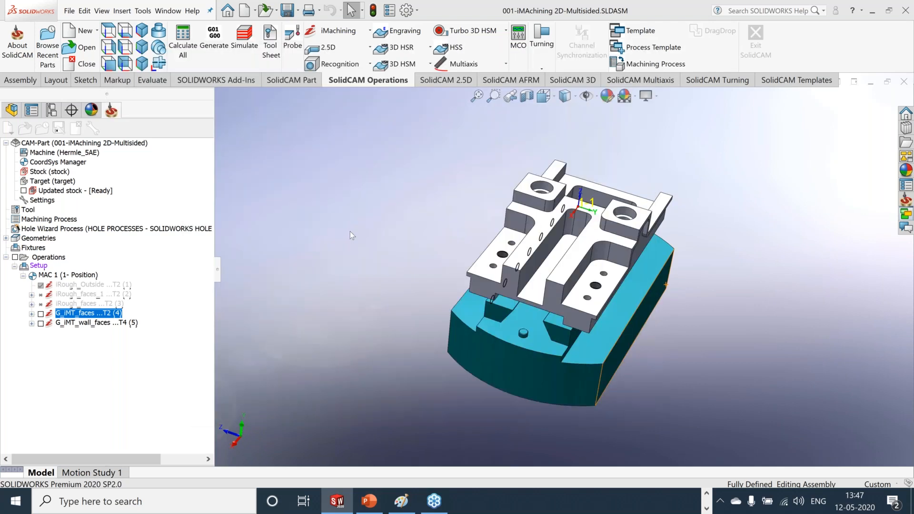
middle_click_drag(729, 344, 728, 290)
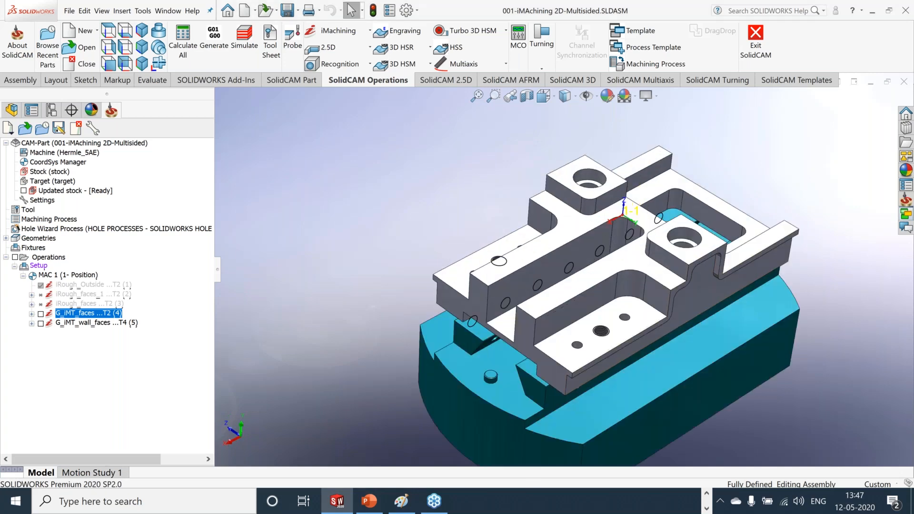
scroll(728, 289, "down", 5)
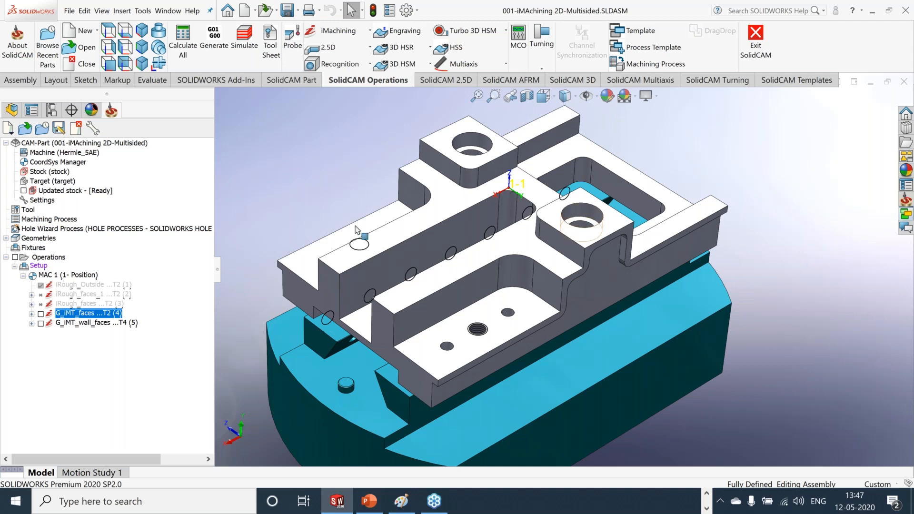
left_click(76, 130)
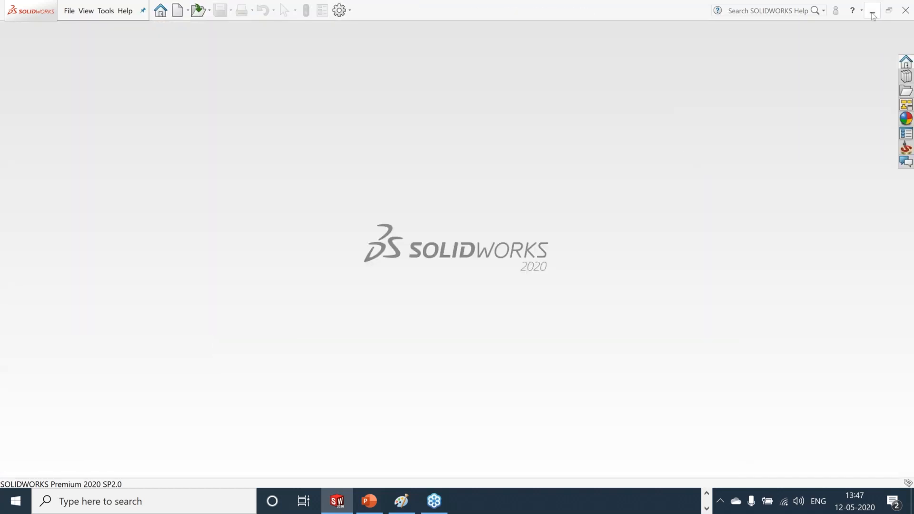
Switch to the PowerPoint presentation and show the New Operation – Turbo 3D HSR slide
left_click(873, 11)
left_click(369, 501)
left_click(778, 480)
left_click(675, 205)
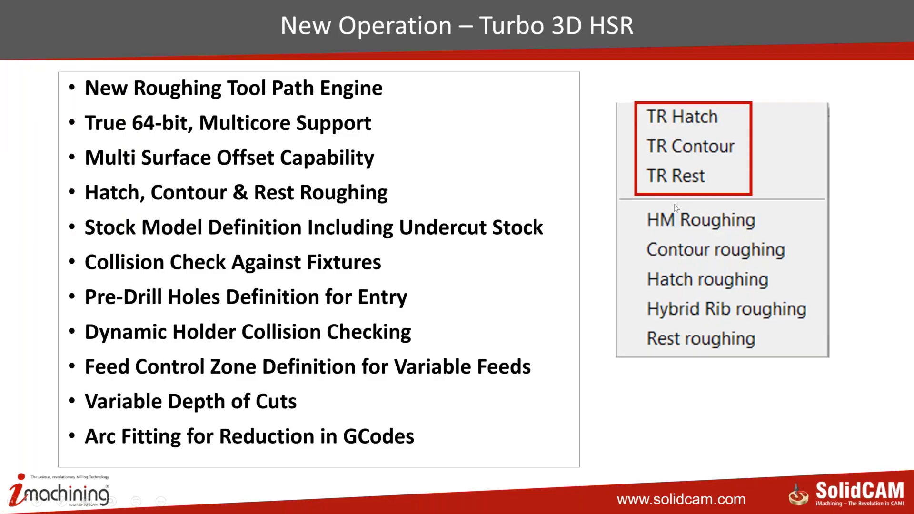
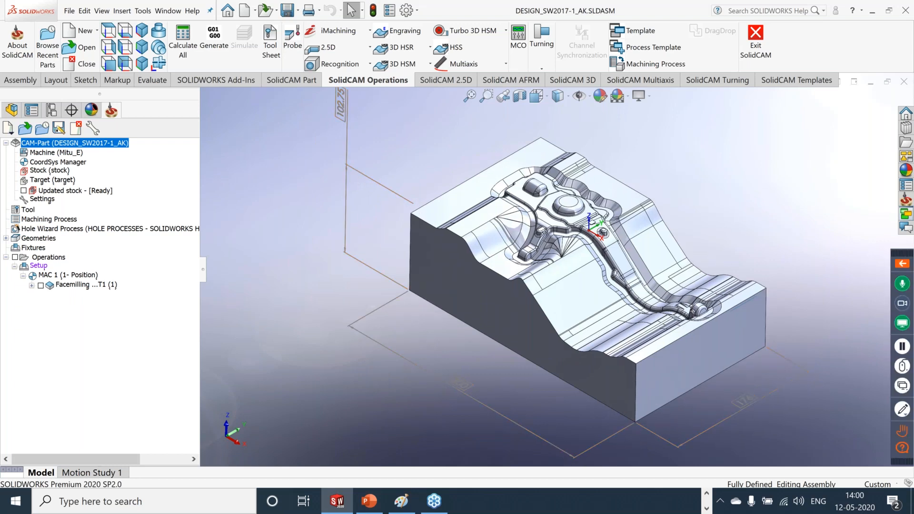
middle_click_drag(782, 216, 755, 200)
right_click(57, 257)
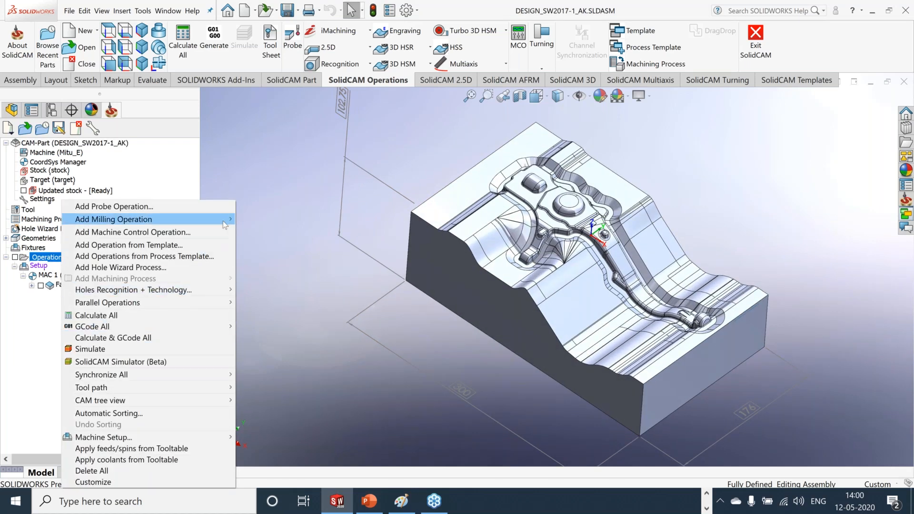
mouse_move(223, 221)
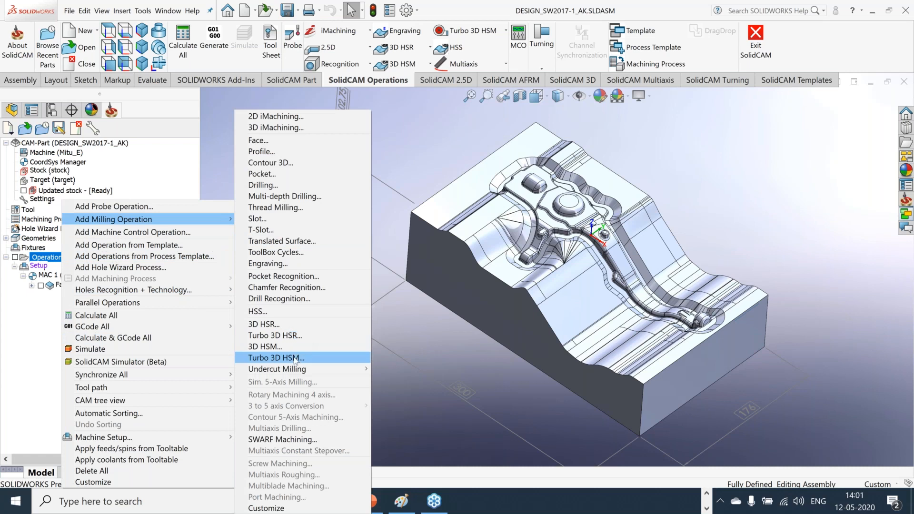
left_click(402, 416)
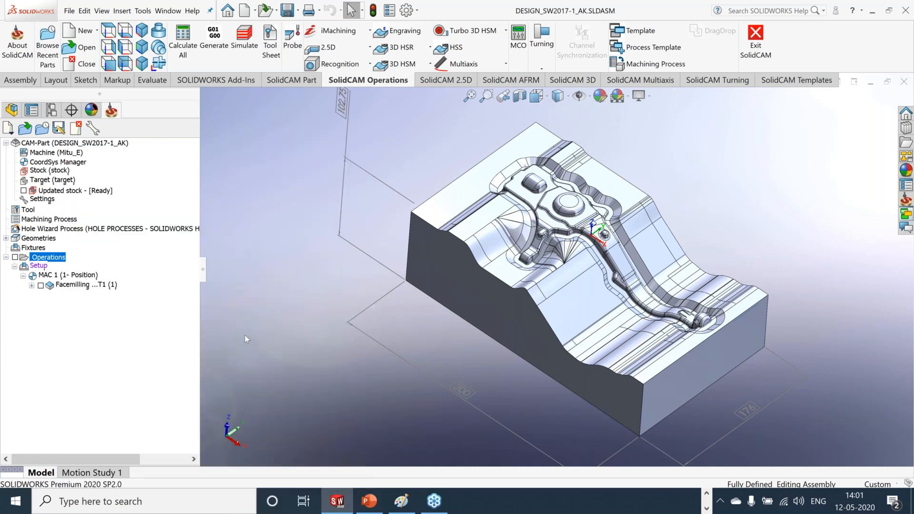
Choose the second CAM template directory and apply the THSR_Cntr_Rough operation template to the part
left_click(906, 214)
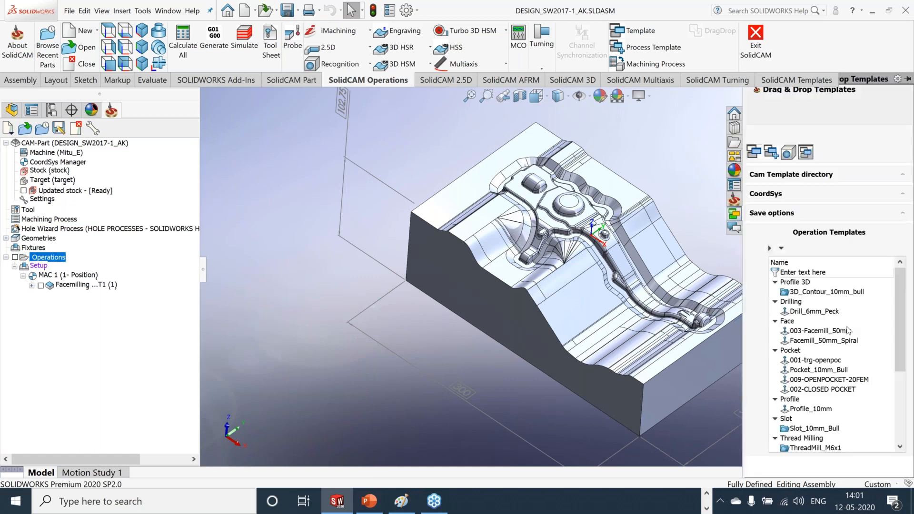
left_click(867, 177)
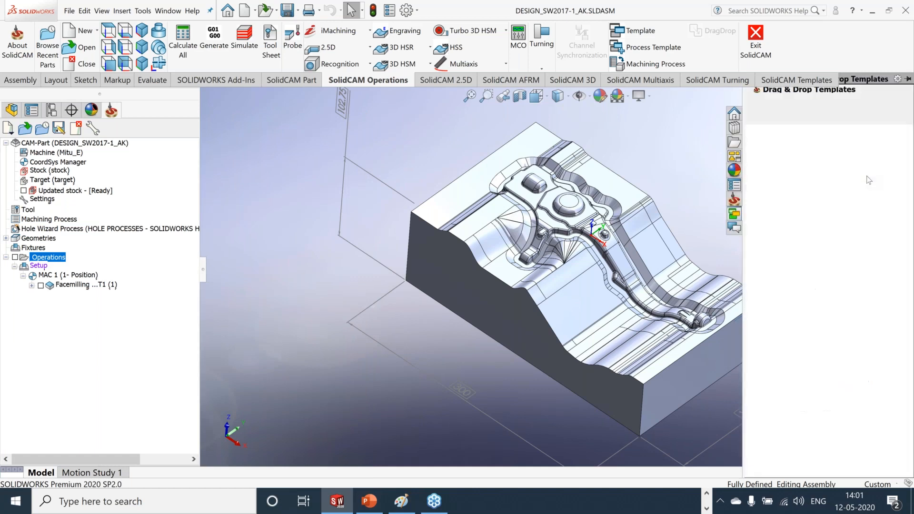
left_click(815, 191)
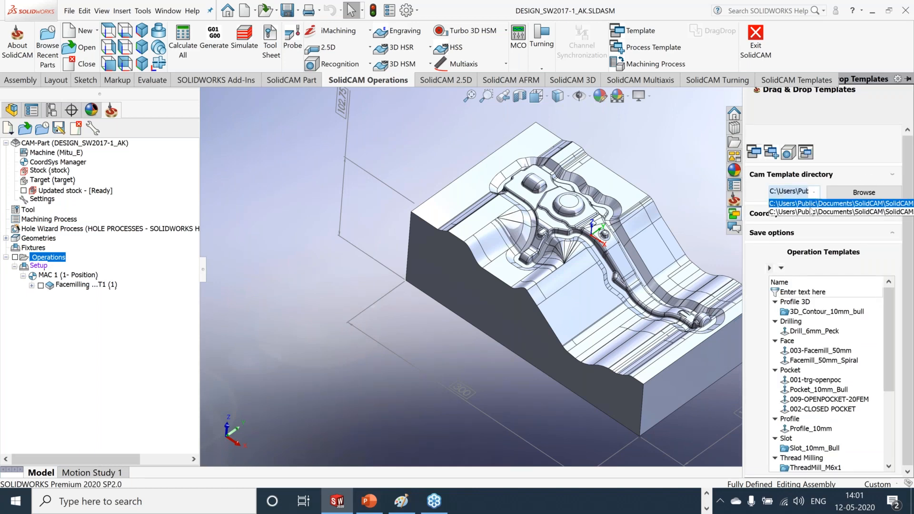
left_click(812, 214)
scroll(832, 381, "down", 5)
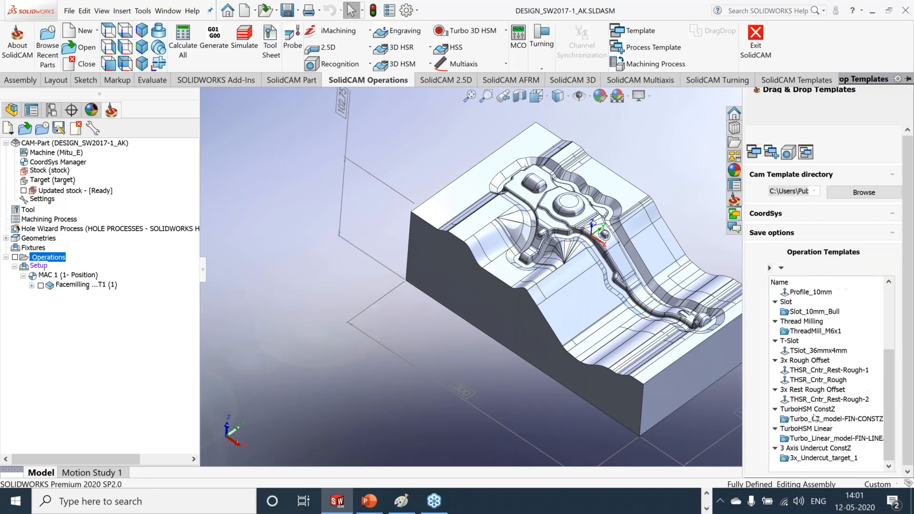
left_click(824, 381)
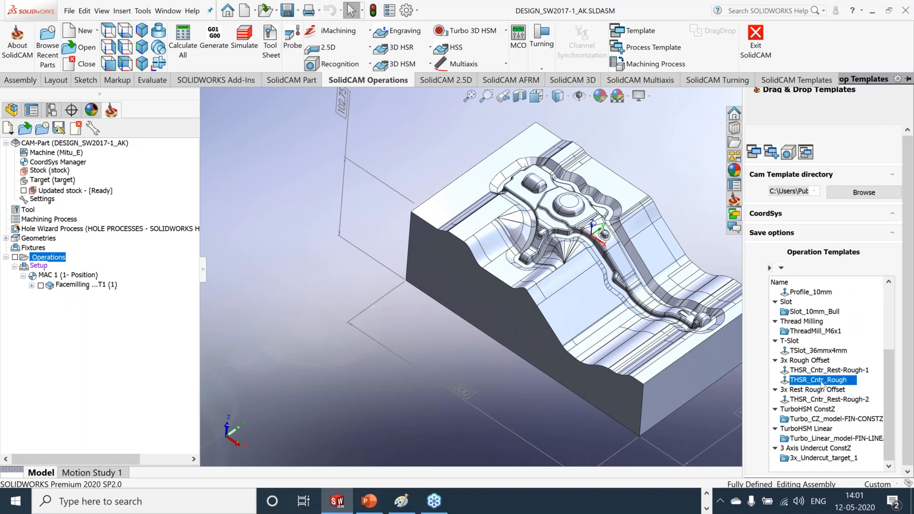
left_click_drag(822, 384, 704, 365)
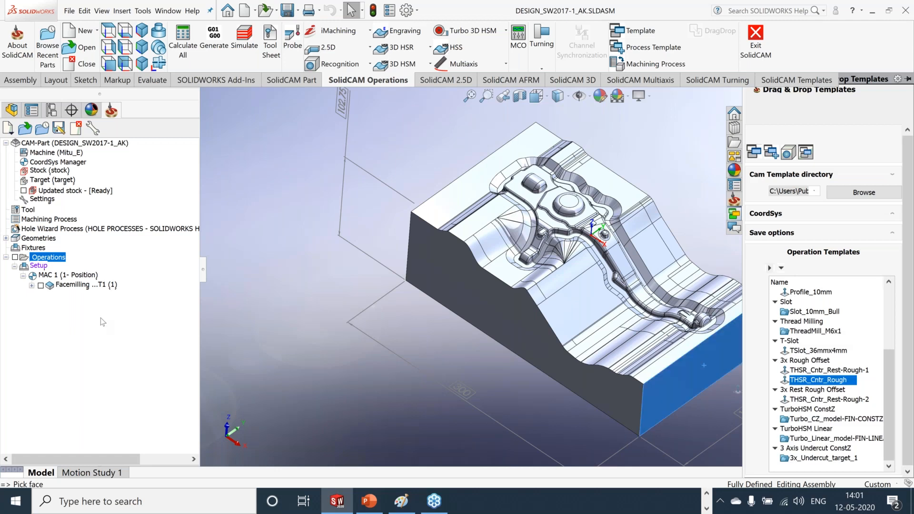
left_click(257, 248)
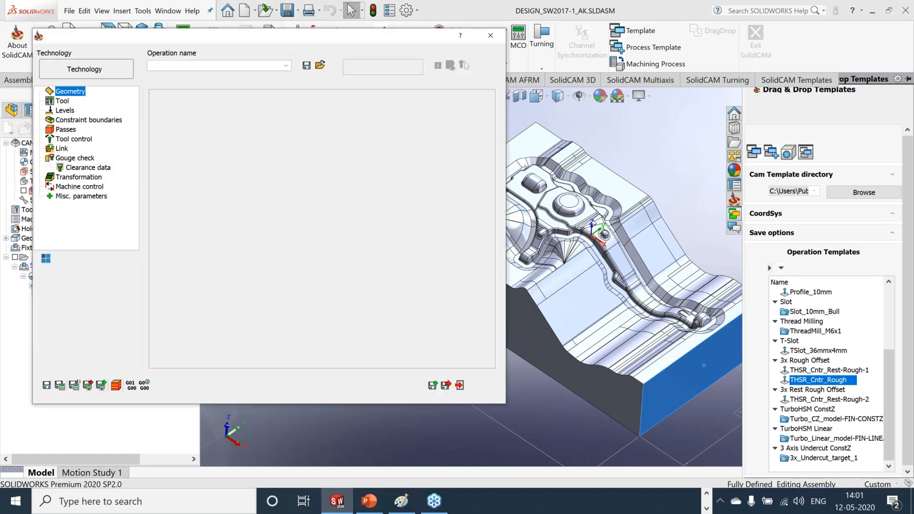
Set target as the machining surfaces of the THSR Contour roughing operation and preview that geometry on the model
left_click(121, 70)
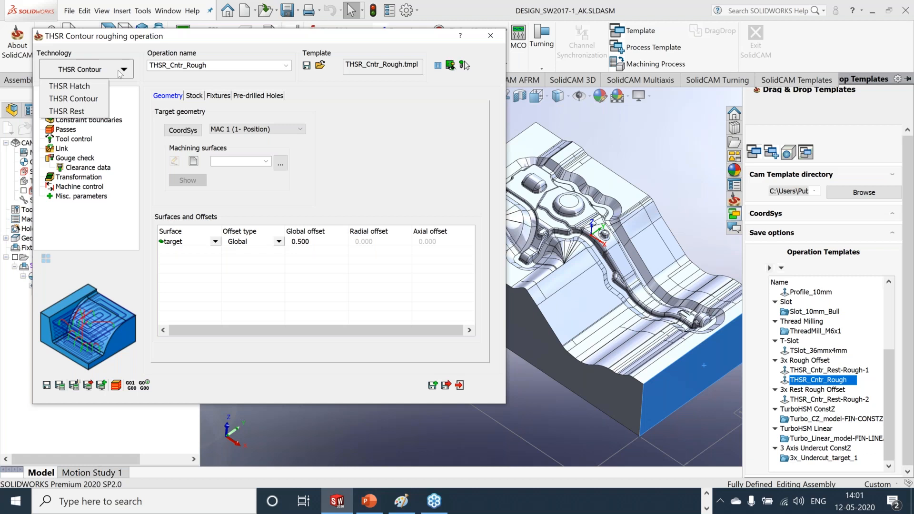
left_click(169, 84)
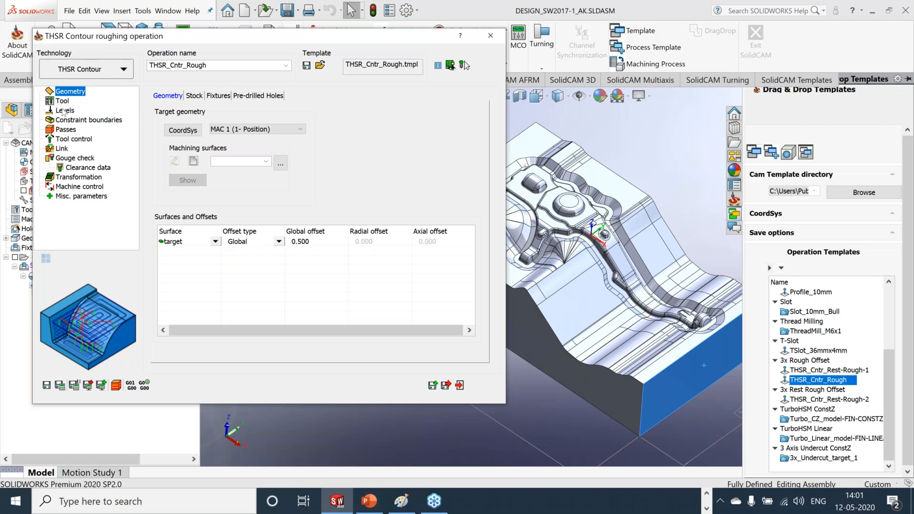
left_click(267, 161)
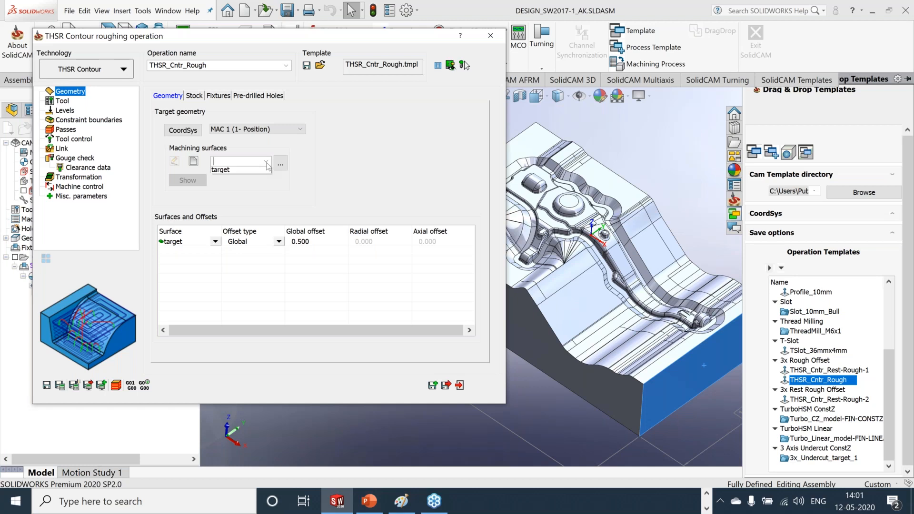
left_click(235, 173)
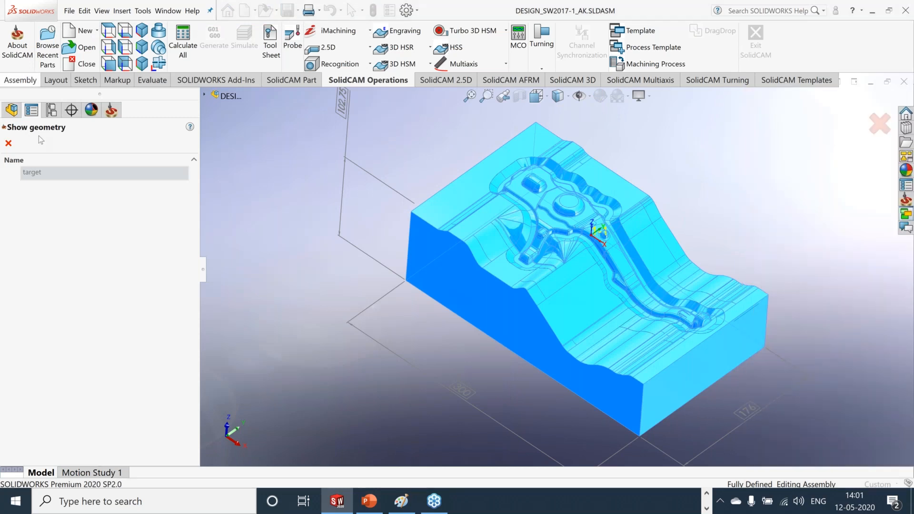
left_click(8, 143)
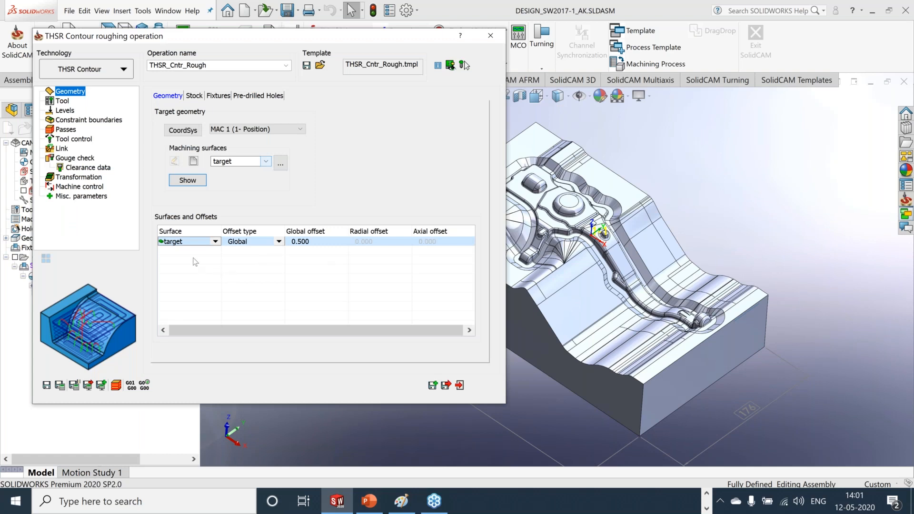
Add the two flat upper faces at the part's opposite ends as a second surface set with a 0.3 global offset
right_click(174, 250)
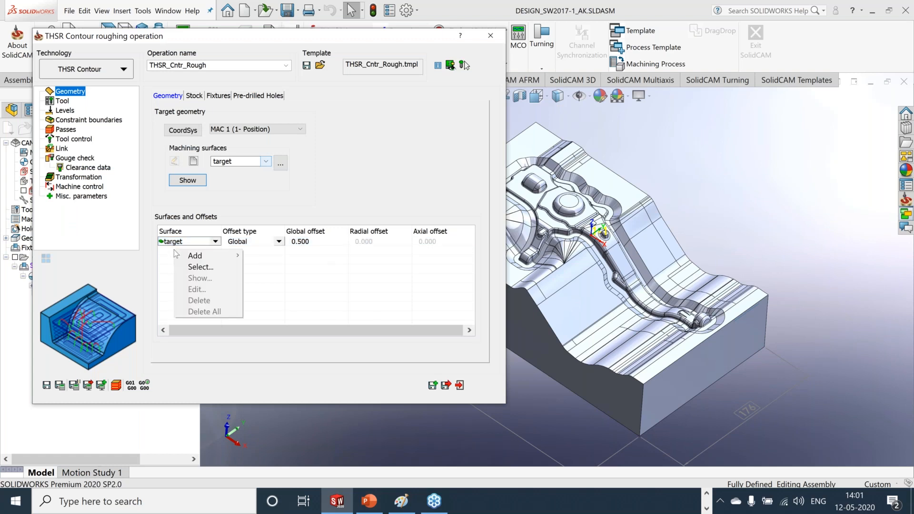
left_click(202, 267)
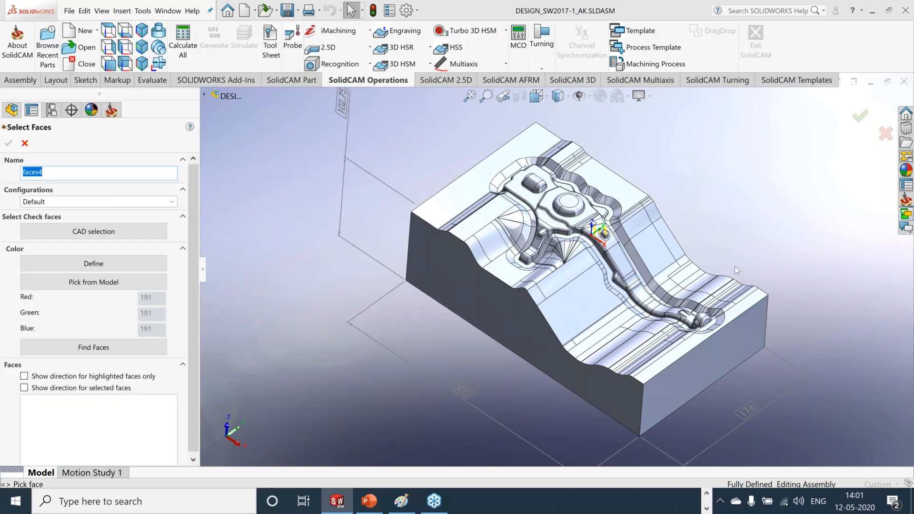
left_click(736, 266)
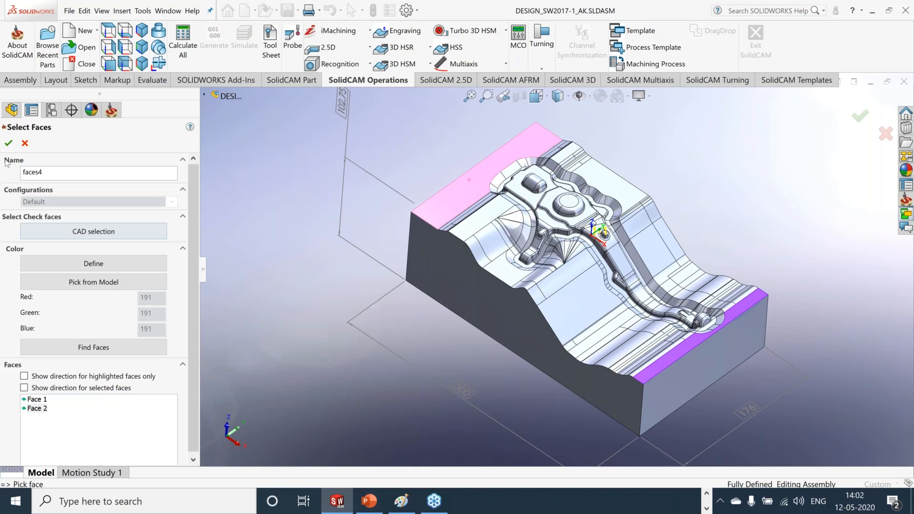
left_click(8, 143)
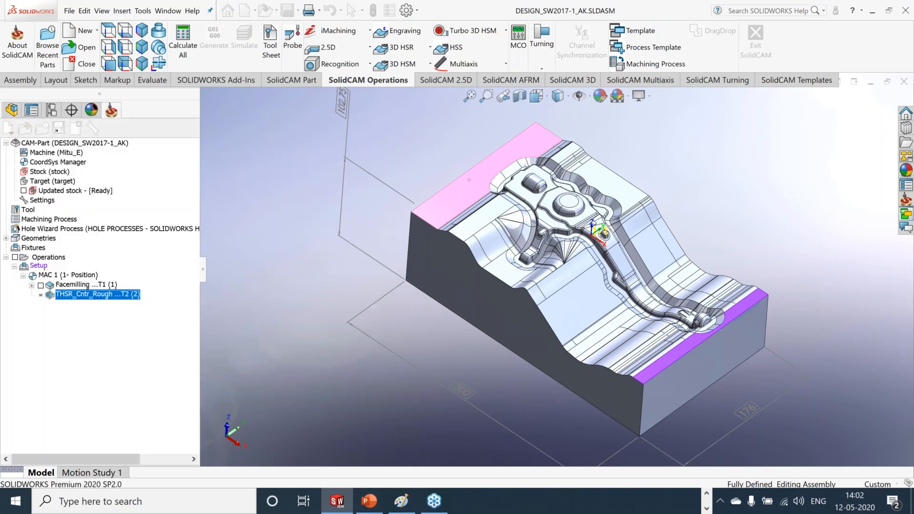
type("0.3")
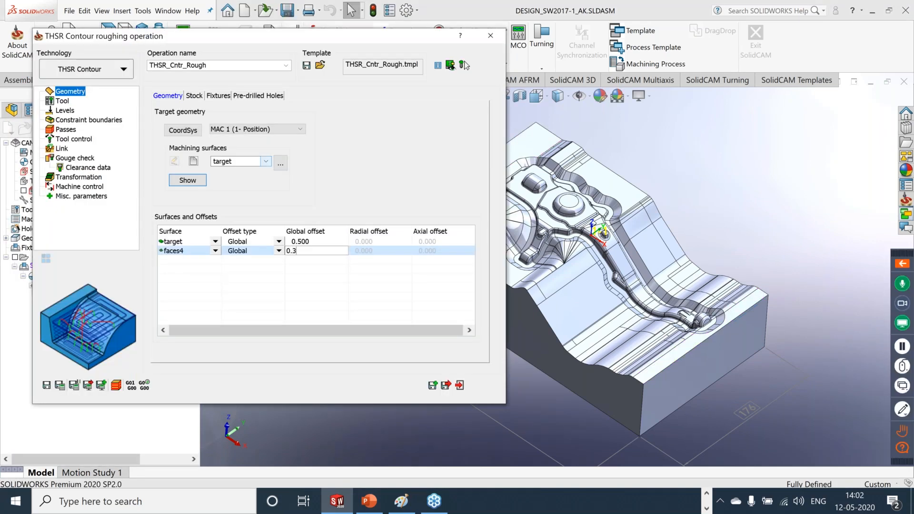
left_click(310, 295)
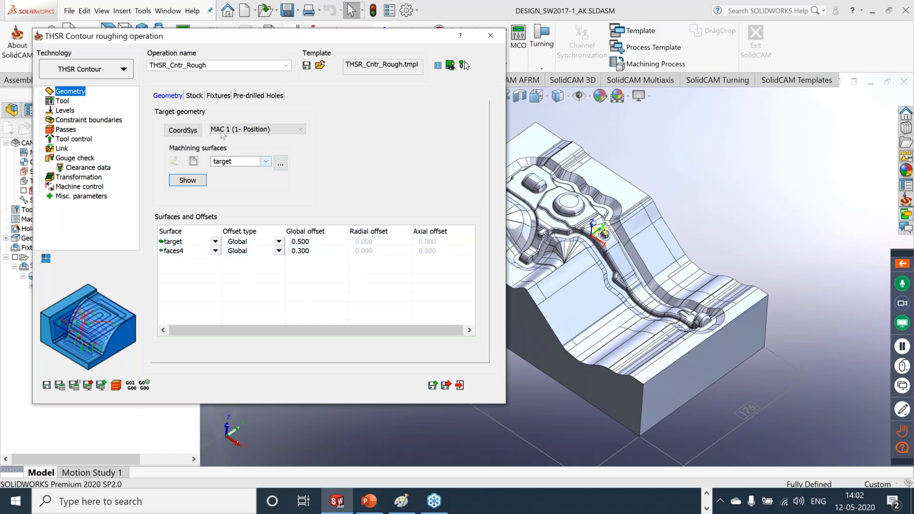
Examine the fixture definition options and the pre-drilled holes setting of the roughing operation
left_click(223, 97)
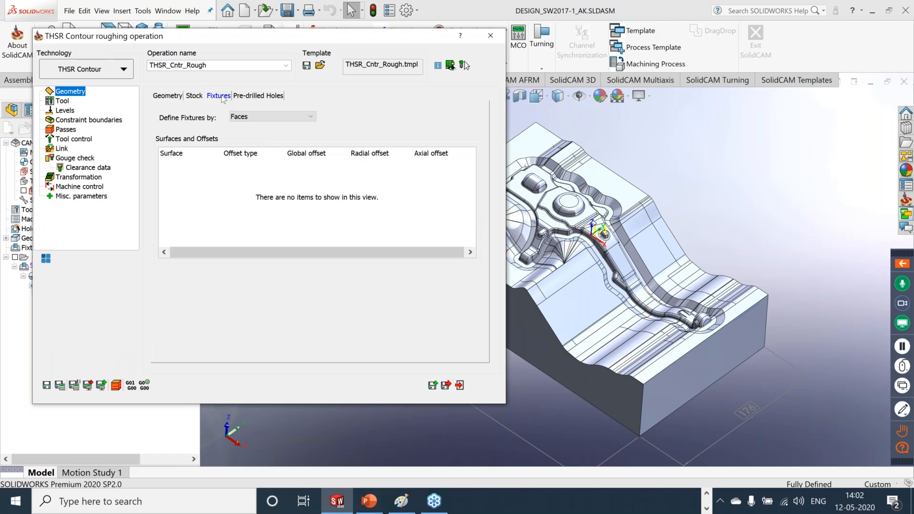
left_click(310, 116)
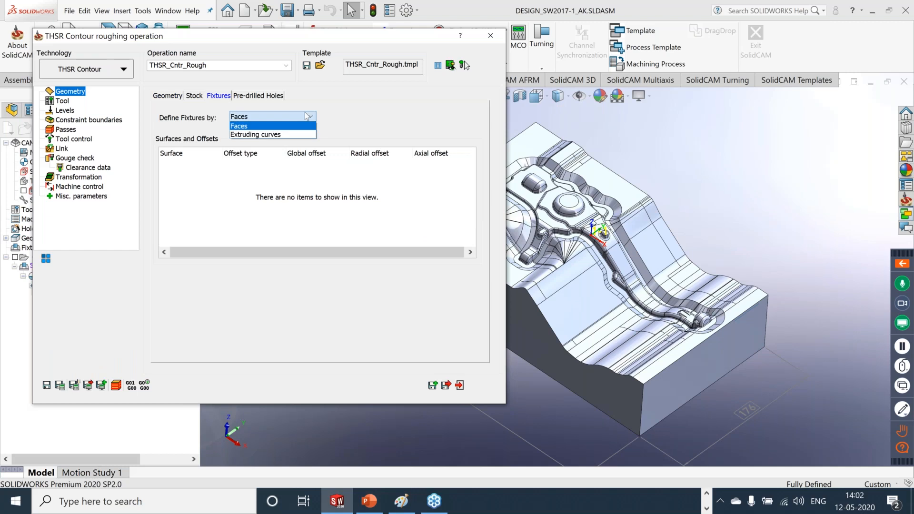
left_click(365, 107)
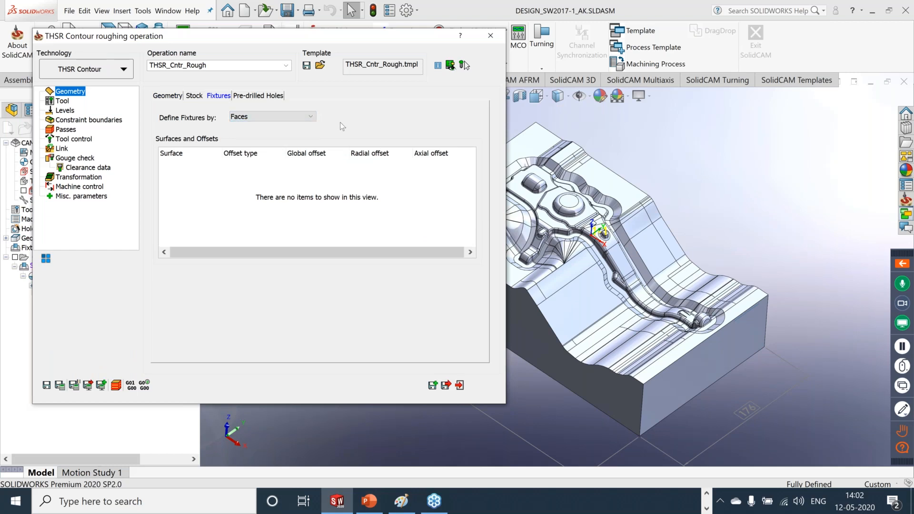
left_click(267, 97)
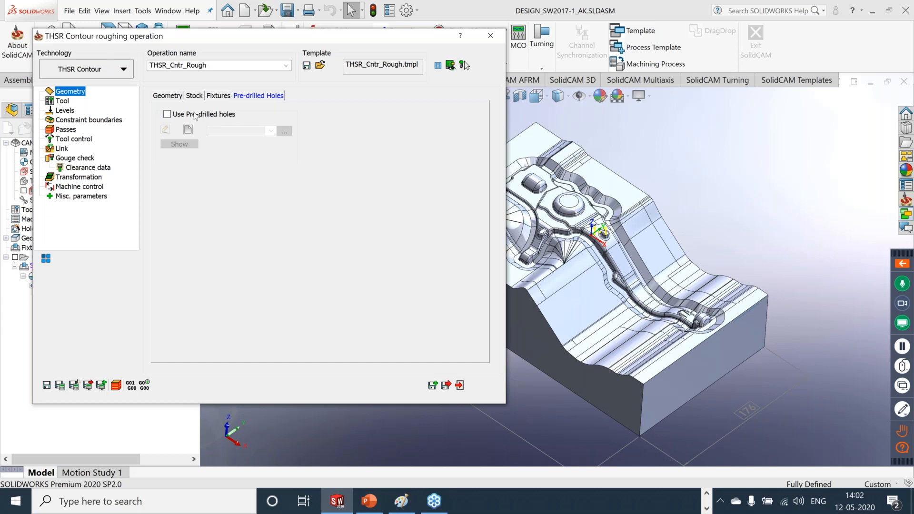
left_click(169, 95)
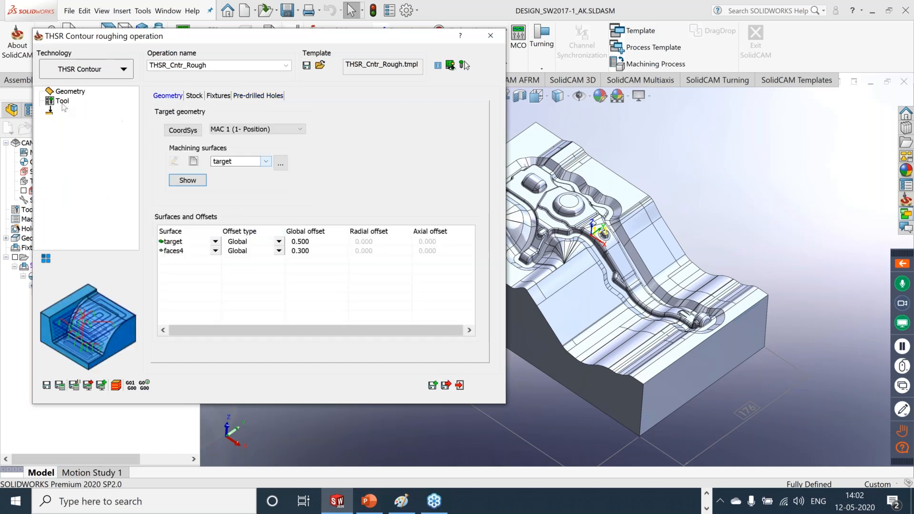
Examine the dynamic holder checking, clearance levels and constraint boundary settings of the roughing operation
left_click(62, 101)
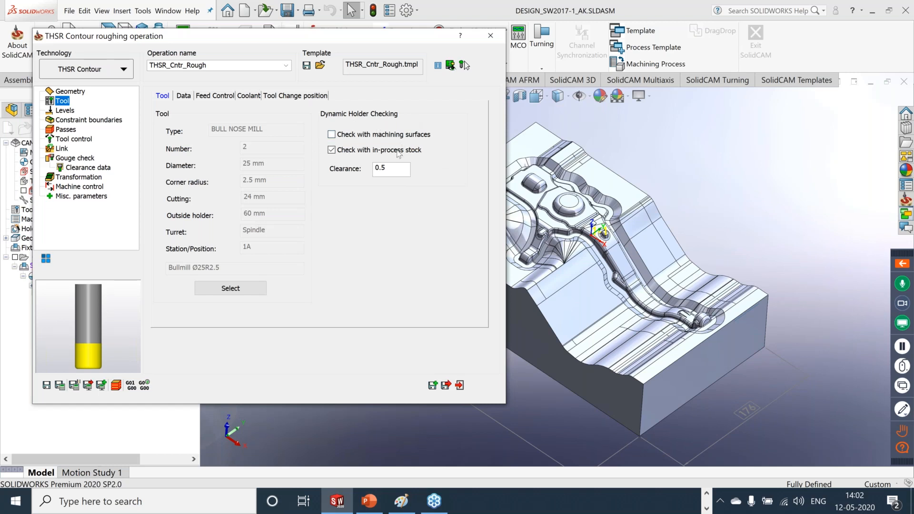
double_click(401, 175)
left_click(400, 169)
left_click(65, 111)
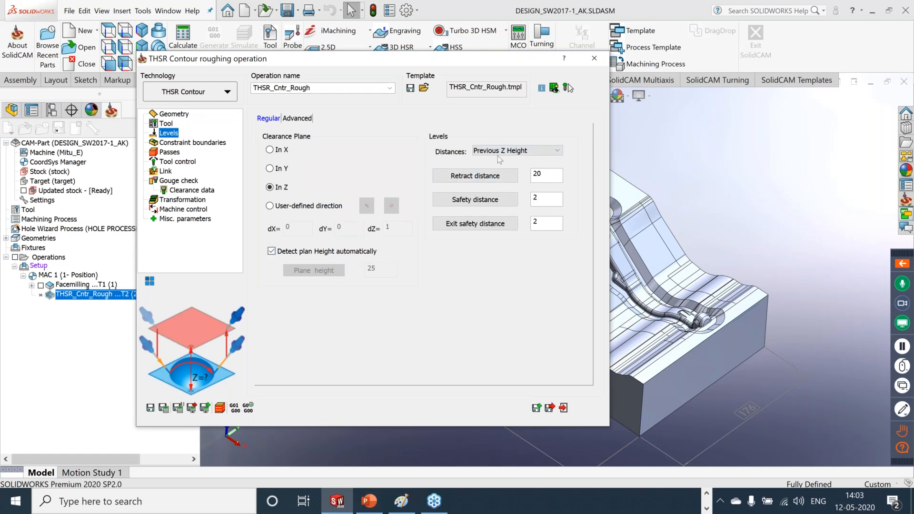
left_click(193, 143)
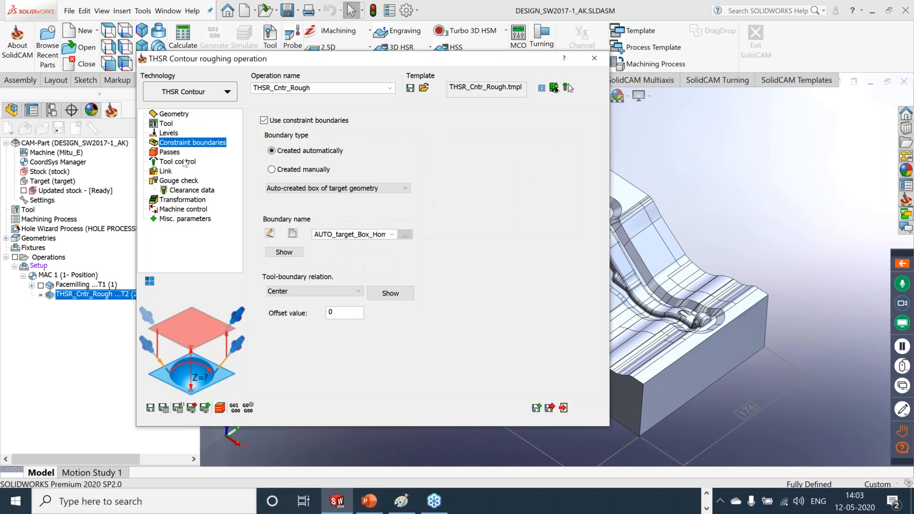
Set the contour roughing passes to a 0.8 step down and a step over of 50% of the tool diameter
left_click(169, 152)
double_click(395, 147)
type("0.8")
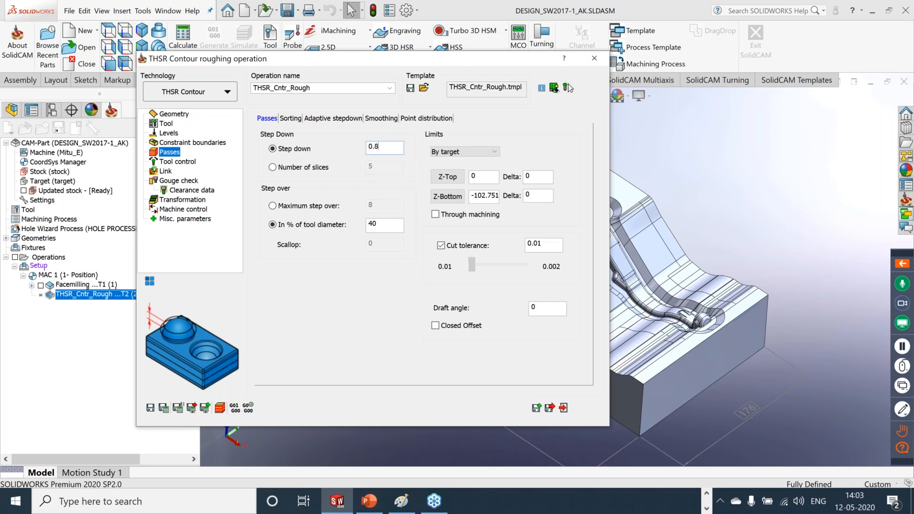
double_click(395, 222)
type("50")
Check the ramping settings, then save and calculate the THSR Contour roughing operation
left_click(191, 163)
left_click(165, 172)
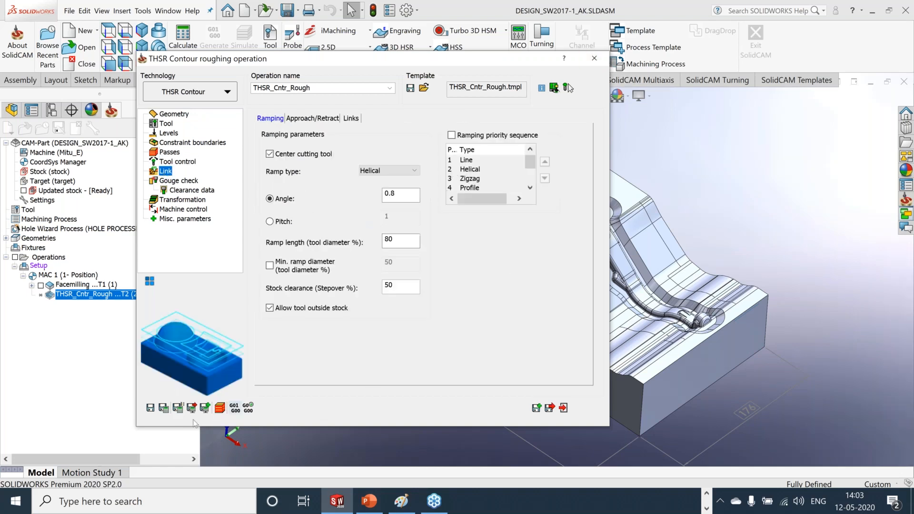
left_click(151, 409)
left_click(163, 408)
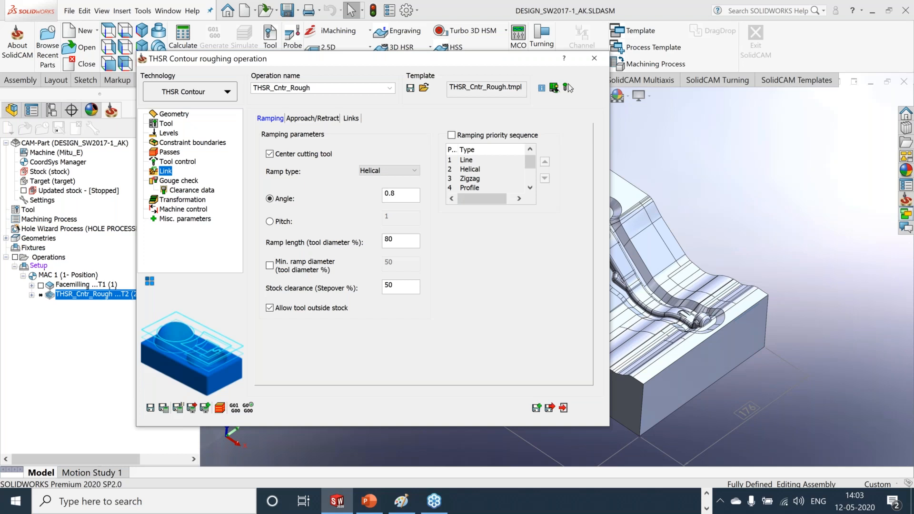
left_click(568, 88)
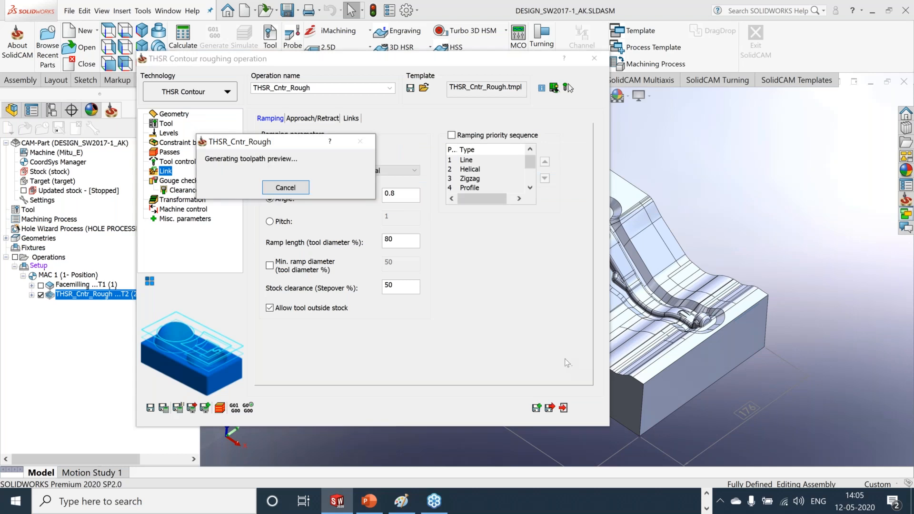
Close the contour roughing operation, view its toolpath on the model and hide it
left_click(563, 409)
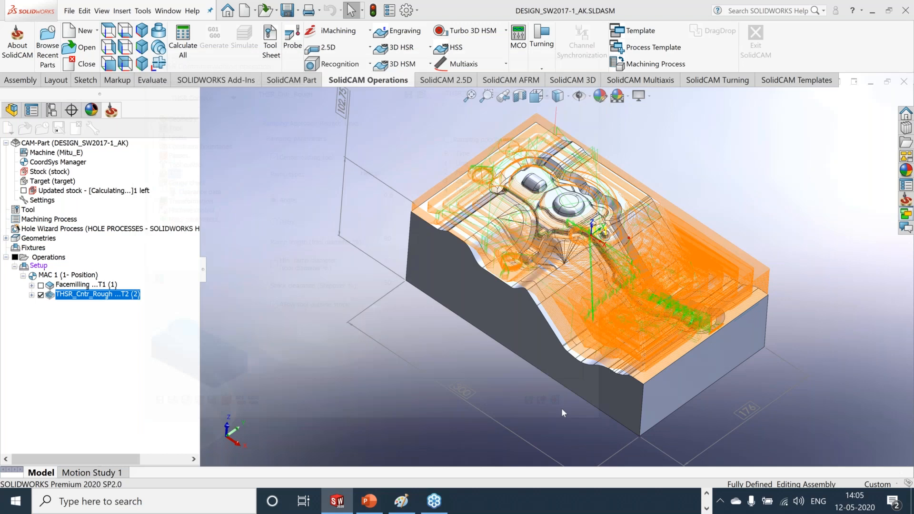
mouse_move(784, 219)
middle_mouse_down()
mouse_move(777, 210)
mouse_move(788, 201)
middle_mouse_up()
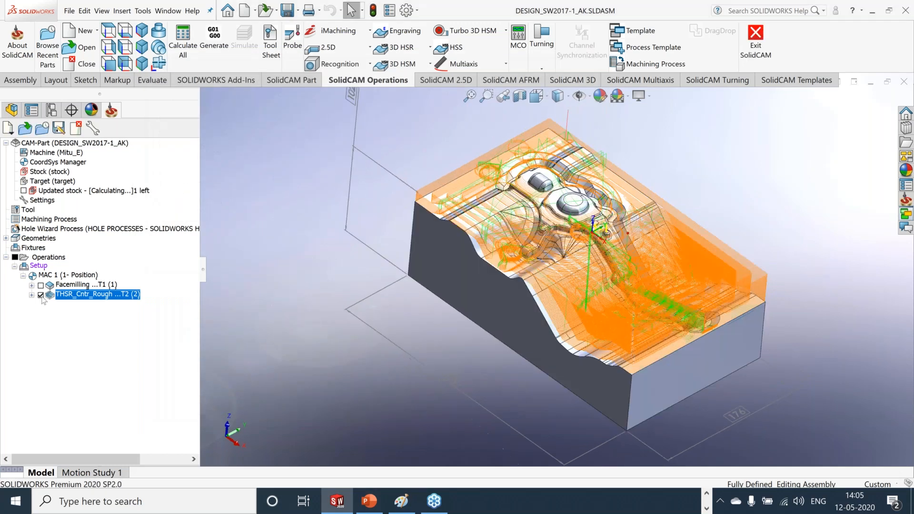
left_click(41, 295)
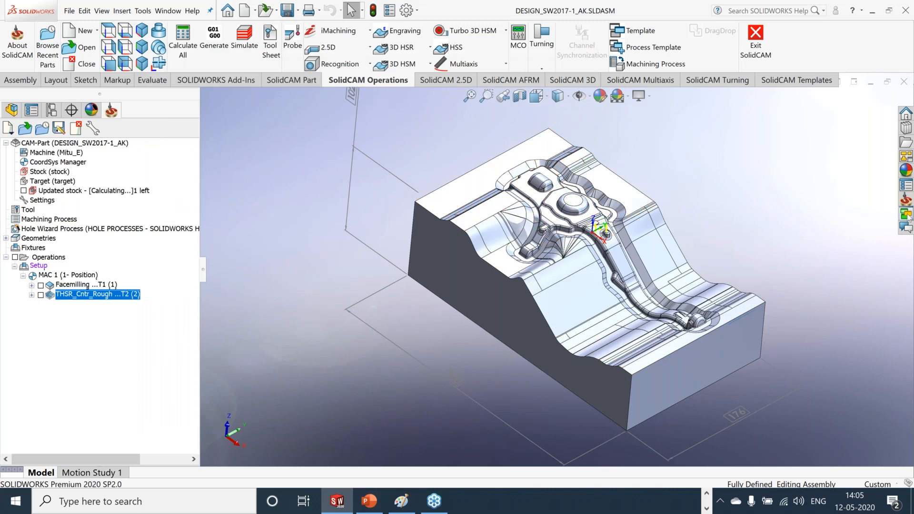
Simulate the THSR_Cntr_Rough operation in SolidVerify, then stop and exit the simulation
left_click(906, 200)
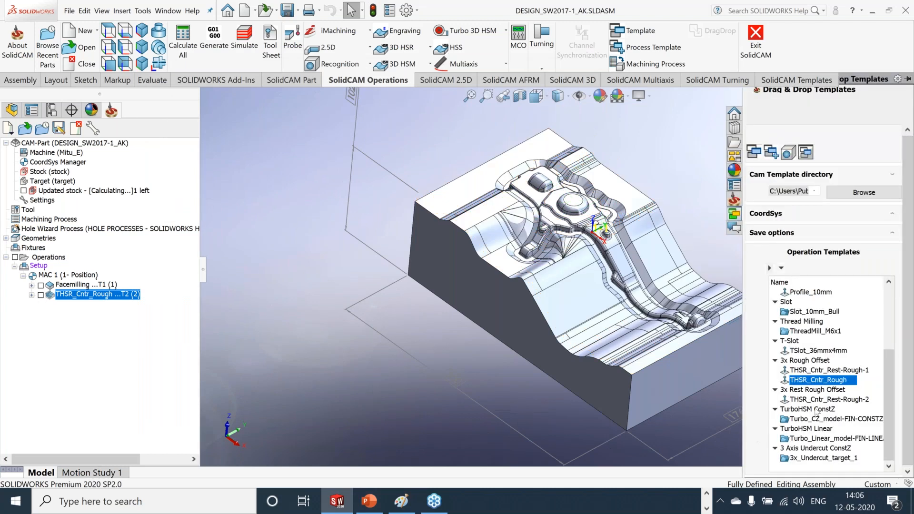
left_click(834, 371)
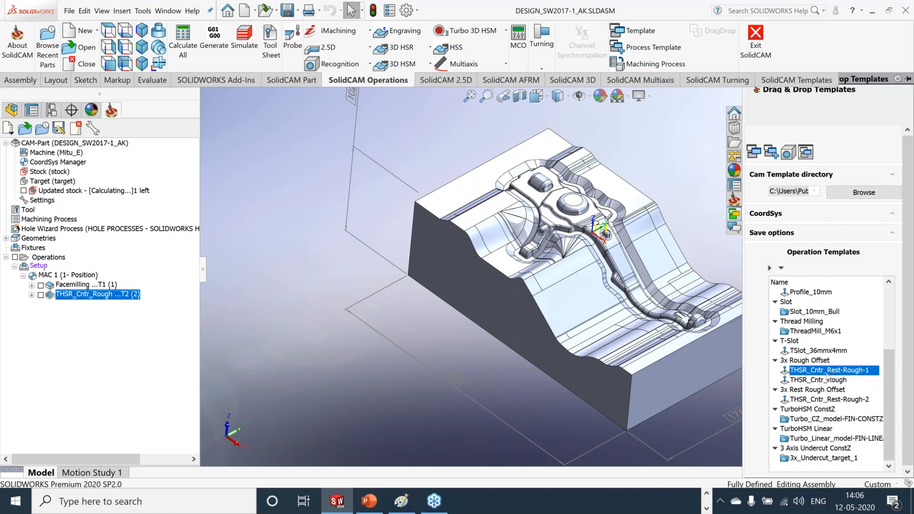
right_click(127, 300)
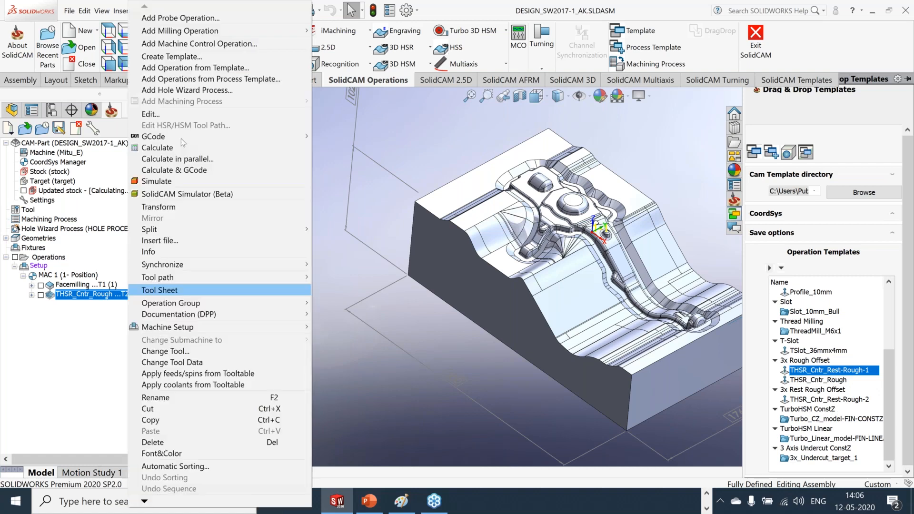
left_click(157, 180)
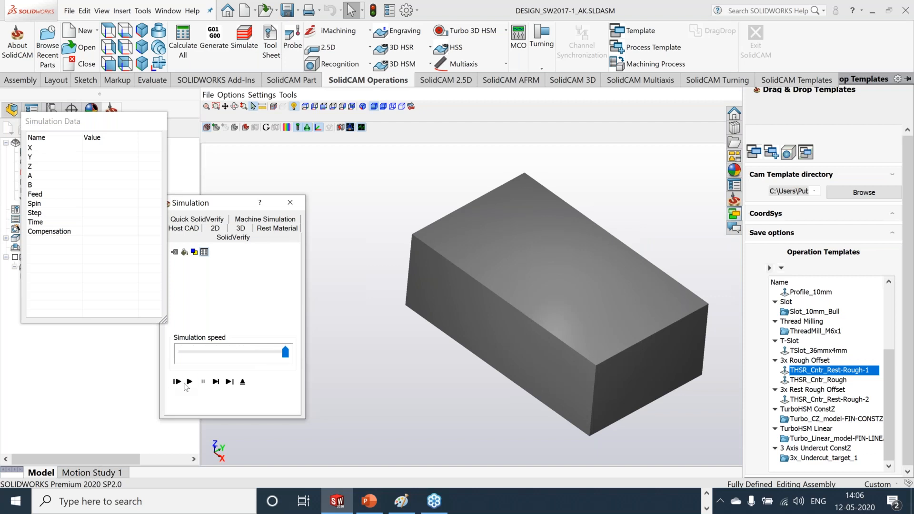
left_click(189, 382)
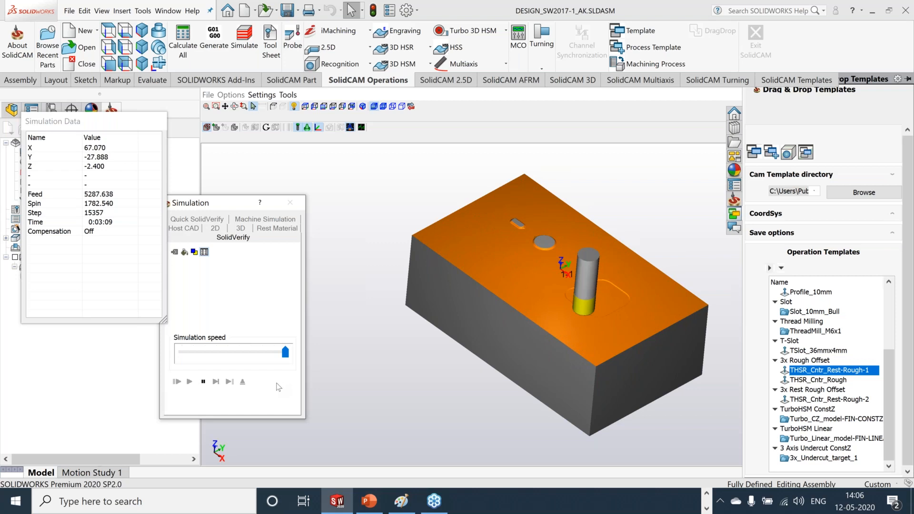
left_click(202, 381)
left_click(243, 381)
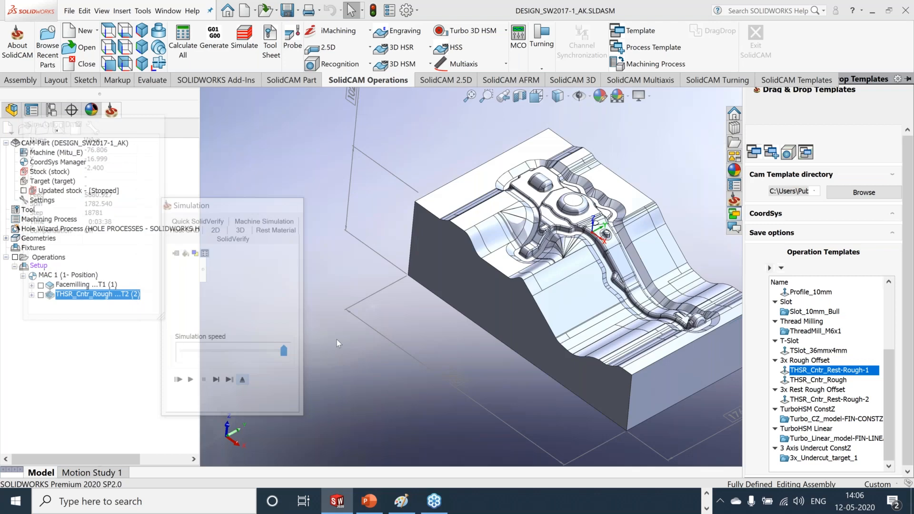
Add an operation from the THSR_Cntr_Rest-Rough-1 template after the contour roughing and change its technology to THSR Rest
left_click_drag(816, 374, 75, 312)
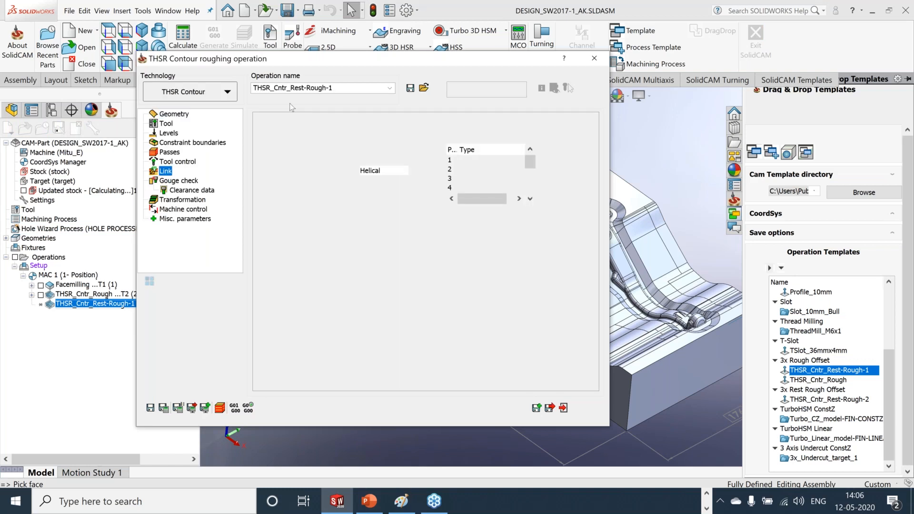
left_click(186, 92)
left_click(186, 134)
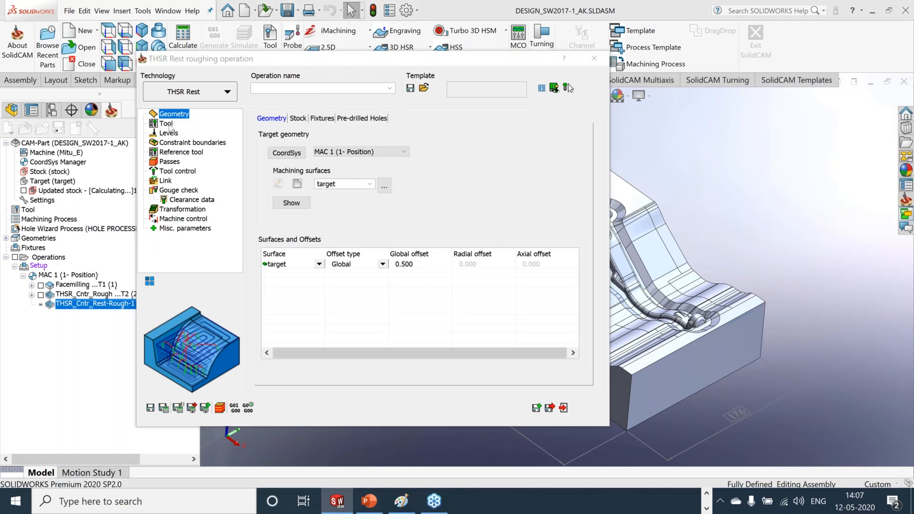
Check the rest roughing tool and constraint boundaries, and set its stock definition to detect rest material thicker than 0.6
left_click(168, 125)
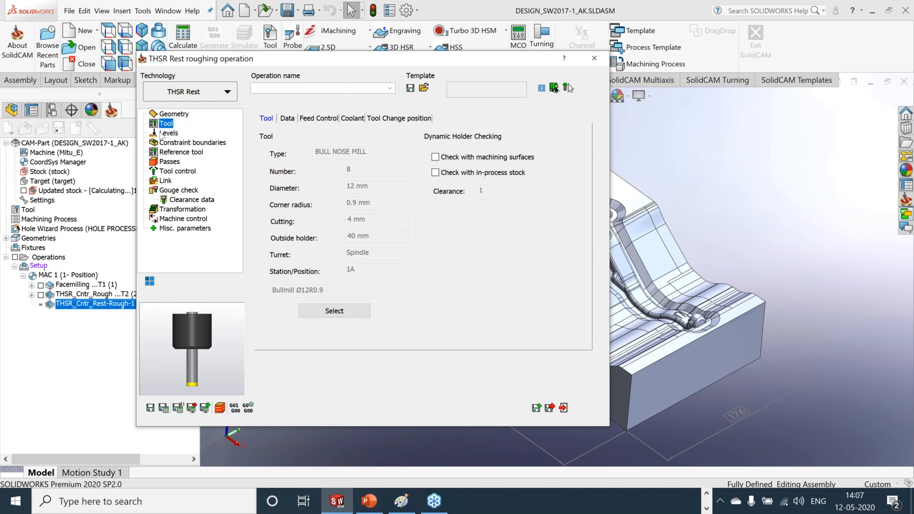
left_click(164, 134)
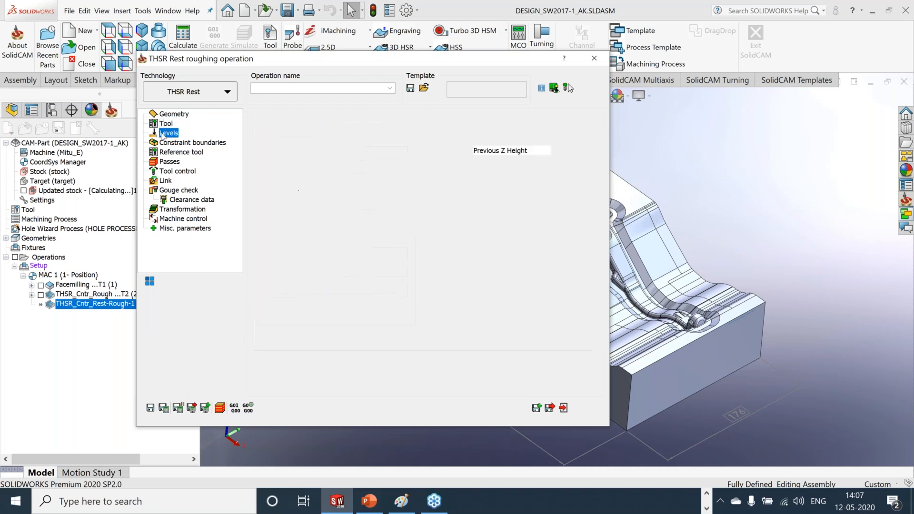
left_click(211, 143)
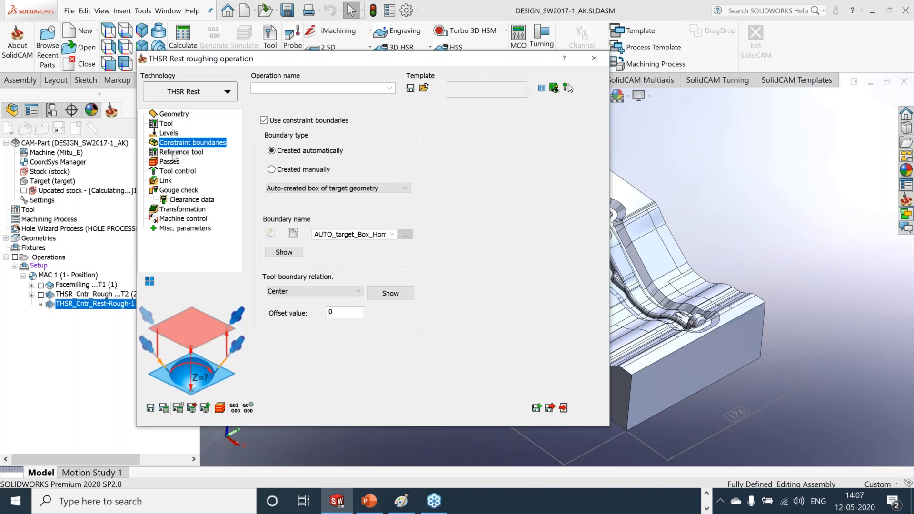
left_click(182, 116)
left_click(297, 119)
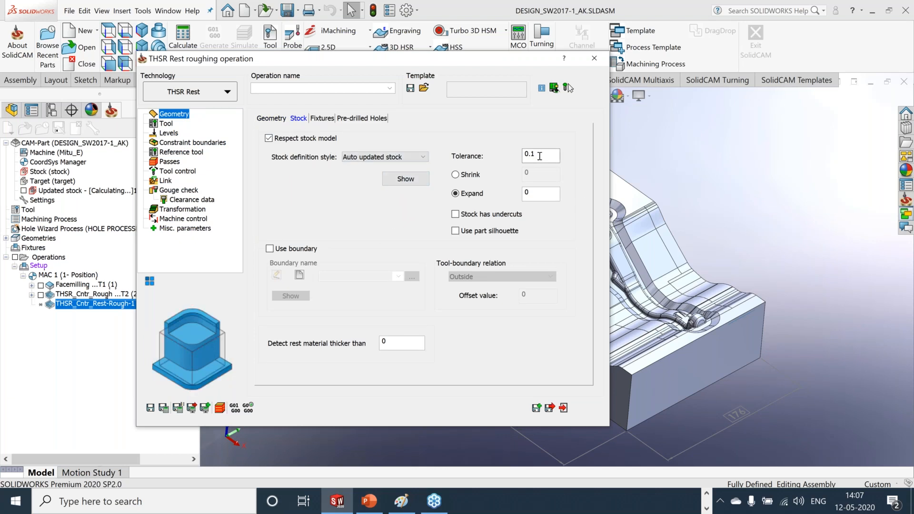
left_click(399, 340)
type(".6")
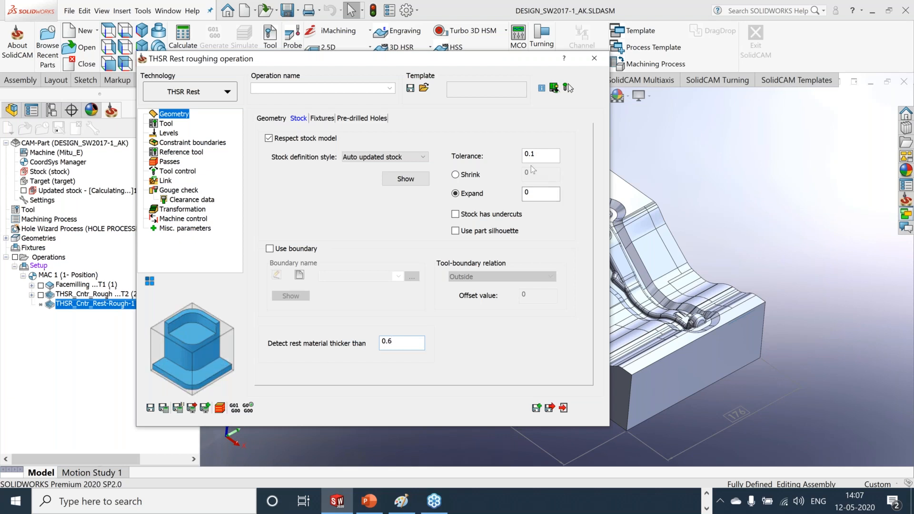
double_click(403, 340)
left_click(413, 344)
Set the rest roughing step over to 50% of the tool diameter and check the adaptive stepdown and sorting settings
left_click(170, 162)
double_click(386, 225)
type("50")
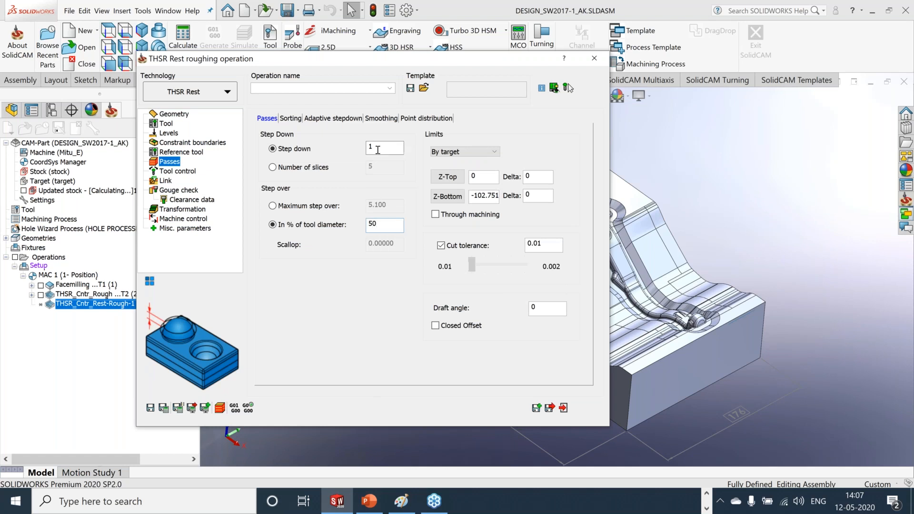
left_click(336, 119)
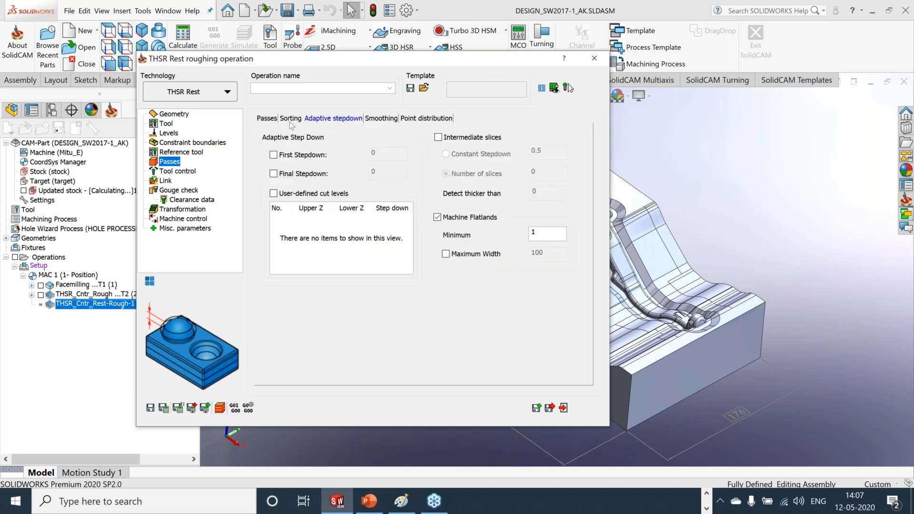
left_click(290, 118)
left_click(266, 118)
Save and calculate the THSR Rest roughing operation, then close it
left_click(150, 408)
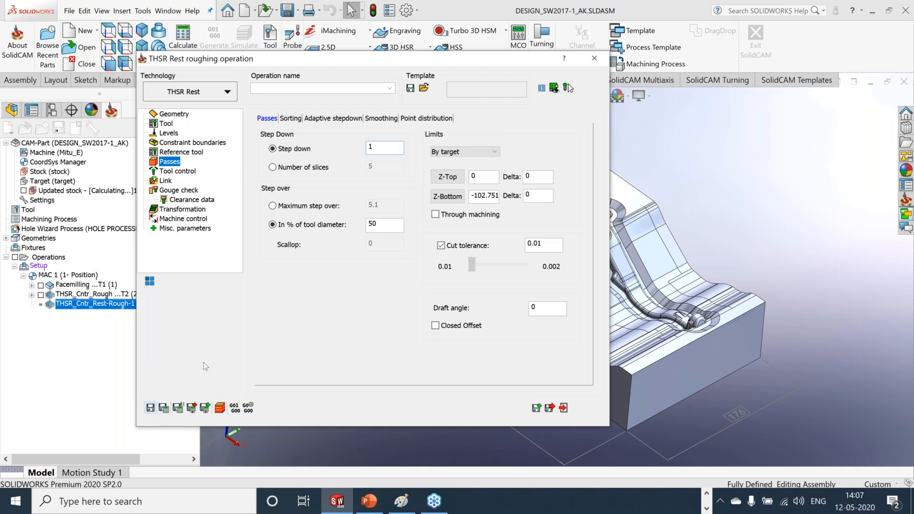
left_click(166, 408)
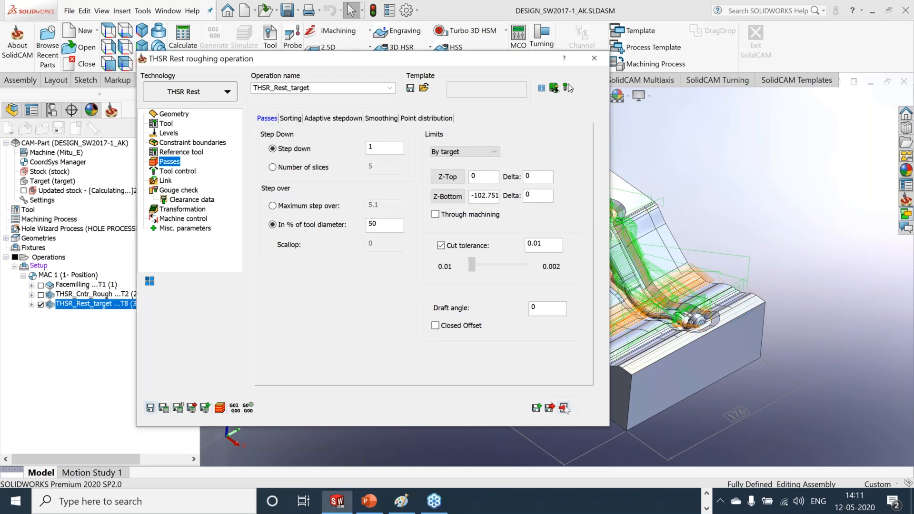
left_click(564, 408)
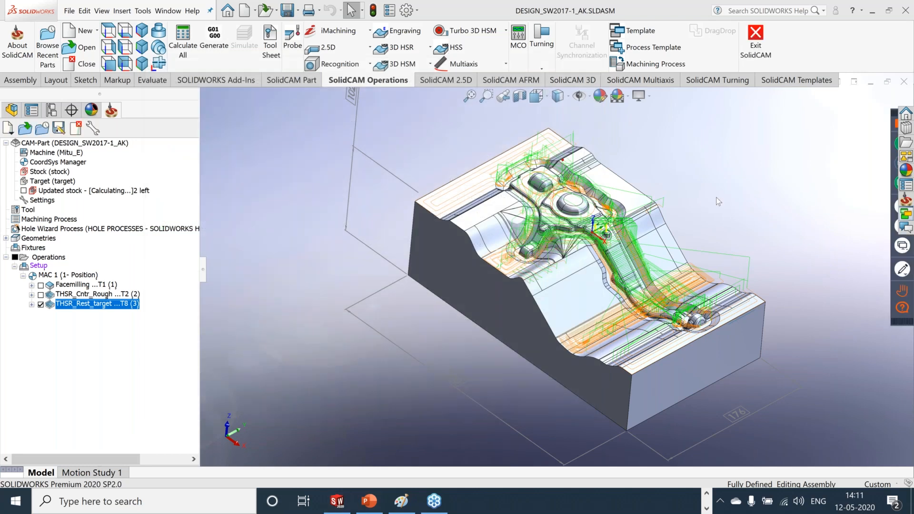
Inspect the rest roughing toolpath on the model and open the simulation of the THSR_Rest_target operation
middle_click_drag(716, 197, 723, 183)
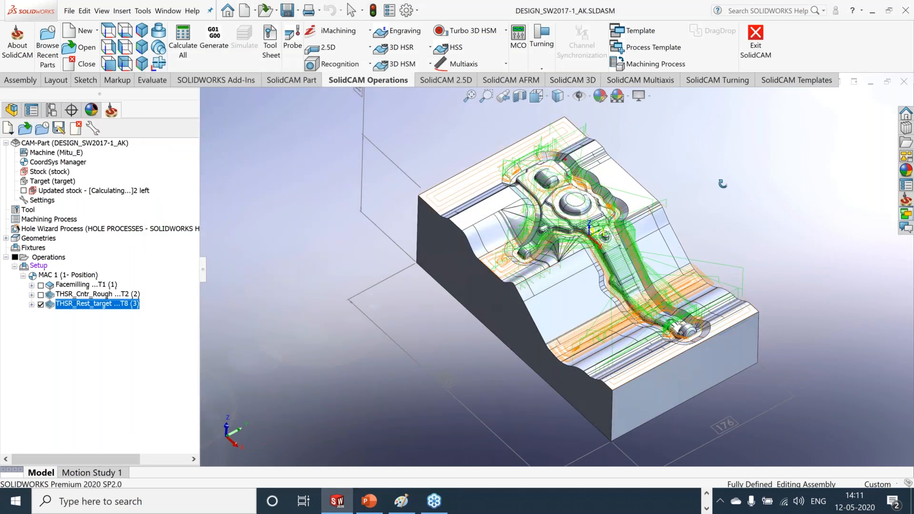
scroll(716, 230, "down", 3)
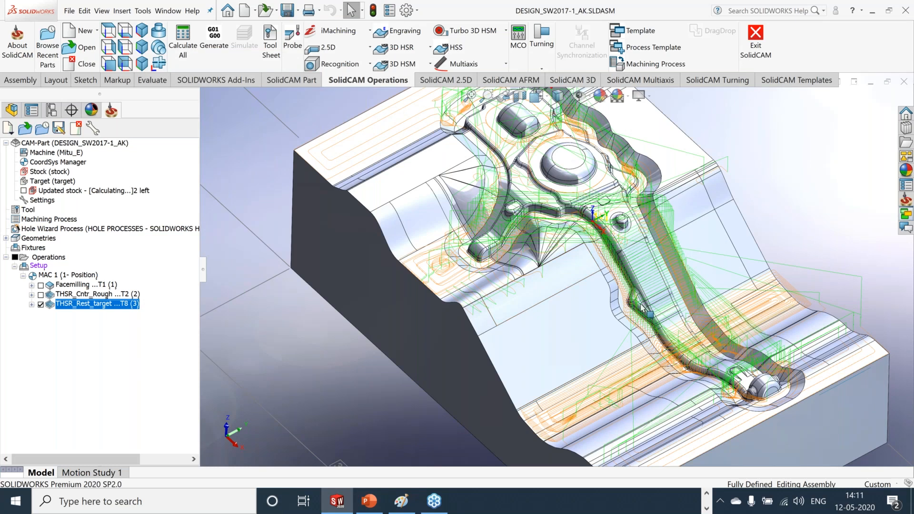
scroll(642, 307, "up", 2)
right_click(92, 308)
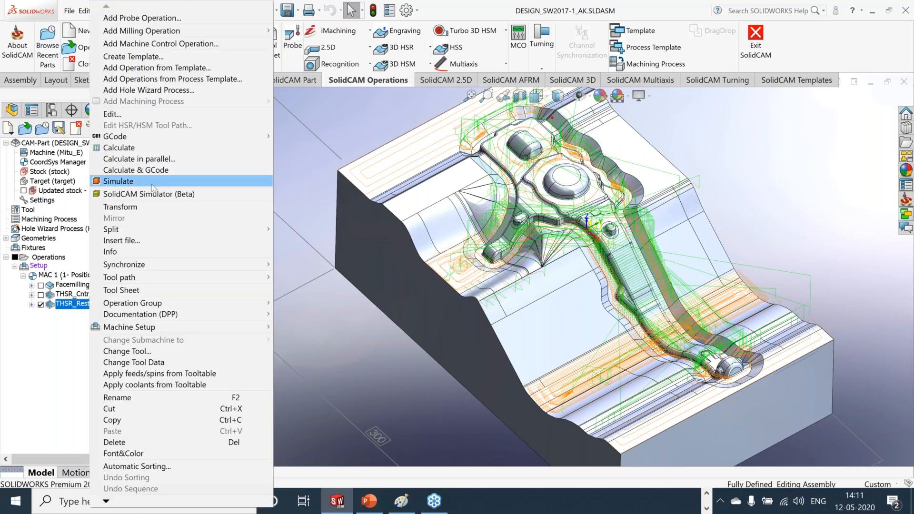
left_click(152, 183)
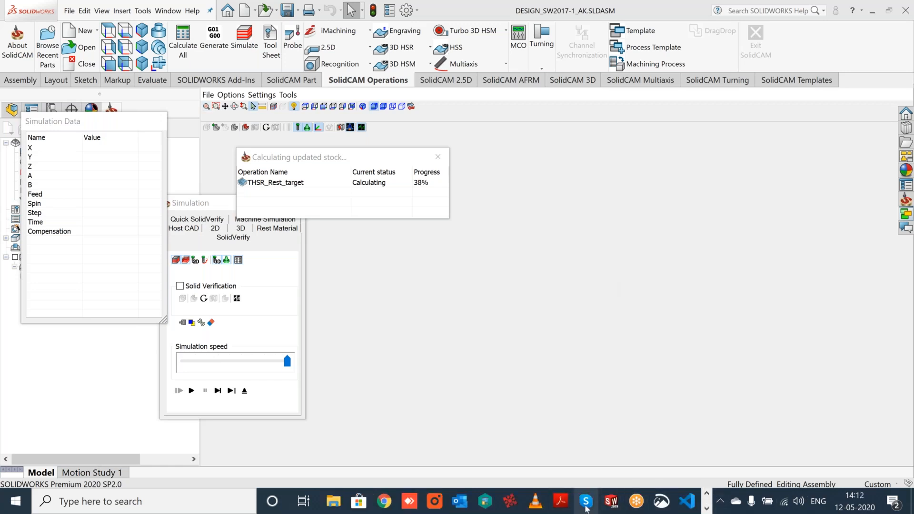
right_click(587, 509)
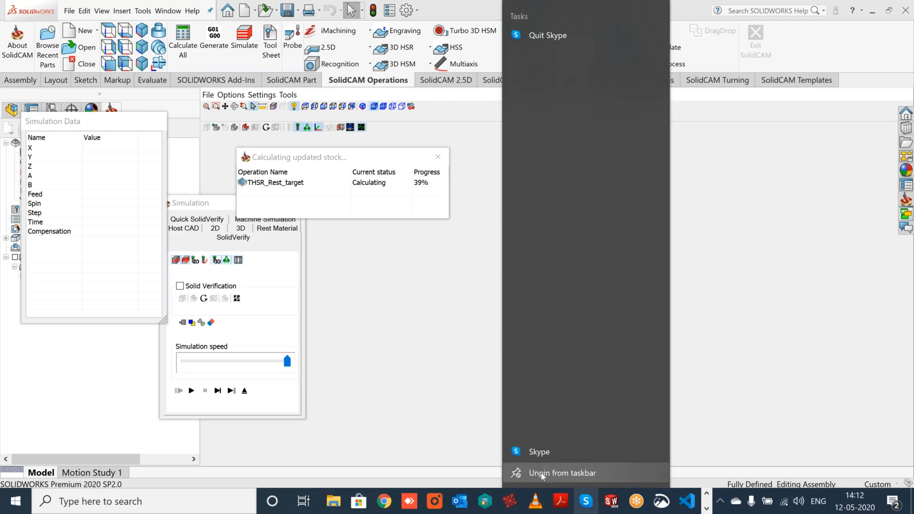
left_click(825, 386)
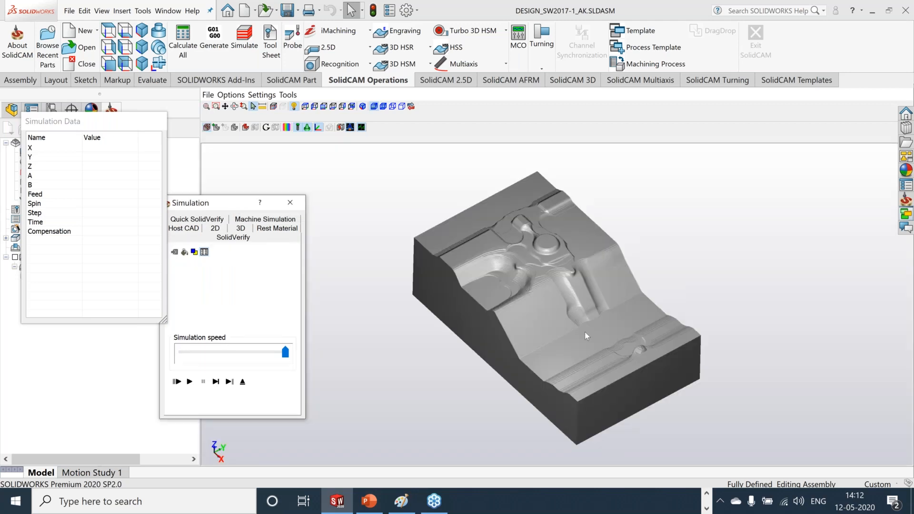
Run the SolidVerify simulation of the rest roughing at a reduced speed, then raise the speed slightly while it plays
scroll(592, 293, "up", 2)
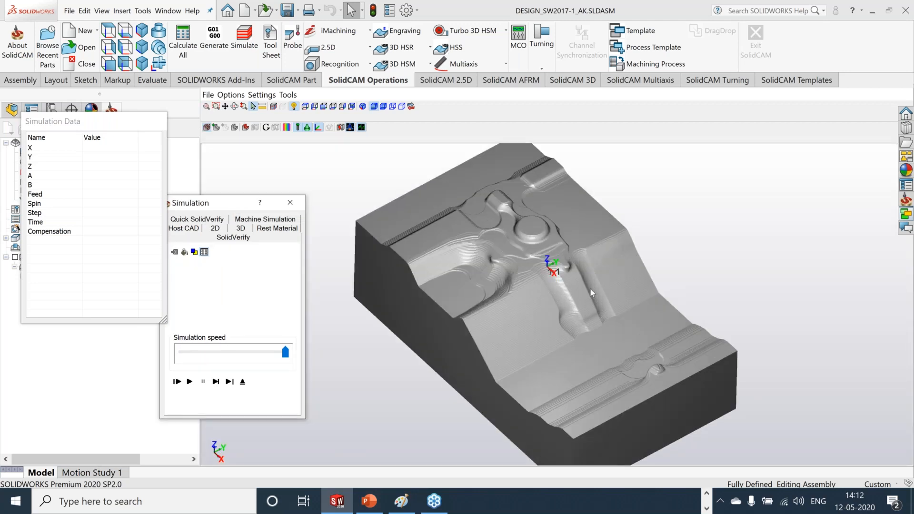
scroll(592, 293, "up", 2)
scroll(592, 293, "down", 3)
left_click_drag(285, 353, 262, 353)
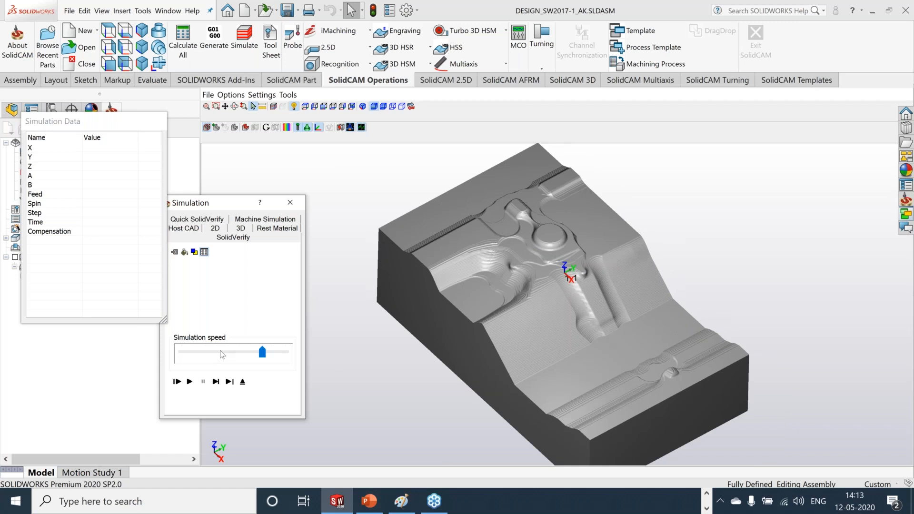
left_click(191, 385)
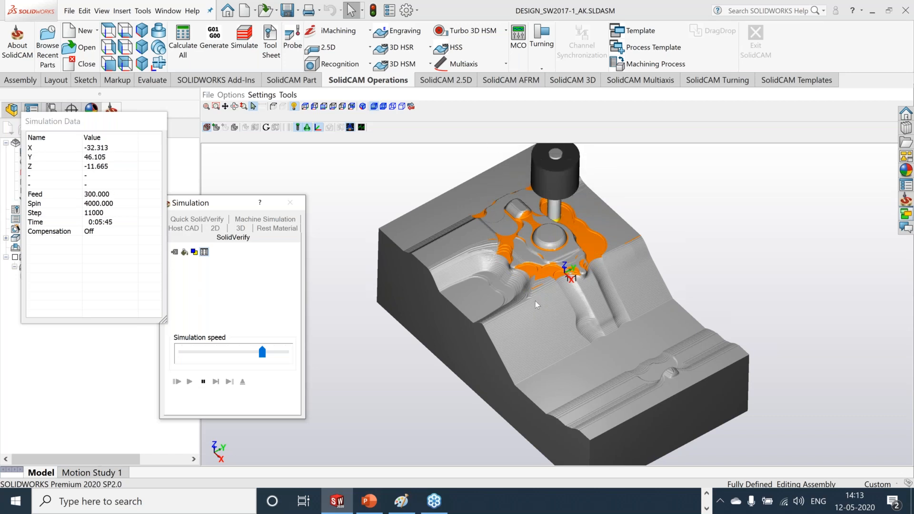
left_click_drag(262, 352, 275, 353)
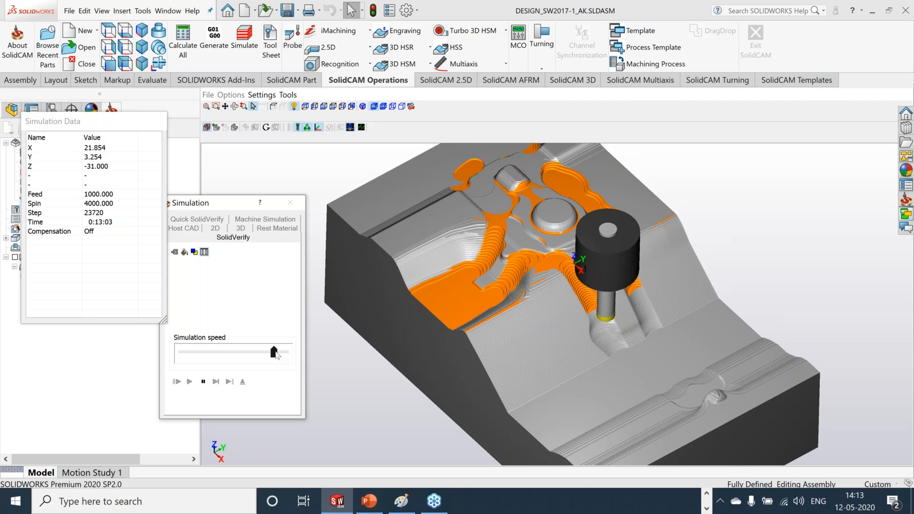
Play the rest roughing simulation through to its end at maximum speed, watching the material removal on the whole part
left_click_drag(273, 353, 286, 353)
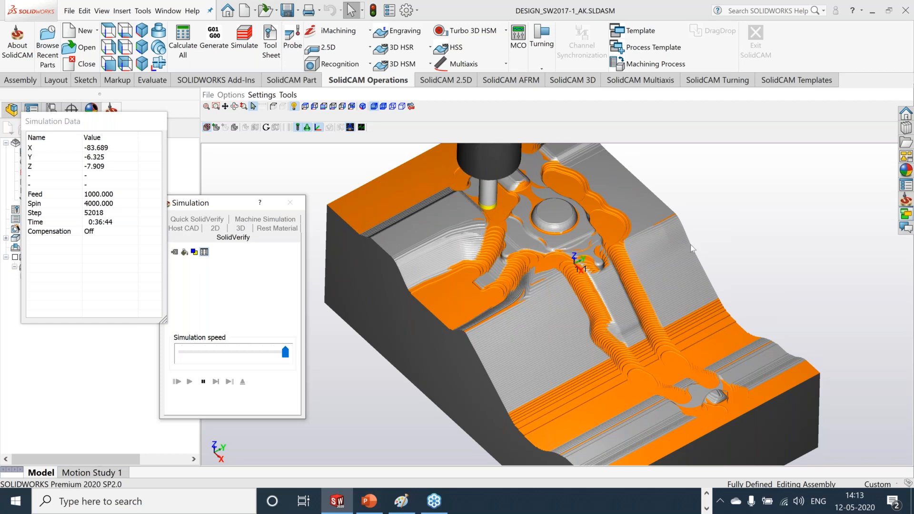
scroll(692, 248, "down", 3)
scroll(690, 248, "up", 2)
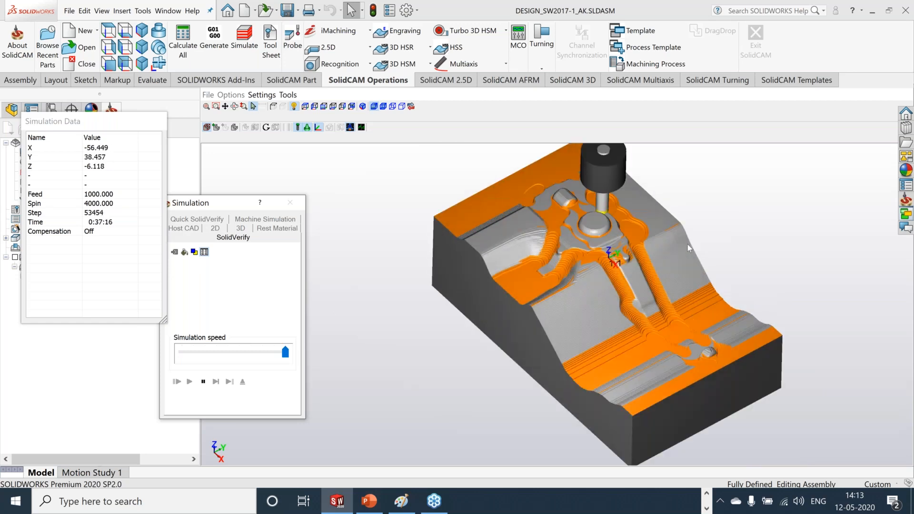
scroll(689, 248, "up", 2)
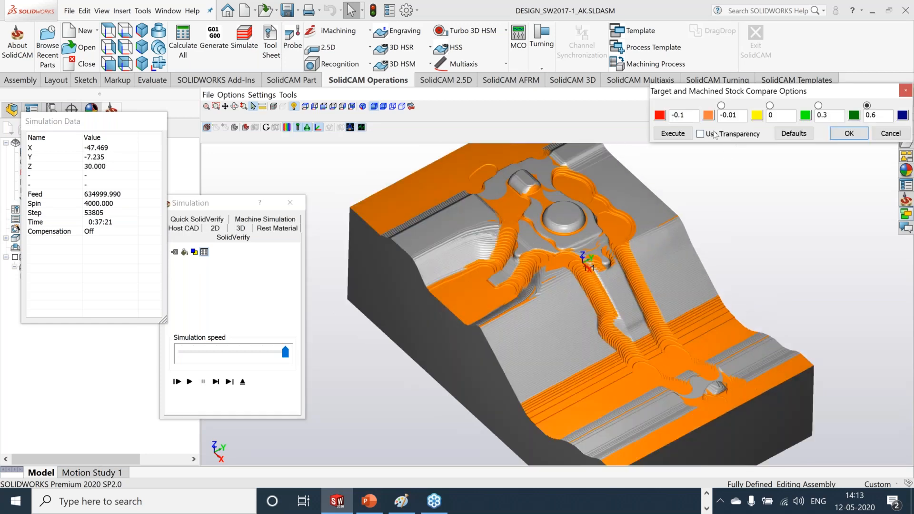
Compare the machined stock with the target using the default deviation colours, close the comparison and exit the simulation
left_click(680, 135)
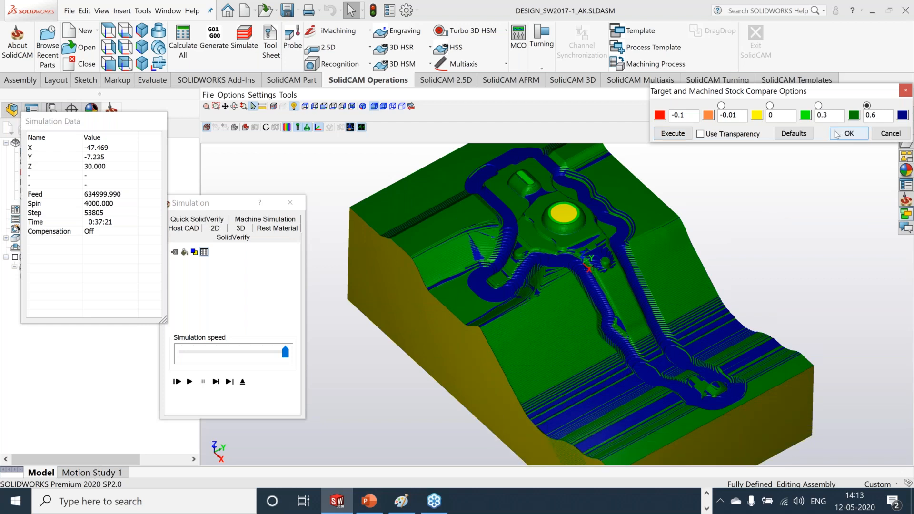
left_click(848, 134)
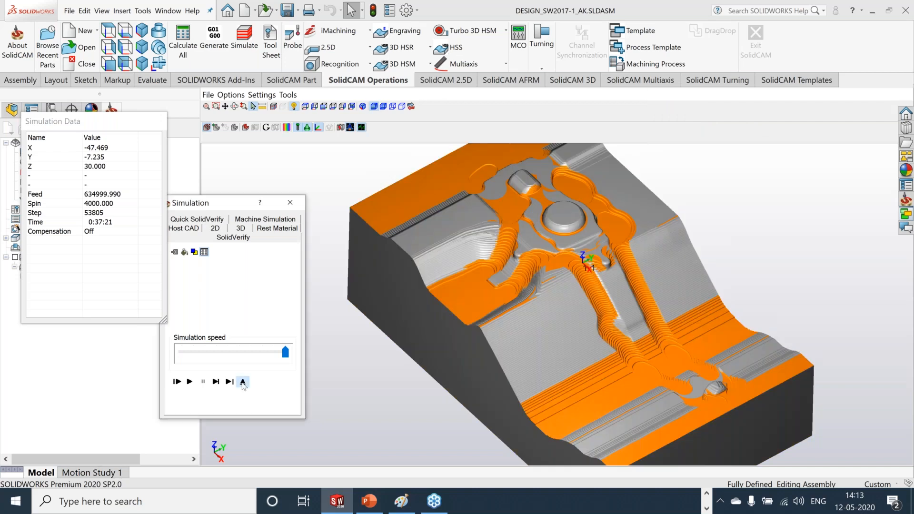
left_click(243, 382)
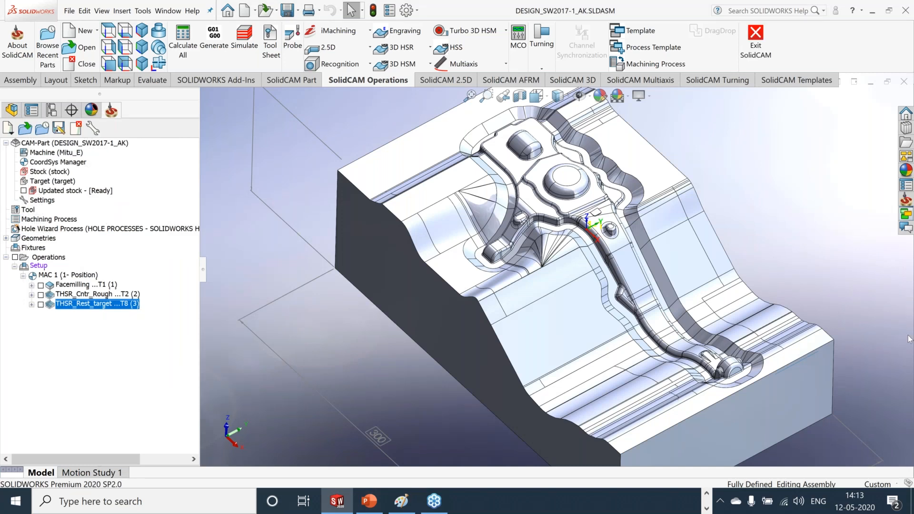
Add a rest roughing operation from the THSR_Cntr_Rest-Rough-2 template at MAC 1 (1- Position) and select target as its machining surfaces
left_click(907, 215)
left_click_drag(825, 403, 130, 328)
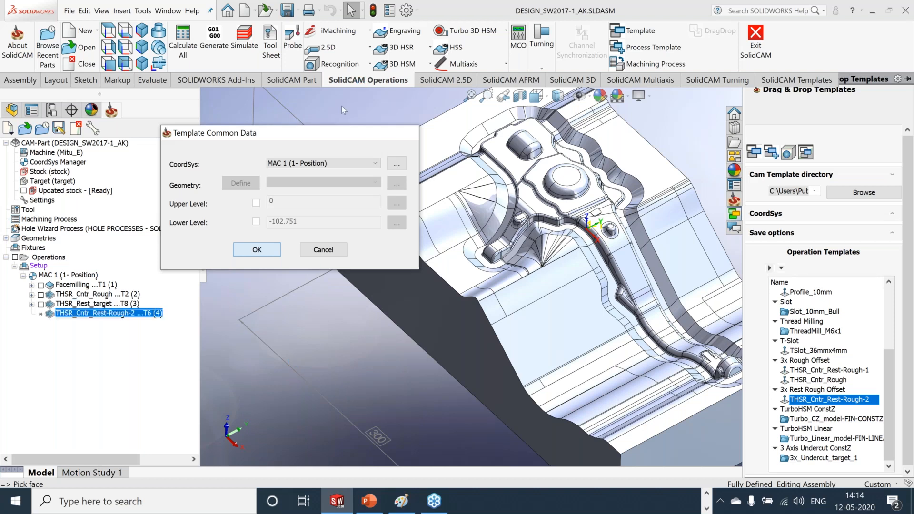
key("Return")
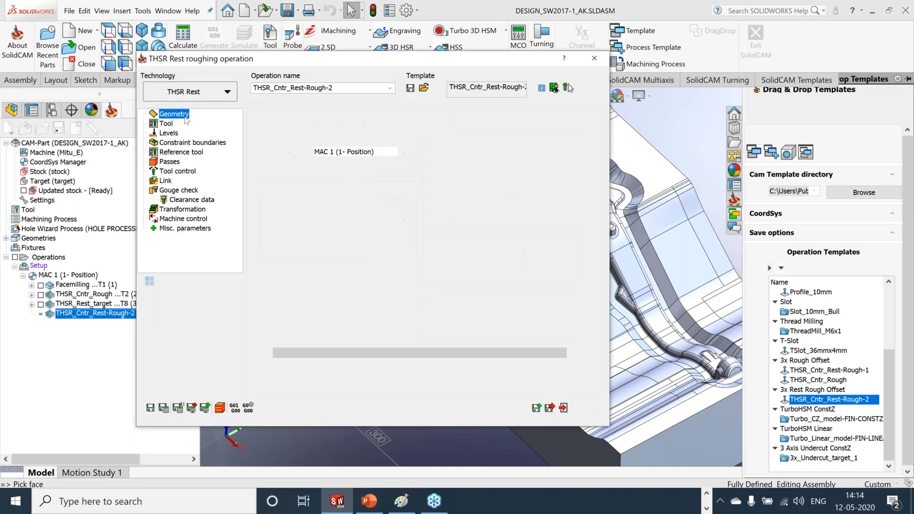
left_click(370, 184)
left_click(353, 195)
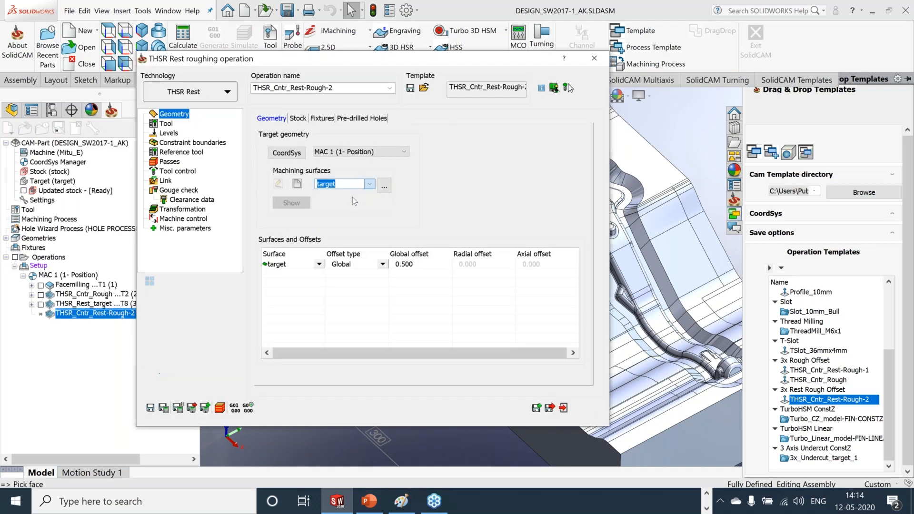
Review the tool, levels, constraint boundary and reference tool settings of the THSR_Cntr_Rest-Rough-2 operation
left_click(167, 124)
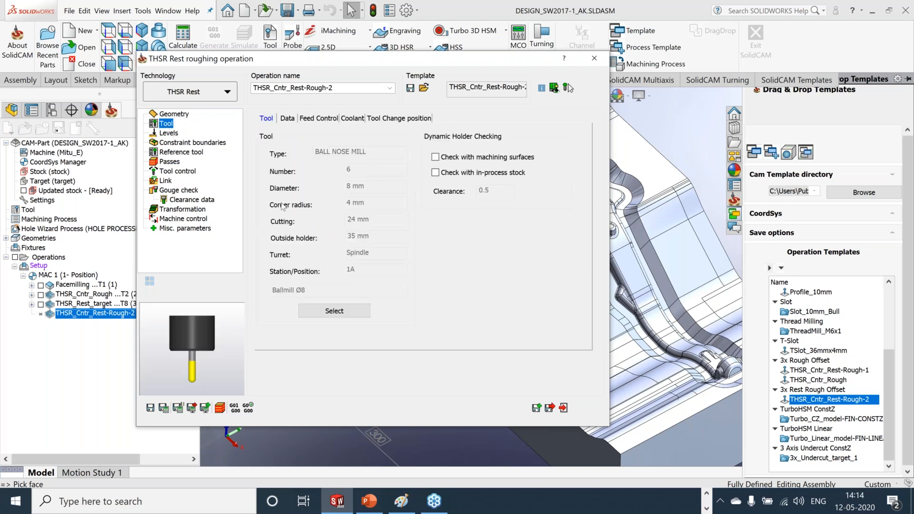
left_click(171, 143)
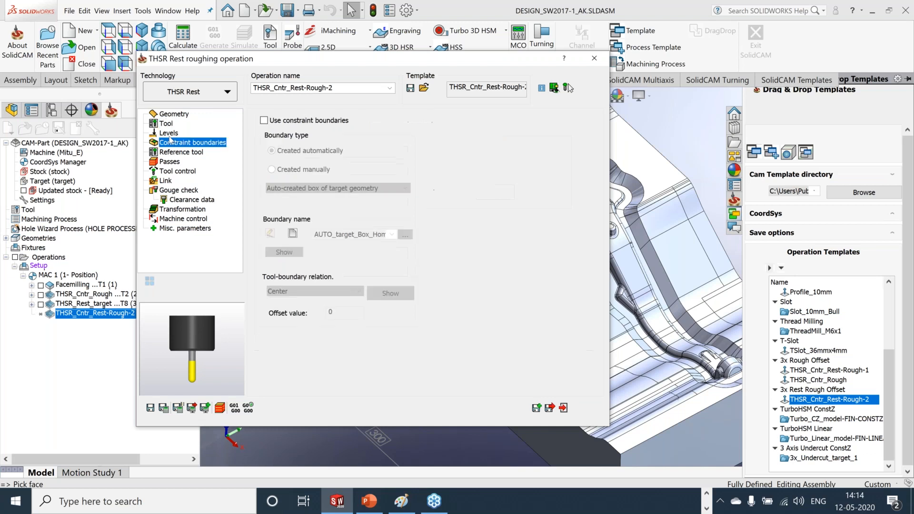
left_click(169, 136)
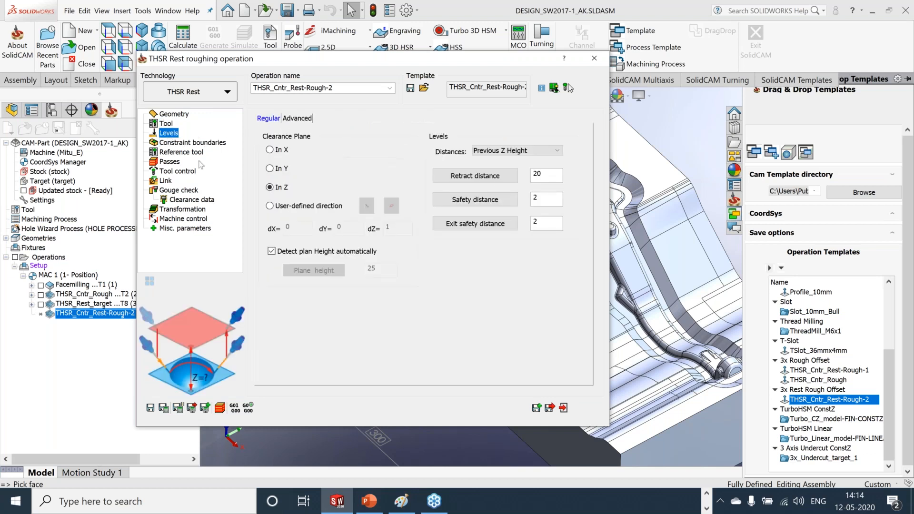
left_click(193, 143)
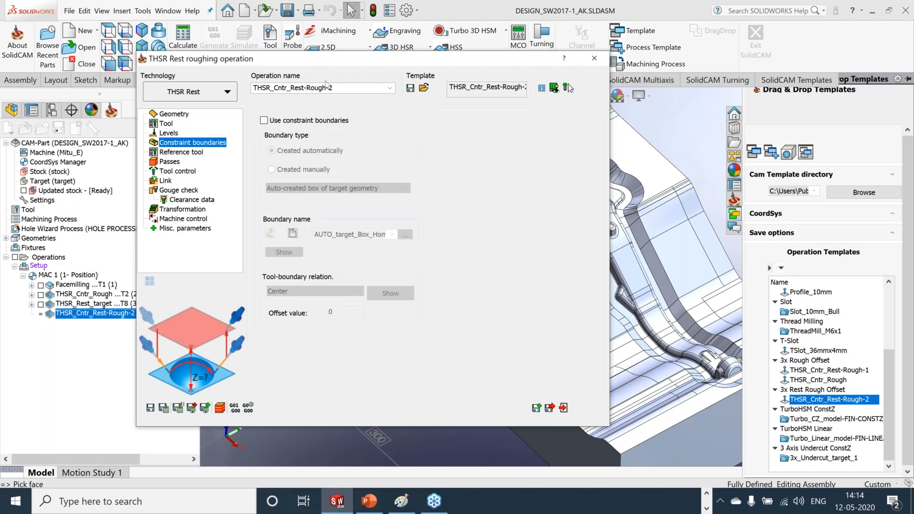
left_click(264, 120)
left_click(199, 154)
In the operation's stock settings, detect rest material thicker than 0.6 and set the stock tolerance to 0.1
left_click(174, 114)
left_click(298, 118)
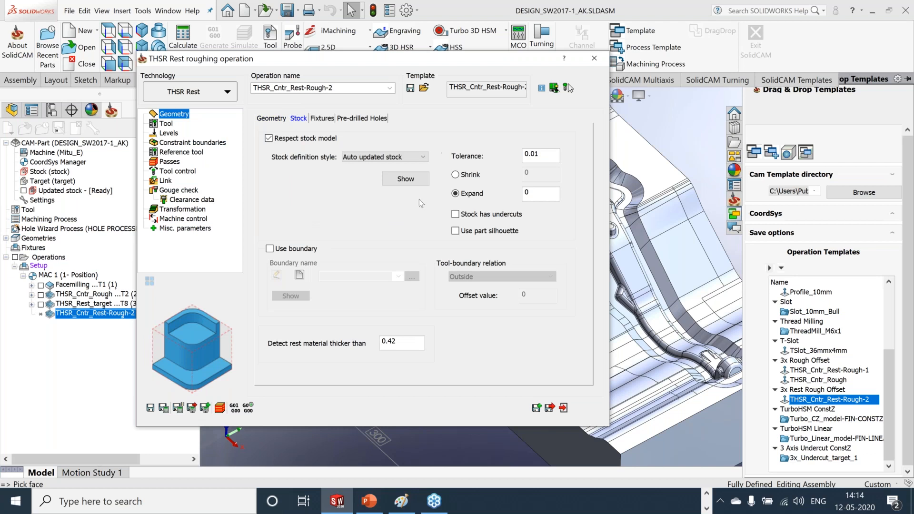
left_click_drag(402, 346, 368, 340)
type("0.6")
left_click_drag(545, 155, 496, 157)
type("0.1")
Set the rest roughing step down to 0.5 and check the step over and tool control settings
left_click(172, 162)
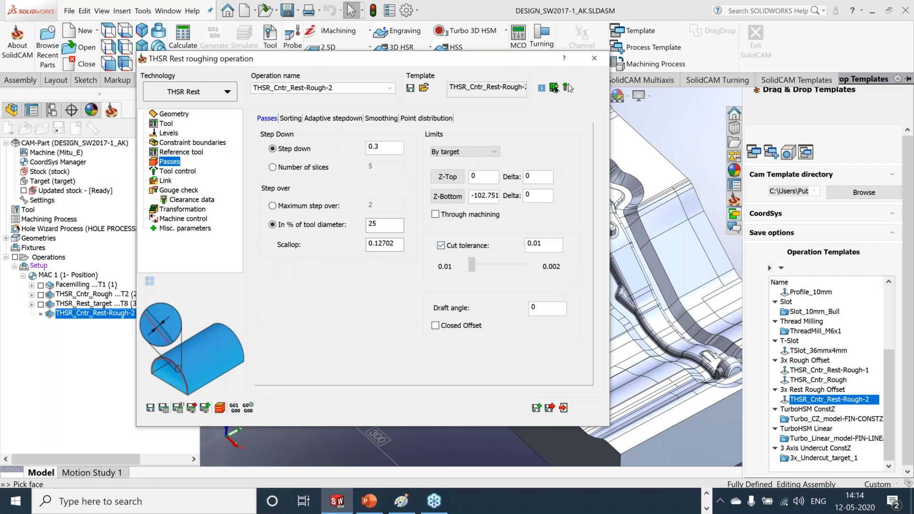
left_click_drag(381, 149, 358, 143)
type("0.")
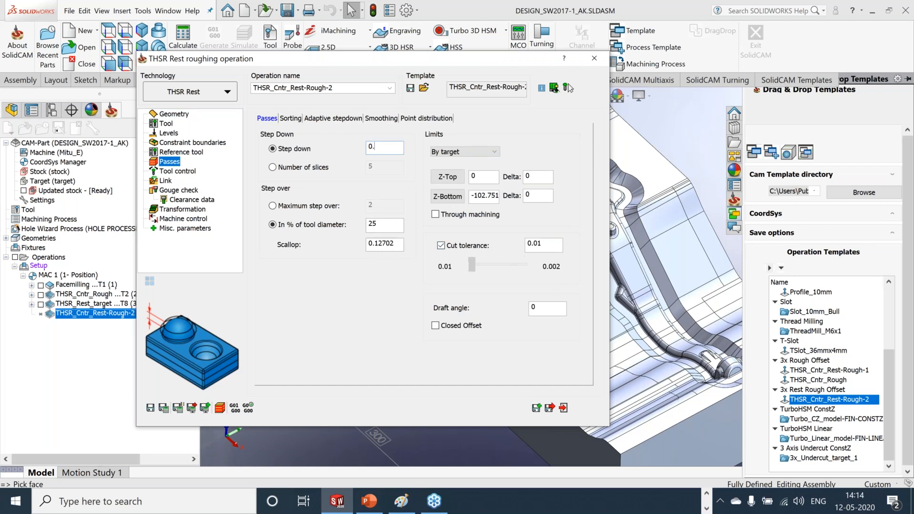
type("5")
left_click(387, 224)
left_click(177, 172)
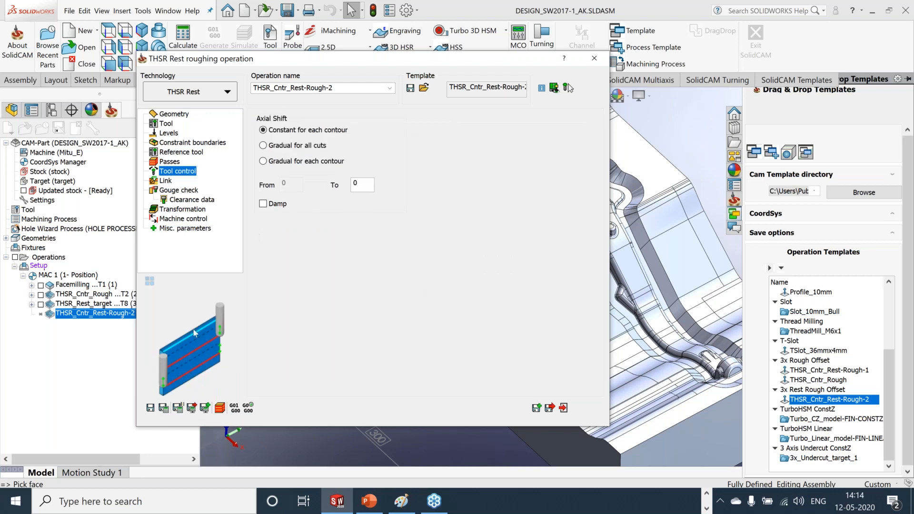
Save and calculate the THSR_Cntr_Rest-Rough-2 operation, close it and inspect its toolpath on the model
left_click(150, 409)
left_click(164, 410)
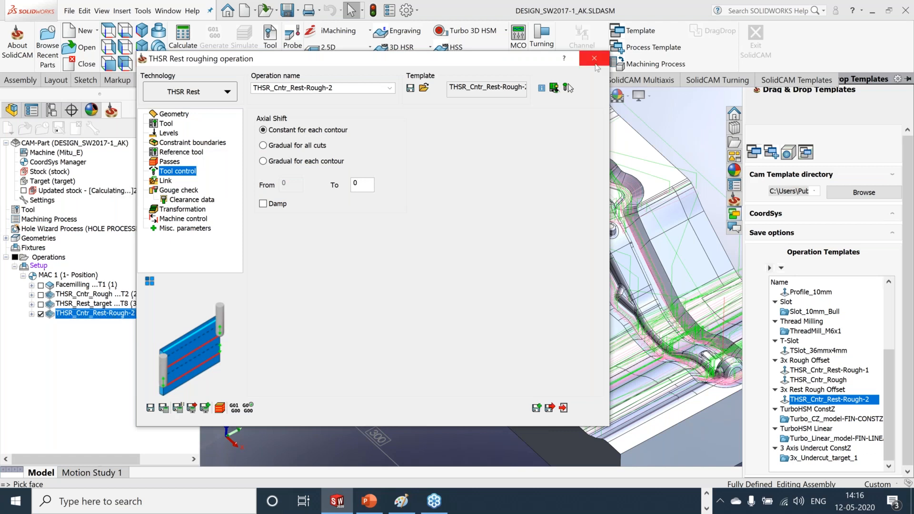
left_click(595, 60)
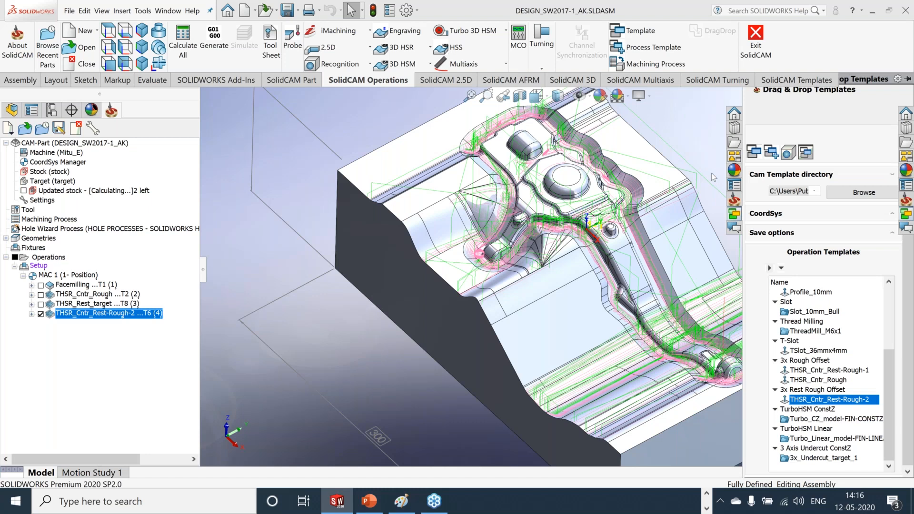
scroll(713, 177, "down", 1)
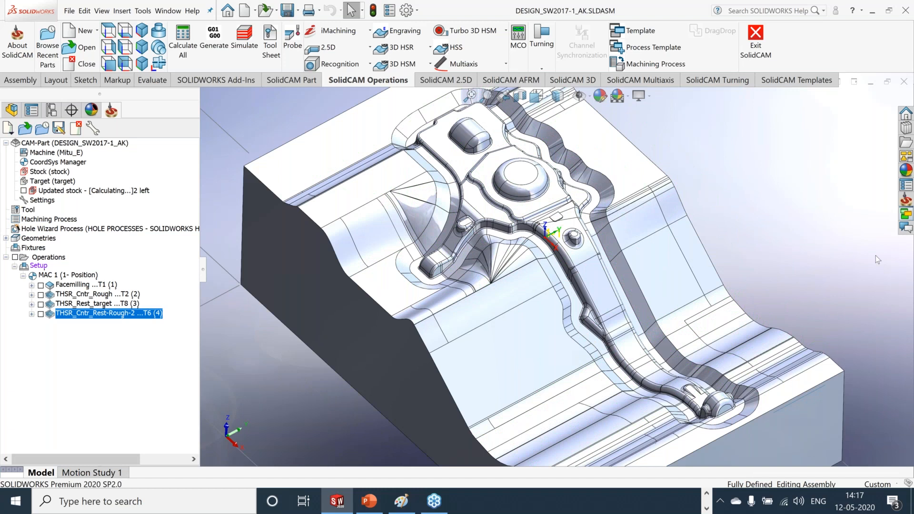
Add a Constant Z finishing operation from the Turbo_CZ_model-FIN-CONSTZ template at MAC 1 (1- Position)
left_click(907, 214)
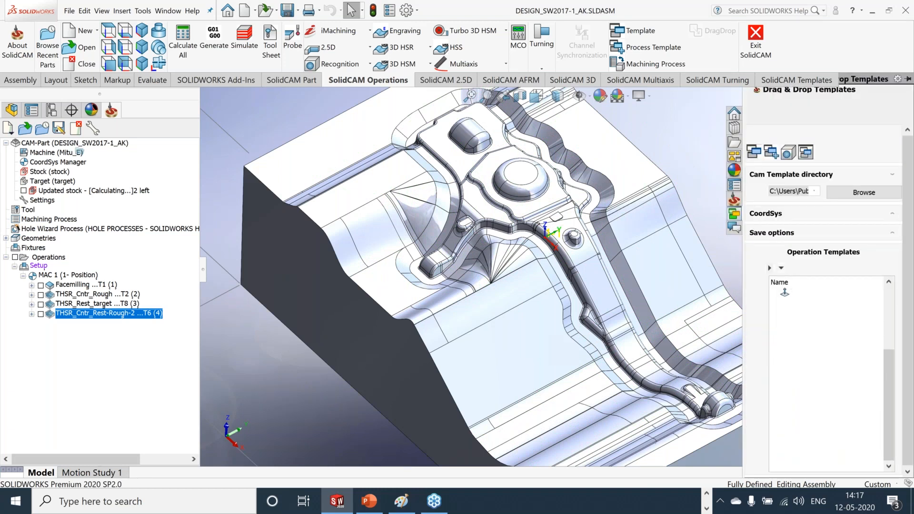
left_click_drag(80, 152, 82, 153)
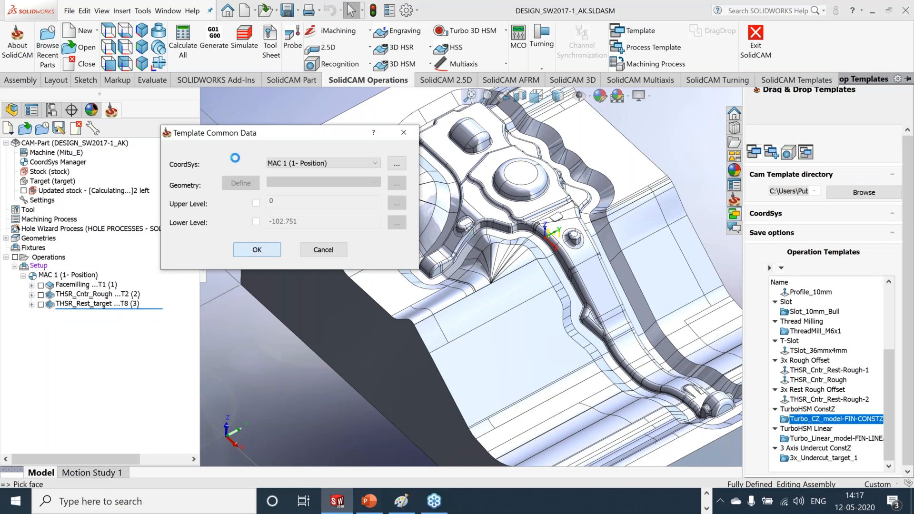
key("Return")
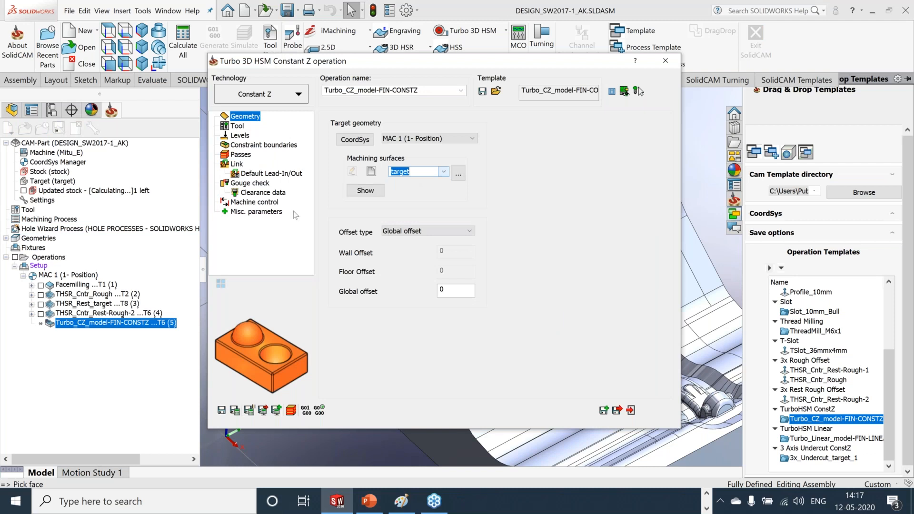
Review the Constant Z tool, levels and constraint boundaries, and set the step down to 0.25
left_click(239, 127)
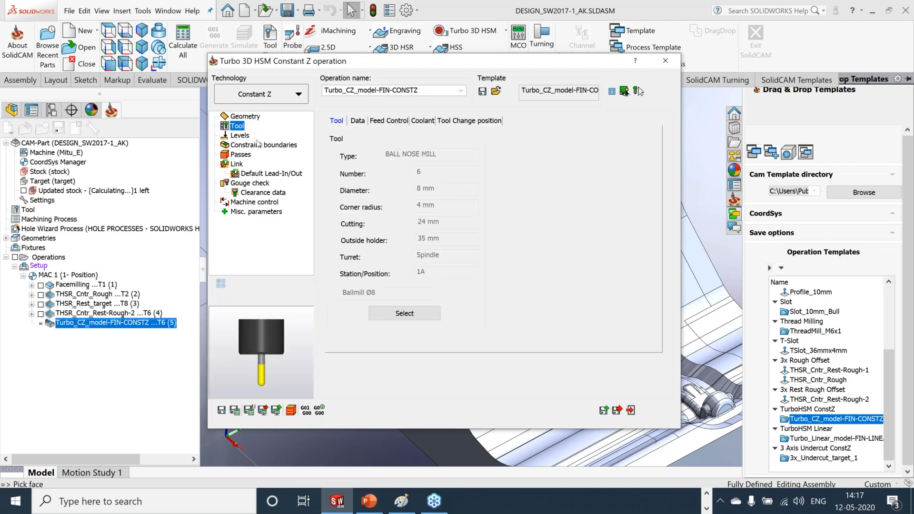
left_click(249, 137)
left_click(257, 145)
left_click(241, 155)
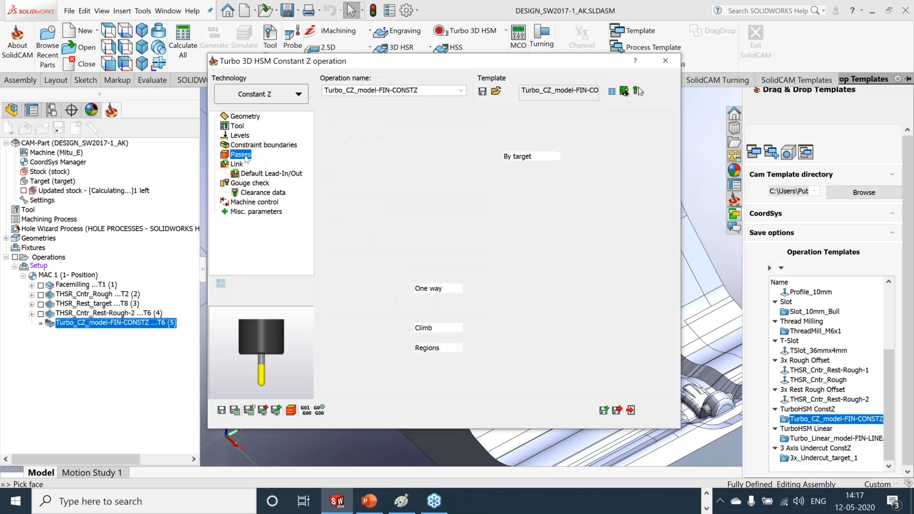
type("0.25")
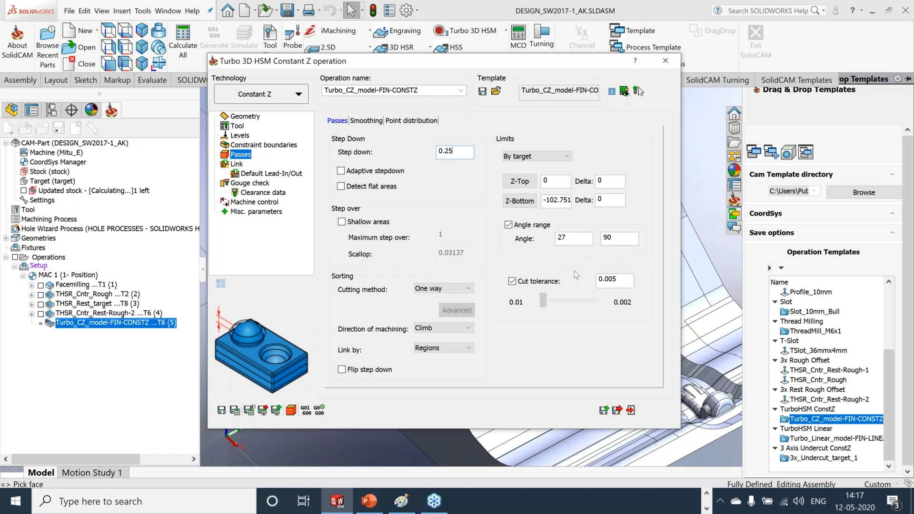
Check the Constant Z angle range and constraint boundaries, and set the cutting method to Zigzag
left_click(582, 237)
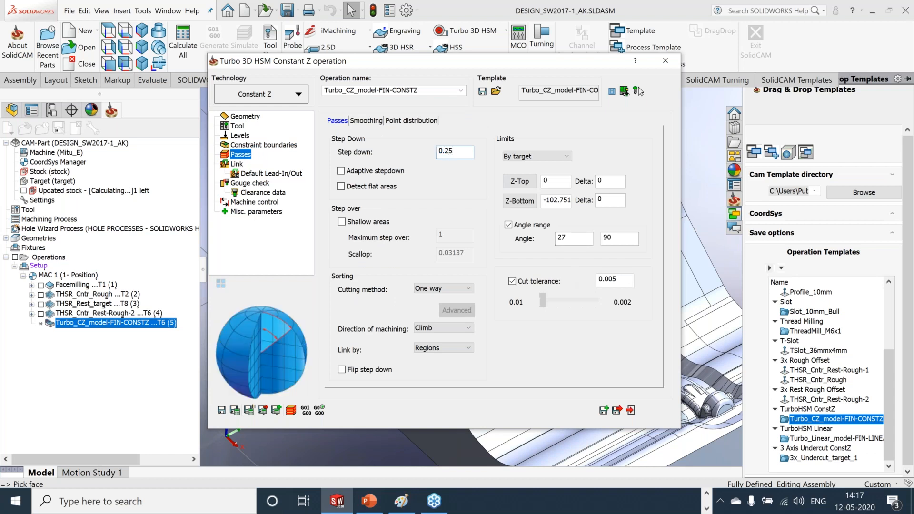
left_click(634, 238)
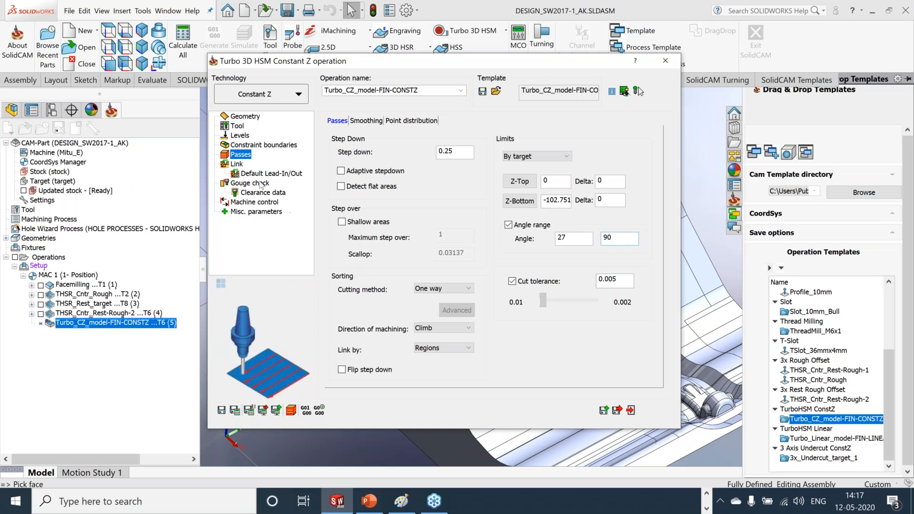
left_click(263, 145)
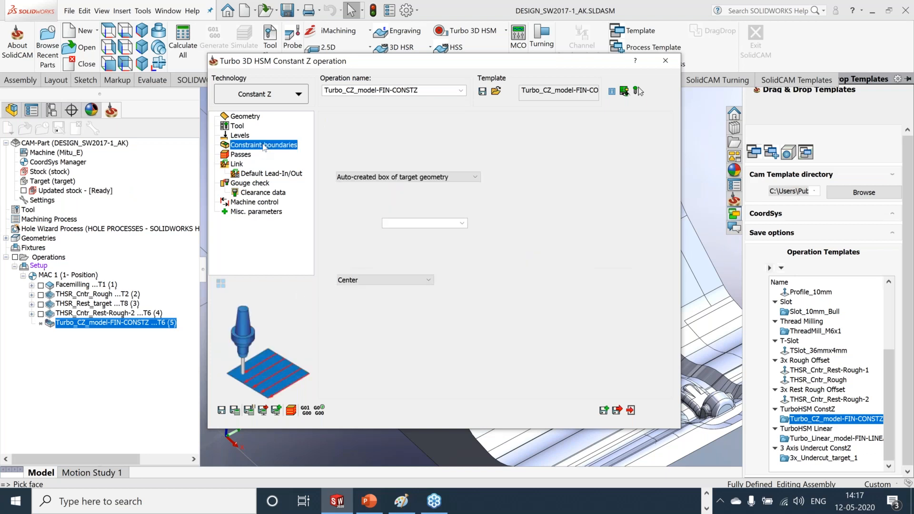
left_click(241, 154)
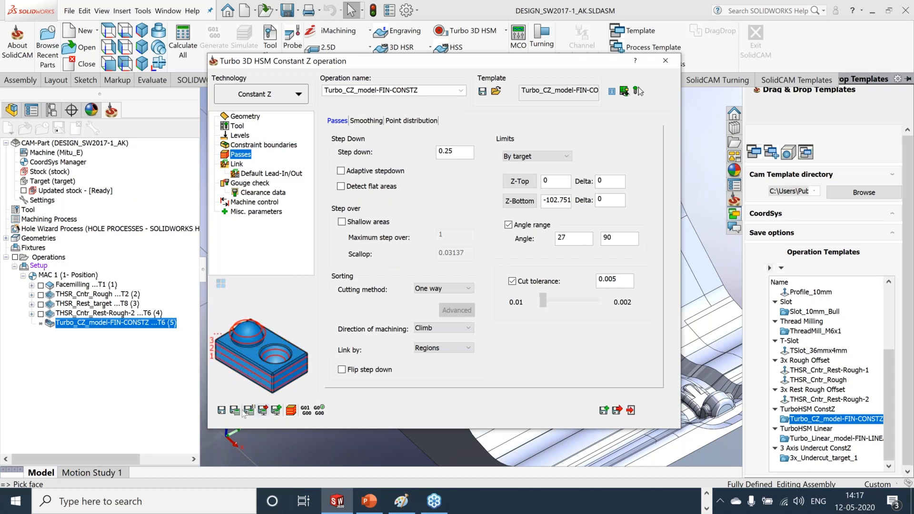
left_click(442, 289)
left_click(428, 303)
Save and calculate the Constant Z operation, close it and inspect the finishing toolpath on the model
left_click(223, 411)
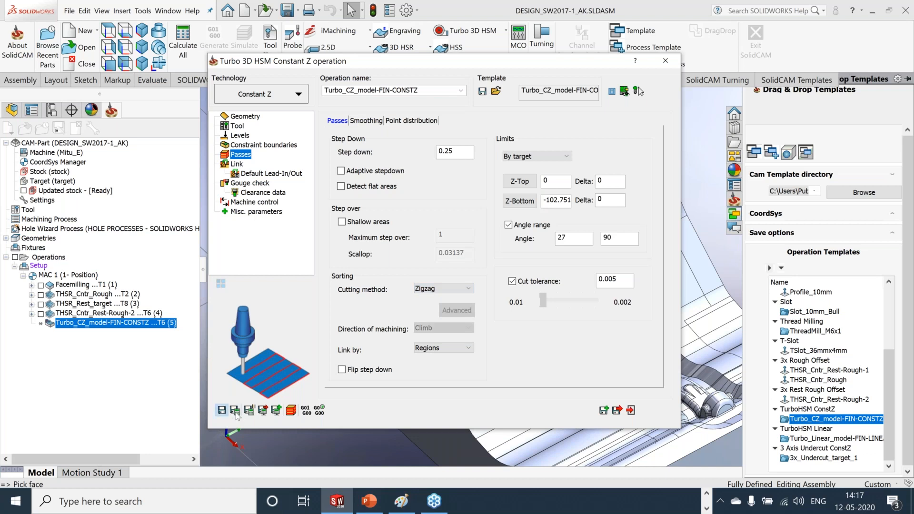
left_click(235, 411)
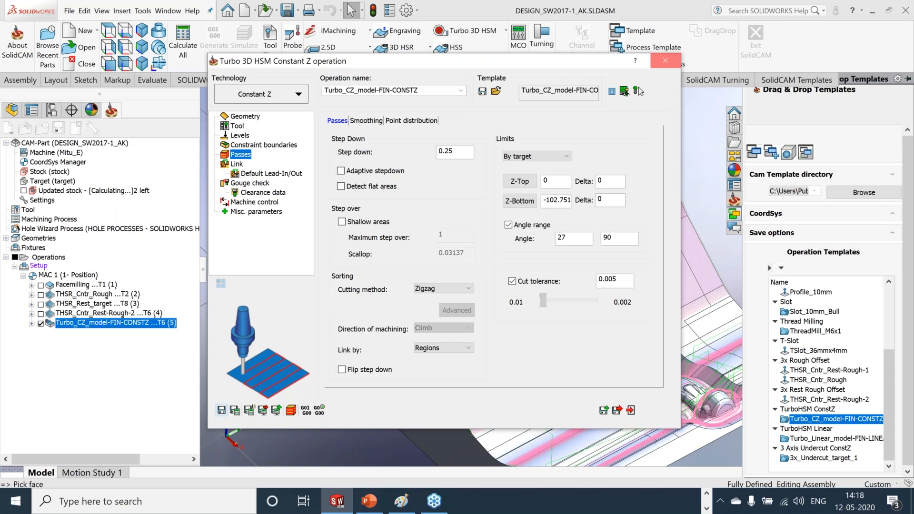
left_click(666, 63)
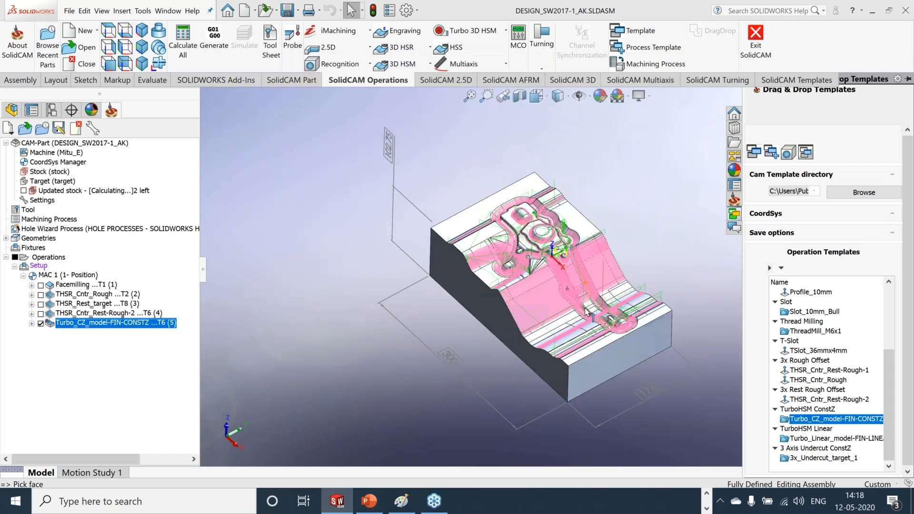
scroll(590, 312, "down", 5)
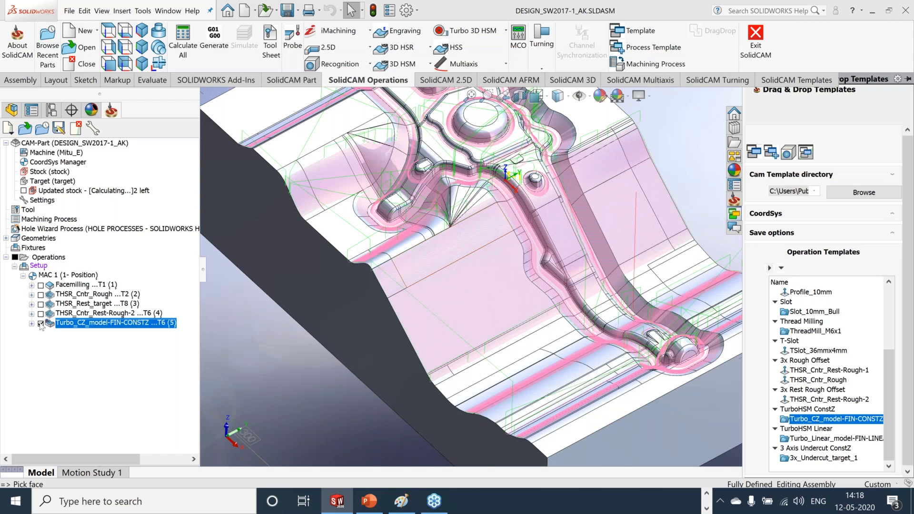
Hide the Constant Z toolpath and add a linear finishing operation from the Turbo_Linear_model-FIN-LINEAR template at MAC 1 (1- Position)
left_click(40, 323)
left_click_drag(820, 439, 123, 348)
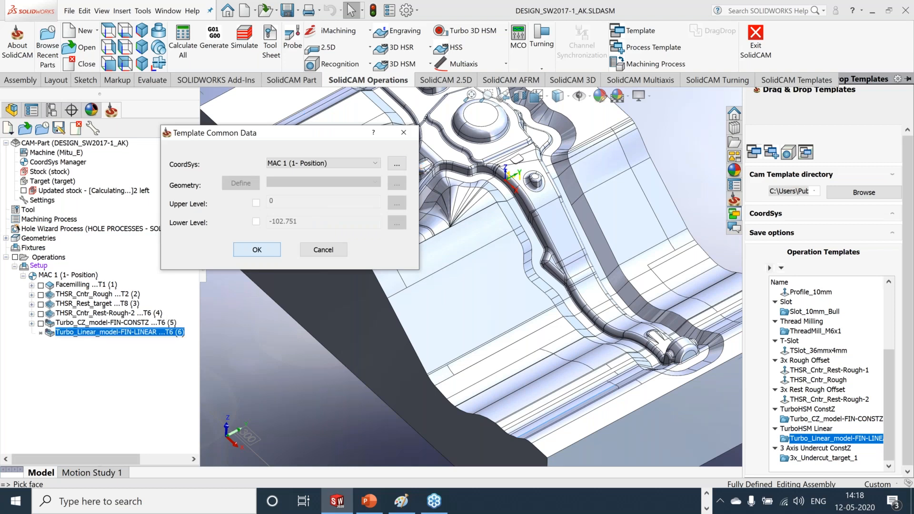
left_click(257, 250)
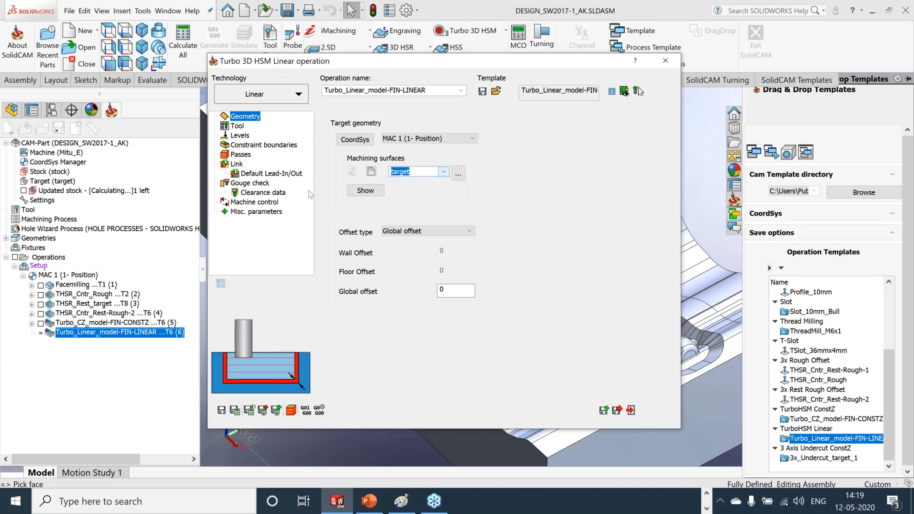
Review the Linear operation's tool and set the maximum step over of its passes to 0.25
left_click(237, 126)
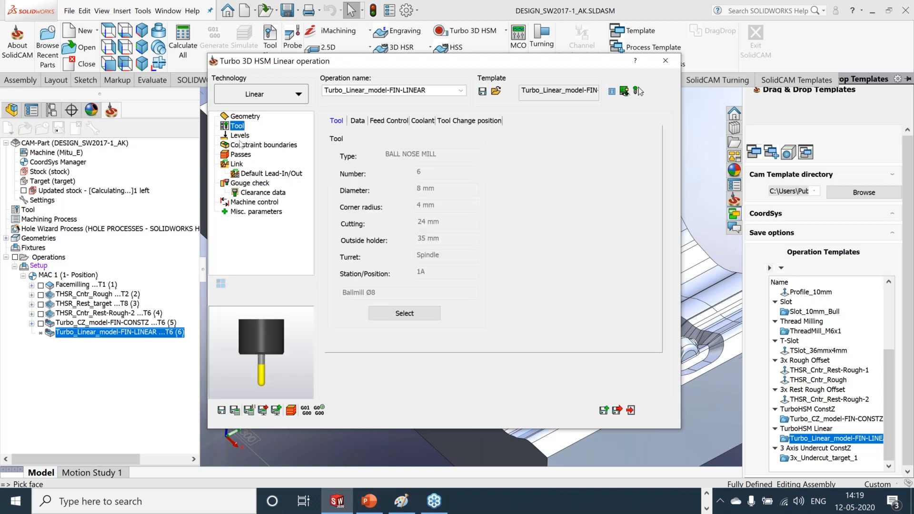
left_click(241, 144)
left_click(247, 155)
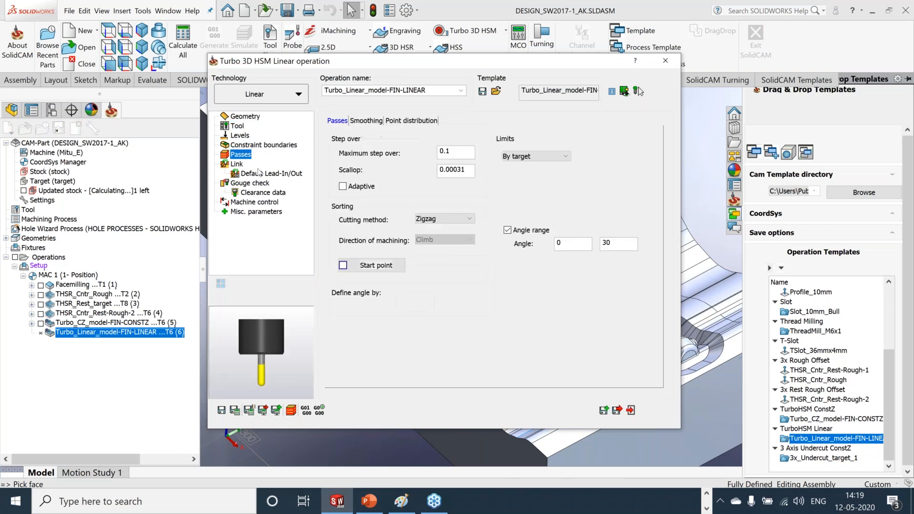
left_click_drag(466, 153, 411, 147)
type("0.25")
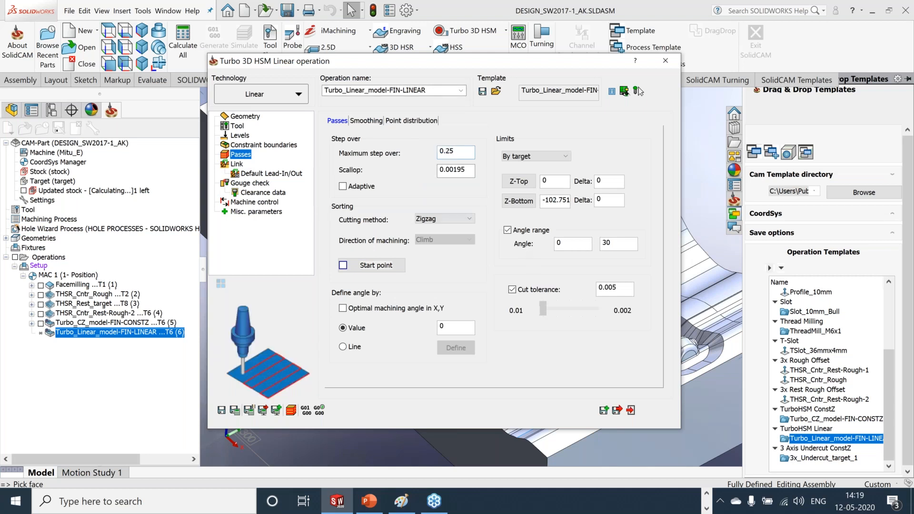
Set the Linear passes' cut tolerance to 0.01 and enable the optimal machining angle in X,Y
left_click_drag(609, 288, 625, 292)
type("1")
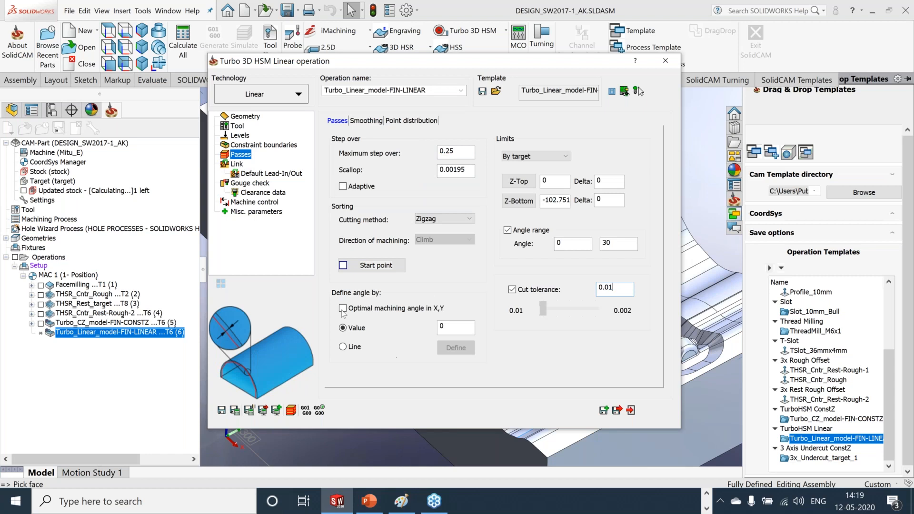
left_click(370, 311)
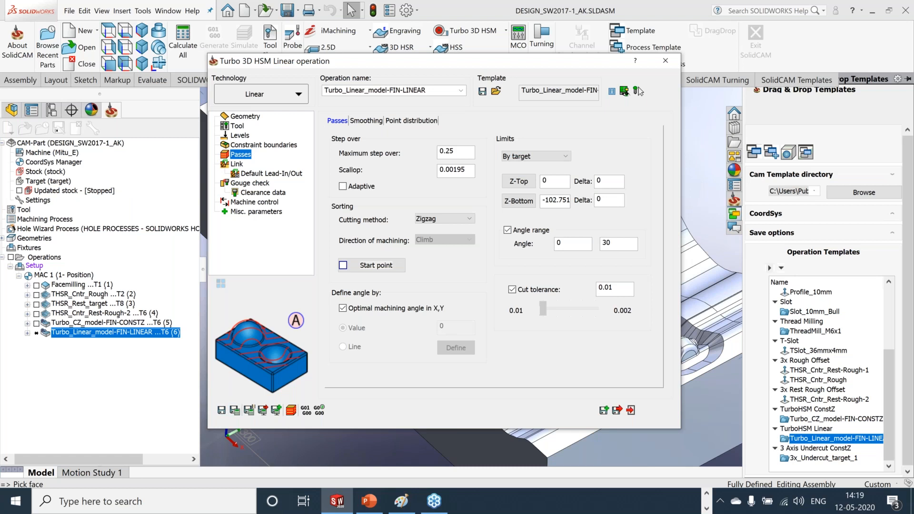
Save and calculate the Linear operation, close it and inspect the finishing toolpath on the model
left_click(637, 90)
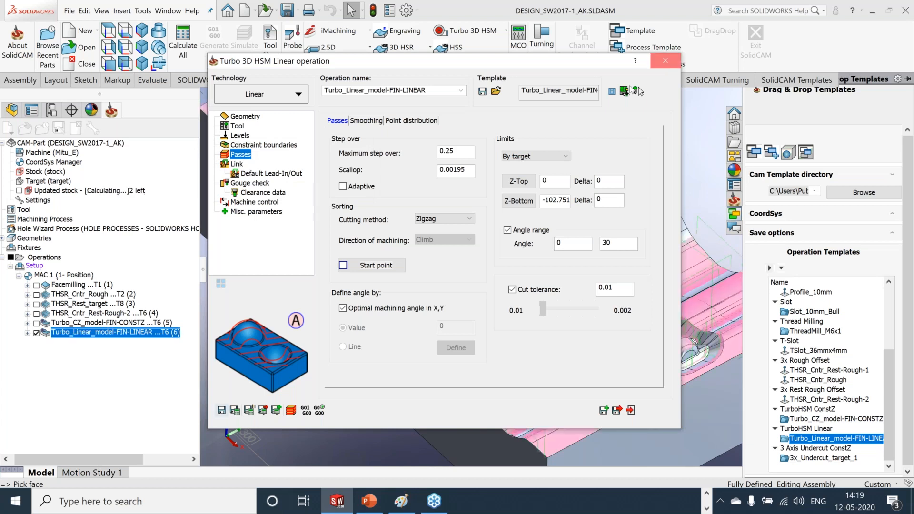
left_click(666, 61)
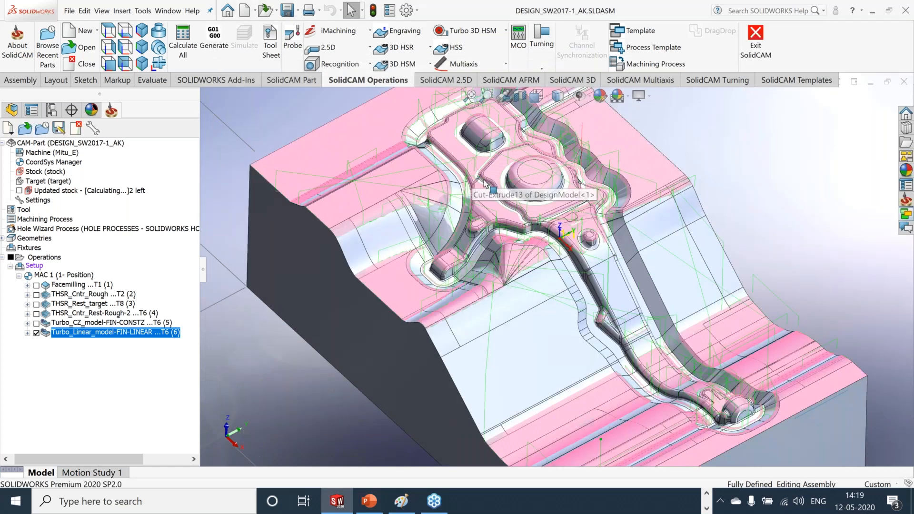
scroll(618, 286, "down", 10)
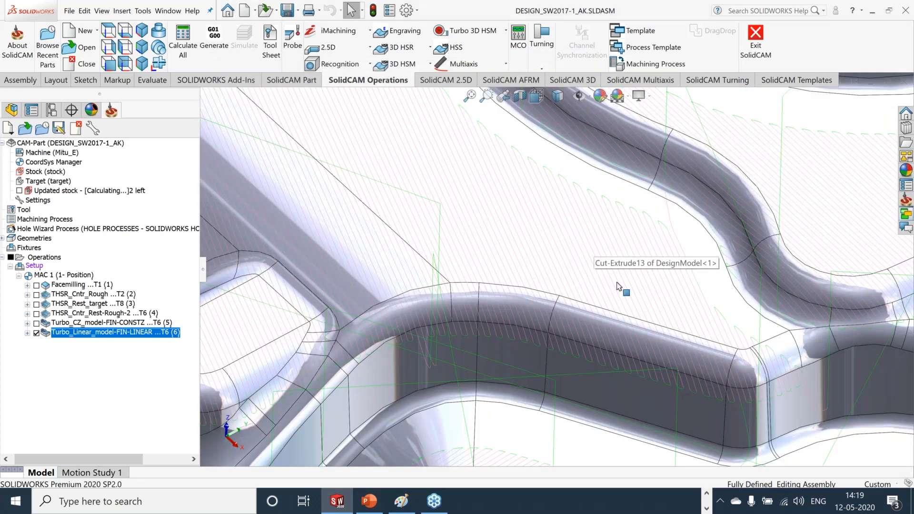
scroll(497, 288, "up", 5)
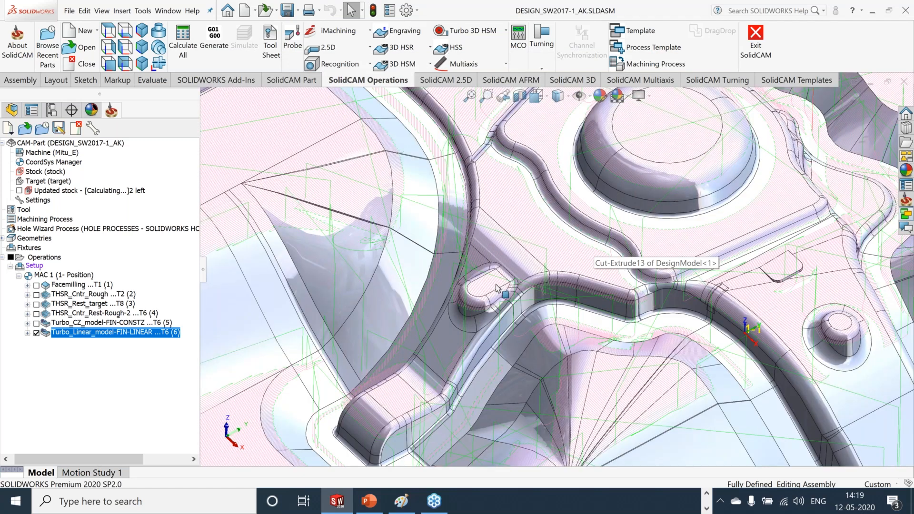
scroll(497, 288, "down", 4)
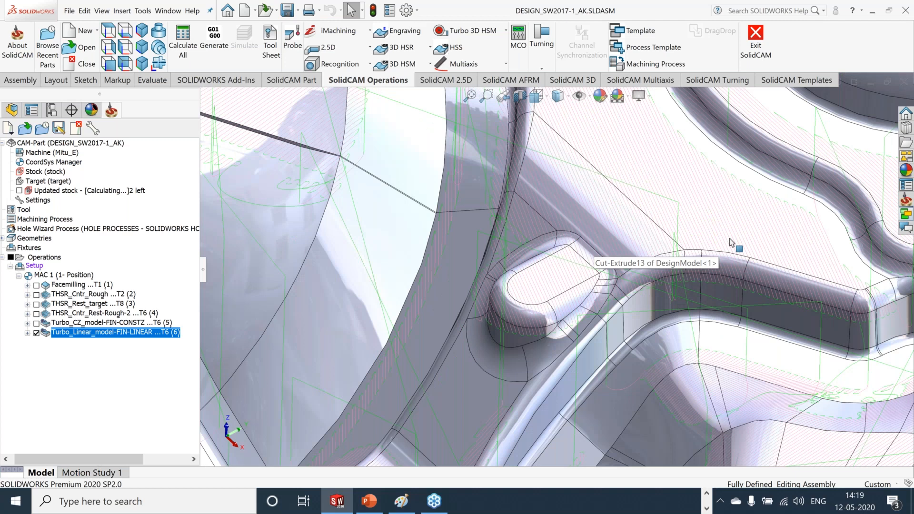
scroll(732, 243, "up", 4)
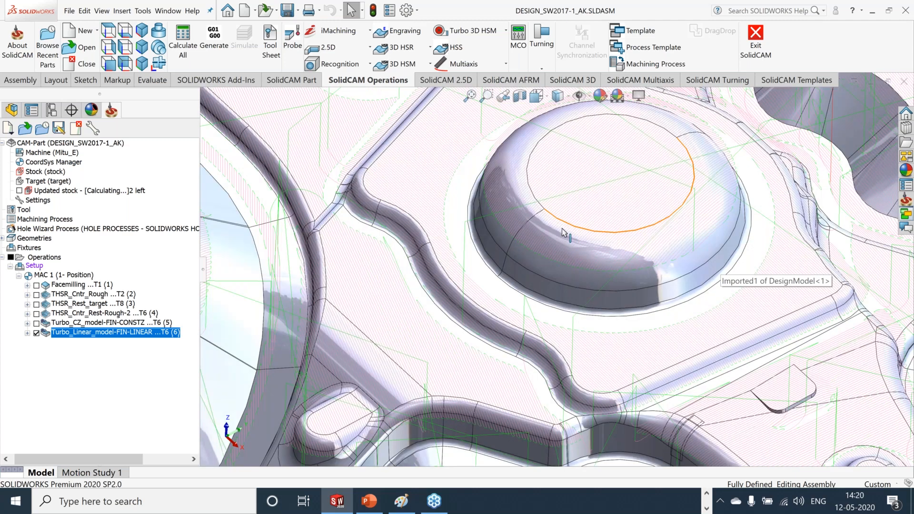
key("f")
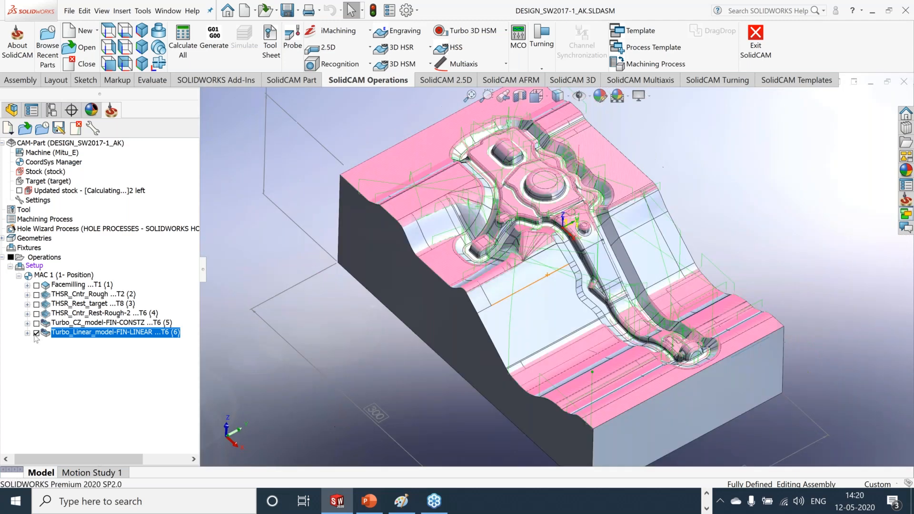
Hide the Linear finishing toolpath and save the assembly
left_click(36, 332)
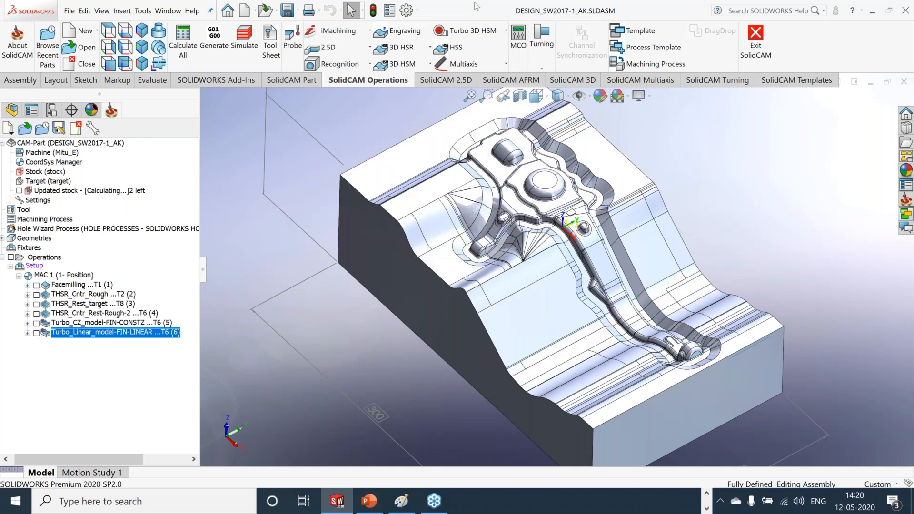
left_click(288, 12)
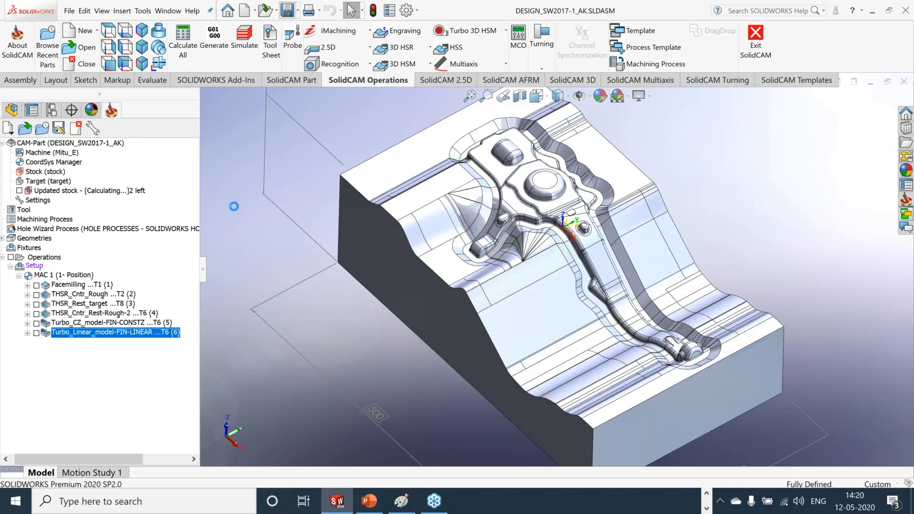
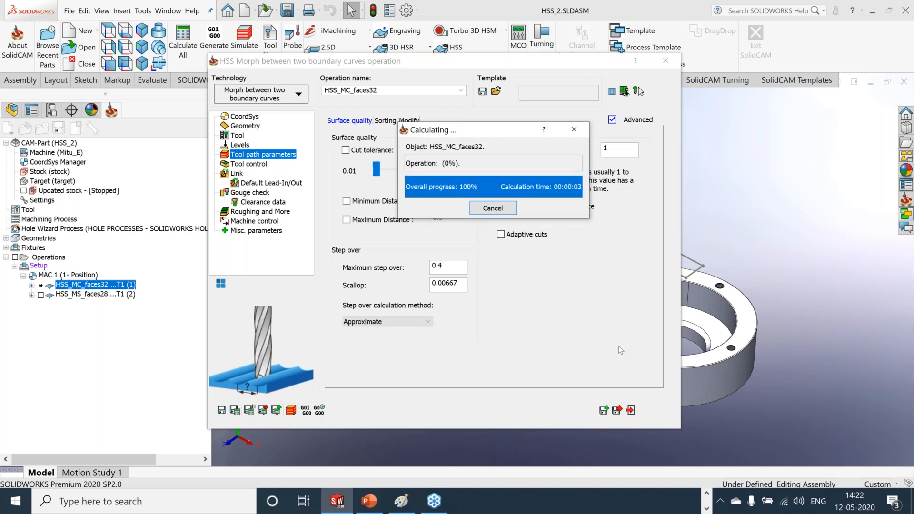
Close the HSS_MC_faces32 operation and hide its toolpath
left_click(631, 411)
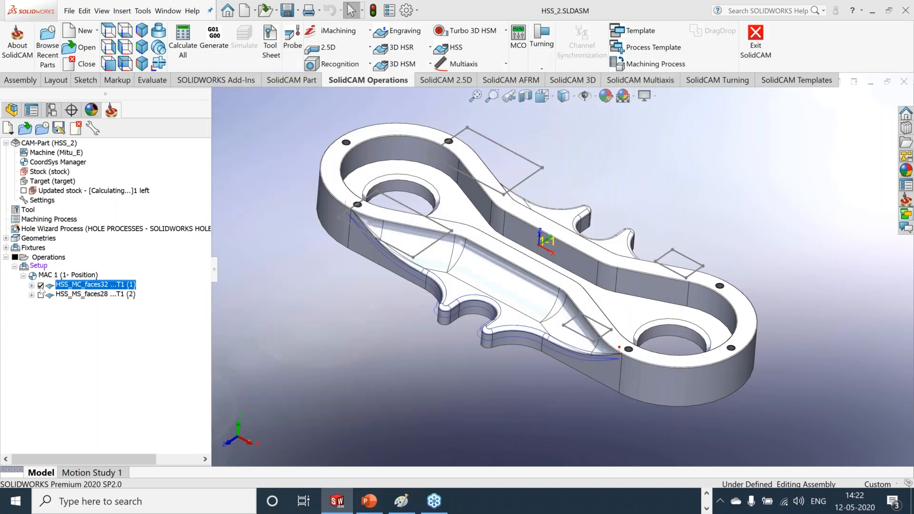
left_click(40, 287)
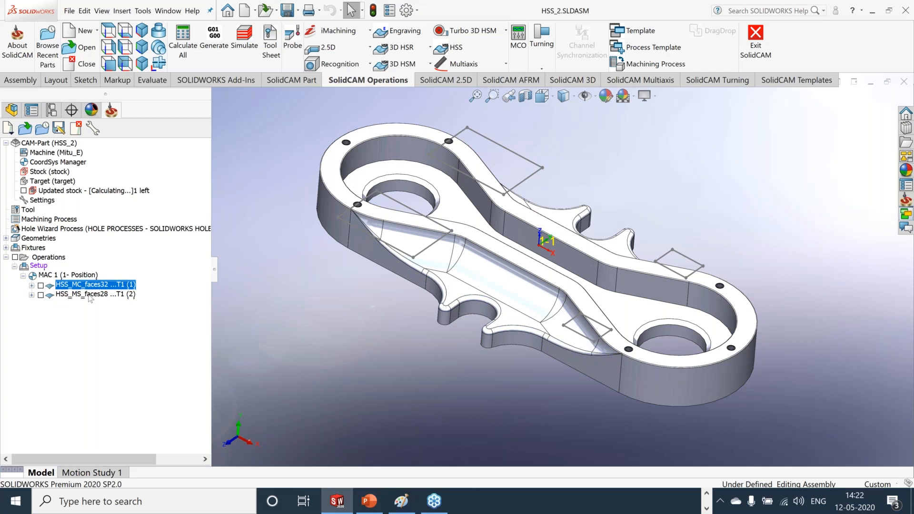
Turn off the 2D boundary in the HSS_MS_faces28 operation, recalculate it and inspect the toolpath on the drive surface
double_click(89, 295)
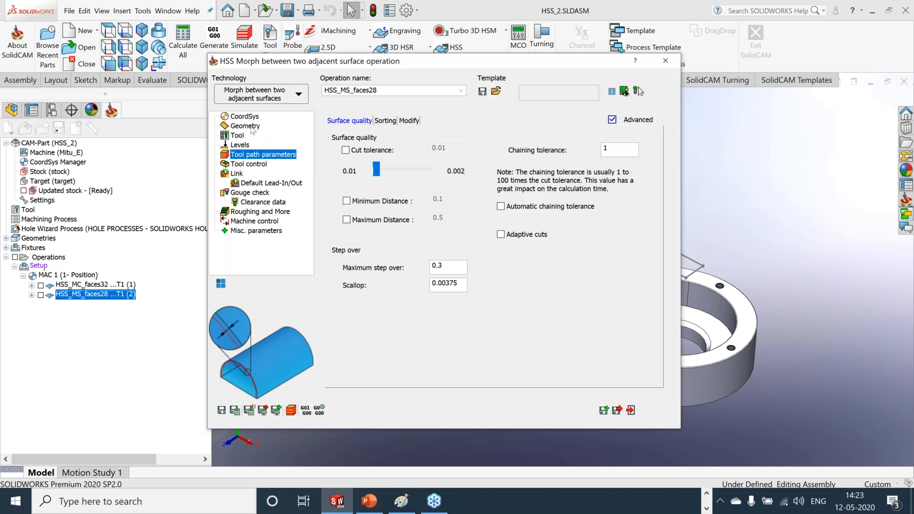
left_click(247, 127)
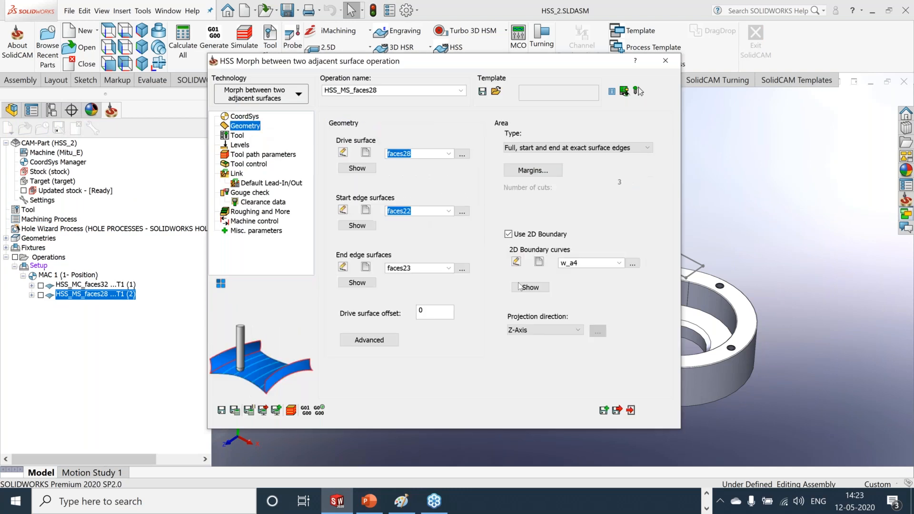
left_click(509, 234)
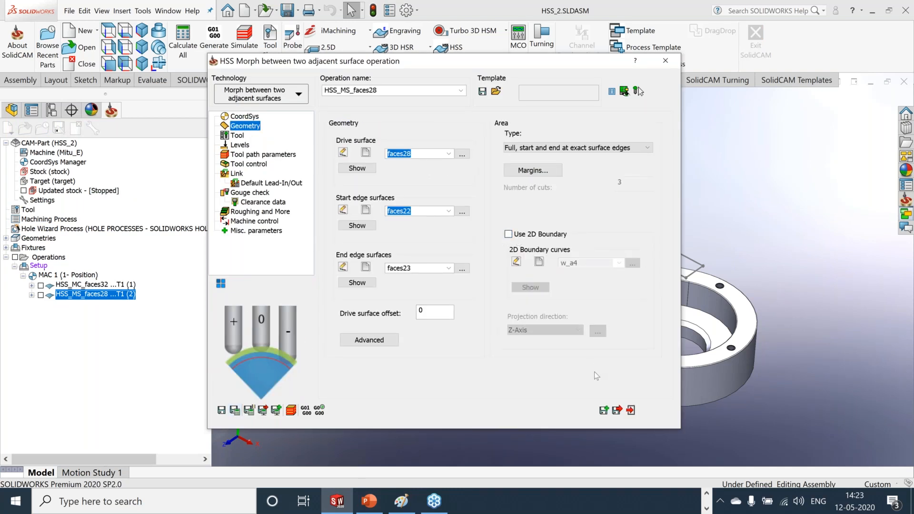
left_click(604, 410)
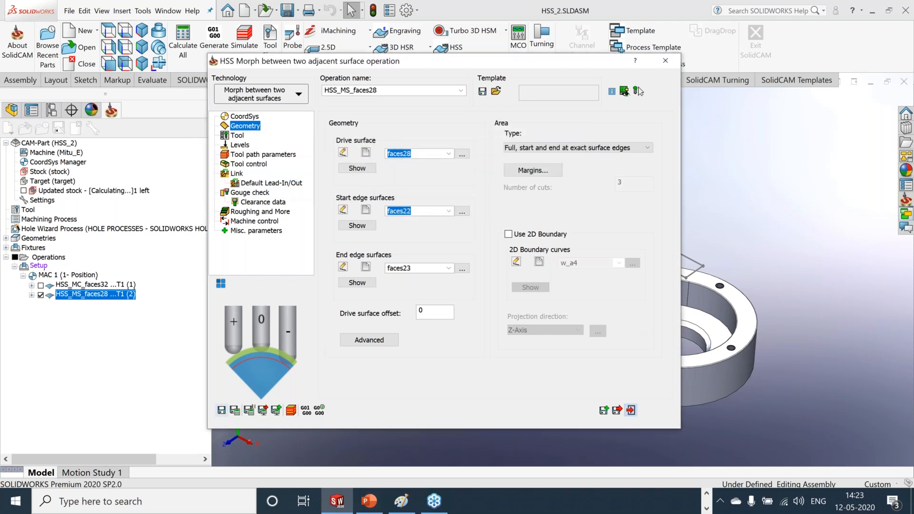
left_click(631, 410)
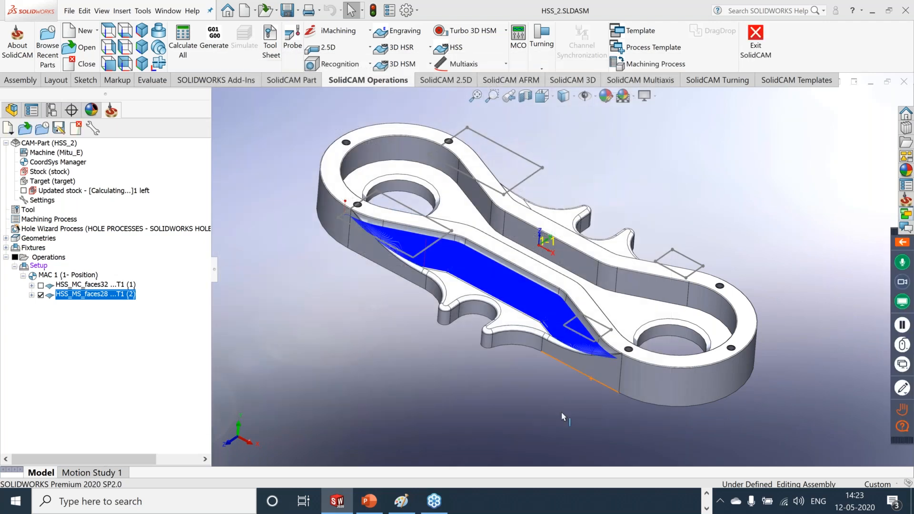
middle_click_drag(562, 418, 533, 414)
scroll(498, 363, "down", 3)
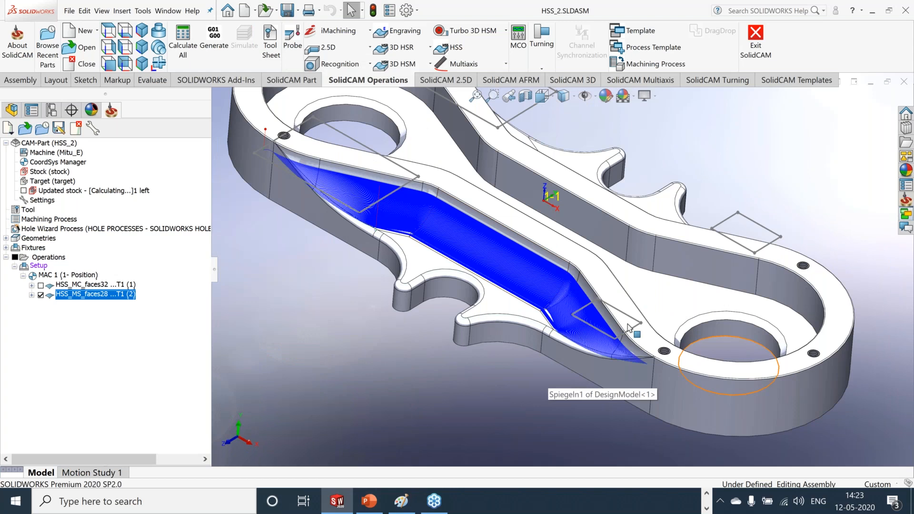
scroll(563, 270, "up", 2)
Enable the 2D boundary in HSS_MS_faces28 and define new boundary curves w_a5 from the two sketched rectangles at the pocket's ends
right_click(88, 294)
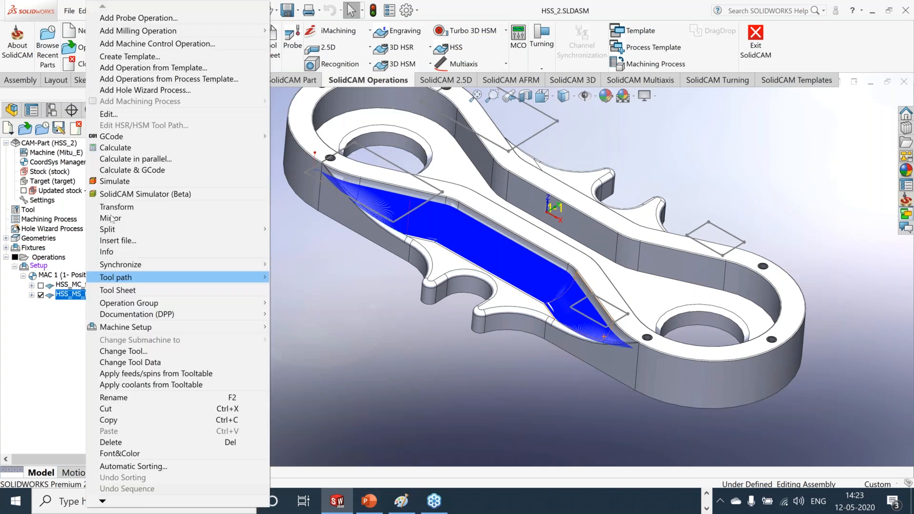
left_click(109, 113)
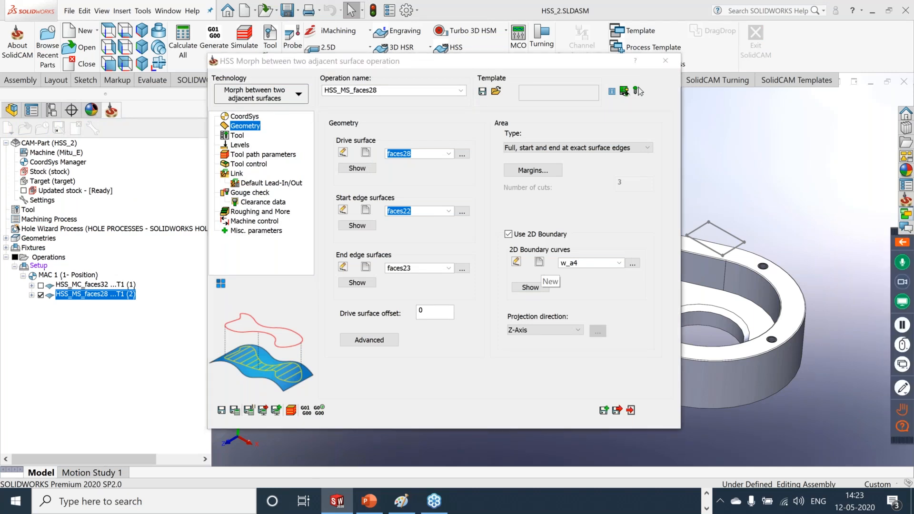
left_click(540, 262)
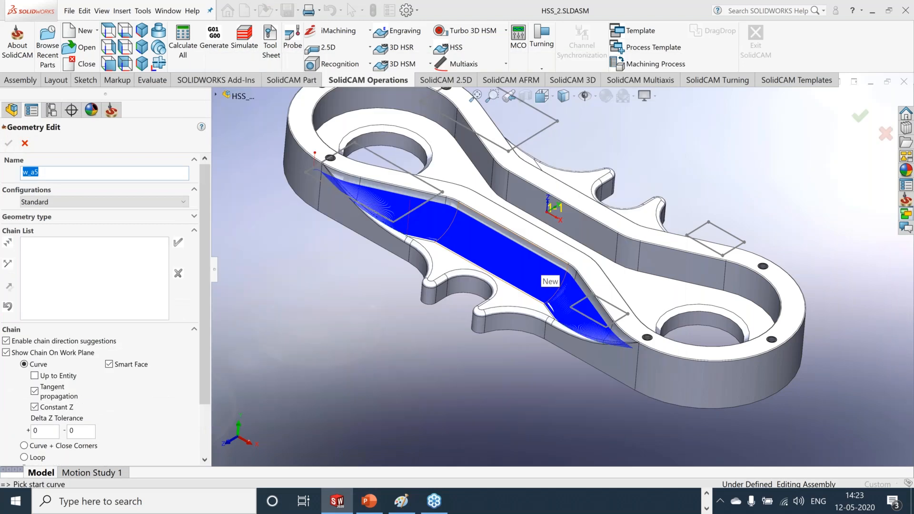
left_click(410, 214)
right_click(594, 400)
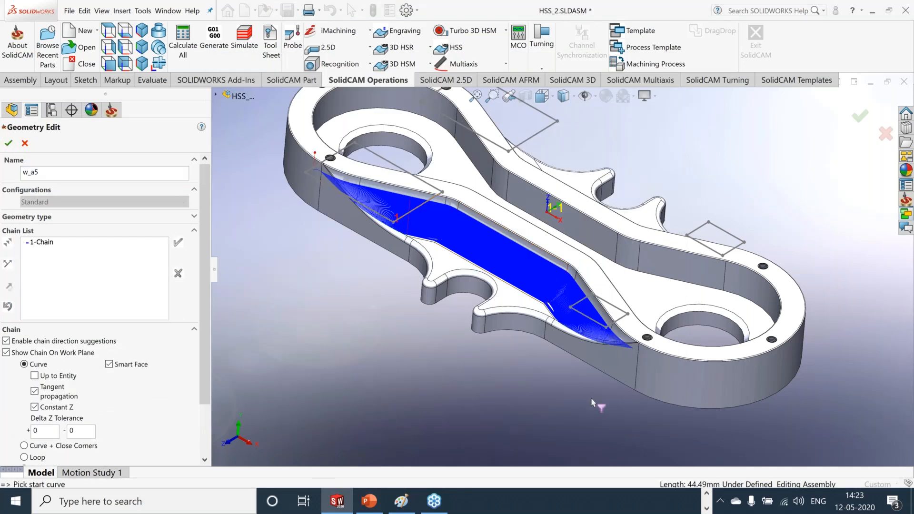
left_click(612, 305)
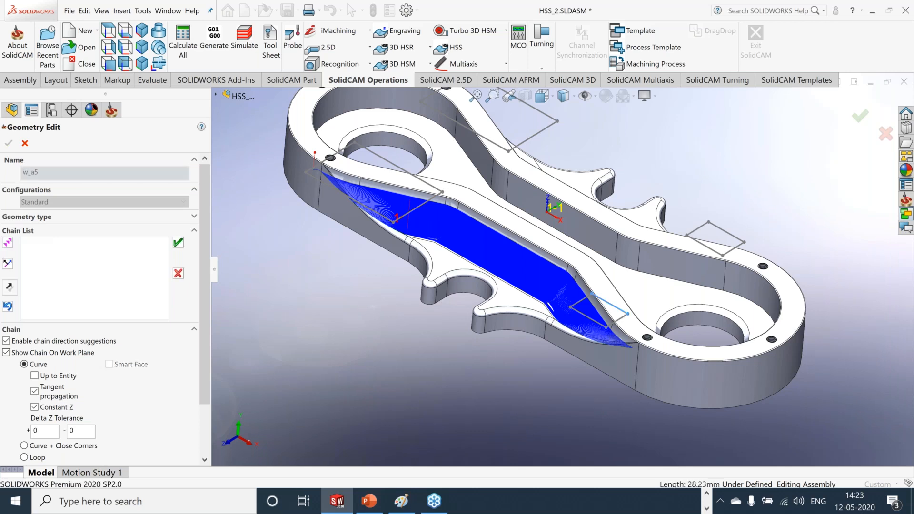
right_click(612, 305)
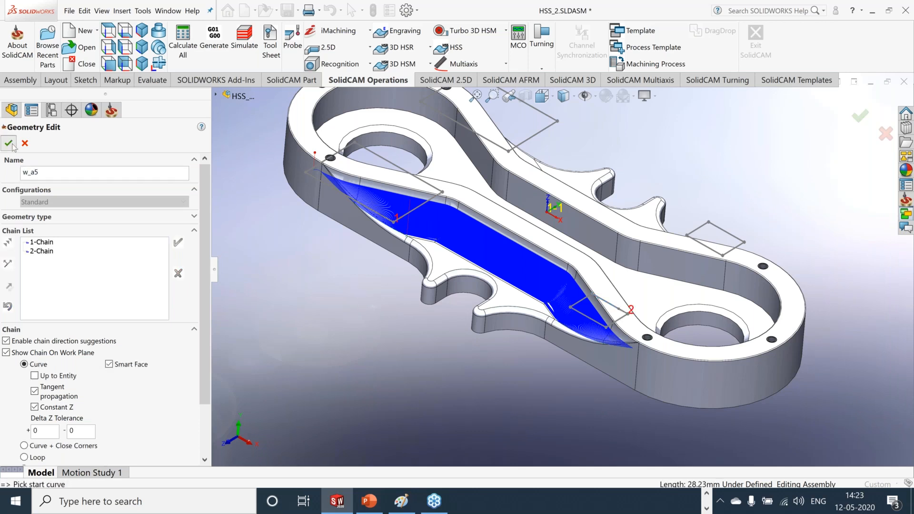
left_click(9, 144)
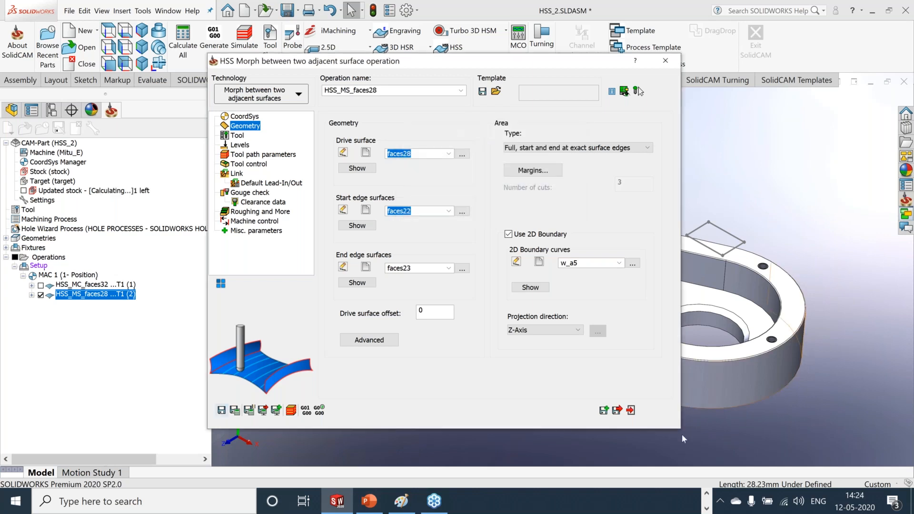
Recalculate and close the HSS_MS_faces28 operation and inspect its toolpath limited by the two boundary rectangles
left_click(632, 411)
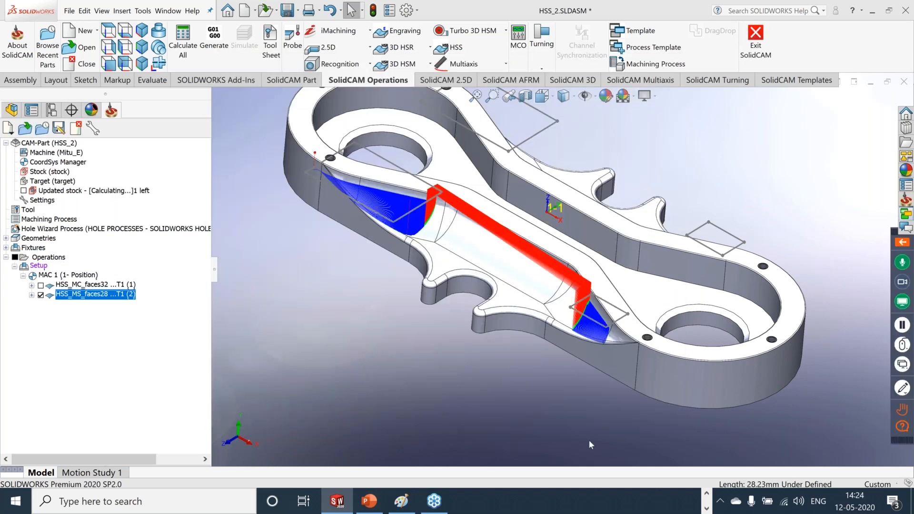
middle_click_drag(548, 428, 624, 400)
scroll(523, 248, "down", 5)
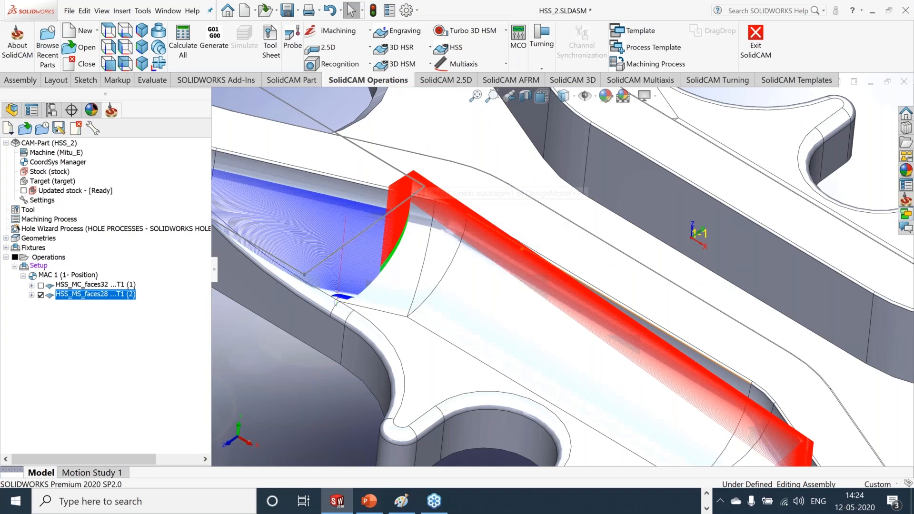
scroll(523, 272, "up", 7)
scroll(523, 271, "down", 1)
middle_click_drag(669, 252, 679, 246)
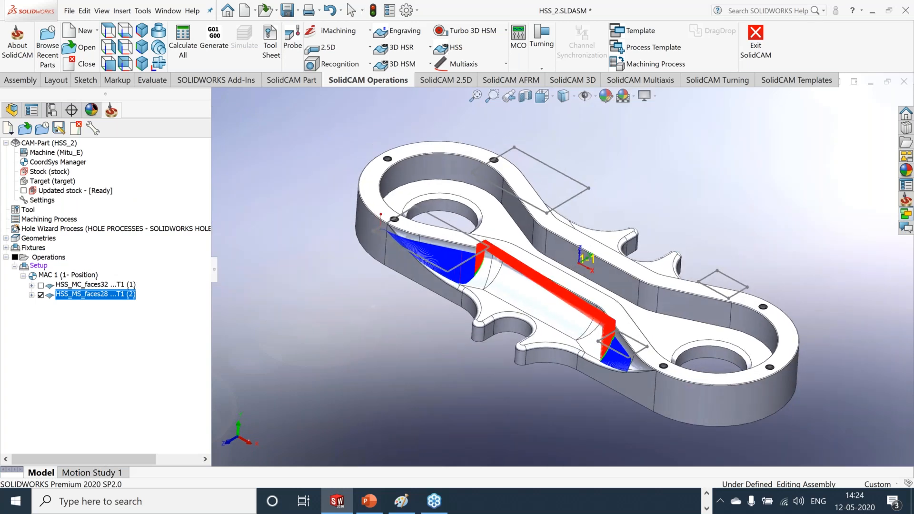
Hide the HSS_MS_faces28 toolpath and close the HSS_2 CAM-Part
left_click(40, 296)
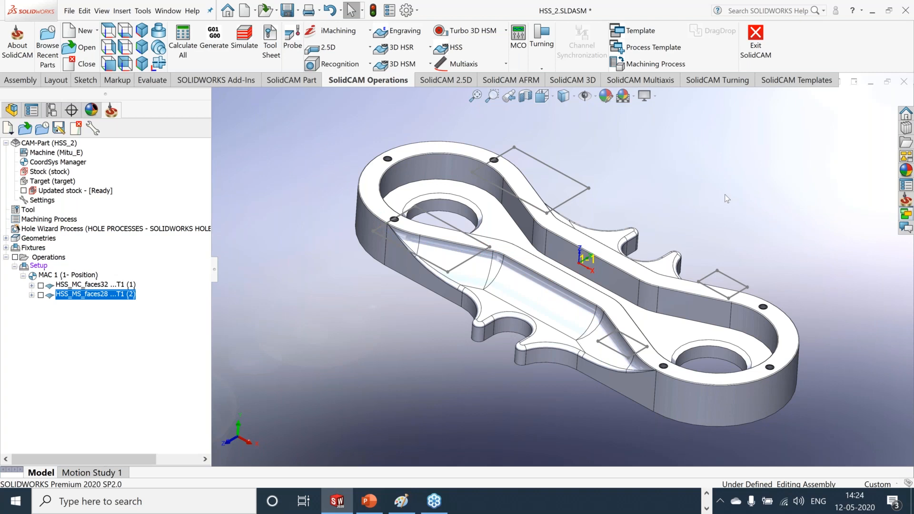
middle_click_drag(712, 195, 720, 189)
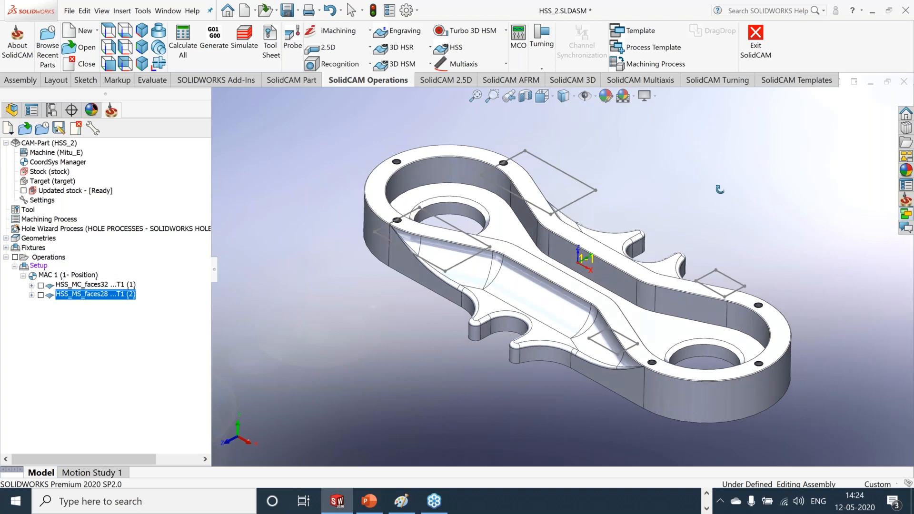
scroll(720, 189, "down", 2)
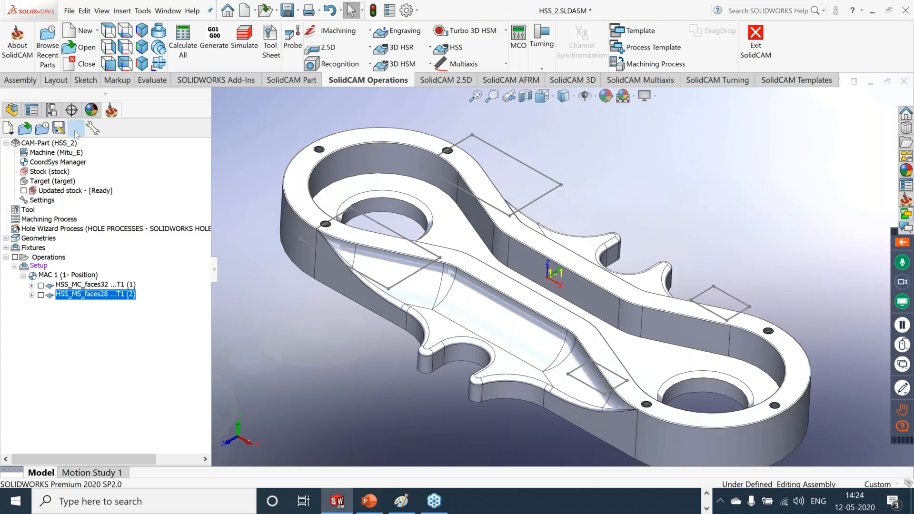
left_click(75, 131)
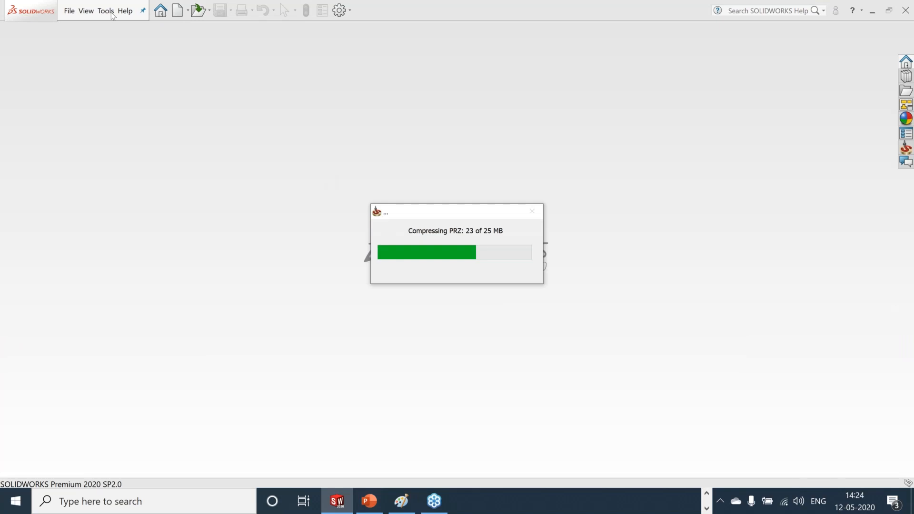
Open the recent CAM-Part 001-iMAchining 2D-Multisided.prz
left_click(113, 14)
mouse_move(167, 62)
mouse_move(368, 347)
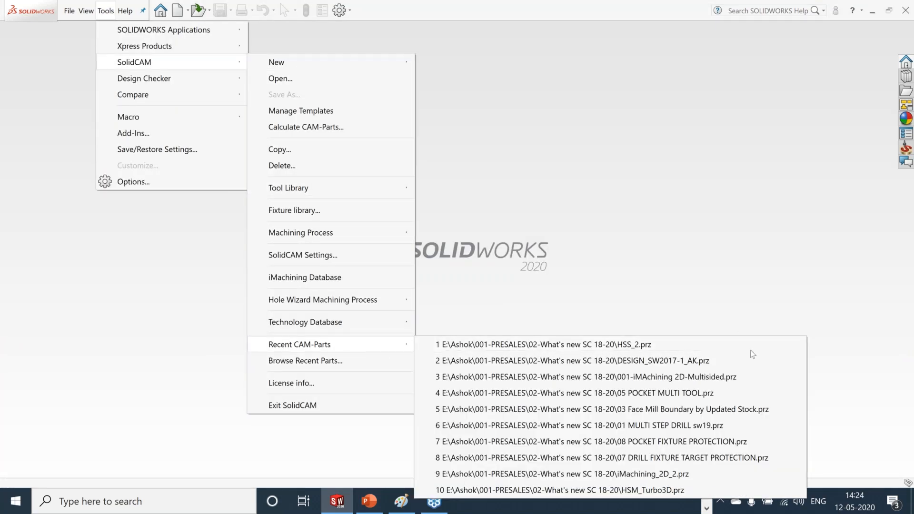
left_click(747, 376)
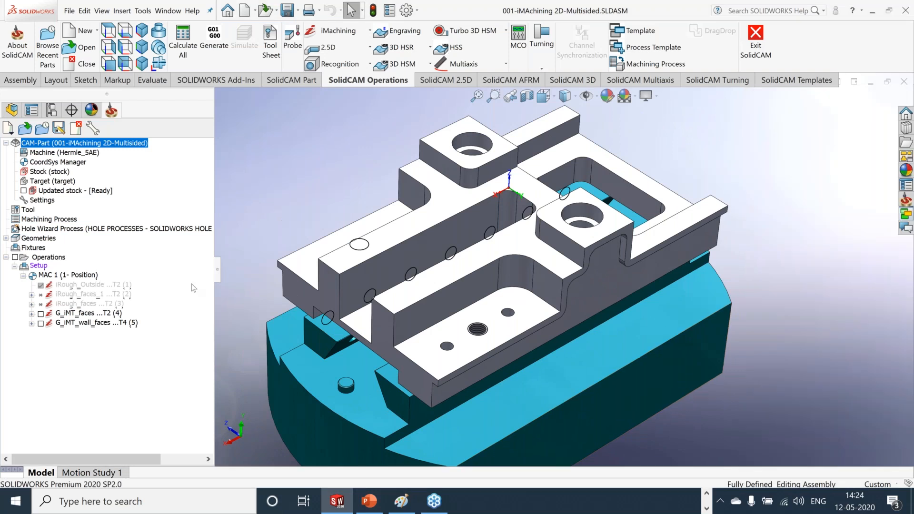
Run G_iMT_faces and G_iMT_wall_faces together in the SolidCAM Simulator (Beta) and inspect the machined pocket
left_click(101, 326, "ctrl")
right_click(101, 326)
left_click(185, 193)
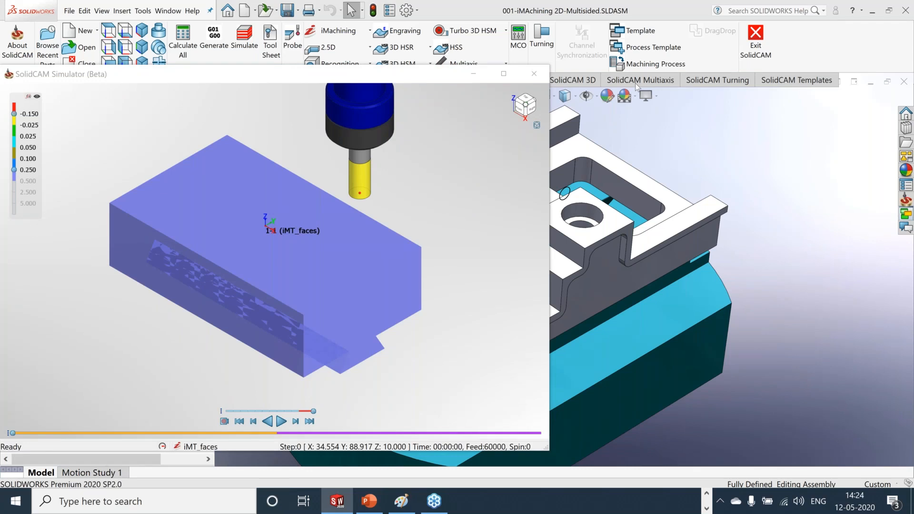
left_click_drag(267, 74, 665, 71)
left_click(679, 420)
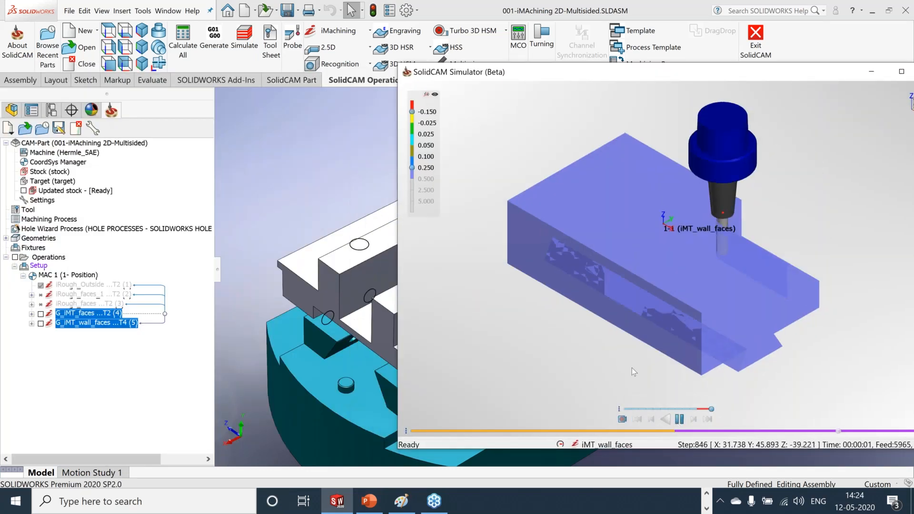
left_click_drag(825, 336, 801, 334)
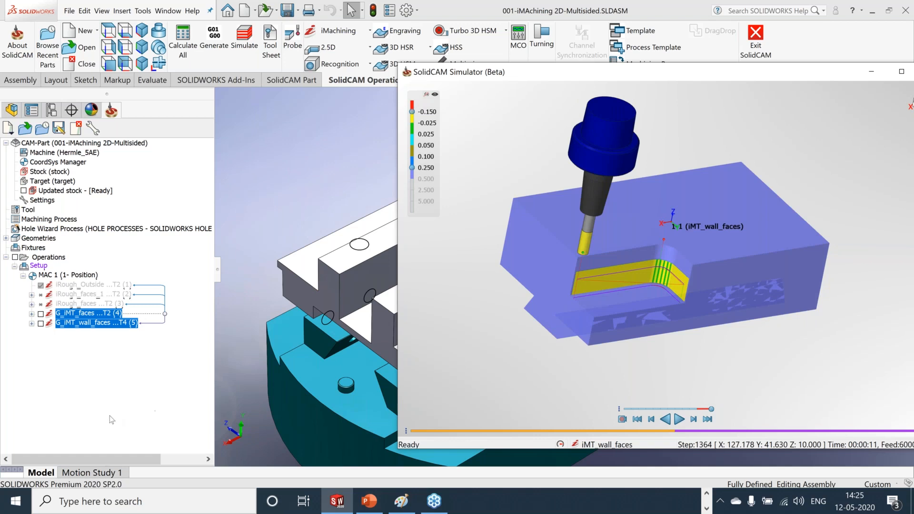
middle_click_drag(740, 355, 741, 331)
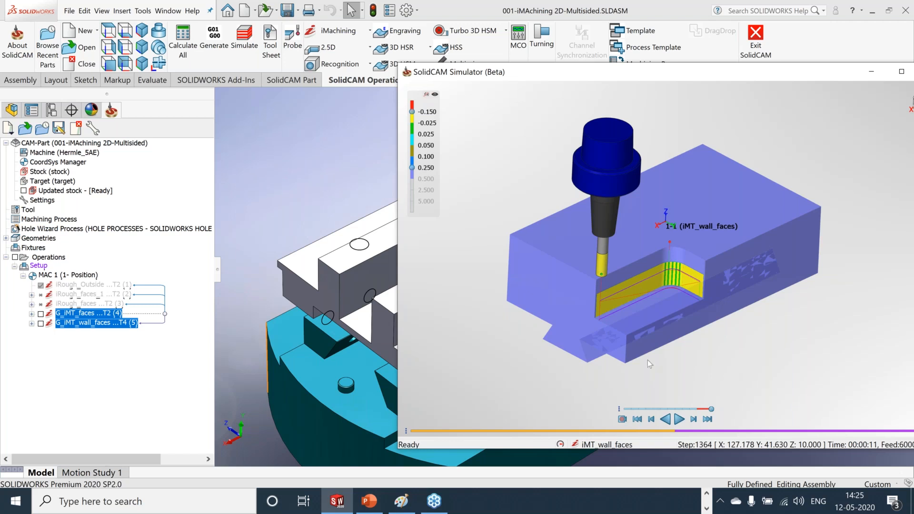
Replay the simulation from the iMT_faces operation at a reduced speed and watch the pocket cuts up close
left_click(653, 410)
left_click(679, 420)
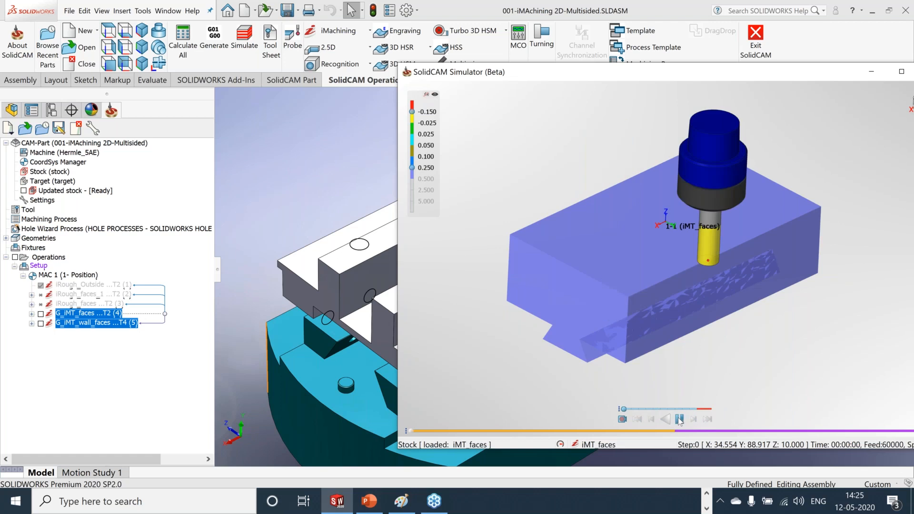
left_click_drag(624, 409, 660, 410)
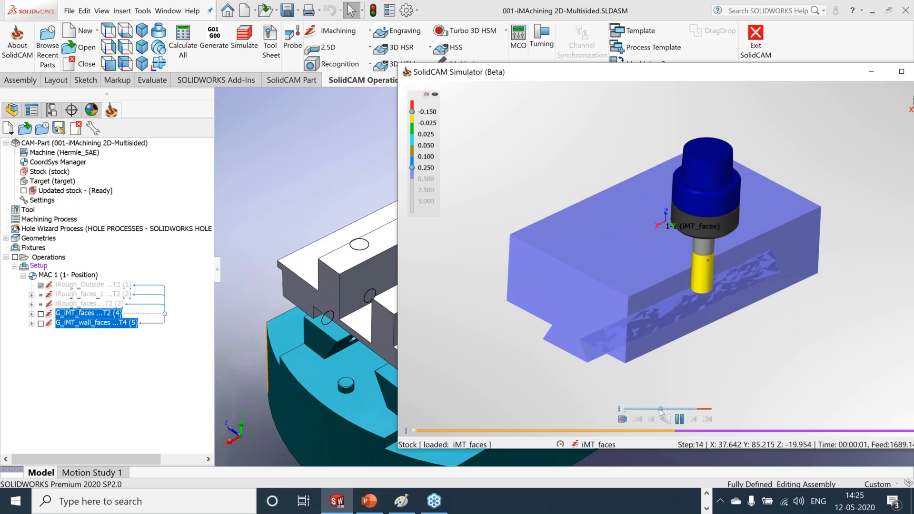
scroll(711, 284, "up", 5)
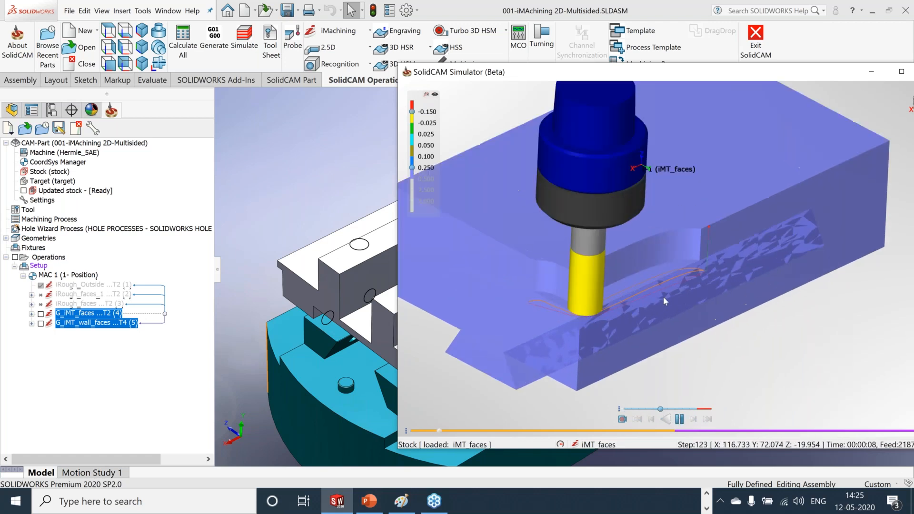
scroll(664, 297, "up", 2)
middle_click_drag(728, 319, 729, 301)
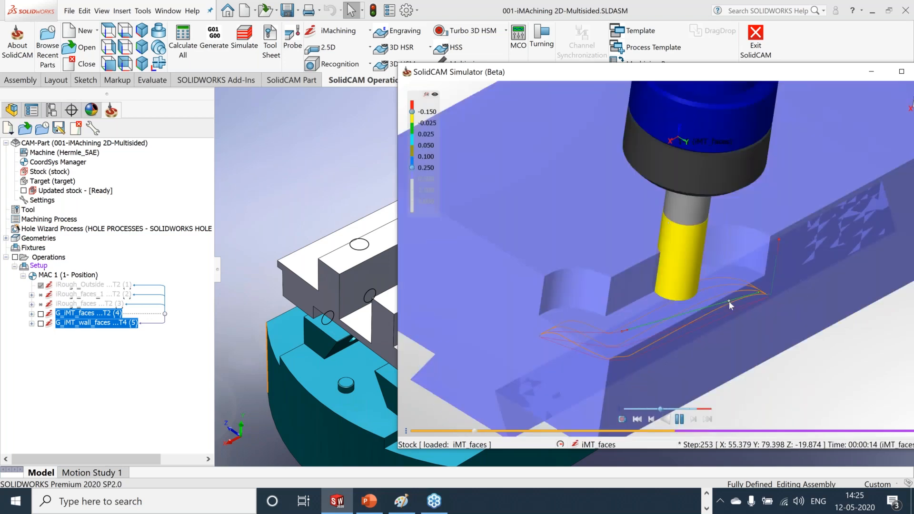
Pause the simulation and pick a toolpath move on the pocket floor to examine its step data
left_click(680, 419)
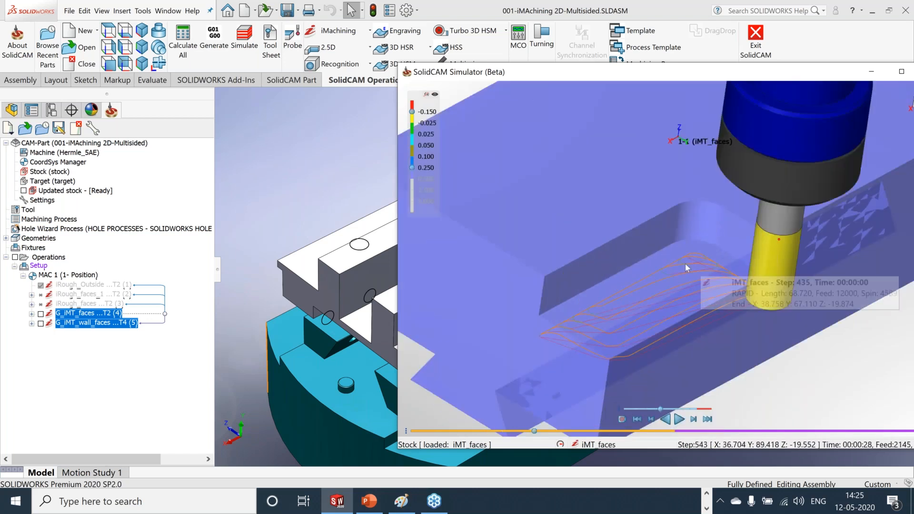
left_click(659, 273)
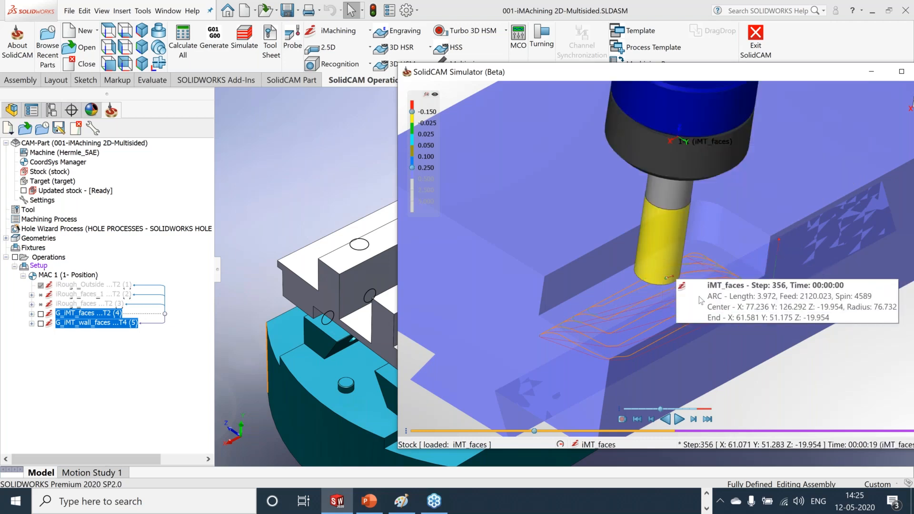
mouse_move(714, 304)
middle_mouse_down()
mouse_move(713, 323)
mouse_move(736, 281)
mouse_move(708, 271)
mouse_move(716, 267)
mouse_move(714, 314)
middle_mouse_up()
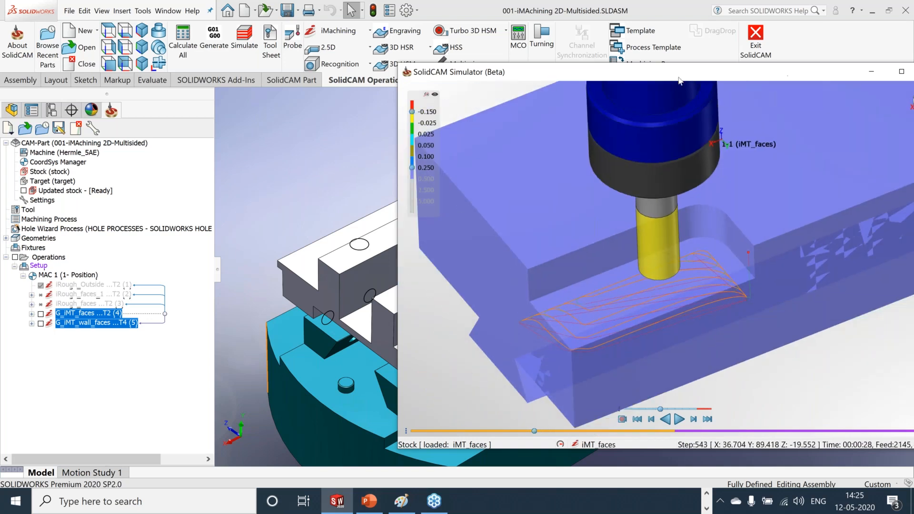
Shift the simulator window to bring it fully into view, then minimize it and return to the part
left_click_drag(680, 78, 653, 76)
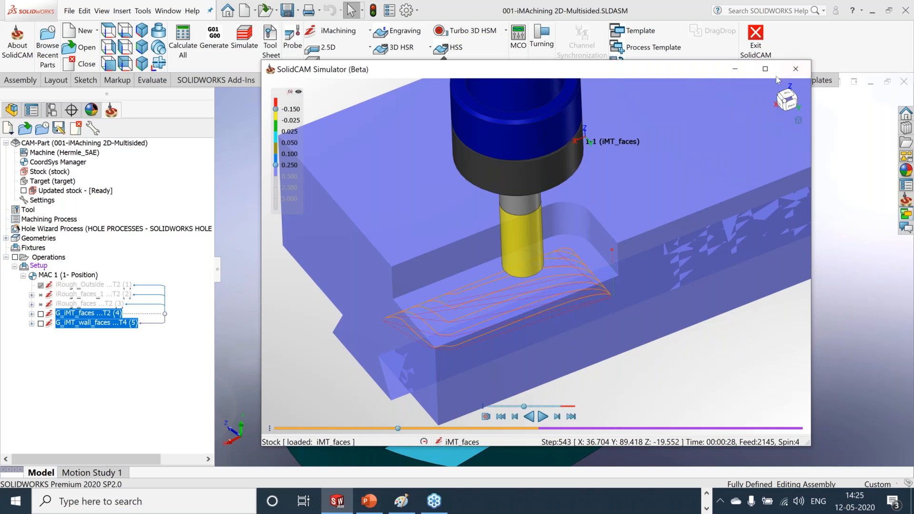
left_click(738, 68)
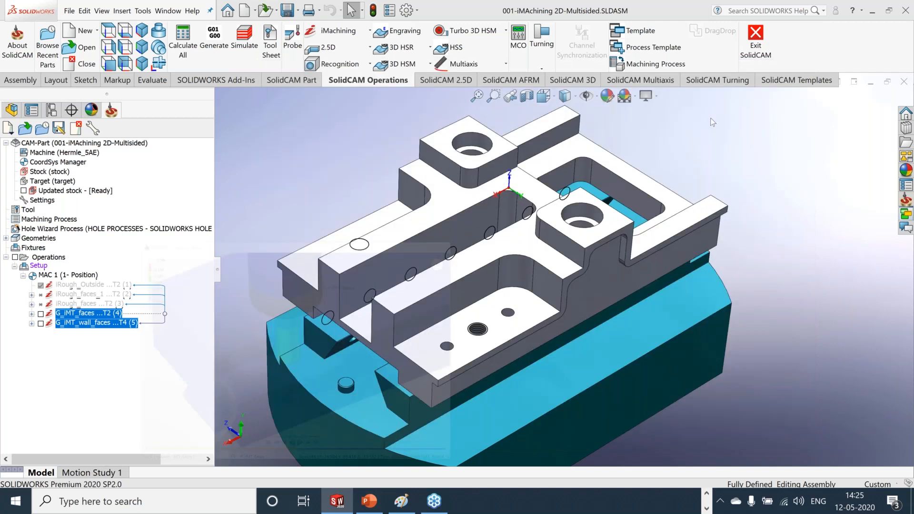
right_click(99, 323)
left_click(804, 209)
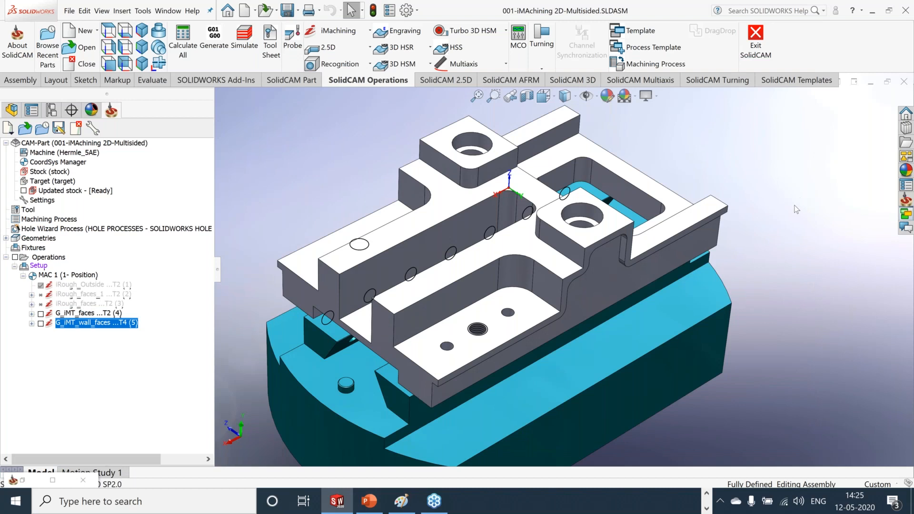
middle_click_drag(795, 215, 776, 214)
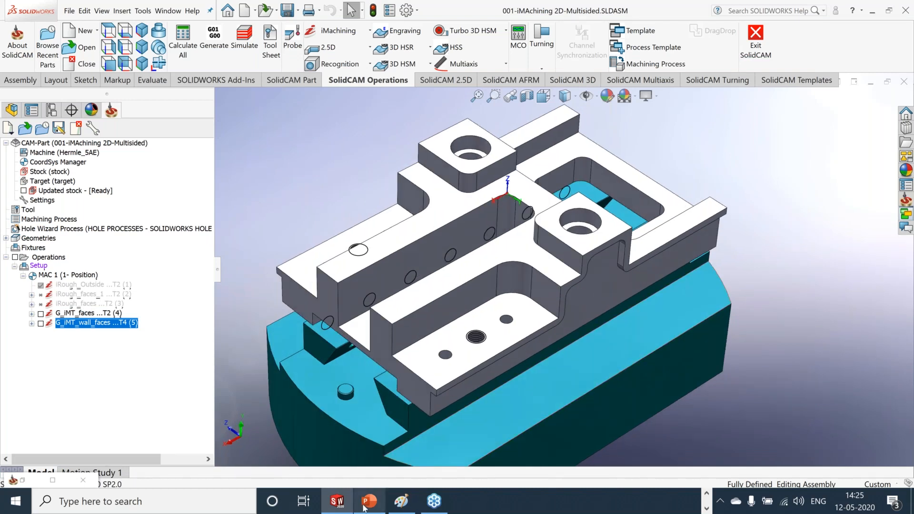
Switch to PowerPoint, review the Simulation slides on the new simulator, flyout window and tool path visualization, and return to SOLIDWORKS
left_click(366, 505)
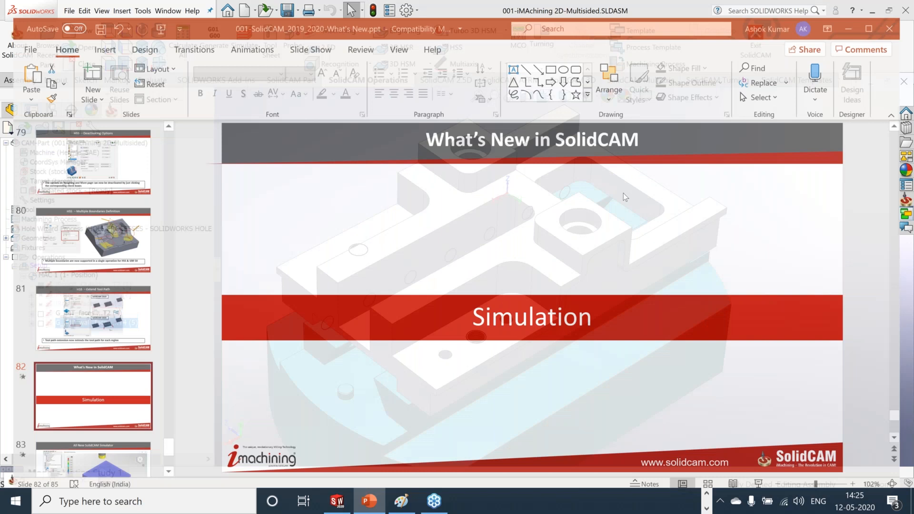
scroll(624, 192, "down", 1)
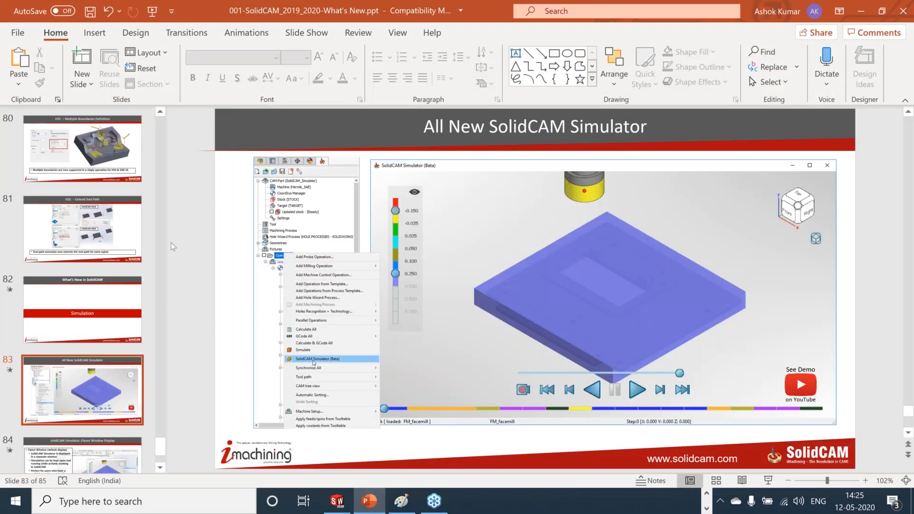
scroll(170, 242, "down", 1)
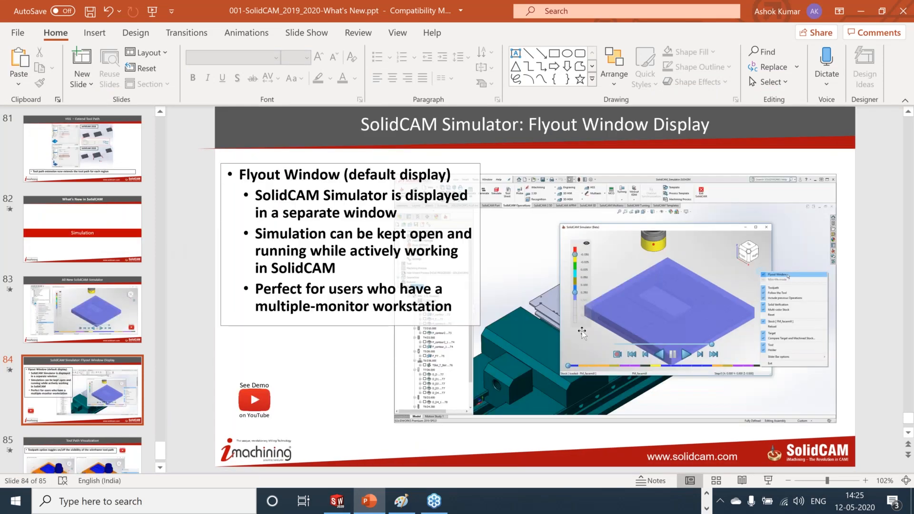
scroll(582, 332, "down", 1)
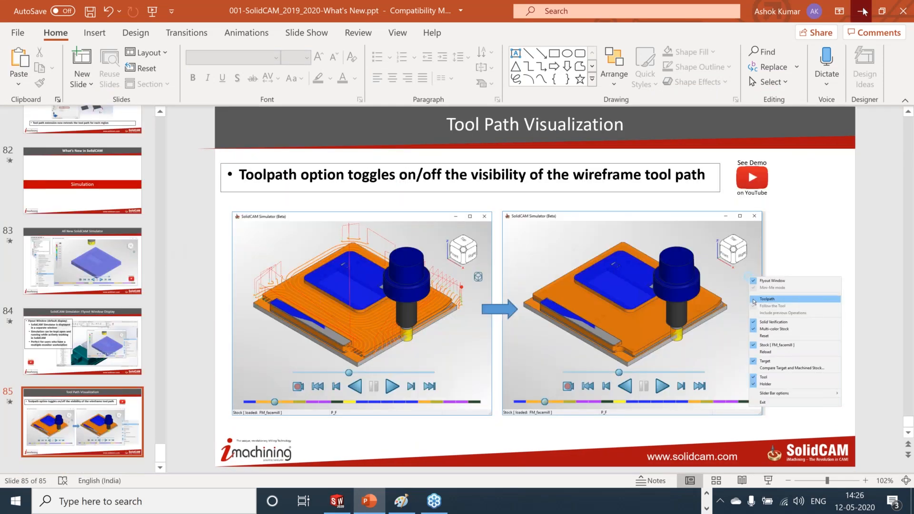
left_click(863, 11)
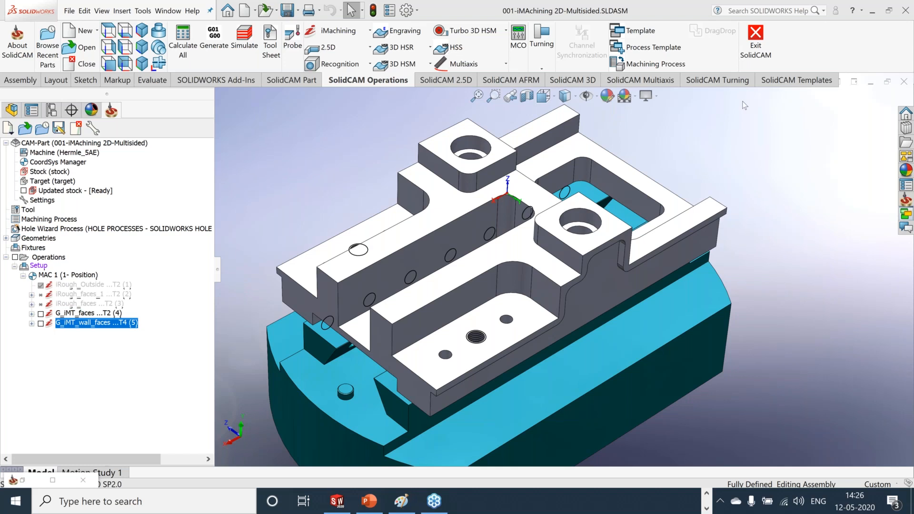
left_click(478, 96)
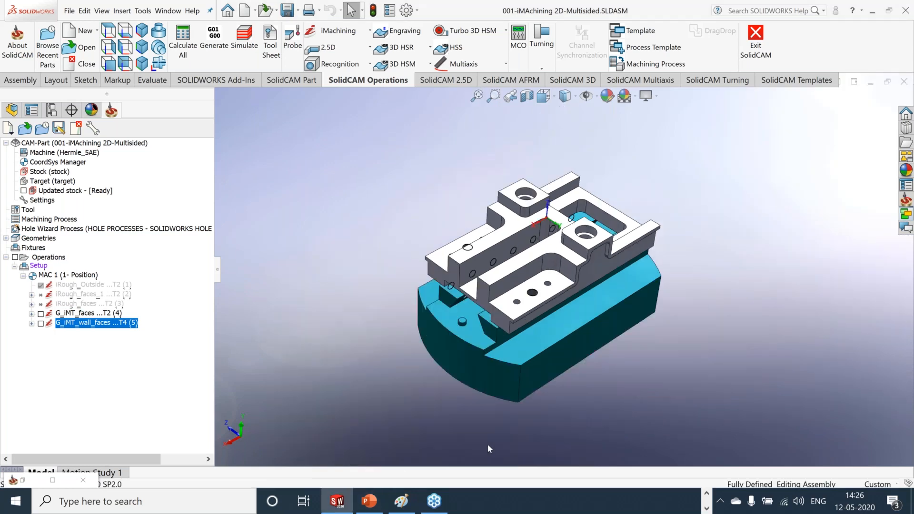
left_click(708, 498)
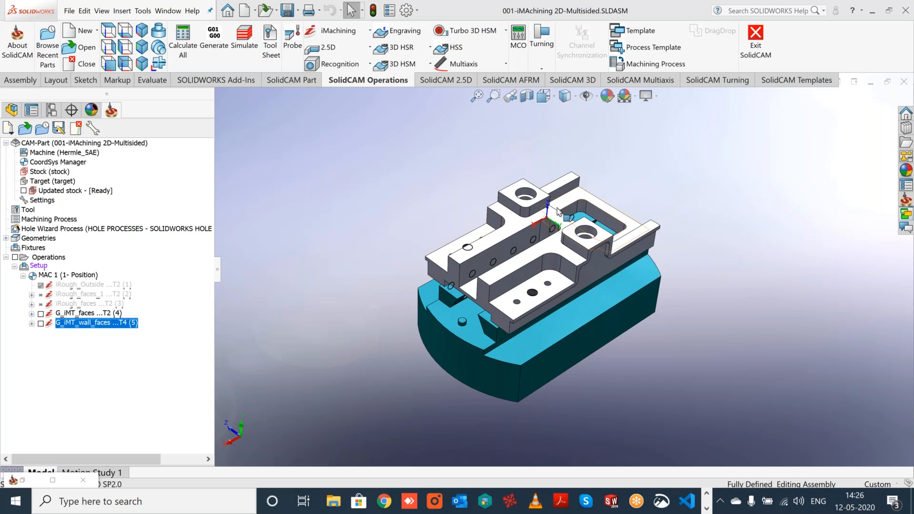
scroll(558, 212, "down", 2)
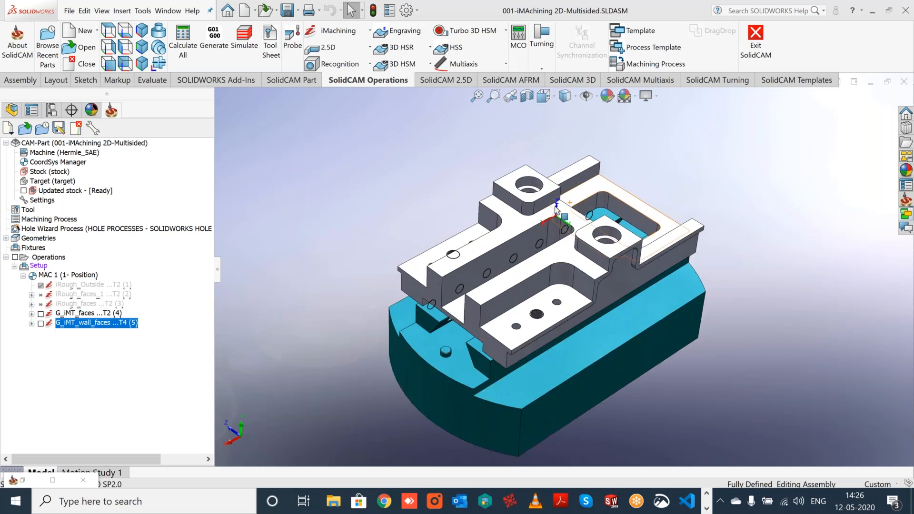